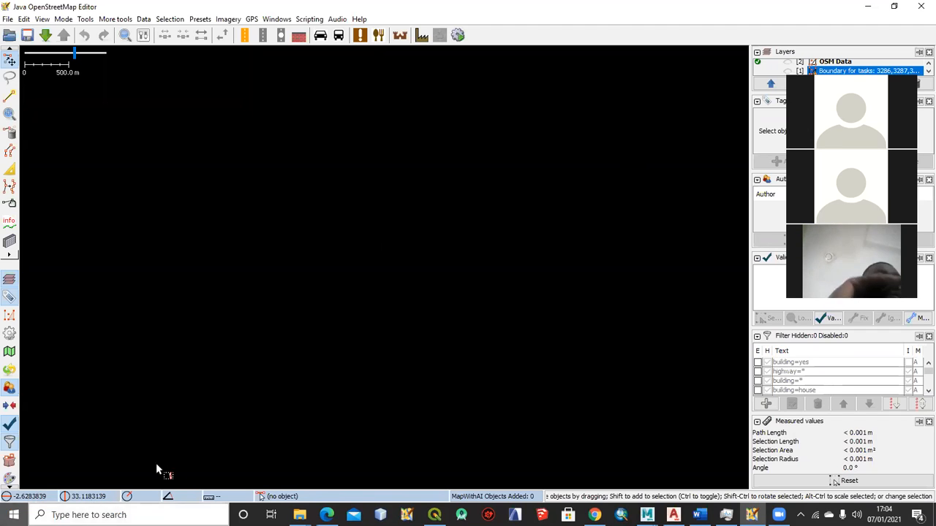
# Open the plugin settings in the preferences
pyautogui.click(24, 22)
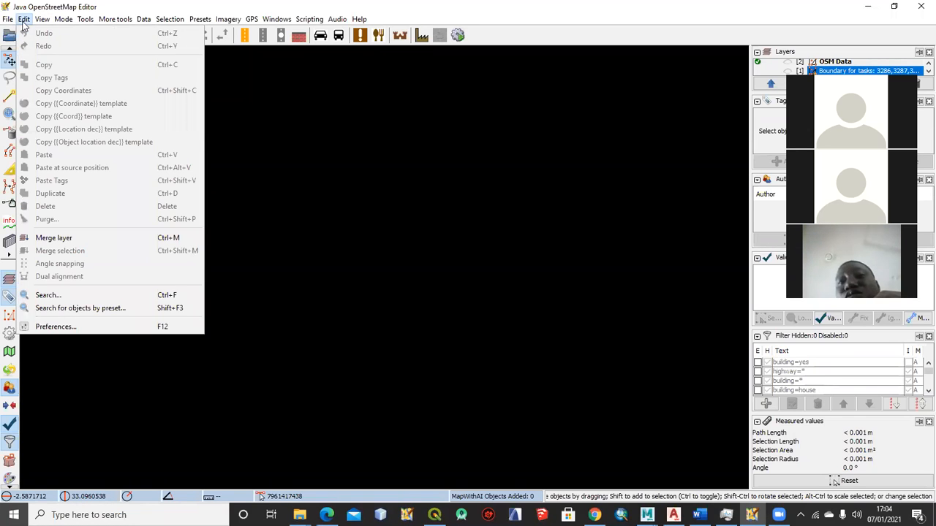
pyautogui.click(67, 327)
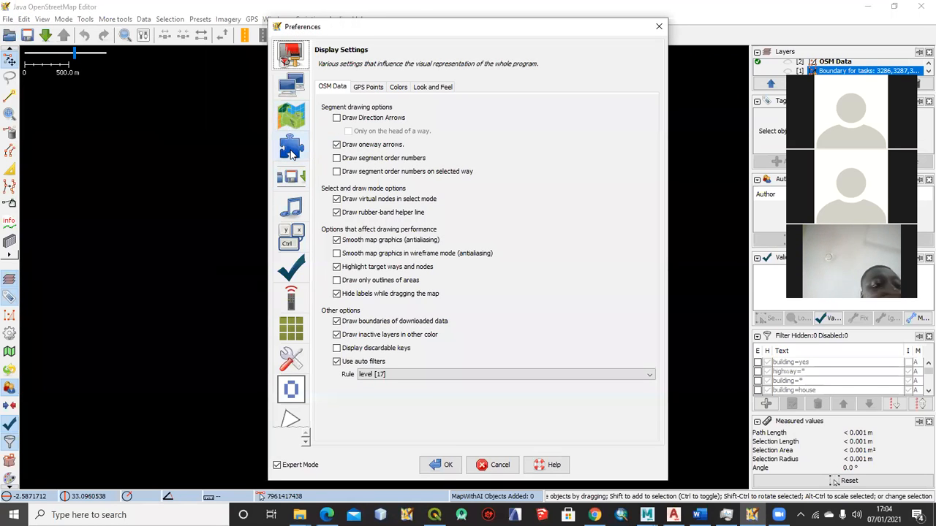
pyautogui.click(292, 150)
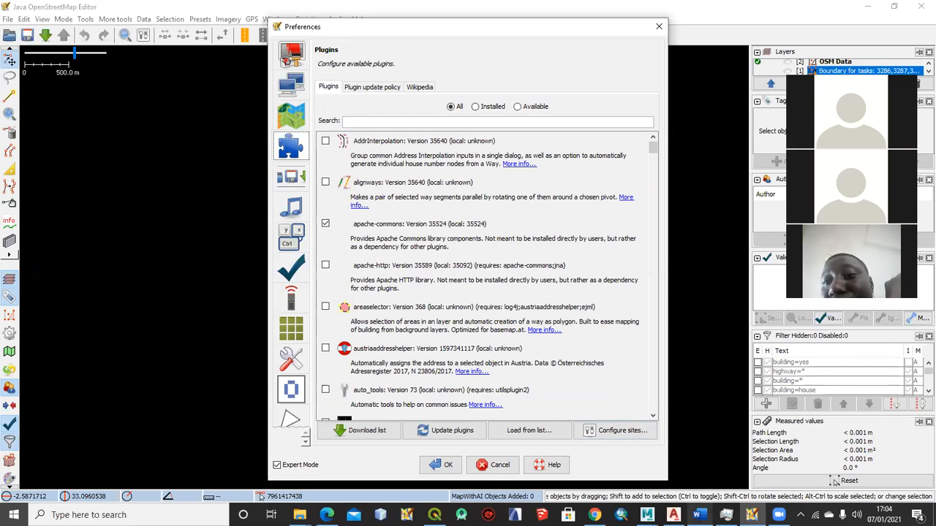
# Switch to the Word document and review the listed topics: Simplify Area, Scripting, and preparing a shape file with JOSM and QGIS
pyautogui.moveTo(699, 515)
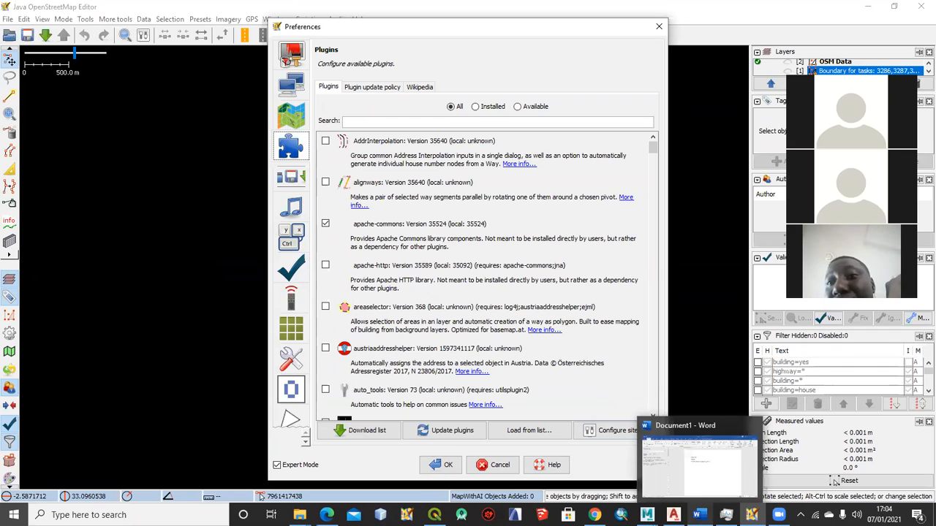
pyautogui.click(699, 461)
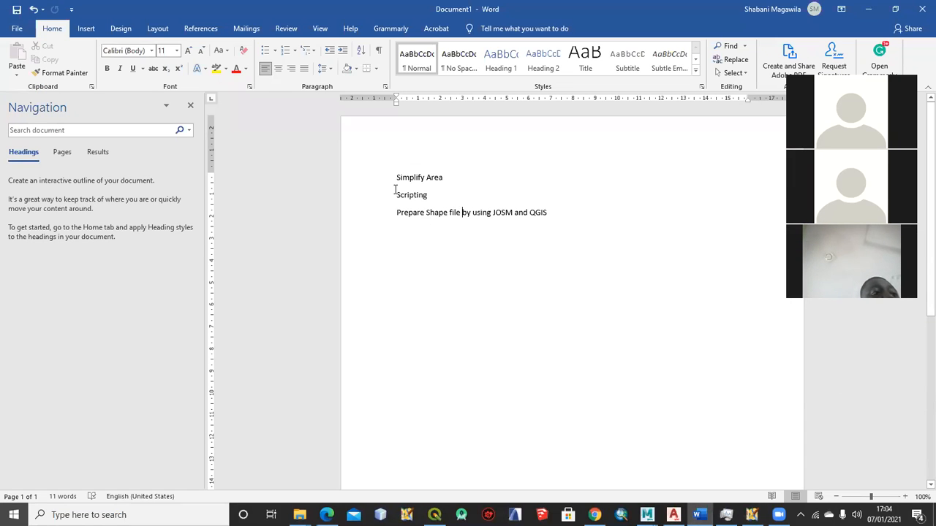
pyautogui.moveTo(393, 177); pyautogui.dragTo(470, 175)
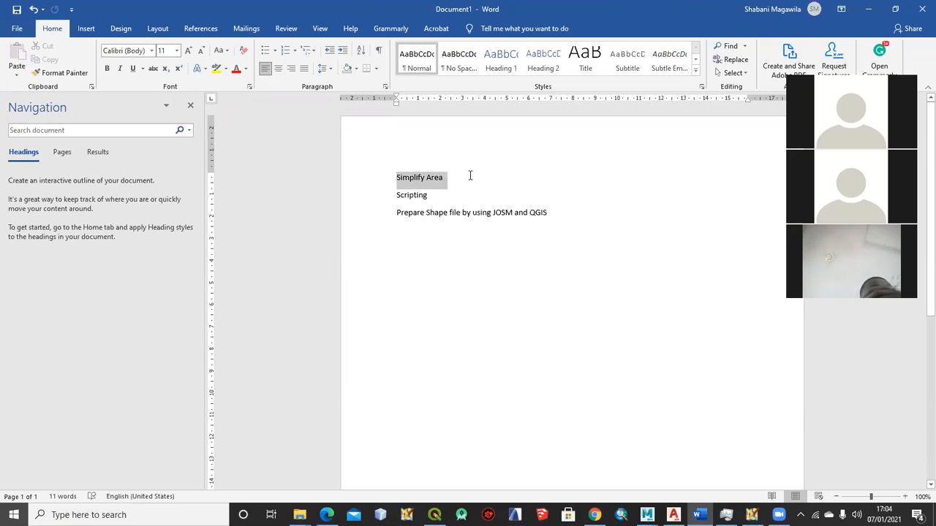
pyautogui.click(430, 193)
pyautogui.doubleClick(421, 195)
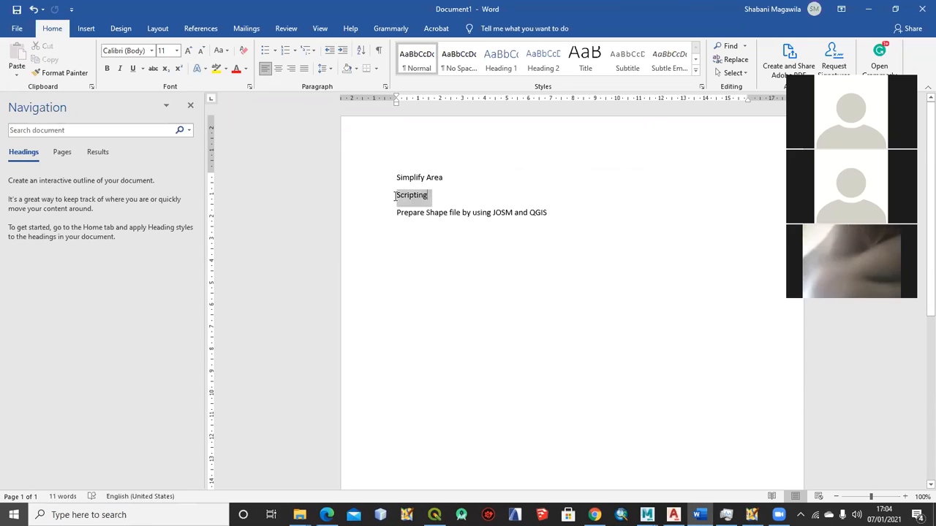
pyautogui.click(441, 258)
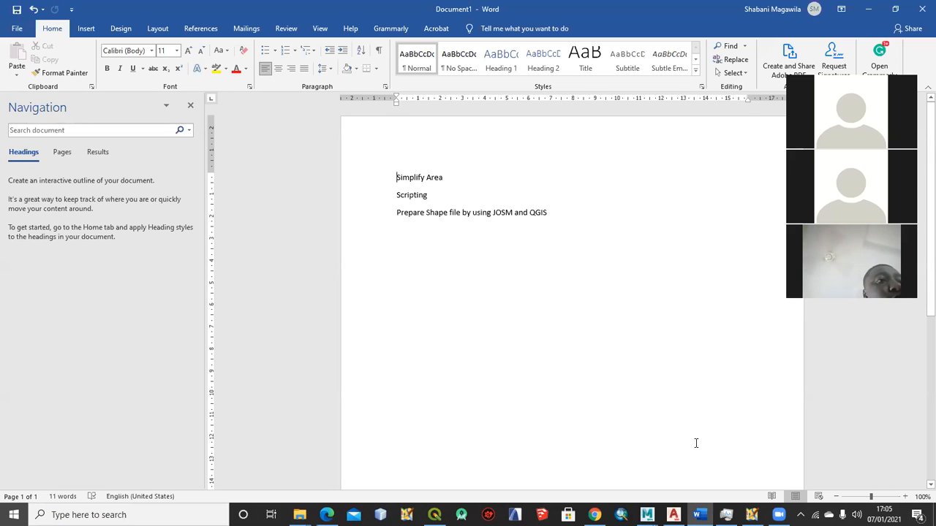
# Switch back to JOSM and search the plugin list for "simplif" to check the SimplifyArea plugin
pyautogui.click(751, 516)
pyautogui.click(363, 122)
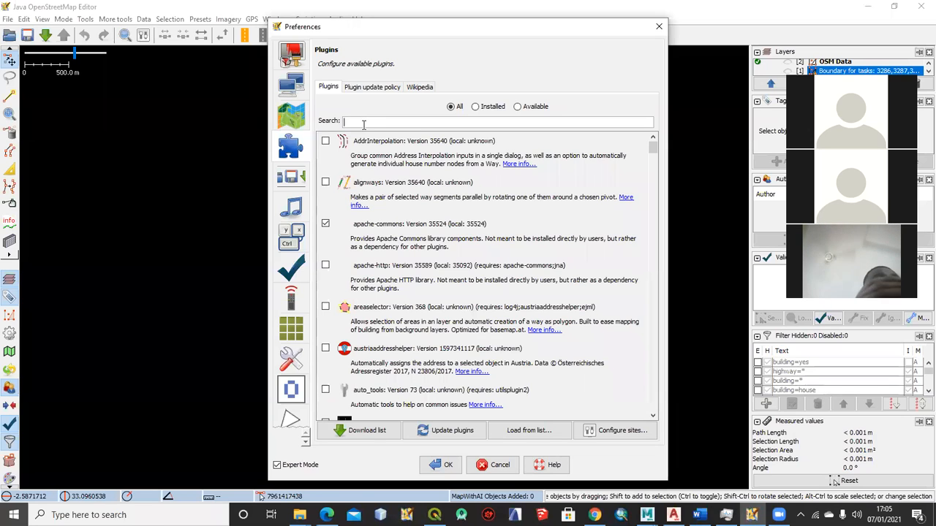
pyautogui.write('sim')
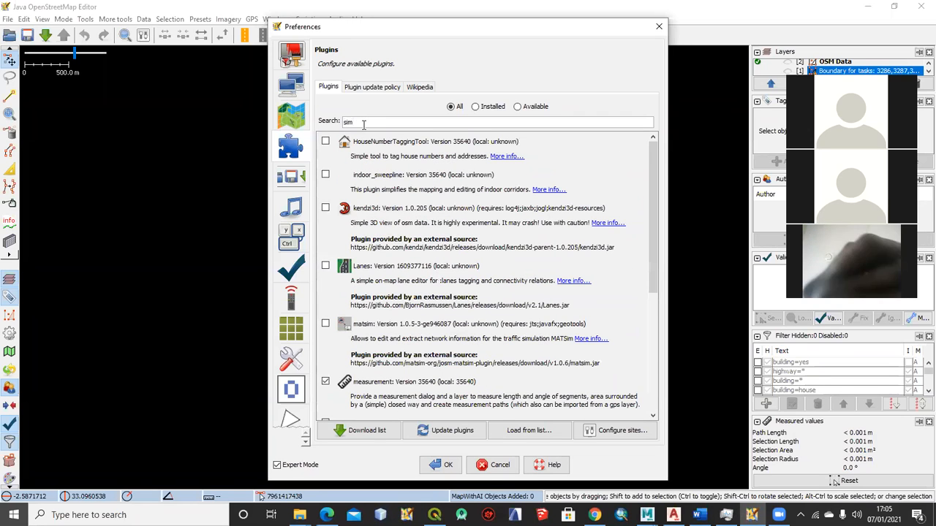
pyautogui.write('pl')
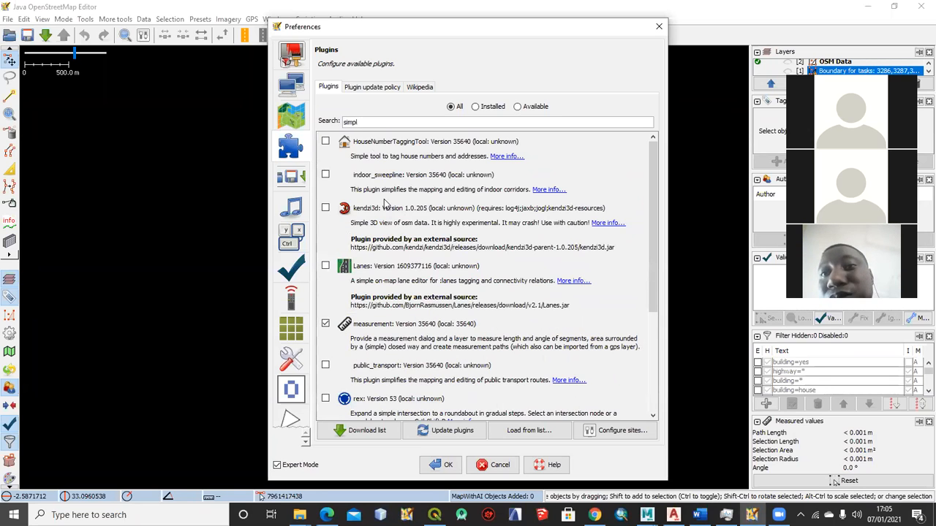
pyautogui.write('if')
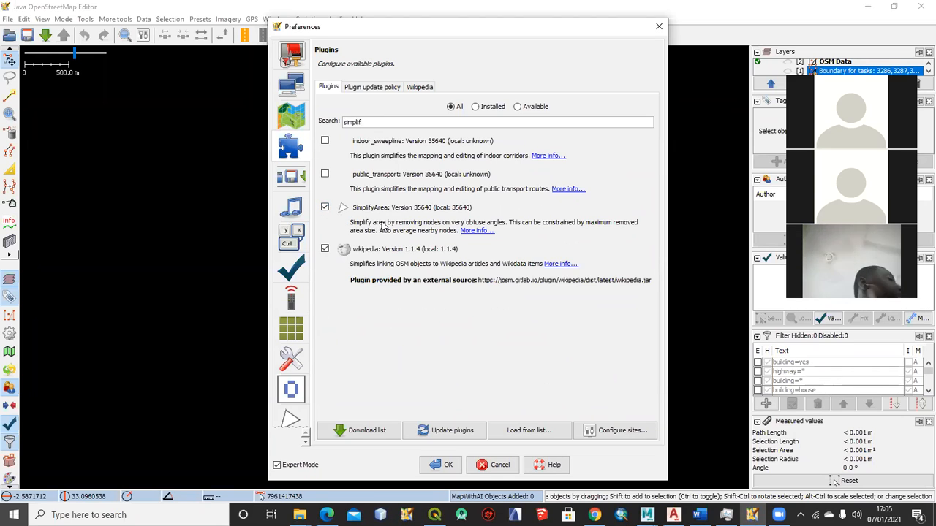
# Search the plugin list for "script" to check the scripting plugin, and leave the preferences without applying changes
pyautogui.press('BackSpace')
pyautogui.press('BackSpace')
pyautogui.press('BackSpace')
pyautogui.press('BackSpace')
pyautogui.press('BackSpace')
pyautogui.press('BackSpace')
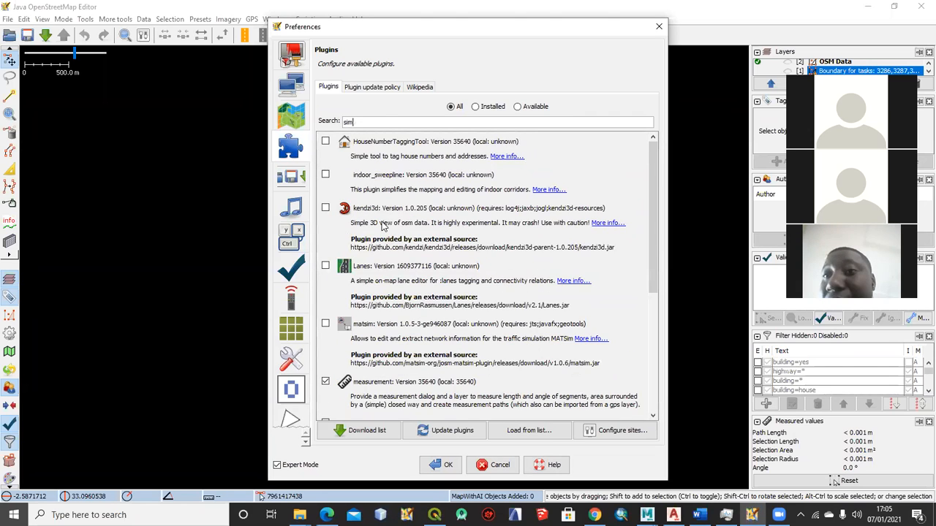
pyautogui.press('BackSpace')
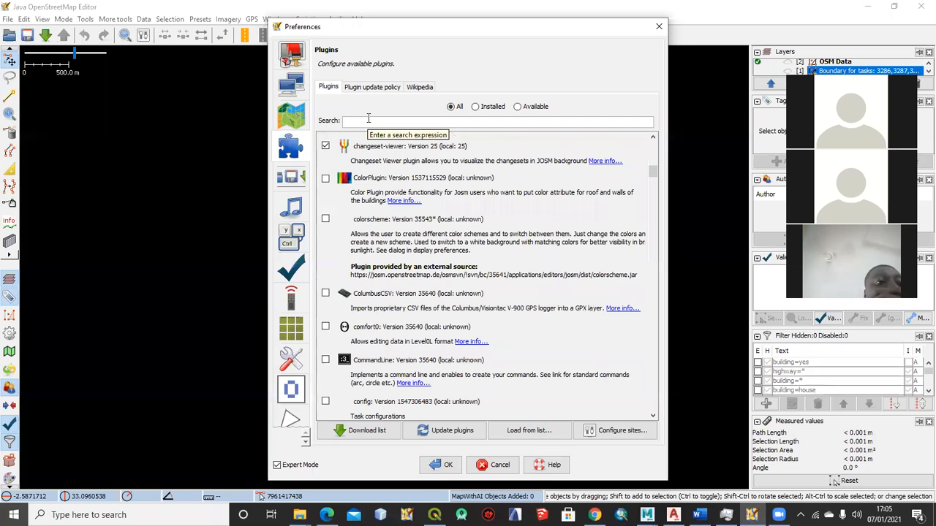
pyautogui.write('script')
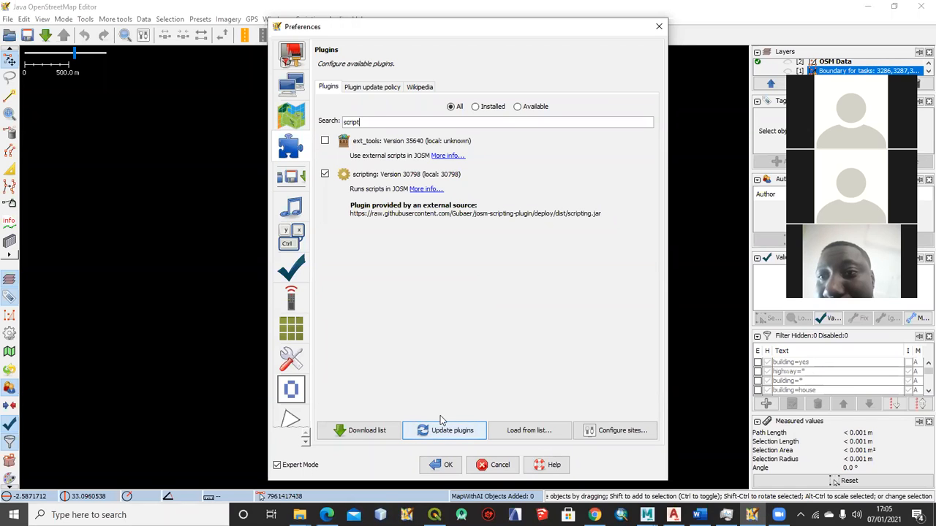
pyautogui.click(500, 466)
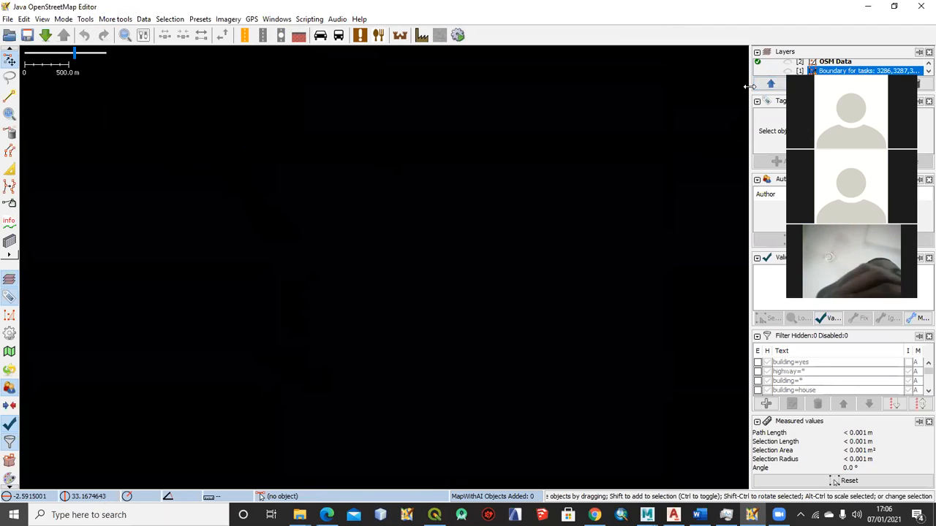
# Make the layer list taller and show the OSM Data and task boundary layers on the map
pyautogui.moveTo(762, 92); pyautogui.dragTo(767, 136)
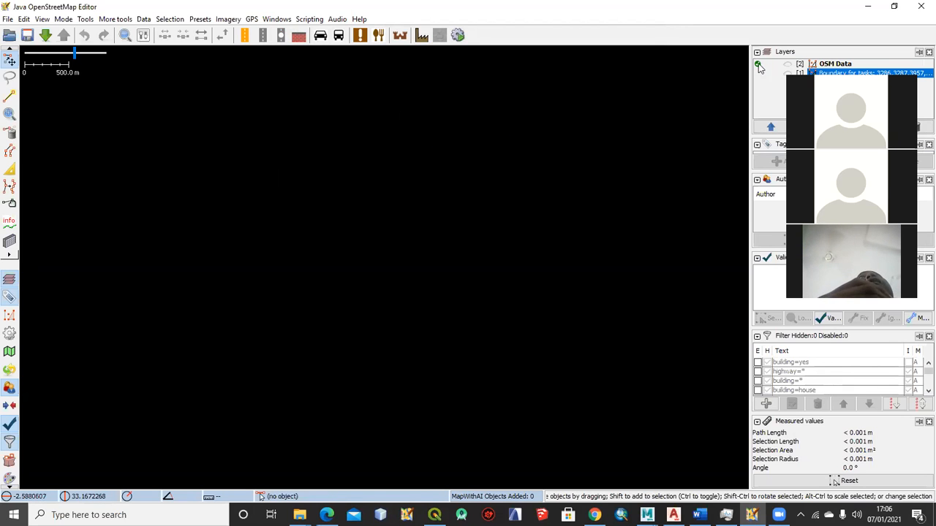
pyautogui.click(788, 65)
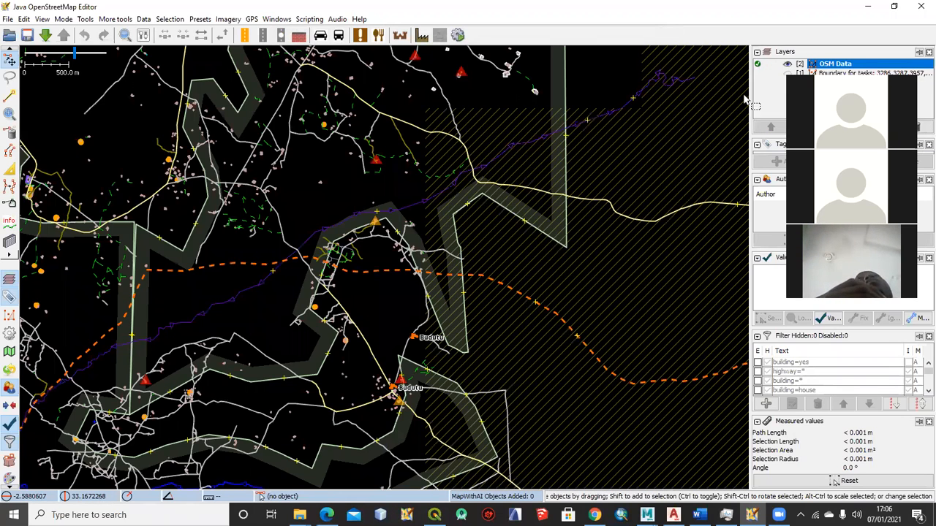
pyautogui.scroll(-2, 288, 270)
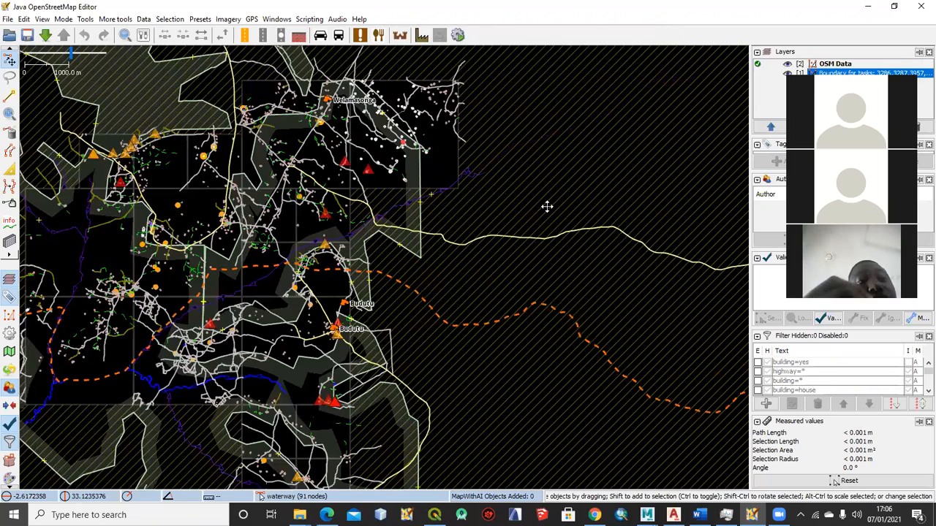
# Add Maxar Premium Imagery (Beta) as the background layer beneath the mapped data around Welamasonga
pyautogui.scroll(2, 468, 244)
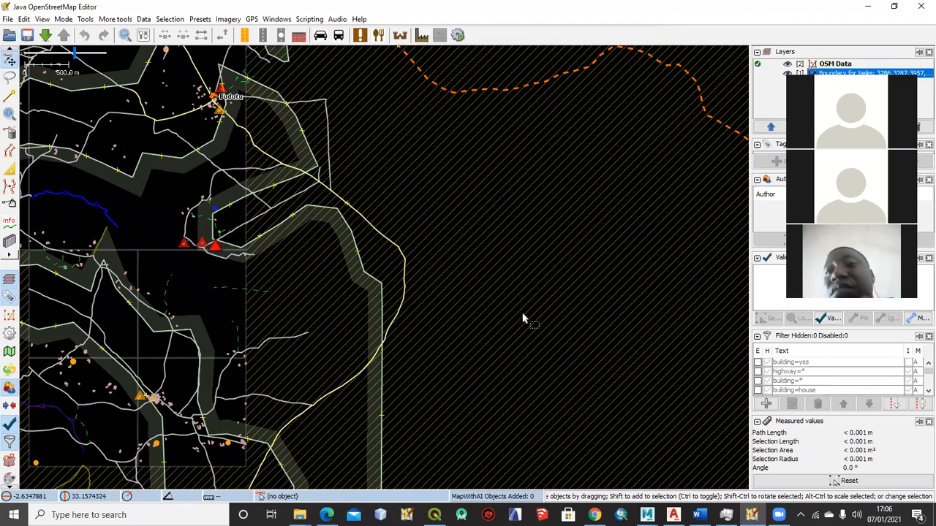
pyautogui.moveTo(543, 239); pyautogui.dragTo(611, 294)
pyautogui.moveTo(626, 217); pyautogui.dragTo(634, 329)
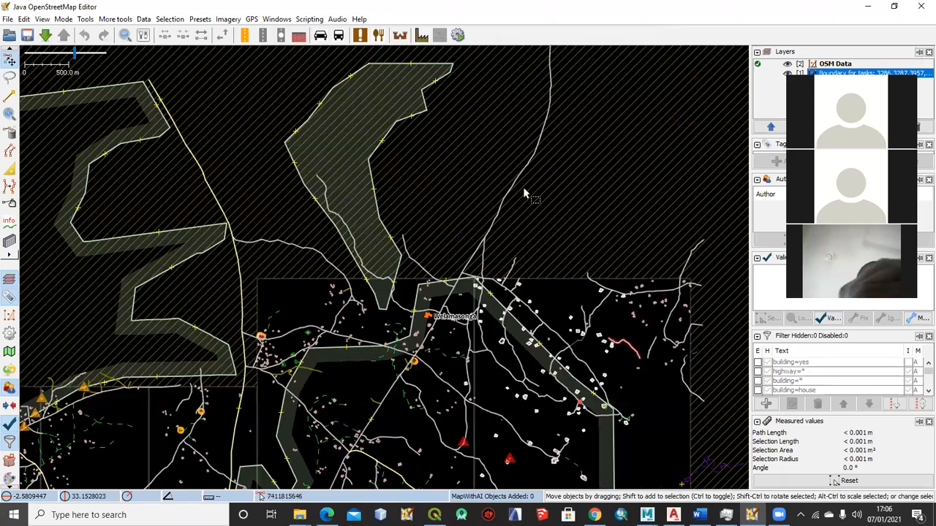
pyautogui.moveTo(156, 158); pyautogui.dragTo(240, 115)
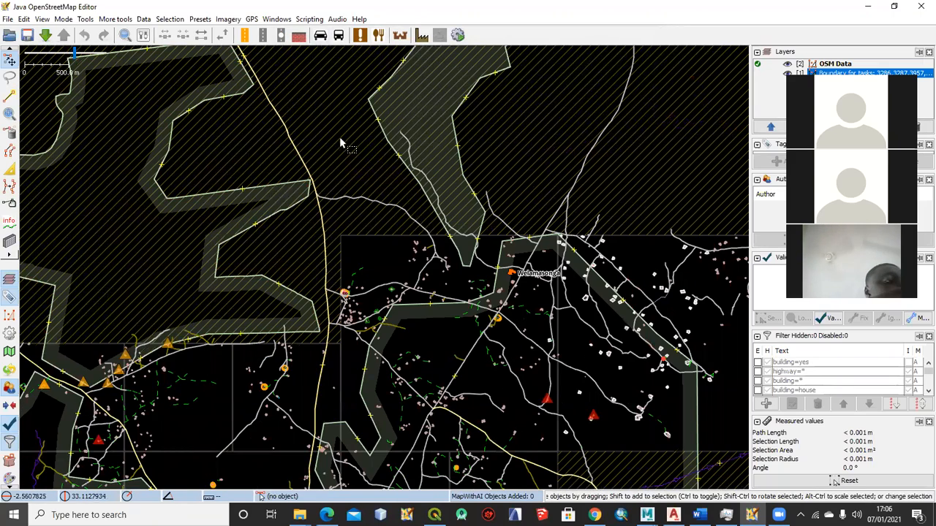
pyautogui.click(228, 19)
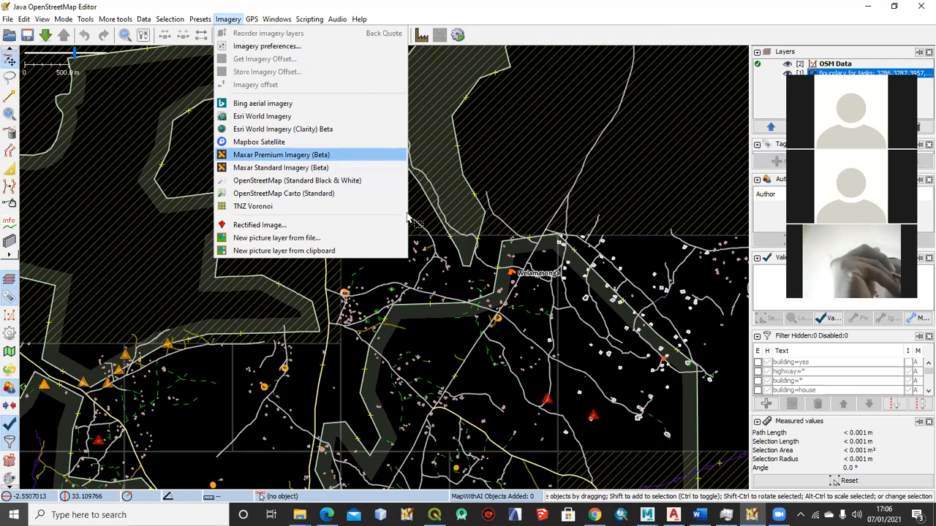
pyautogui.press('Return')
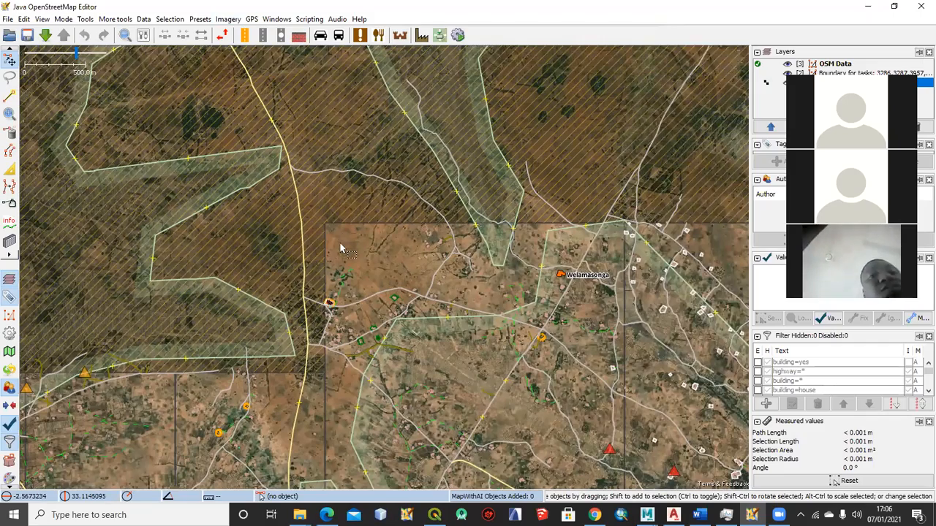
# Examine the whole task area over the imagery, from Welamasonga and Budutu to its western and southern edges
pyautogui.moveTo(339, 243); pyautogui.dragTo(326, 225)
pyautogui.scroll(-2, 360, 226)
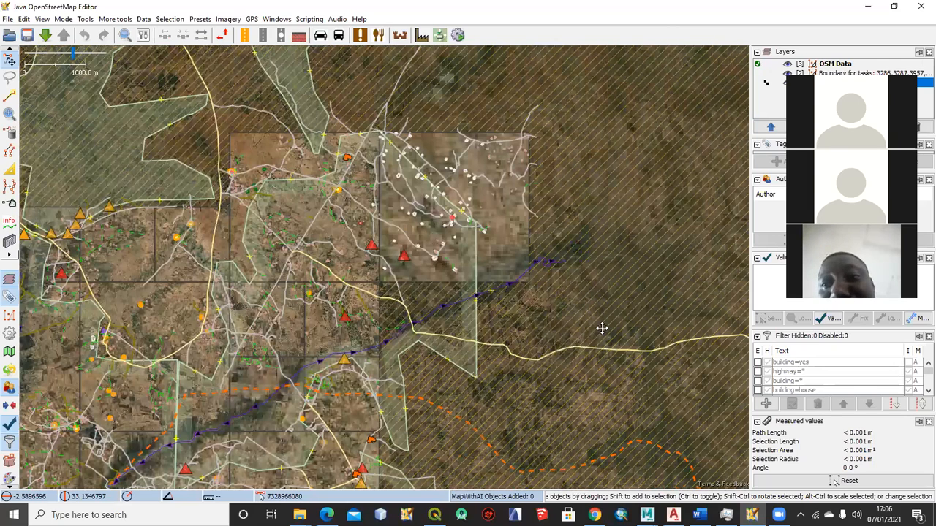
pyautogui.moveTo(531, 286); pyautogui.dragTo(563, 46)
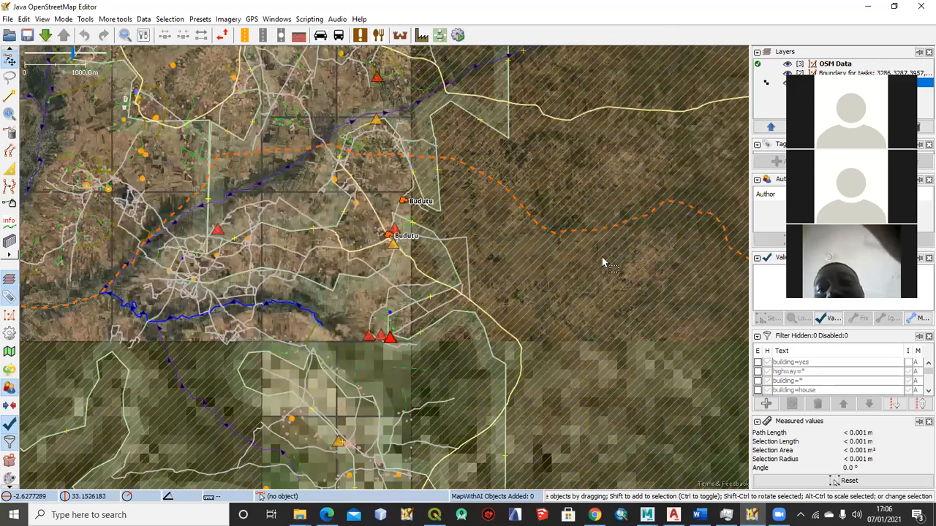
pyautogui.scroll(-1, 580, 253)
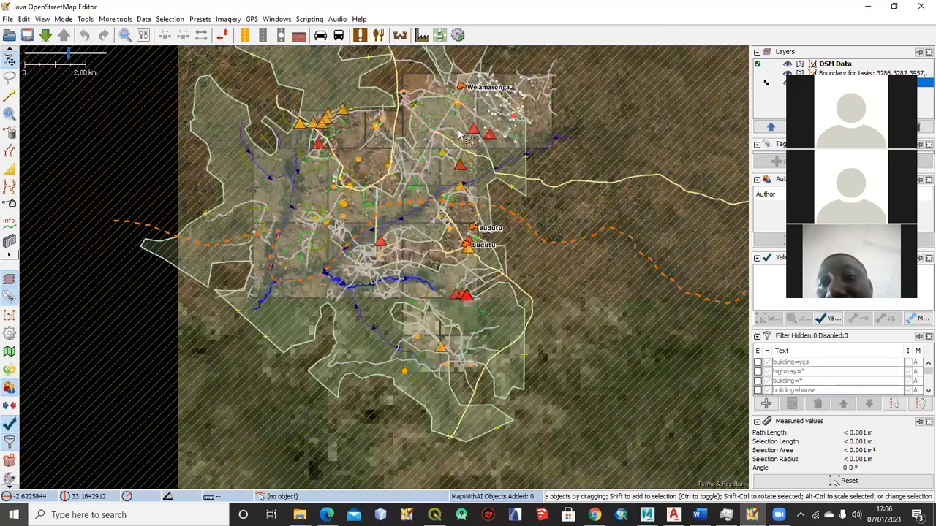
pyautogui.scroll(1, 477, 136)
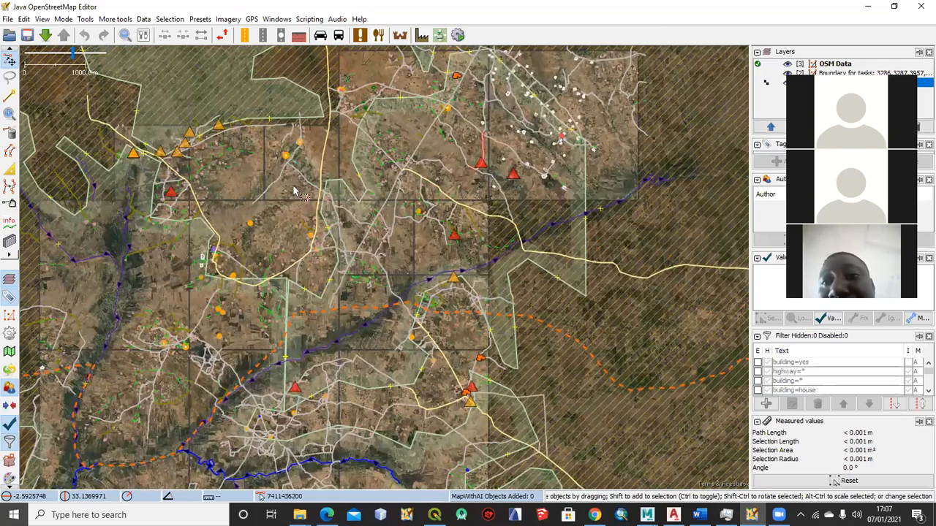
pyautogui.scroll(1, 291, 189)
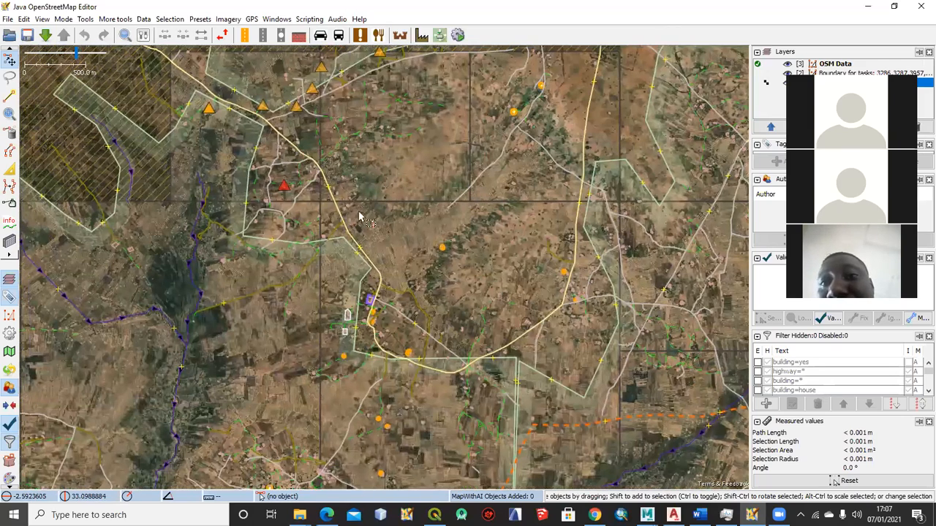
pyautogui.scroll(-1, 380, 179)
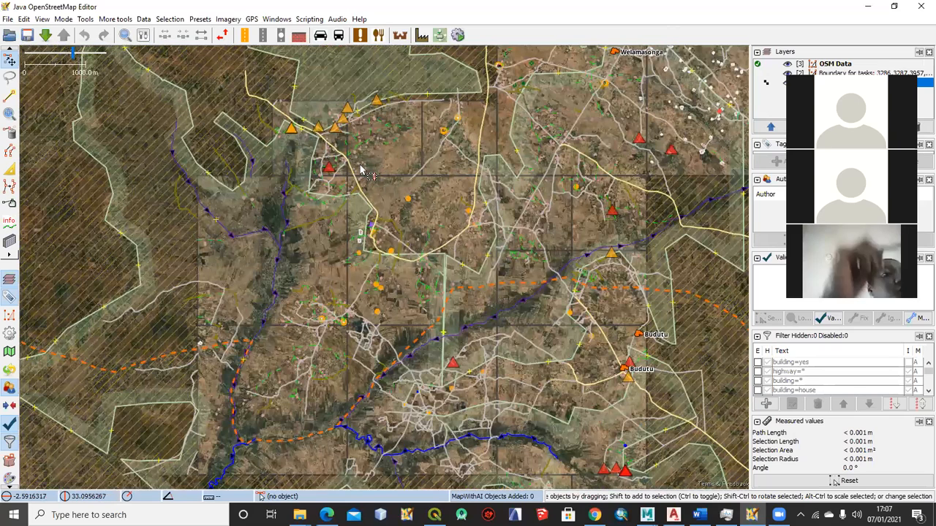
pyautogui.scroll(-1, 360, 170)
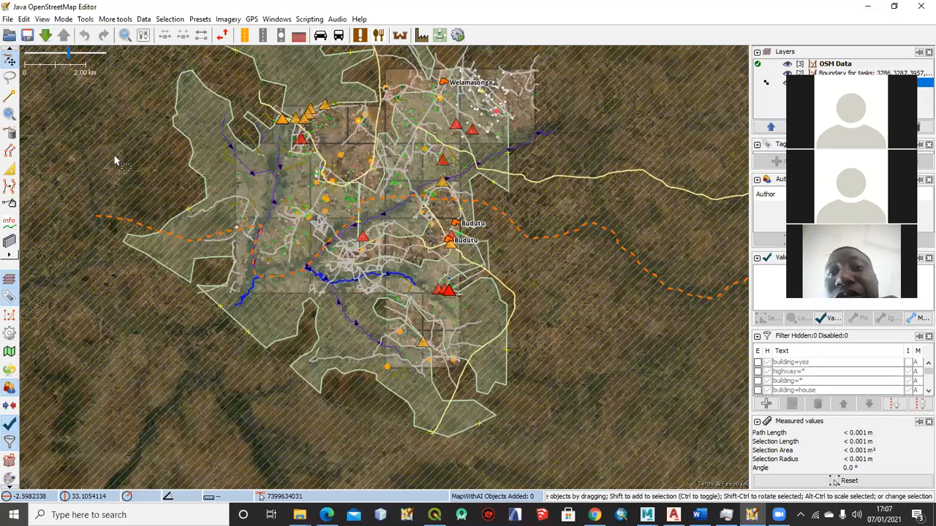
pyautogui.moveTo(132, 152); pyautogui.dragTo(113, 183)
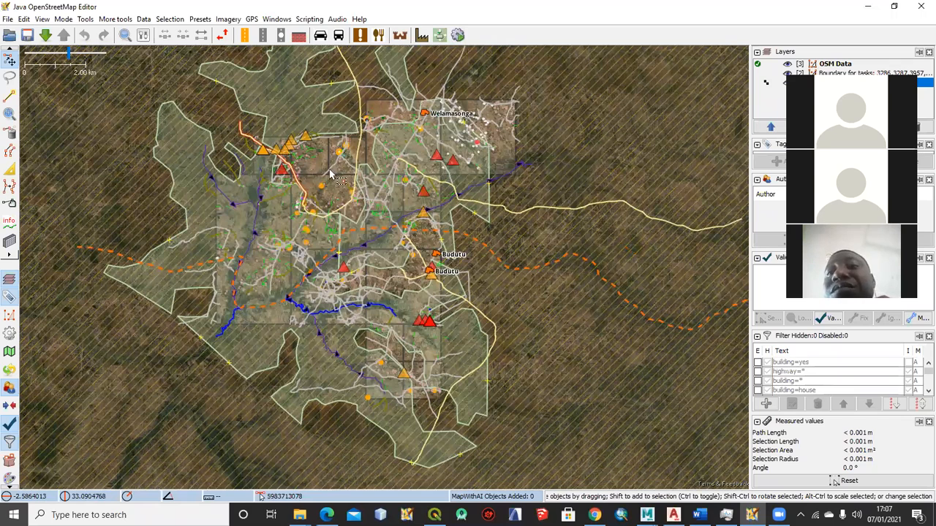
# Select the small rectangular building at the orange warning marker and examine where its corner meets the neighbouring building
pyautogui.scroll(10, 319, 169)
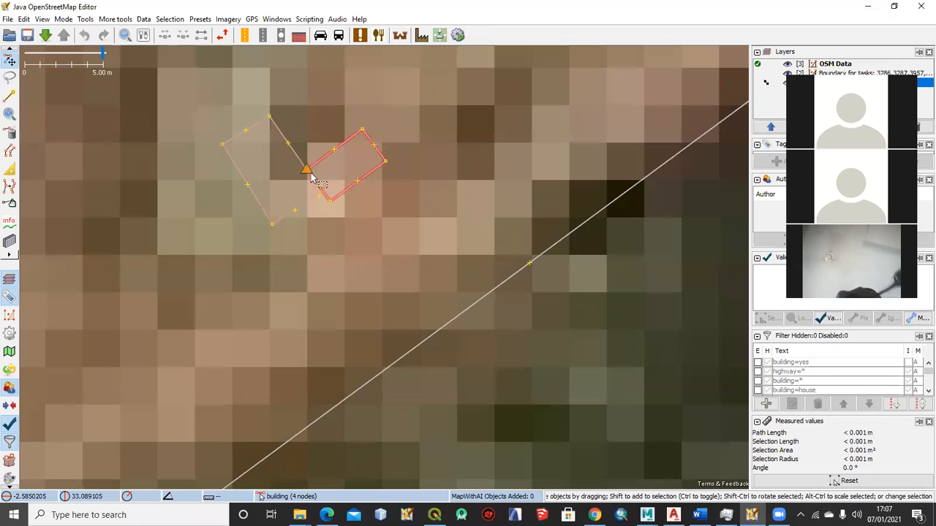
pyautogui.scroll(3, 315, 174)
pyautogui.click(308, 170)
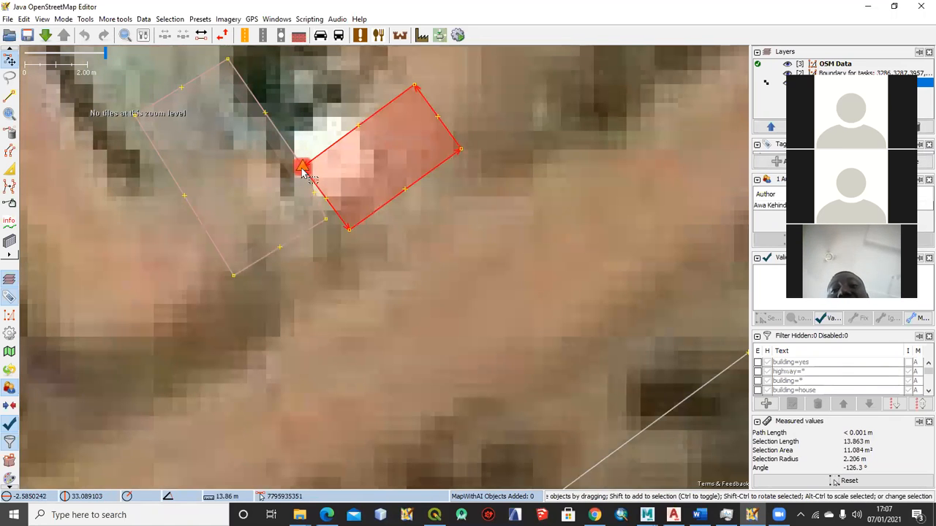
pyautogui.scroll(-2, 304, 172)
pyautogui.moveTo(387, 175); pyautogui.dragTo(408, 237)
pyautogui.scroll(5, 406, 233)
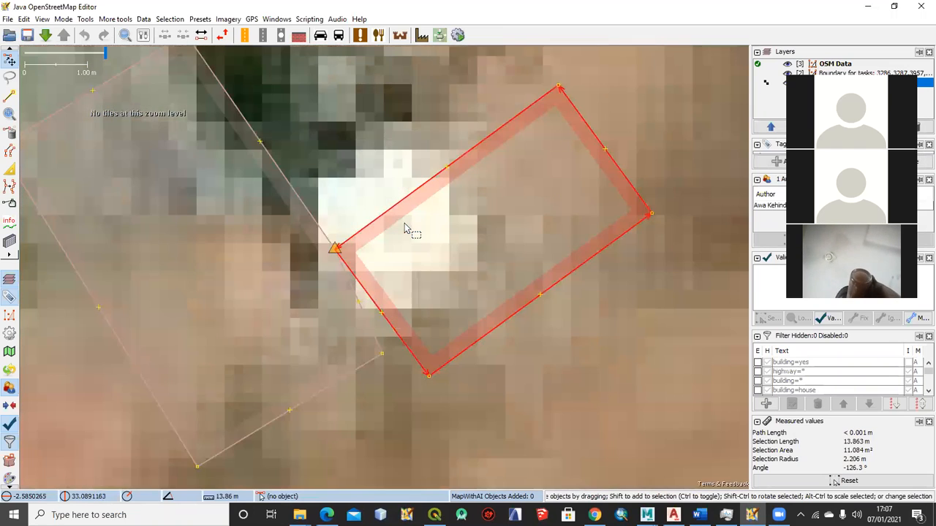
# Unglue the corner node that the small rectangular building shares with its larger neighbouring building
pyautogui.scroll(-2, 393, 184)
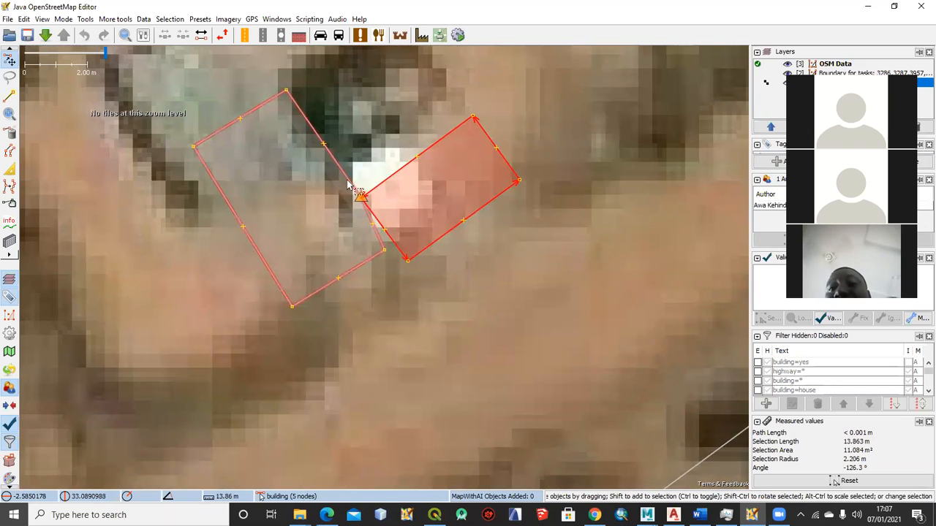
pyautogui.scroll(2, 316, 215)
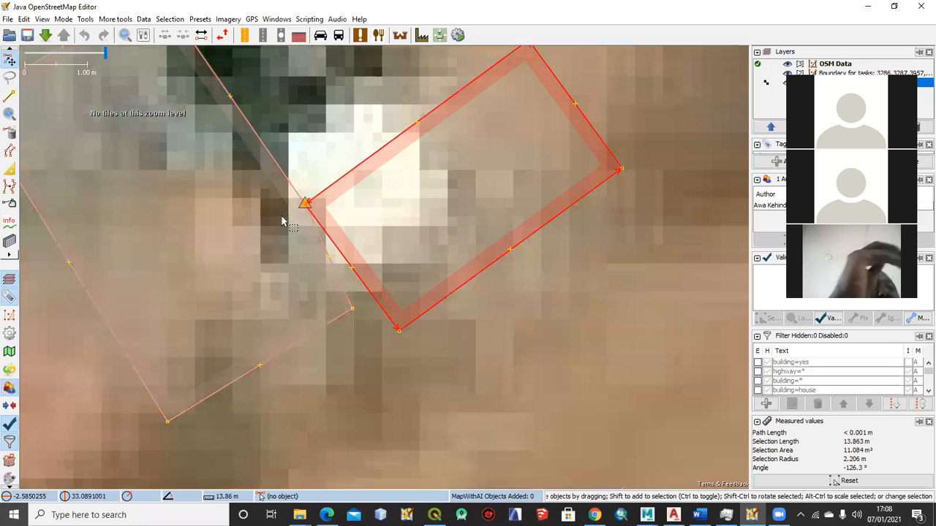
pyautogui.click(319, 233)
pyautogui.scroll(-4, 314, 234)
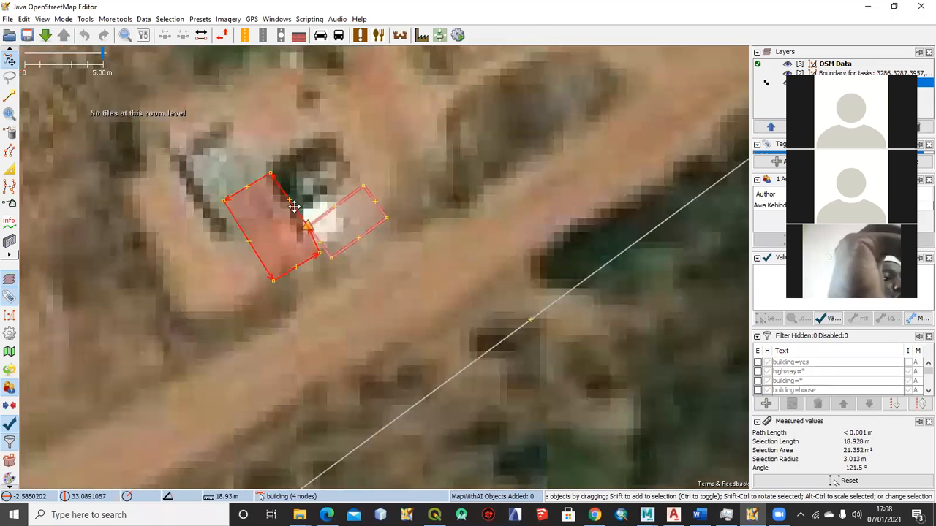
pyautogui.moveTo(314, 232); pyautogui.dragTo(252, 186)
pyautogui.click(257, 182)
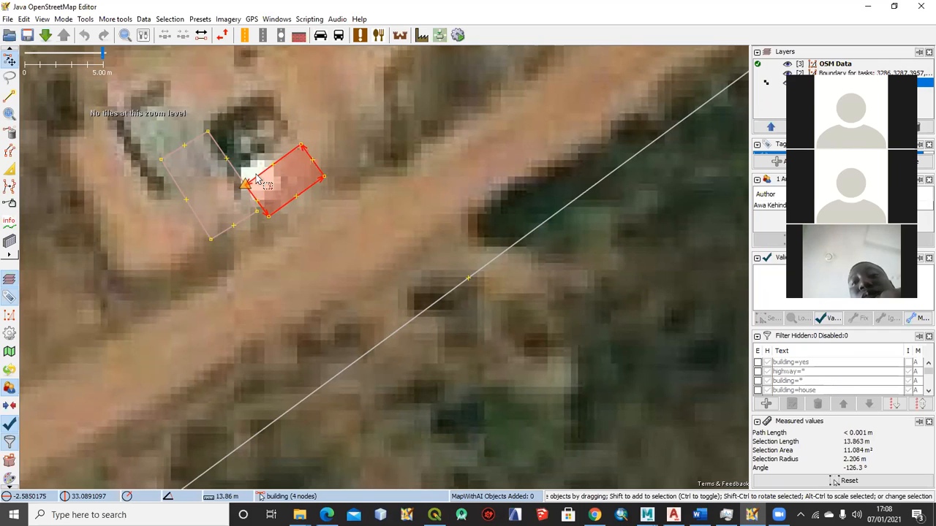
pyautogui.click(256, 177)
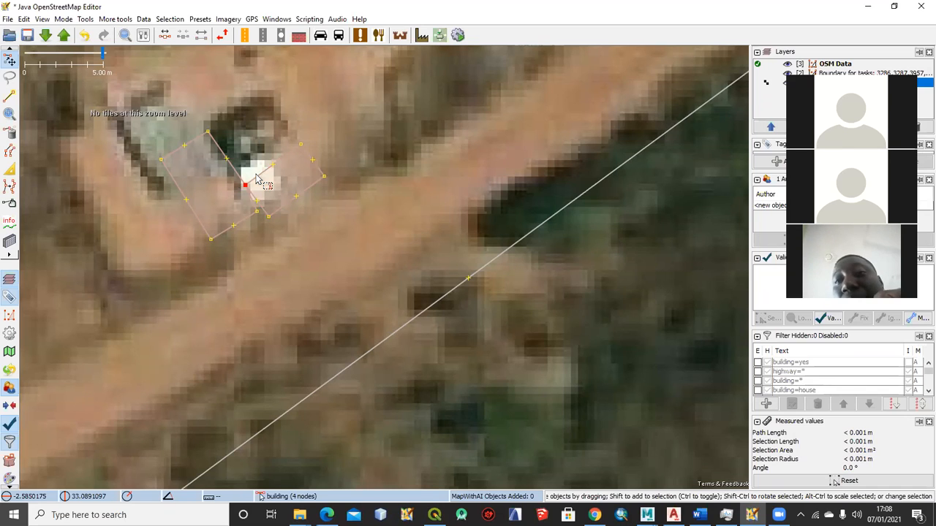
# Move the small building onto the bright roof and its larger neighbour onto the roof to the northwest in the imagery
pyautogui.moveTo(254, 180); pyautogui.dragTo(245, 170)
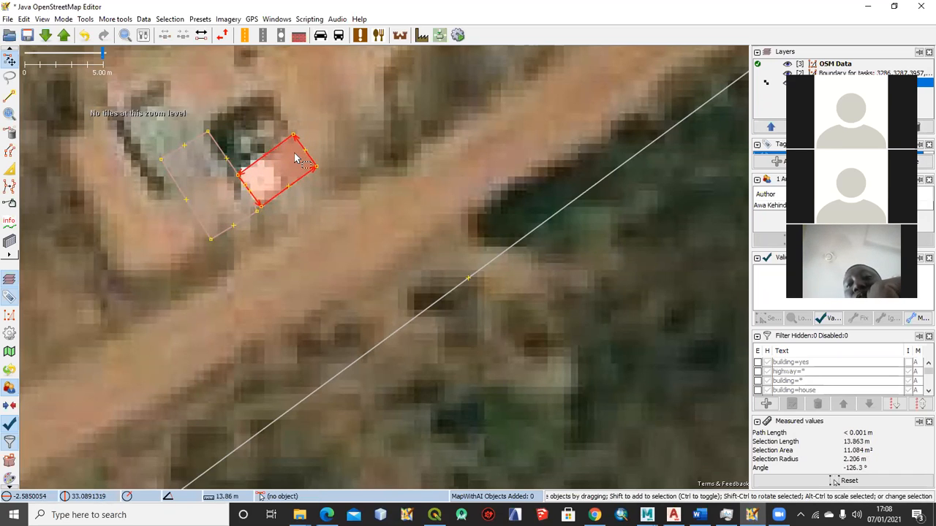
pyautogui.moveTo(229, 162); pyautogui.dragTo(183, 126)
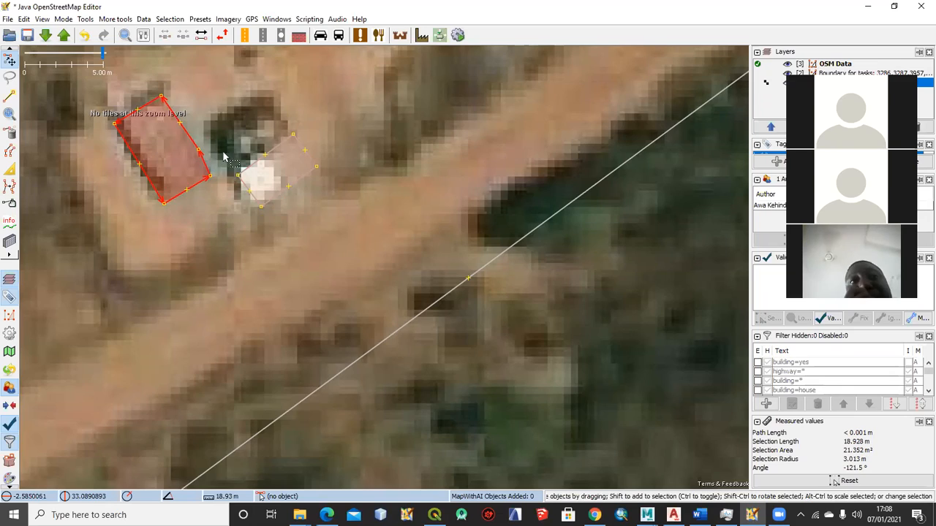
# Find the next orange warning marker to the west and examine where the selected building's corner meets the landuse boundary
pyautogui.scroll(-4, 248, 164)
pyautogui.scroll(-2, 365, 219)
pyautogui.scroll(-1, 348, 219)
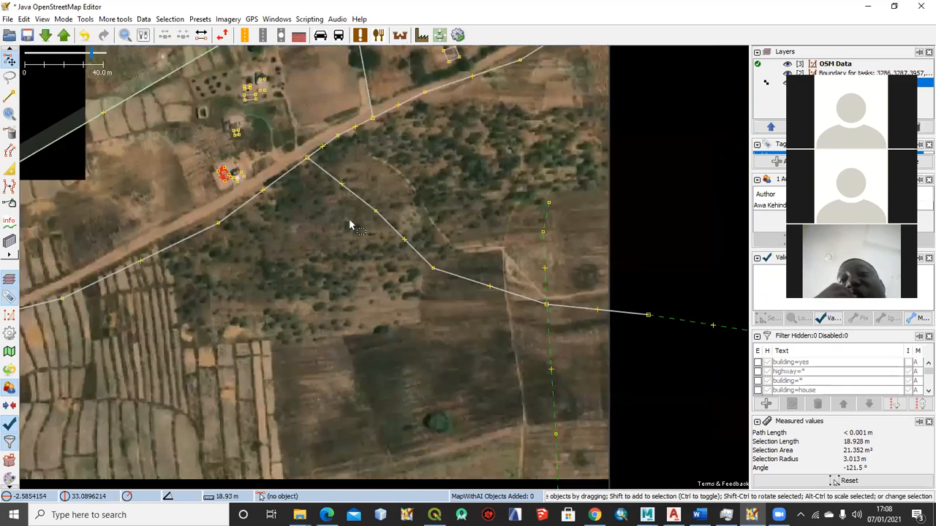
pyautogui.scroll(-1, 372, 250)
pyautogui.moveTo(340, 246); pyautogui.dragTo(392, 265)
pyautogui.moveTo(252, 222); pyautogui.dragTo(444, 231)
pyautogui.scroll(2, 308, 209)
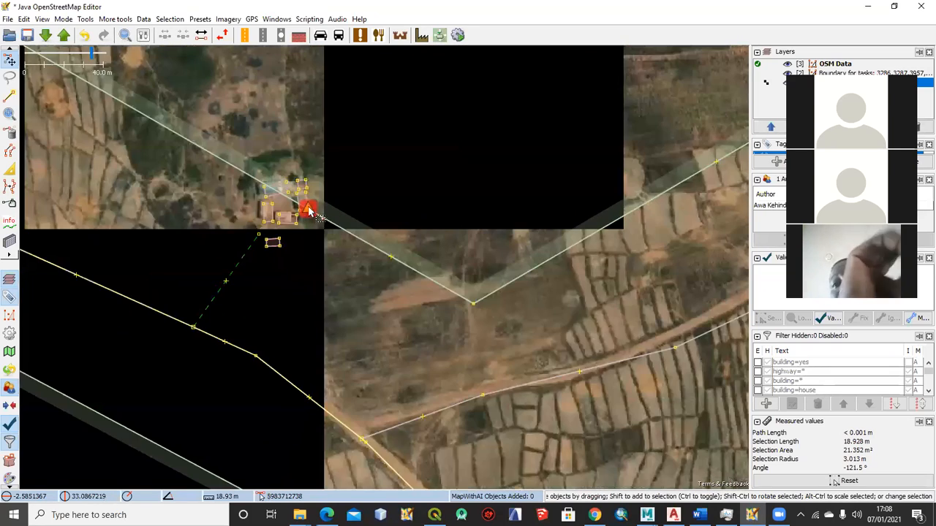
pyautogui.scroll(3, 310, 217)
pyautogui.scroll(-4, 310, 216)
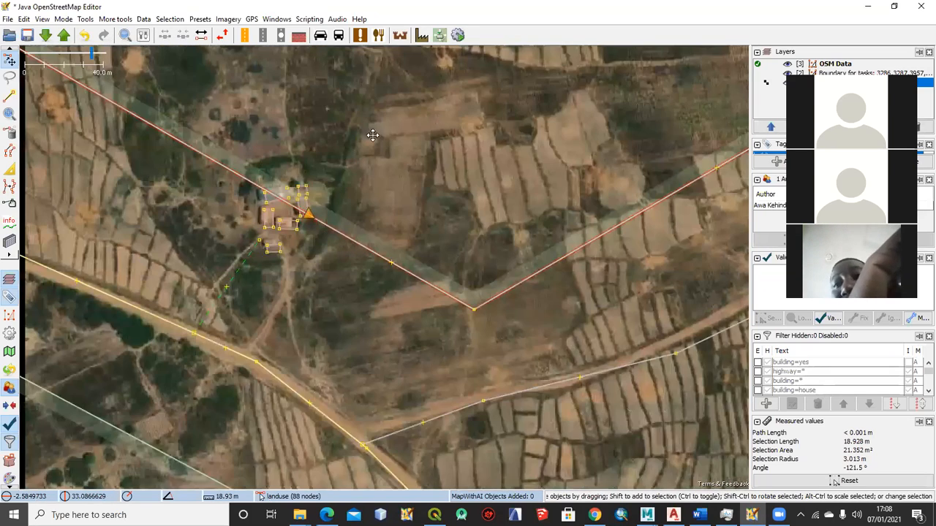
pyautogui.scroll(2, 373, 139)
pyautogui.scroll(2, 378, 124)
pyautogui.scroll(1, 379, 118)
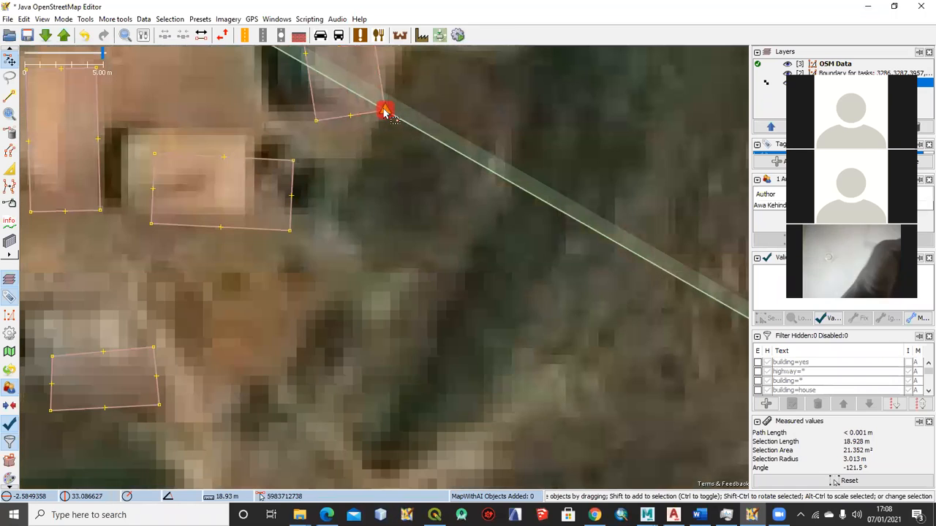
pyautogui.click(365, 117)
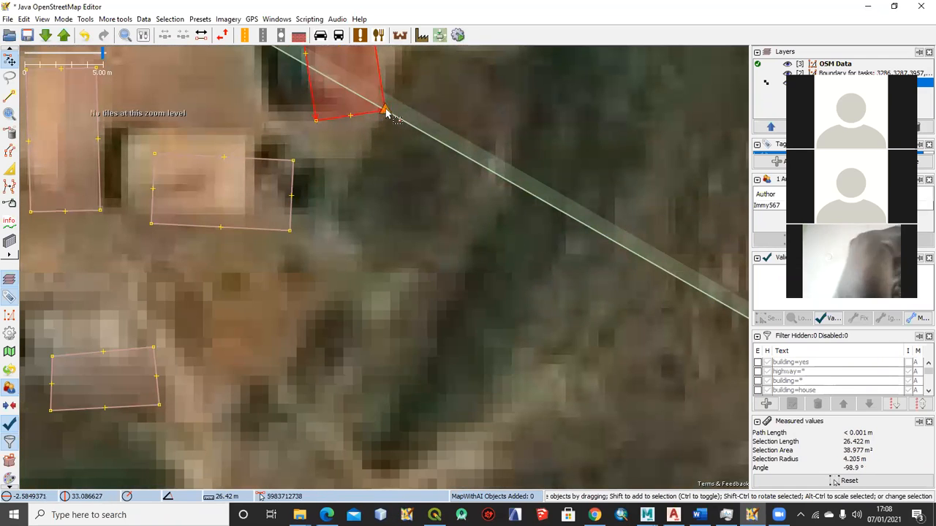
pyautogui.scroll(-1, 382, 181)
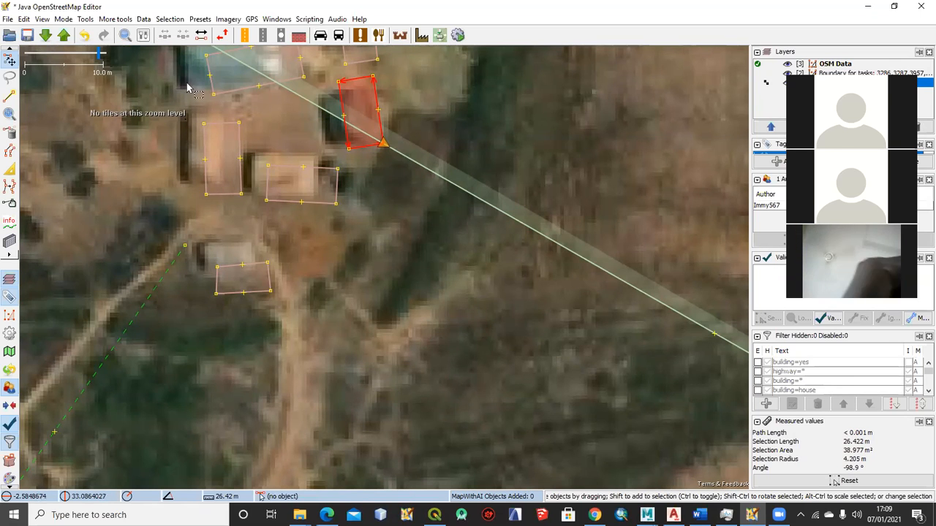
# Unglue the building's corner from the green dashed path at the red marker farther south
pyautogui.scroll(-4, 383, 182)
pyautogui.moveTo(399, 210); pyautogui.dragTo(330, 101)
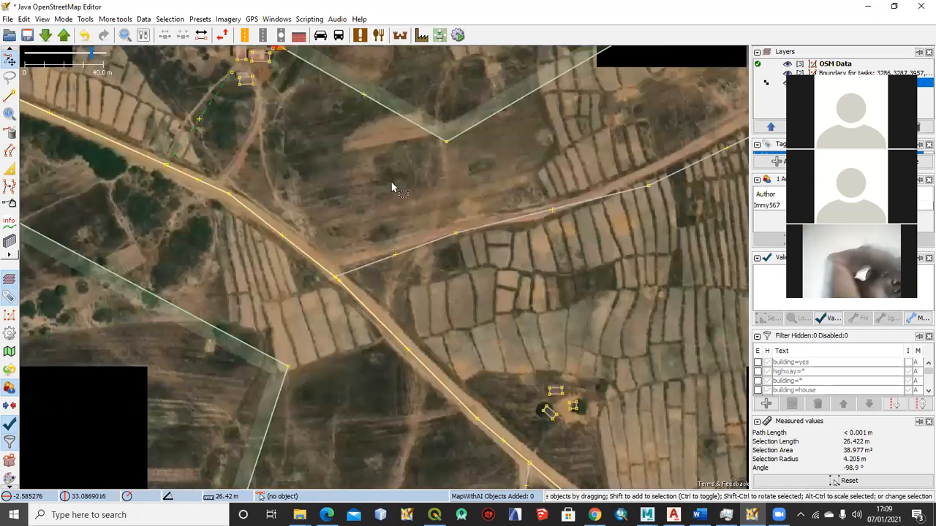
pyautogui.moveTo(383, 249); pyautogui.dragTo(317, 153)
pyautogui.scroll(-2, 317, 152)
pyautogui.scroll(-2, 397, 171)
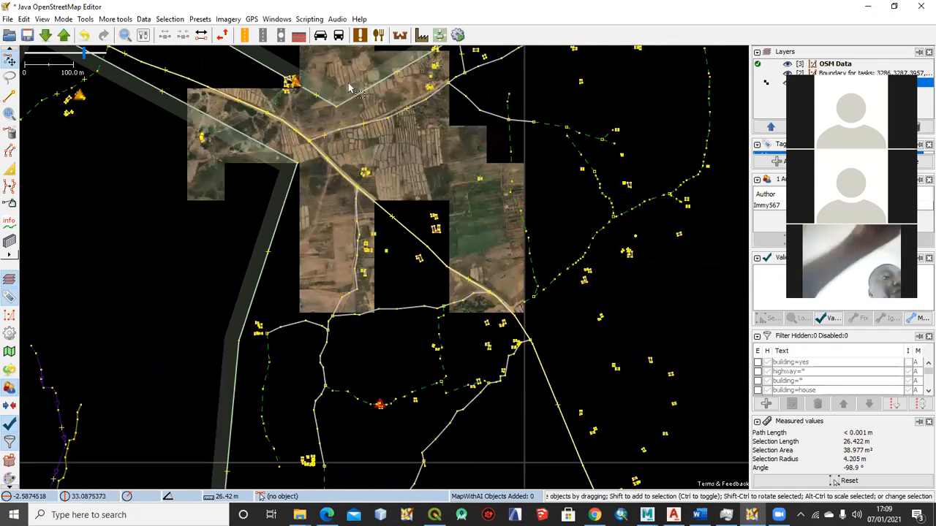
pyautogui.scroll(6, 340, 192)
pyautogui.scroll(4, 329, 173)
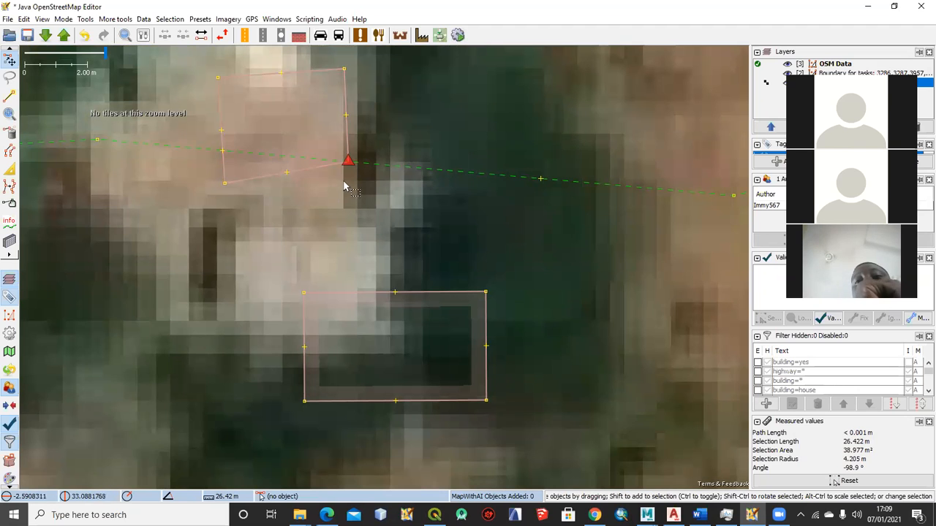
pyautogui.scroll(-8, 351, 162)
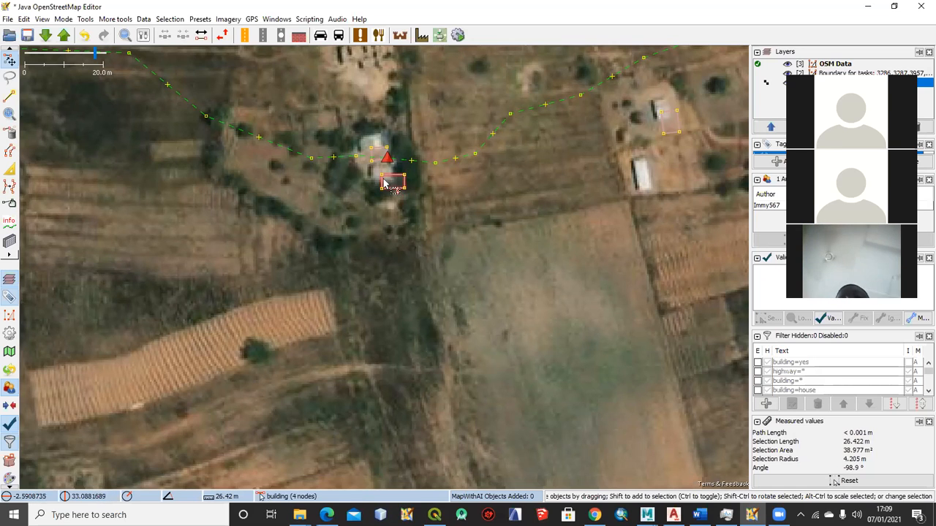
pyautogui.scroll(3, 410, 198)
pyautogui.scroll(2, 400, 197)
pyautogui.click(422, 170)
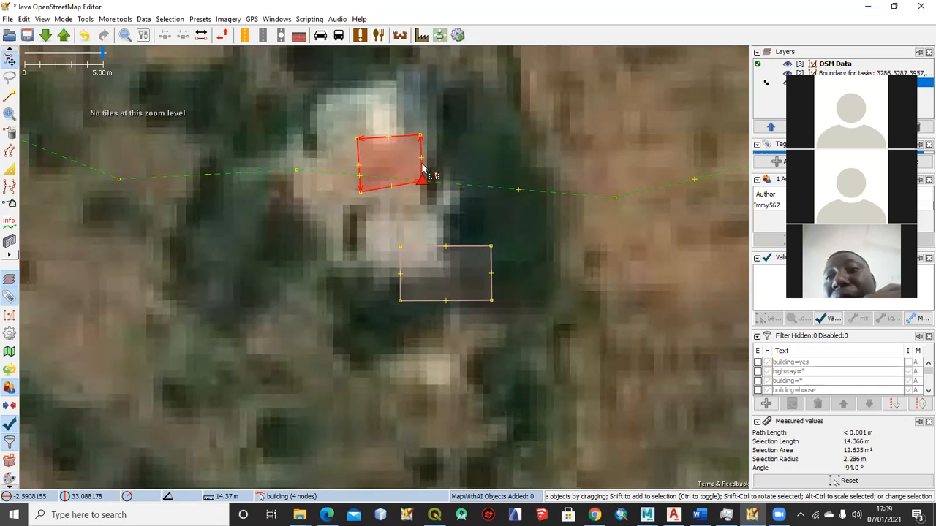
pyautogui.click(422, 170)
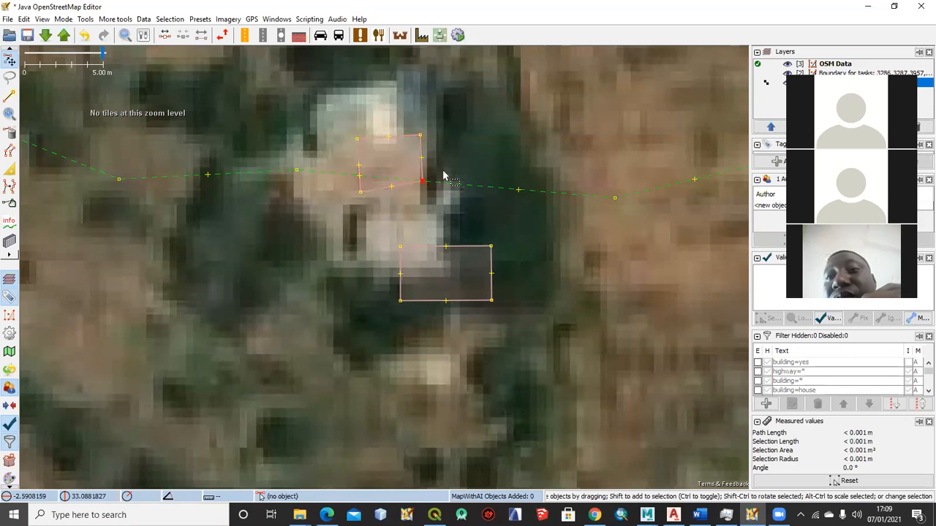
# Move the detached building onto its roof north of the path and square its corners
pyautogui.scroll(-4, 427, 172)
pyautogui.scroll(2, 435, 173)
pyautogui.moveTo(435, 173); pyautogui.dragTo(421, 149)
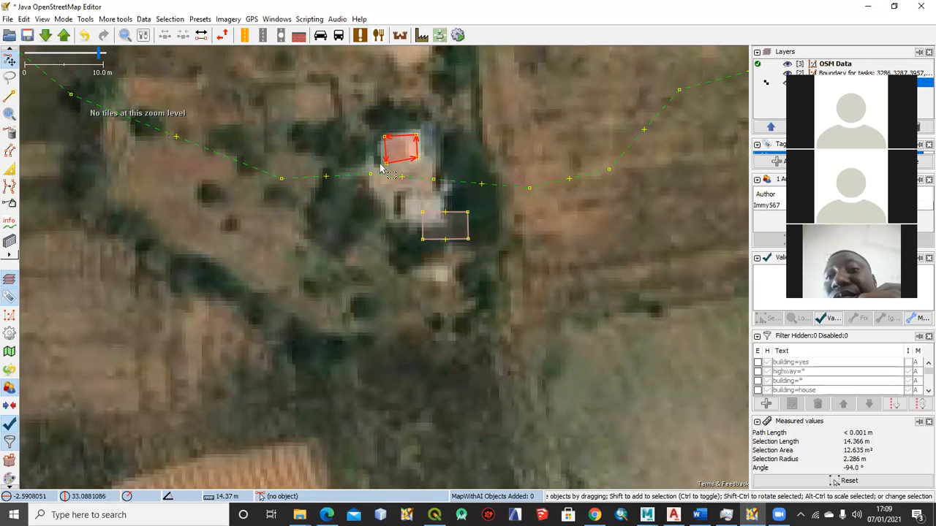
pyautogui.scroll(-2, 434, 140)
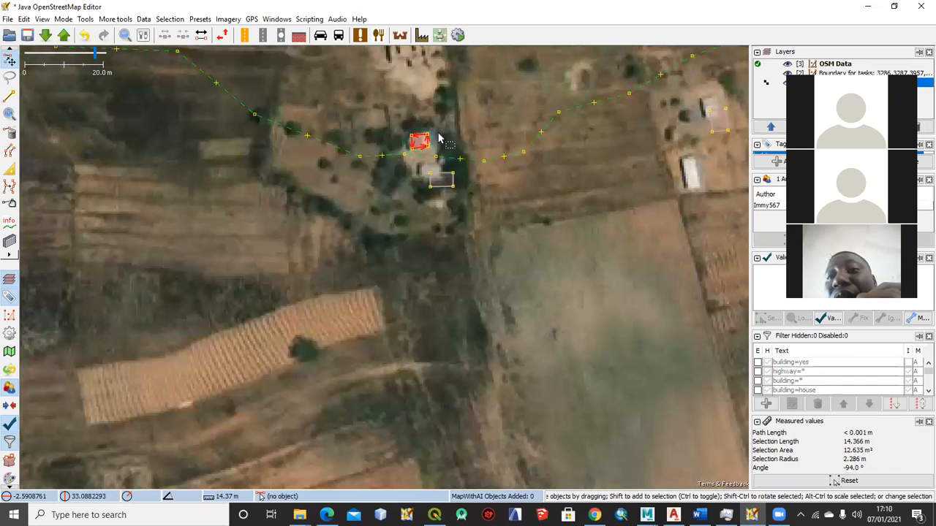
pyautogui.scroll(2, 432, 143)
pyautogui.press('q')
pyautogui.scroll(1, 411, 144)
pyautogui.scroll(-3, 411, 145)
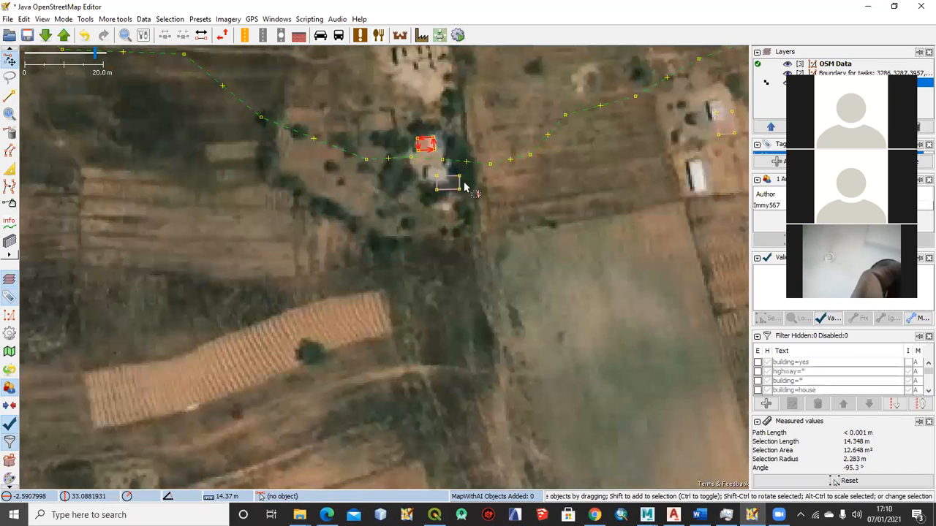
# Move the rectangular building south of the path and the building in the compound to the east onto their roofs
pyautogui.scroll(2, 464, 188)
pyautogui.moveTo(456, 172); pyautogui.dragTo(433, 150)
pyautogui.moveTo(490, 168); pyautogui.dragTo(396, 132)
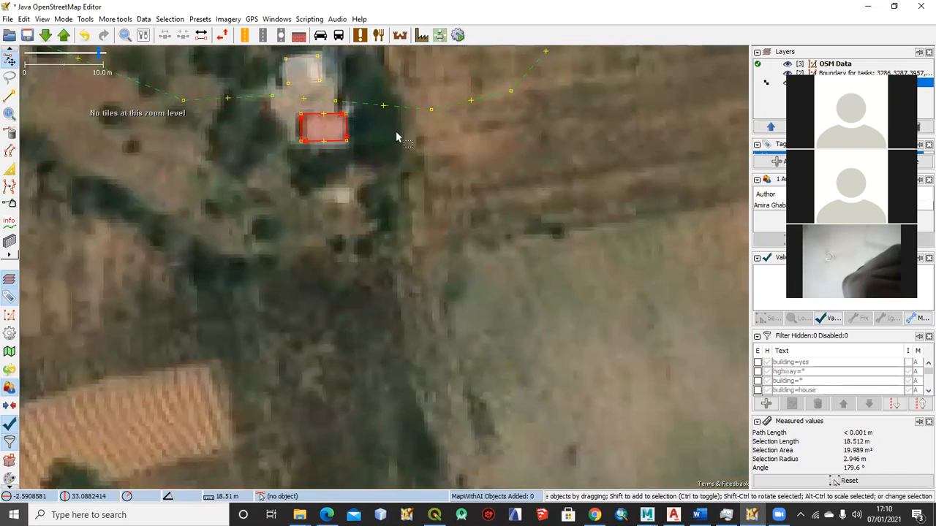
pyautogui.scroll(-4, 396, 136)
pyautogui.scroll(4, 505, 157)
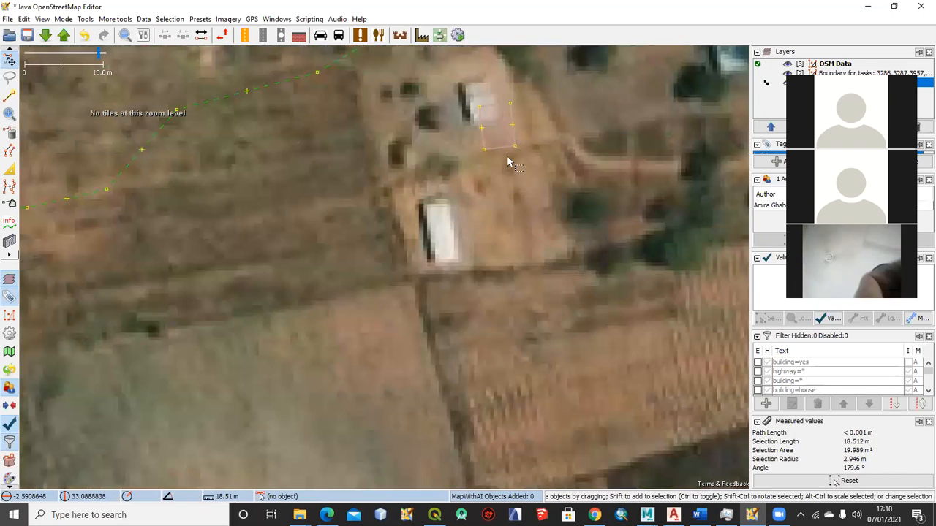
pyautogui.moveTo(506, 145); pyautogui.dragTo(490, 126)
pyautogui.scroll(-2, 505, 157)
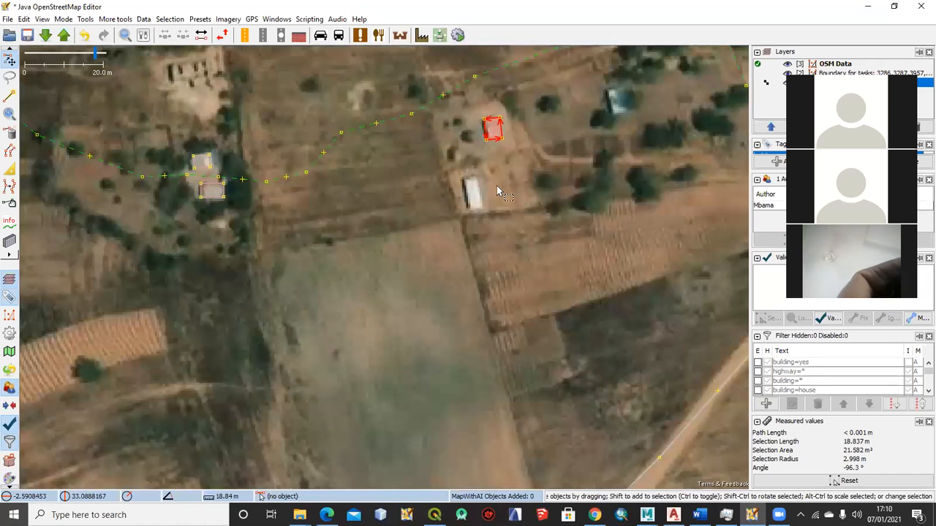
# Examine the remaining warning markers across the task area, including the selected building where it meets the path northeast of Budutu
pyautogui.scroll(-4, 446, 204)
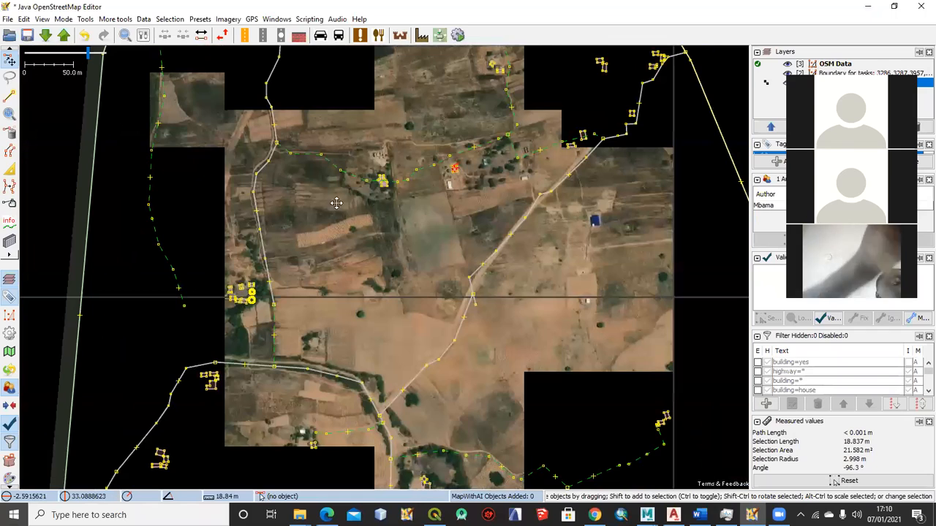
pyautogui.moveTo(423, 203); pyautogui.dragTo(519, 153)
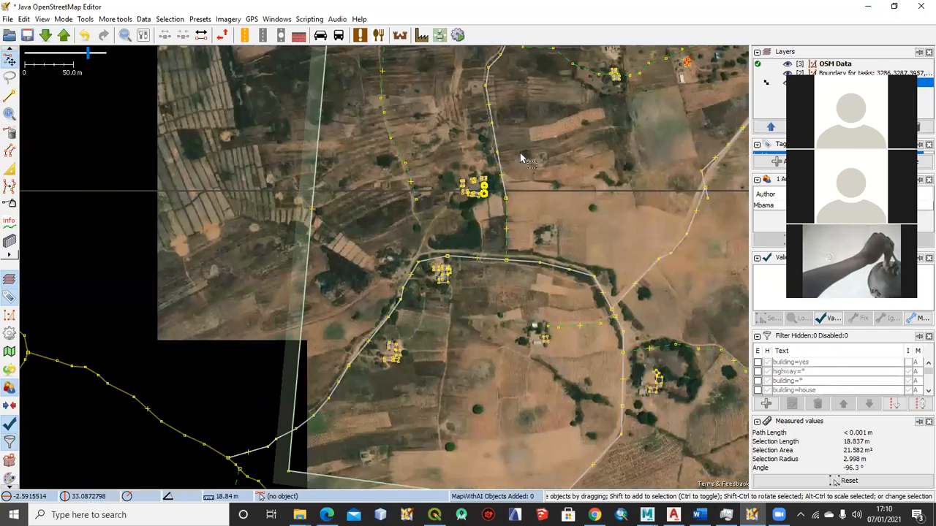
pyautogui.scroll(-3, 412, 176)
pyautogui.scroll(-2, 431, 203)
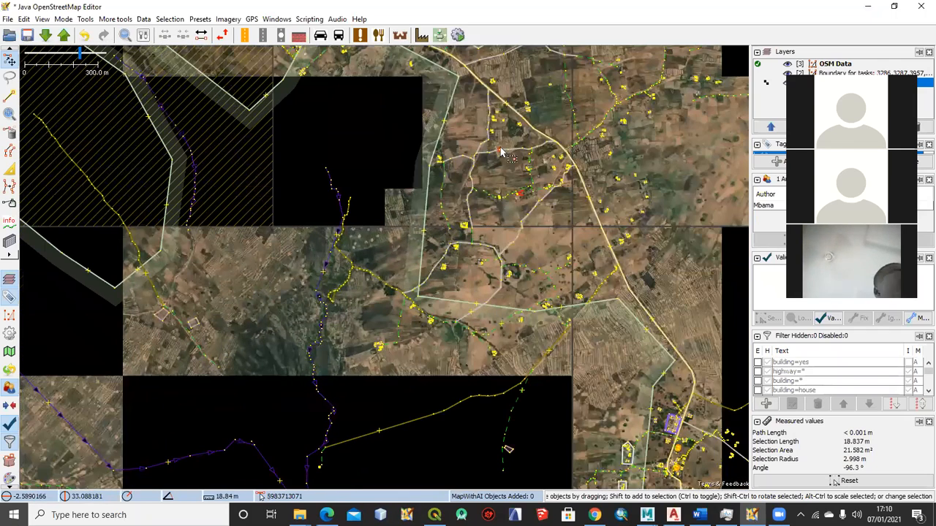
pyautogui.moveTo(399, 76); pyautogui.dragTo(465, 209)
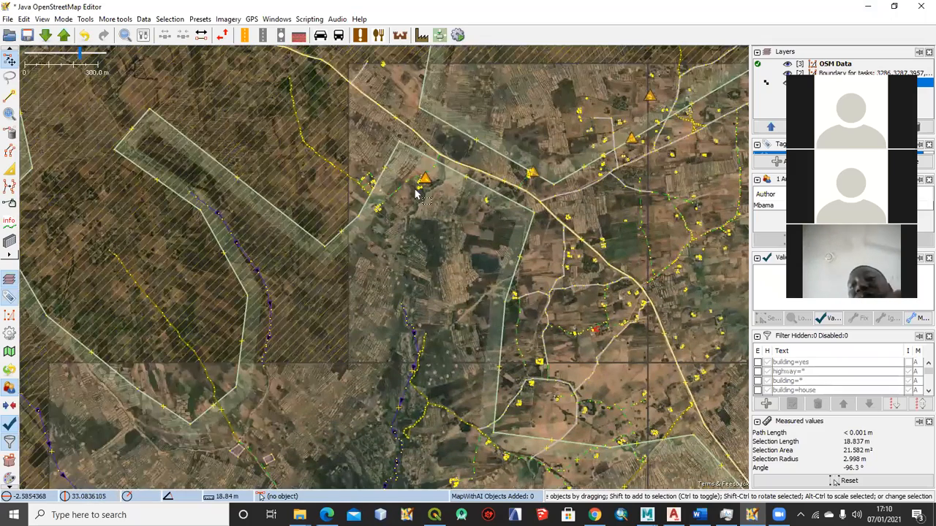
pyautogui.scroll(-2, 369, 179)
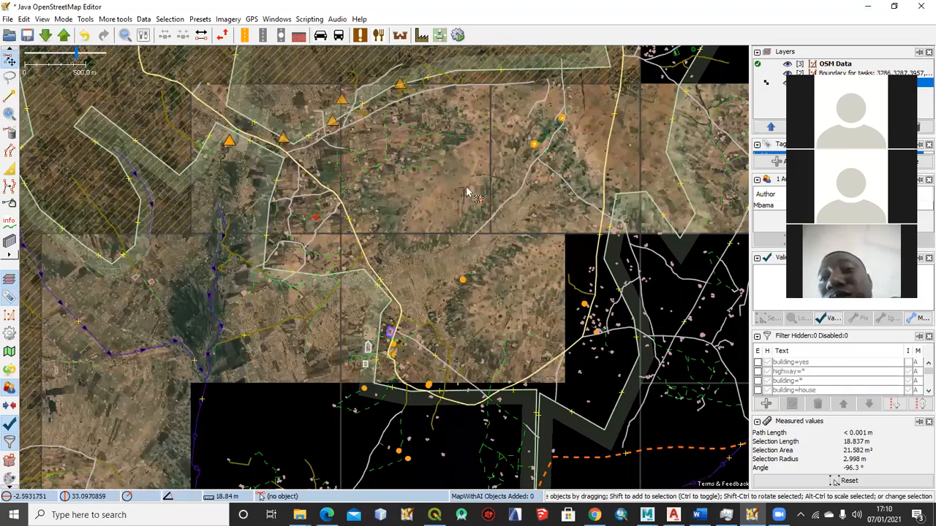
pyautogui.scroll(-3, 400, 203)
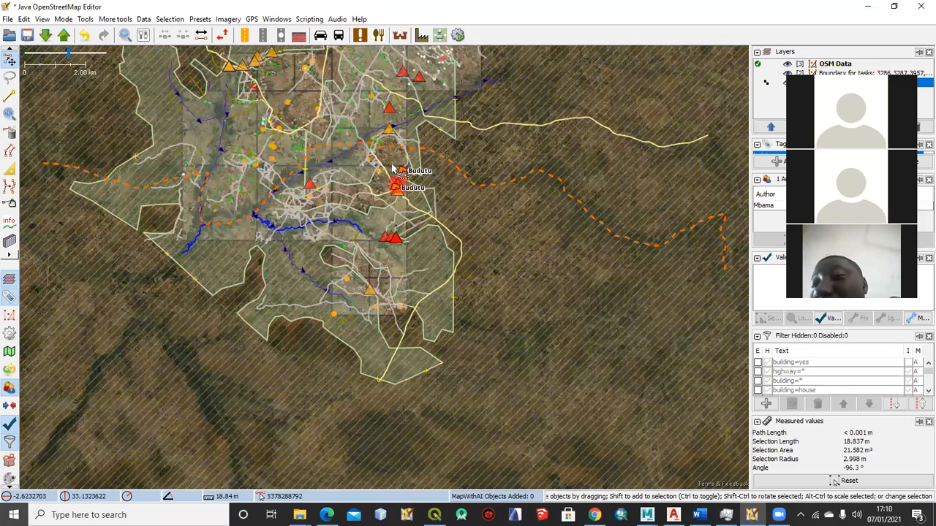
pyautogui.scroll(6, 393, 168)
pyautogui.scroll(1, 395, 170)
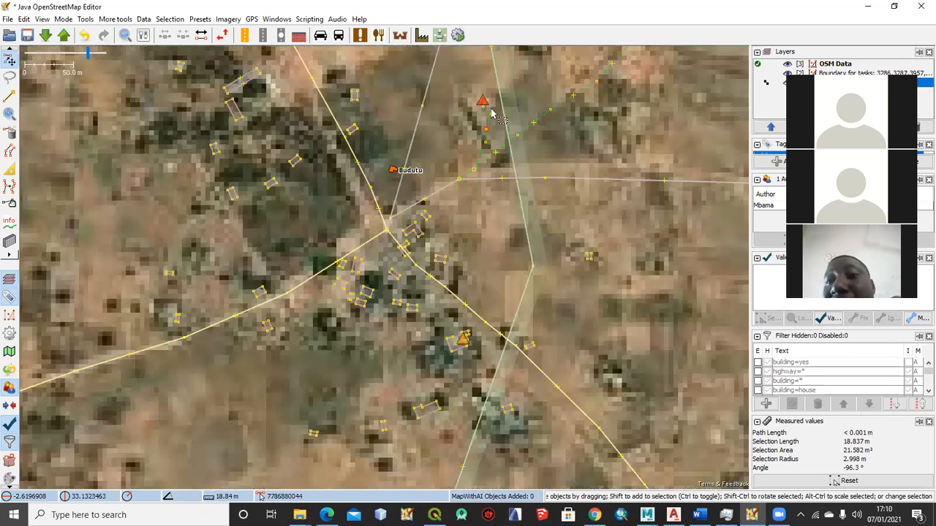
pyautogui.scroll(2, 485, 110)
pyautogui.click(517, 115)
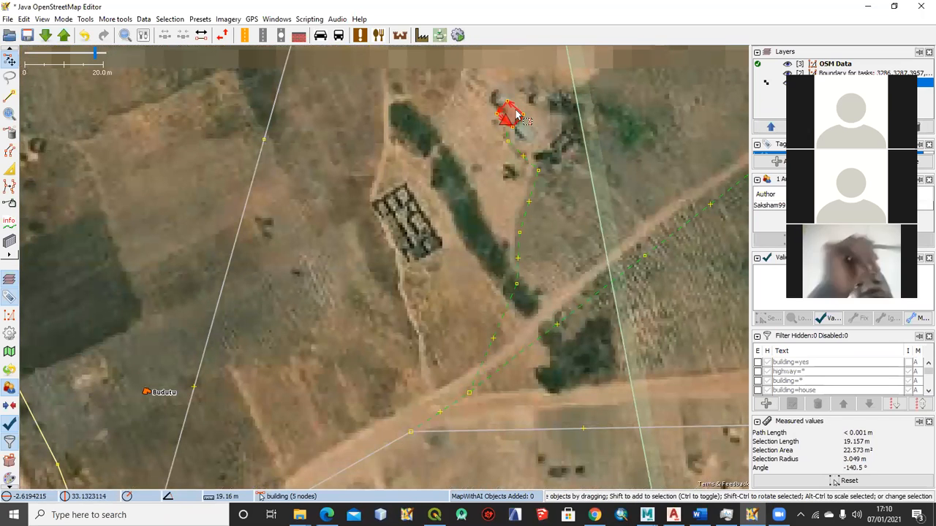
pyautogui.scroll(-1, 434, 184)
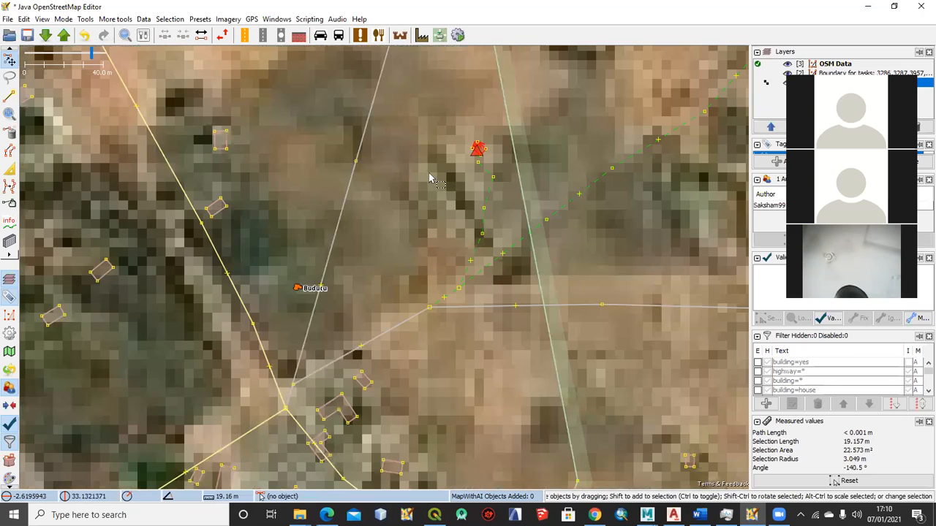
pyautogui.scroll(-5, 442, 196)
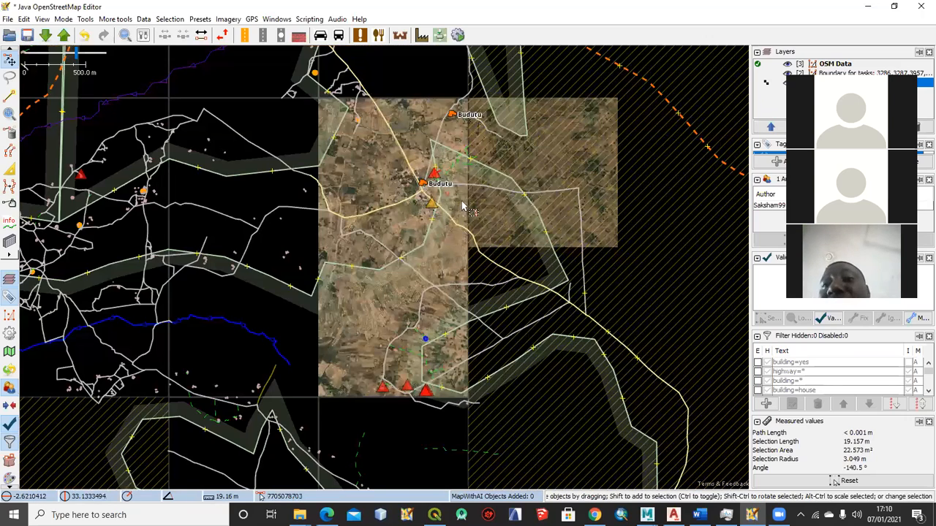
pyautogui.scroll(-1, 429, 219)
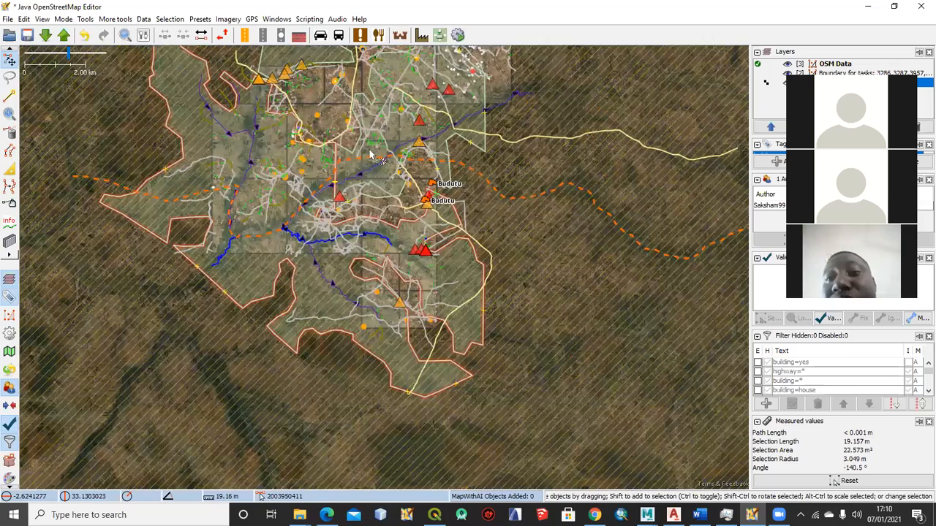
# Unglue the northernmost building in the hedged compound from the green dashed path, and select the building just southwest of it
pyautogui.scroll(2, 384, 192)
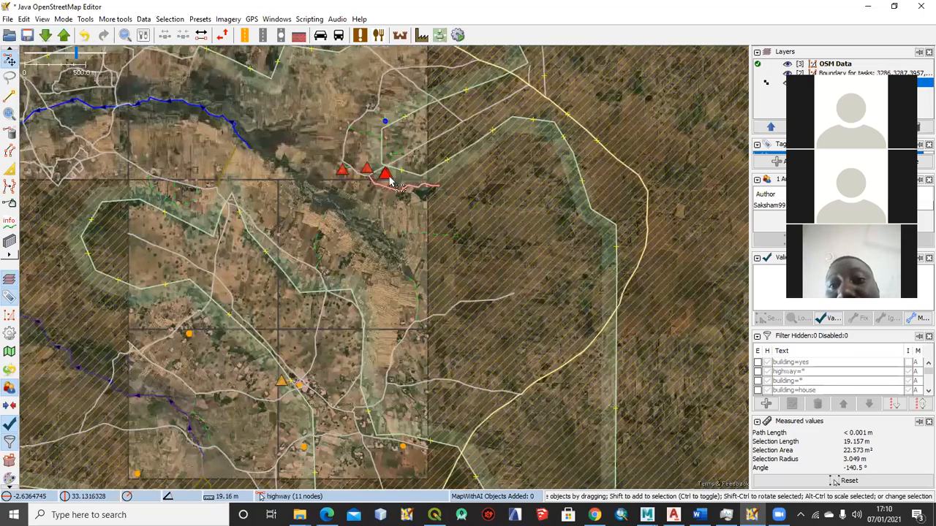
pyautogui.scroll(5, 352, 124)
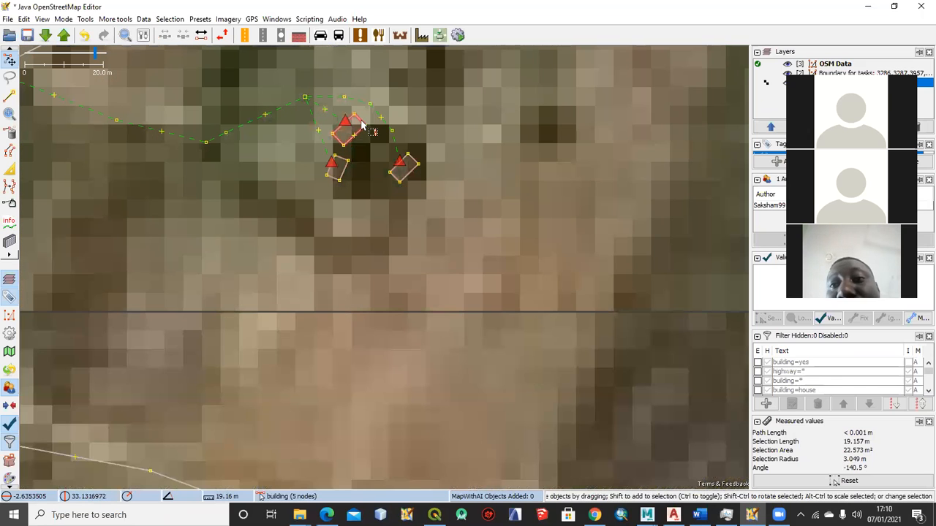
pyautogui.click(360, 126)
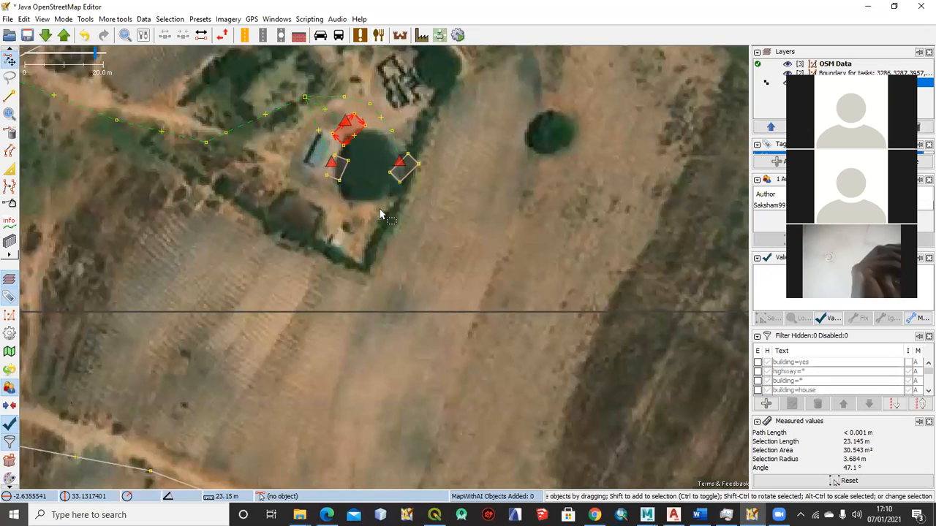
pyautogui.click(381, 214)
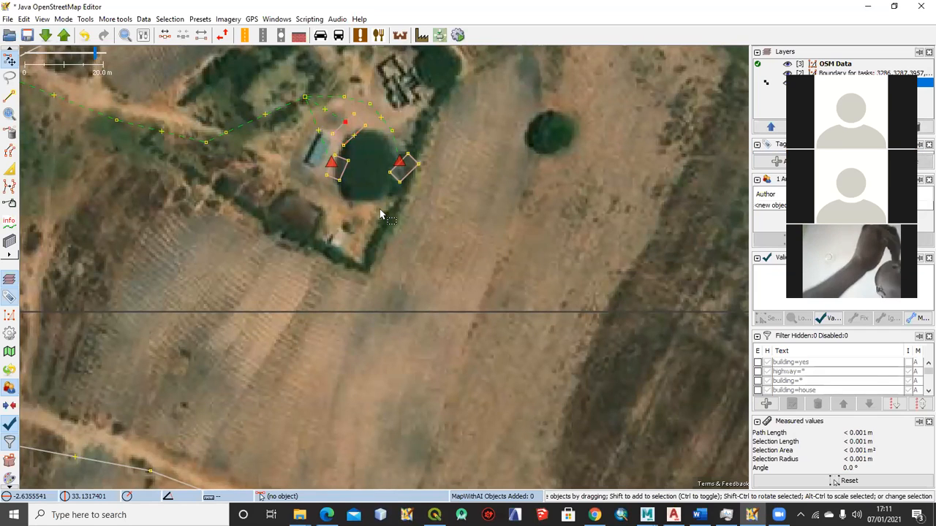
pyautogui.click(342, 169)
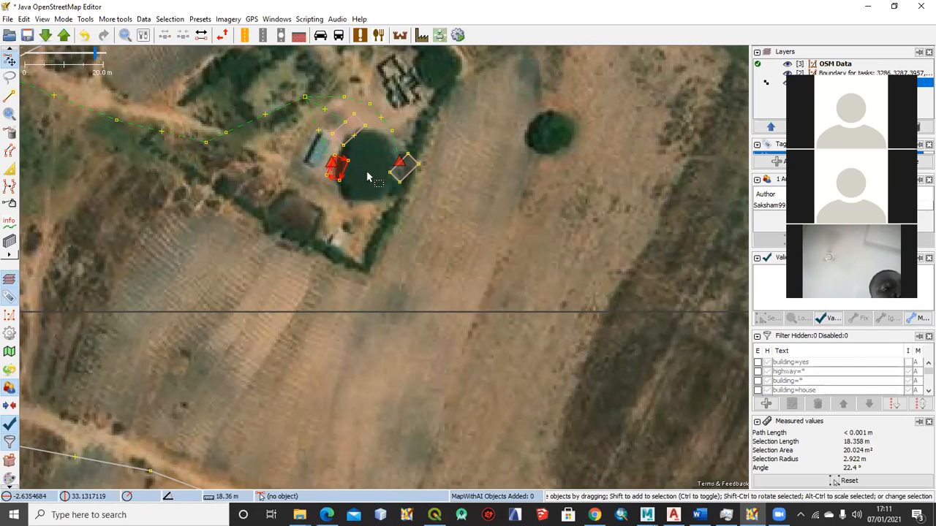
pyautogui.press('b')
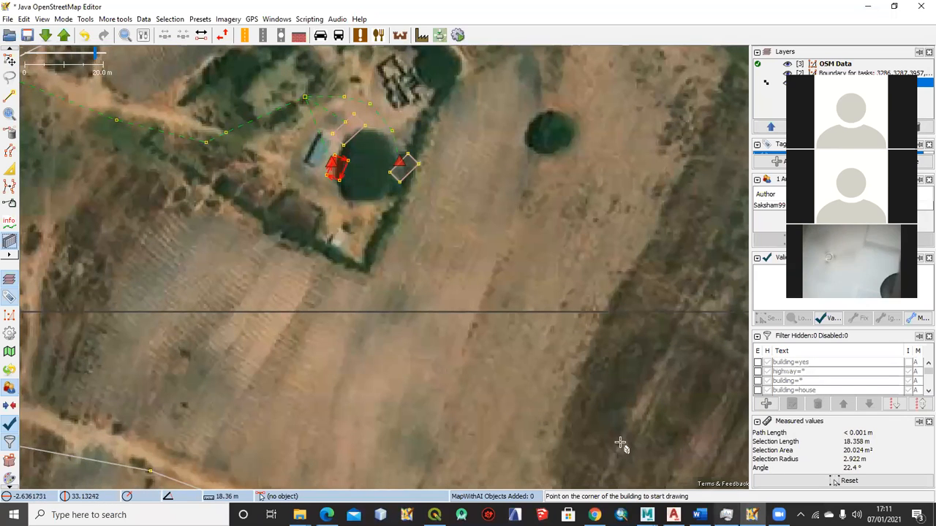
# Examine the remaining red warning markers on the buildings west of the hedged compound and the surrounding task area
pyautogui.scroll(-1, 426, 302)
pyautogui.scroll(-1, 427, 293)
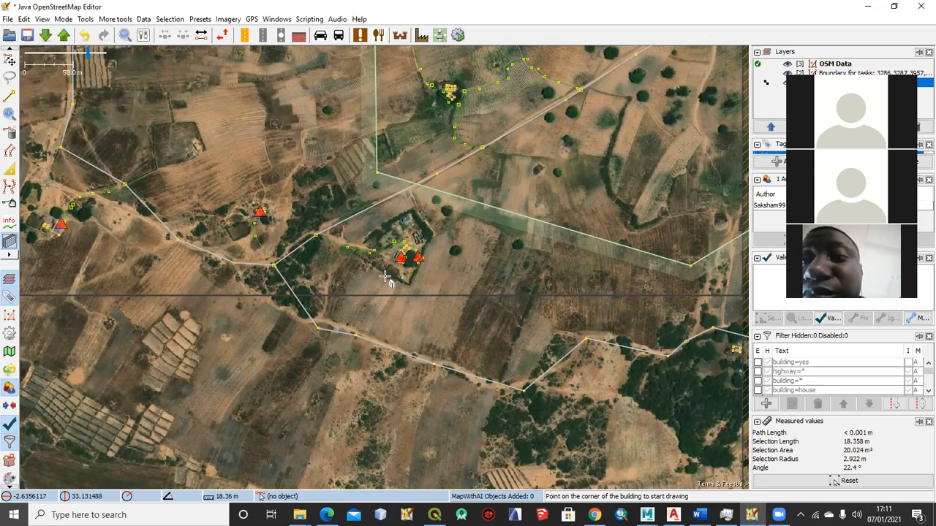
pyautogui.scroll(-2, 387, 287)
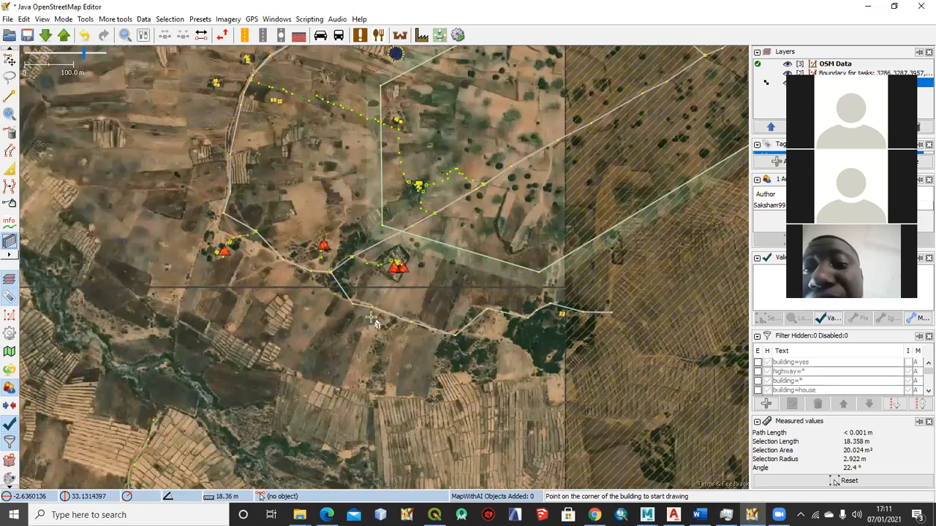
pyautogui.moveTo(189, 278); pyautogui.dragTo(338, 247)
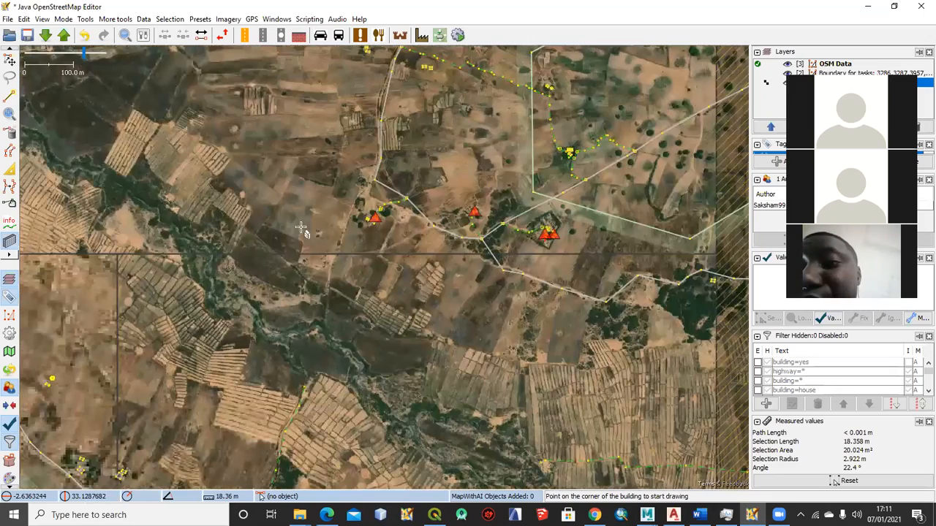
pyautogui.scroll(2, 370, 215)
pyautogui.scroll(2, 383, 227)
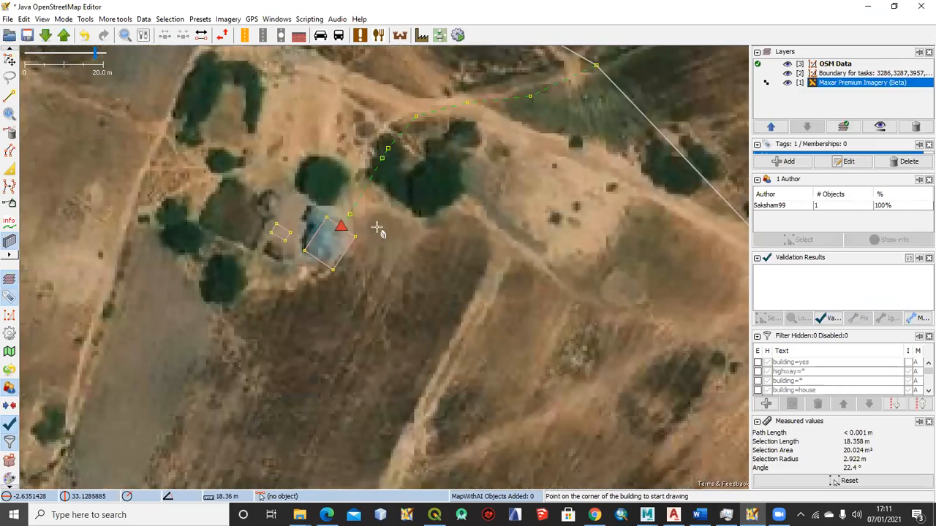
pyautogui.scroll(1, 378, 226)
pyautogui.scroll(-2, 344, 192)
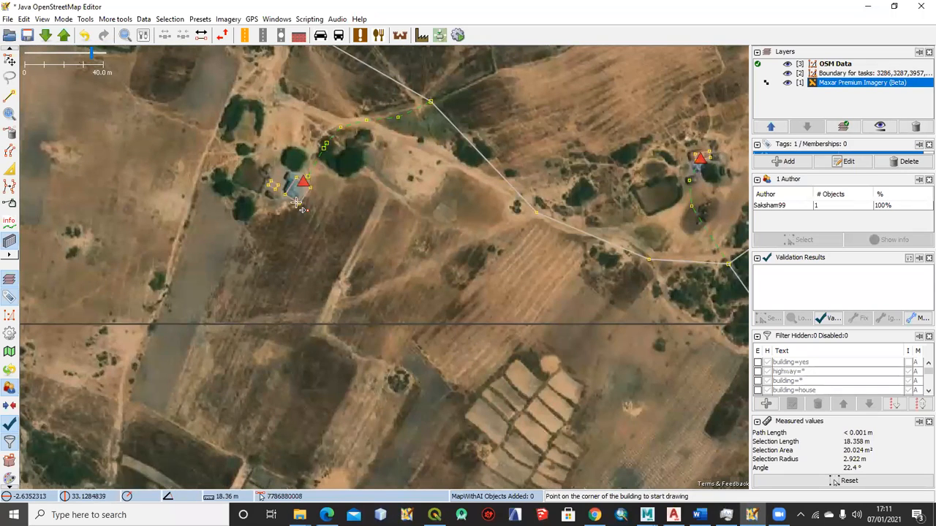
pyautogui.scroll(-1, 300, 205)
pyautogui.moveTo(261, 221); pyautogui.dragTo(421, 212)
pyautogui.moveTo(229, 218); pyautogui.dragTo(428, 215)
pyautogui.scroll(-2, 312, 212)
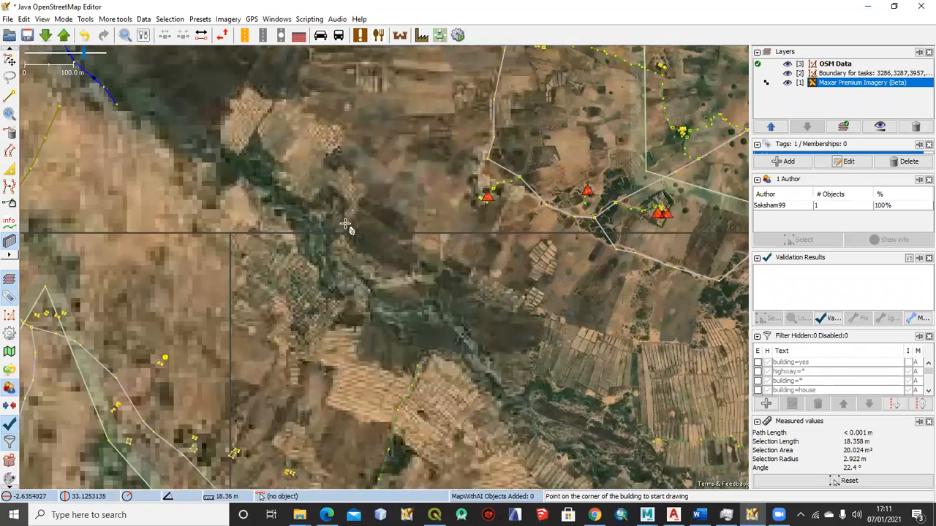
pyautogui.scroll(-4, 449, 184)
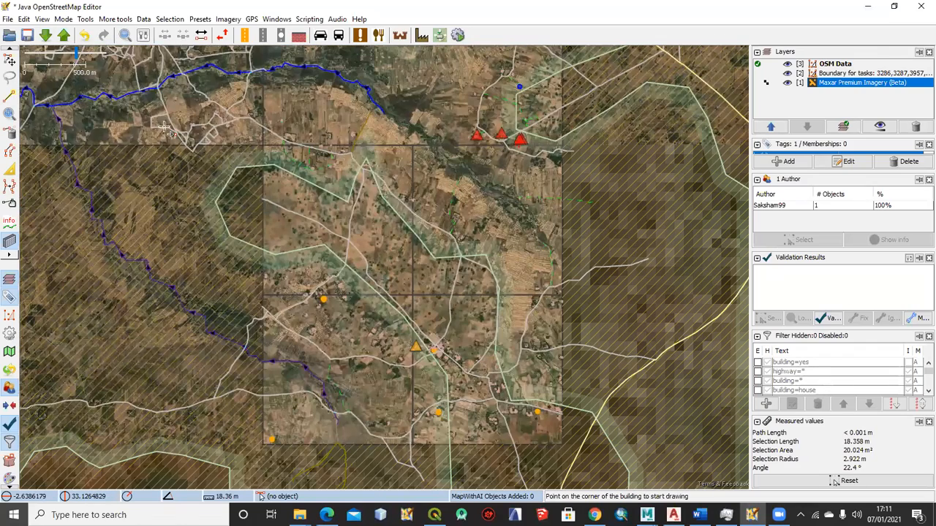
pyautogui.moveTo(443, 190); pyautogui.dragTo(465, 260)
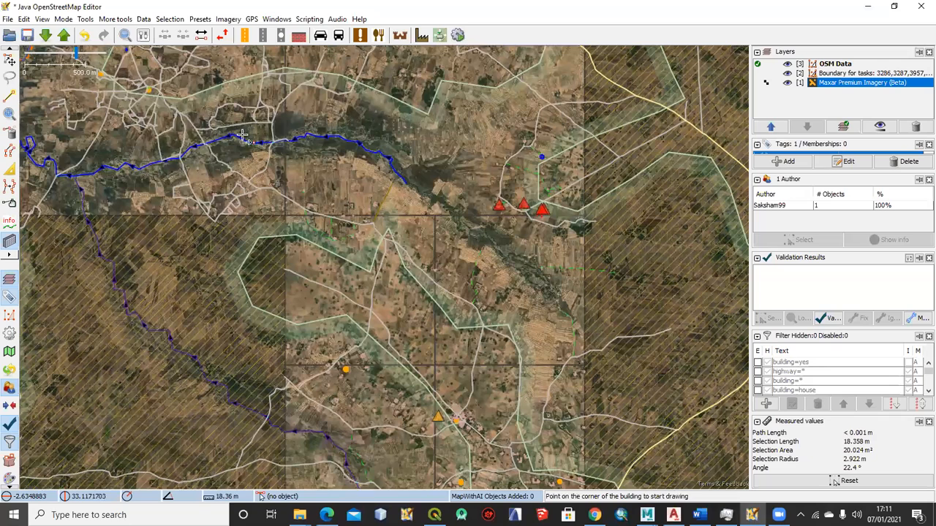
pyautogui.moveTo(43, 136); pyautogui.dragTo(35, 66)
# Open the preferences and review the scripting plugin's script engines and embedded Rhino engine settings
pyautogui.click(24, 20)
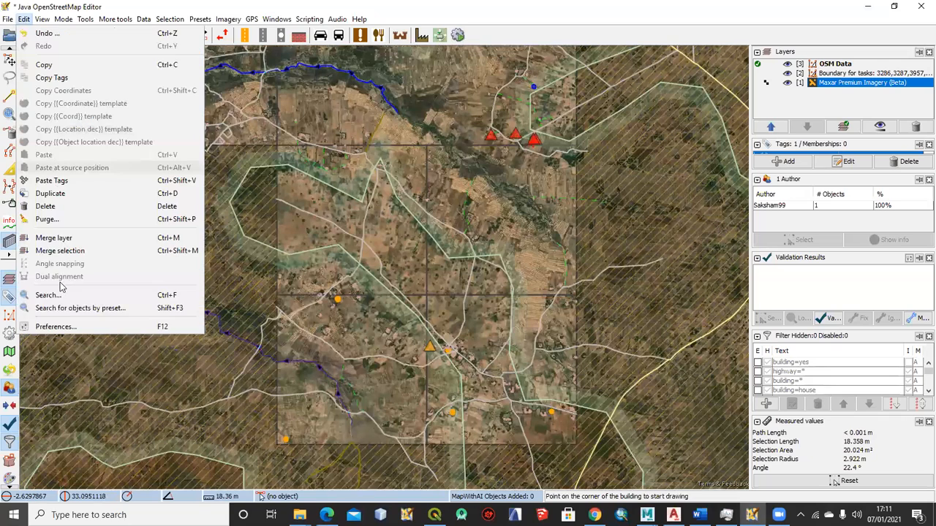
pyautogui.click(58, 327)
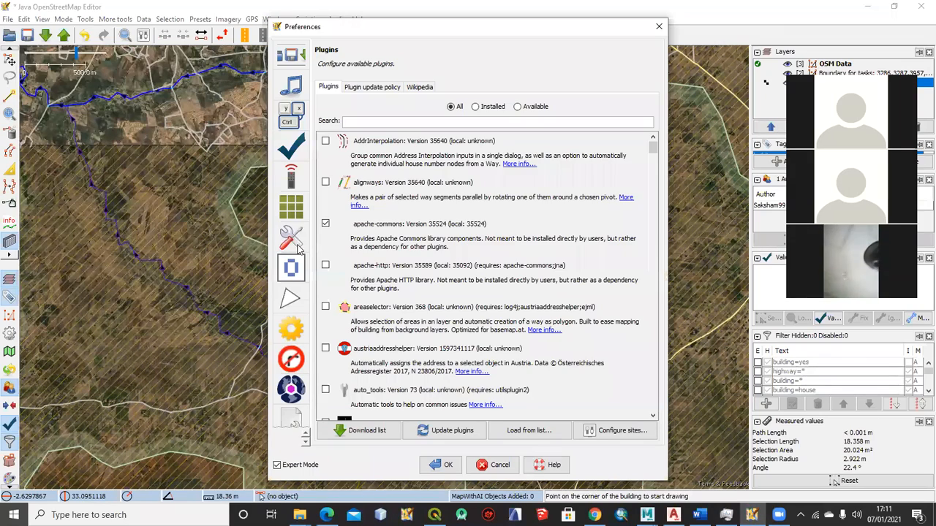
pyautogui.click(297, 334)
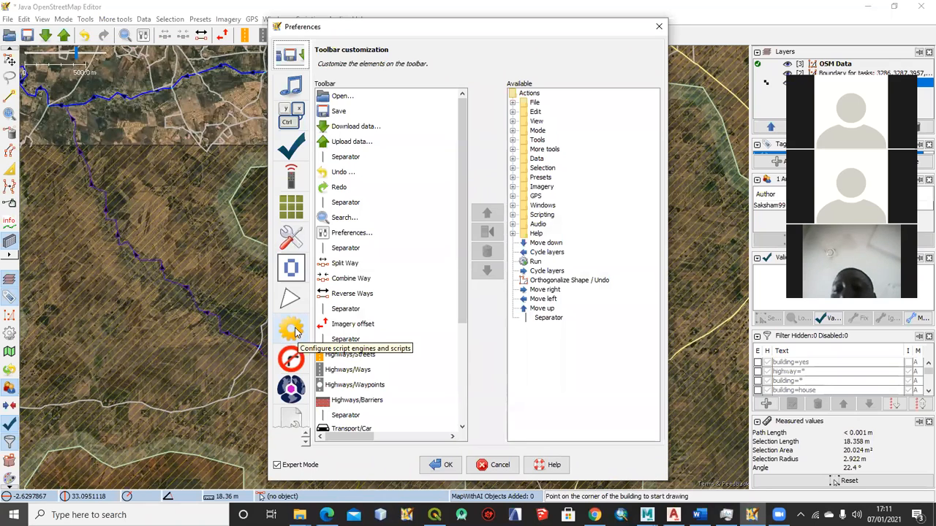
pyautogui.click(297, 334)
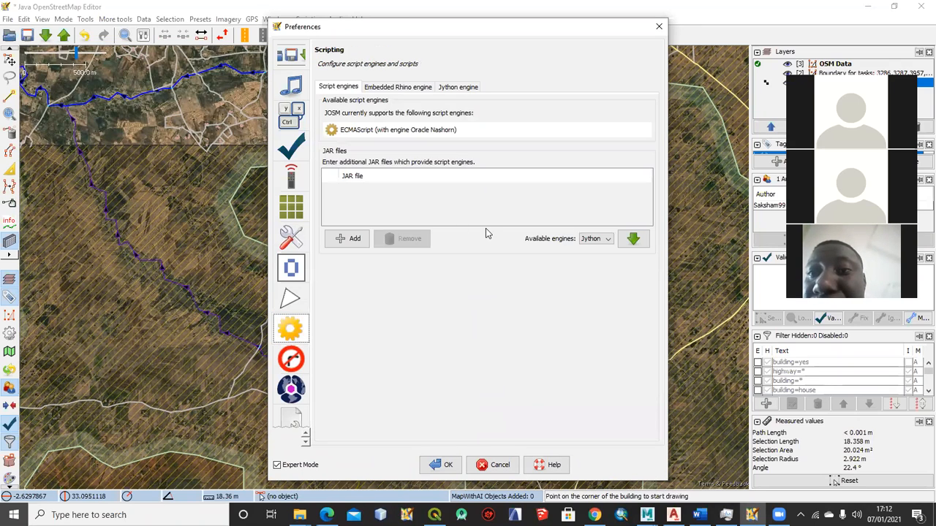
pyautogui.click(396, 87)
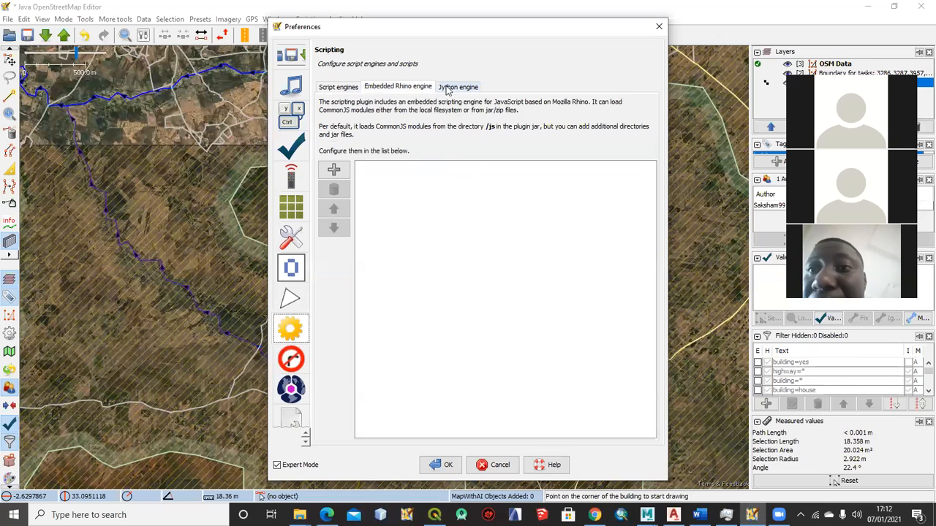
pyautogui.click(339, 87)
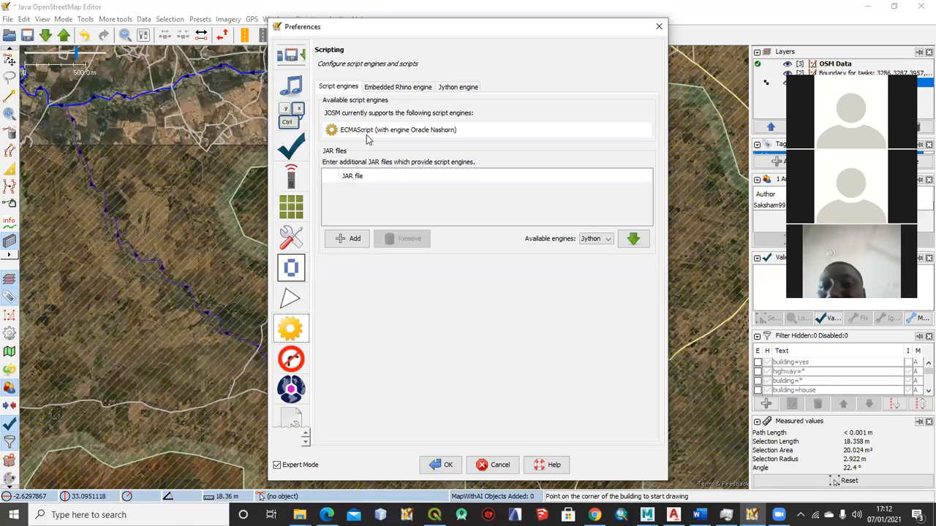
pyautogui.moveTo(370, 140)
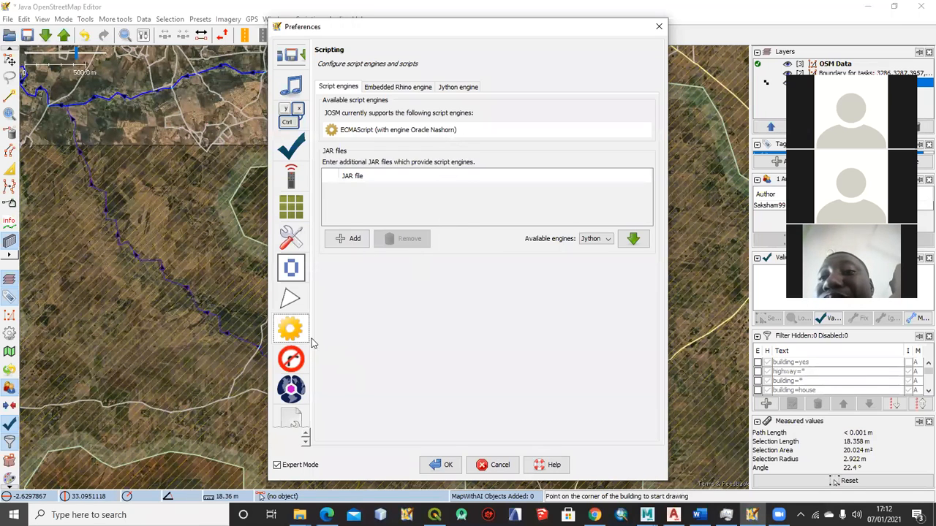
# Look through the Scripting, Utilsplugin2 and OpenData preferences
pyautogui.click(298, 293)
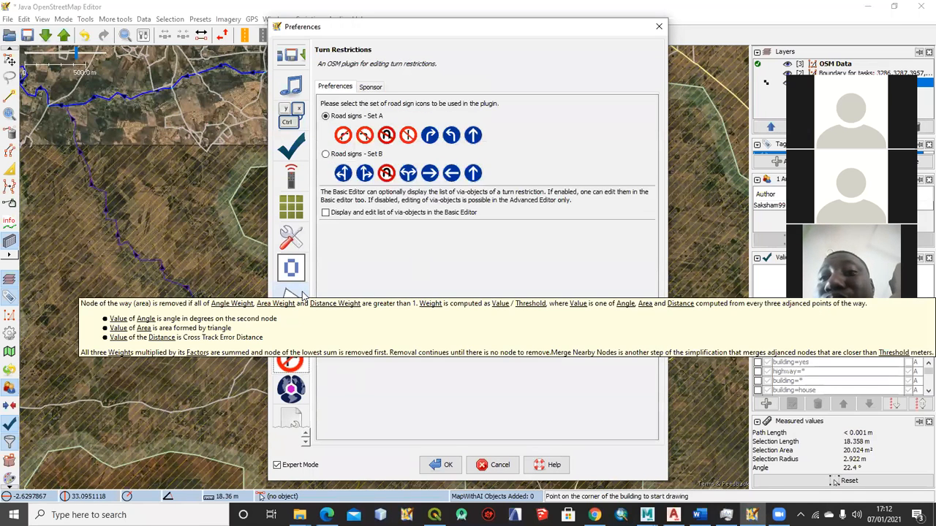
pyautogui.click(291, 327)
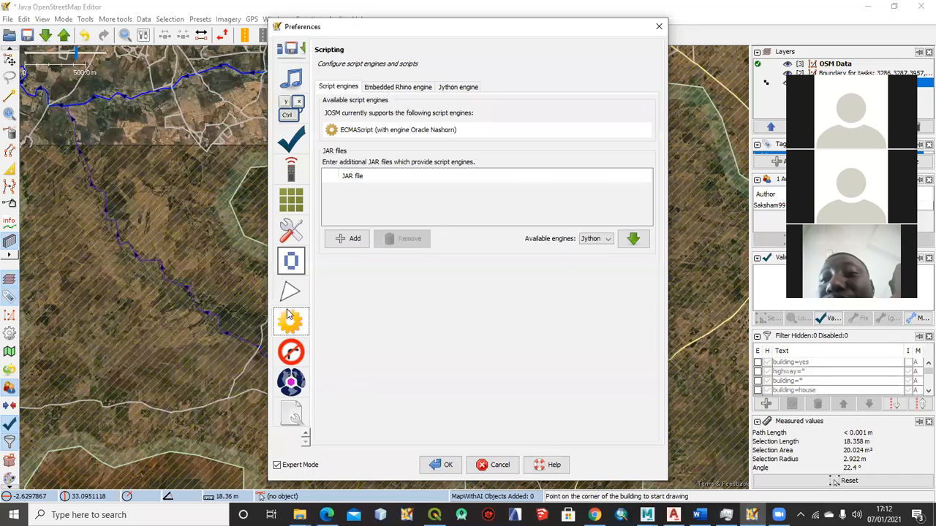
pyautogui.click(291, 253)
pyautogui.click(289, 234)
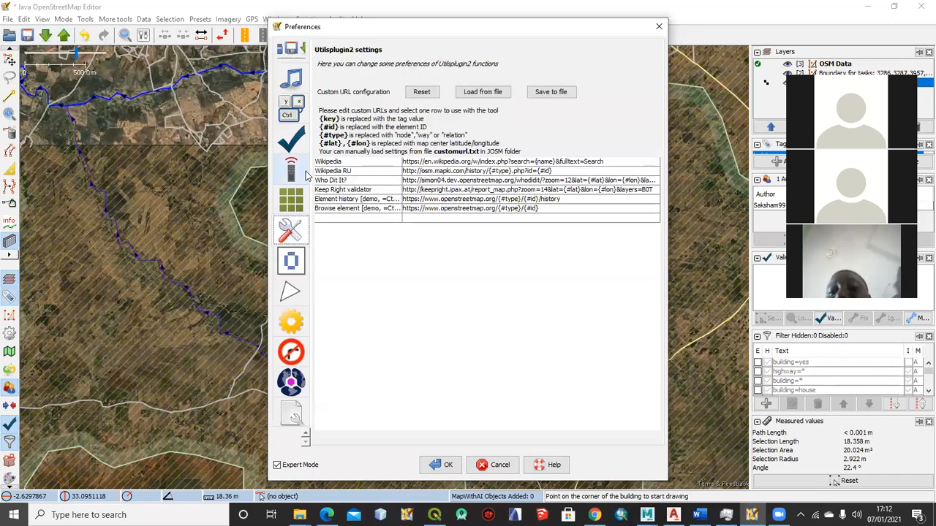
pyautogui.click(291, 261)
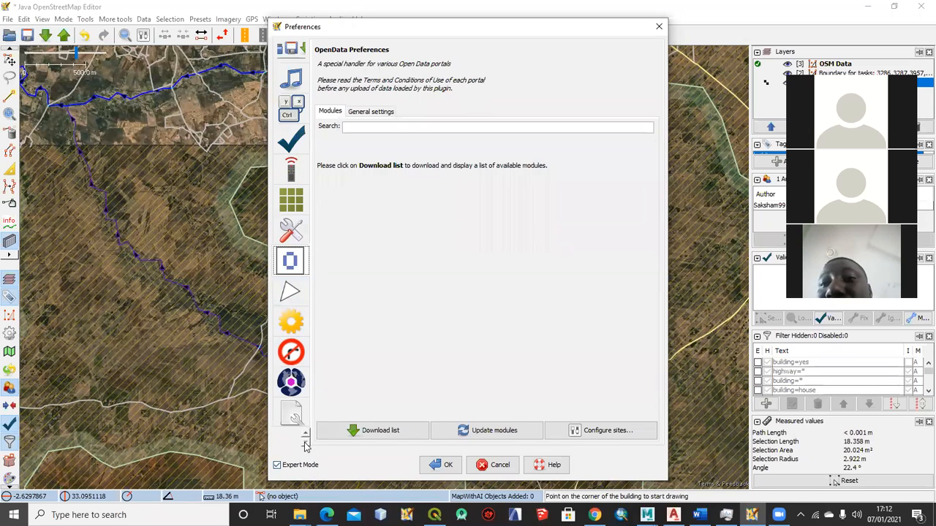
# Look through the preferences for the server connection, toolbar customization and keyboard shortcuts
pyautogui.scroll(5, 305, 437)
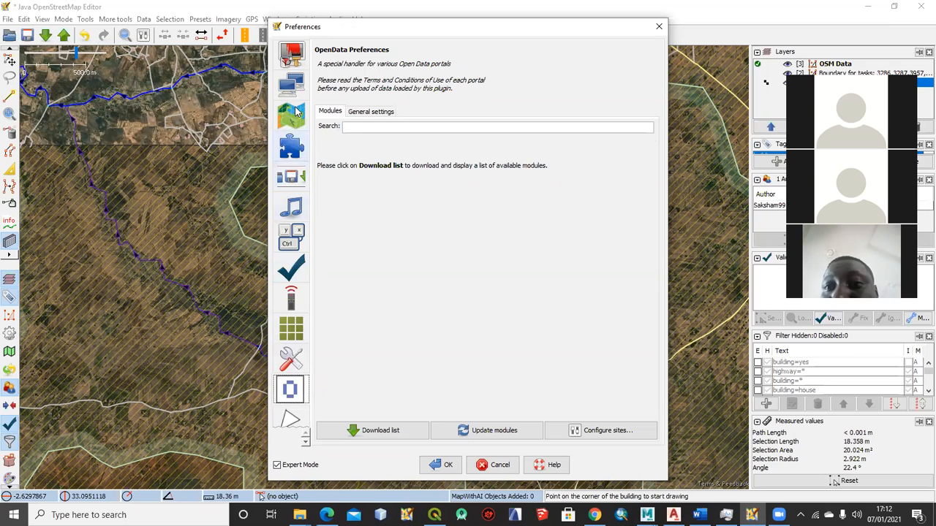
pyautogui.click(292, 86)
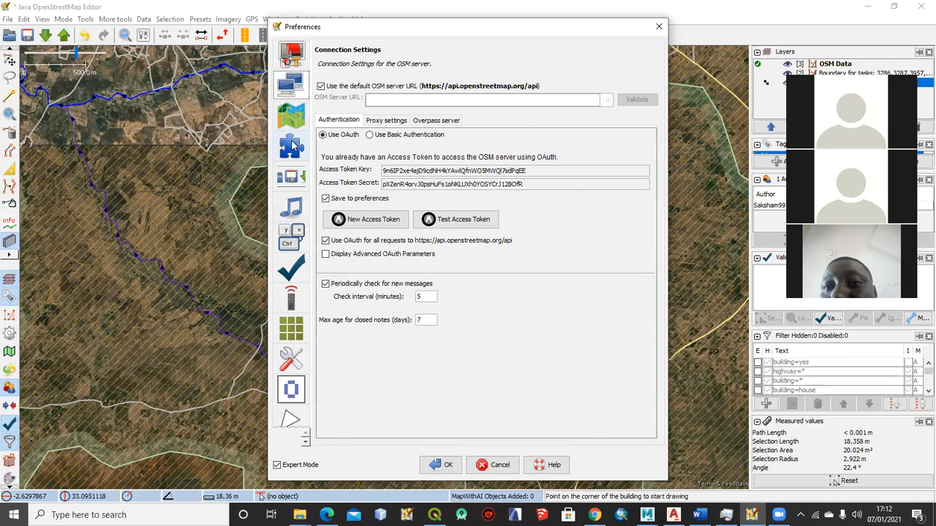
pyautogui.click(292, 146)
pyautogui.click(291, 176)
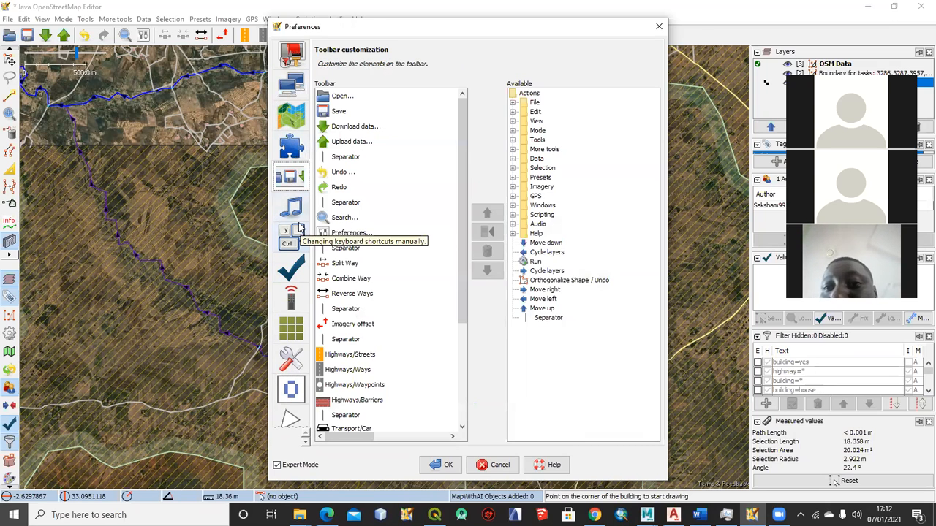
pyautogui.click(292, 210)
pyautogui.click(290, 241)
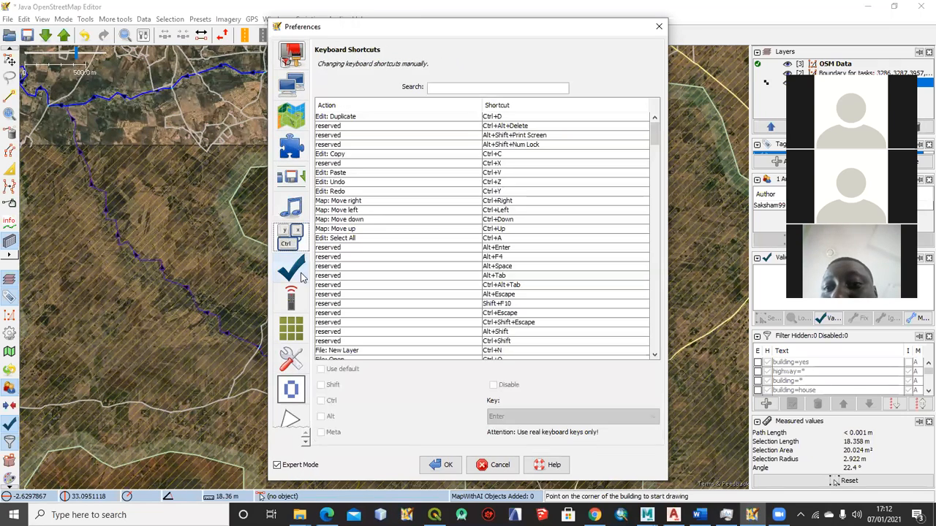
# Review the imagery providers and the WMS and TMS imagery settings, plus the Utilsplugin2 custom URLs
pyautogui.click(291, 331)
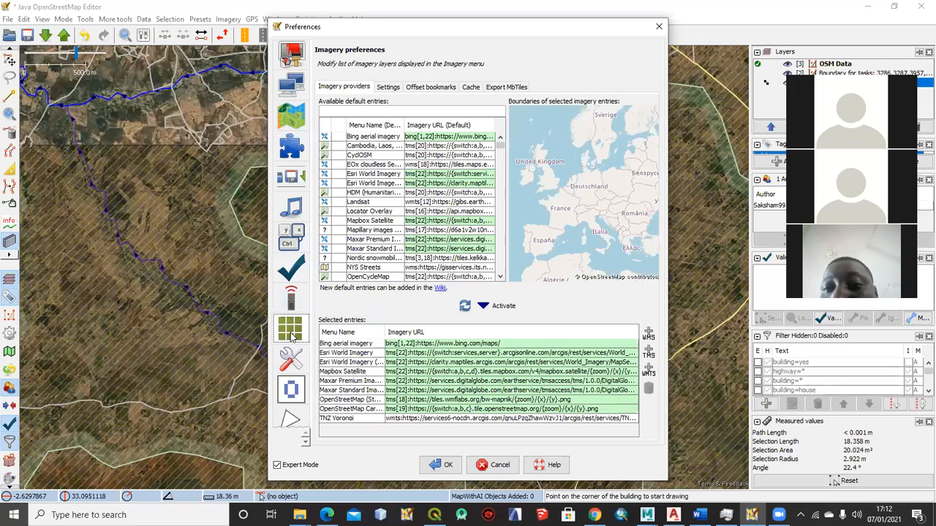
pyautogui.click(390, 87)
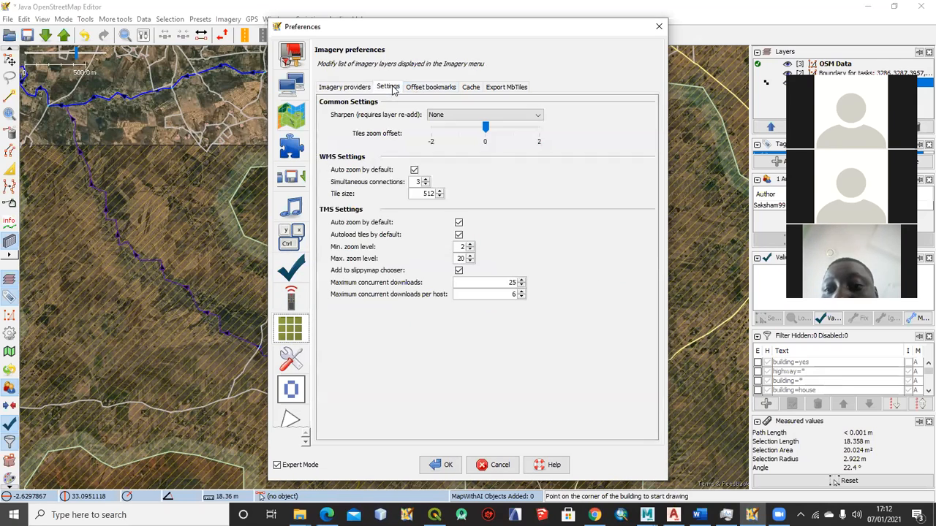
pyautogui.click(347, 88)
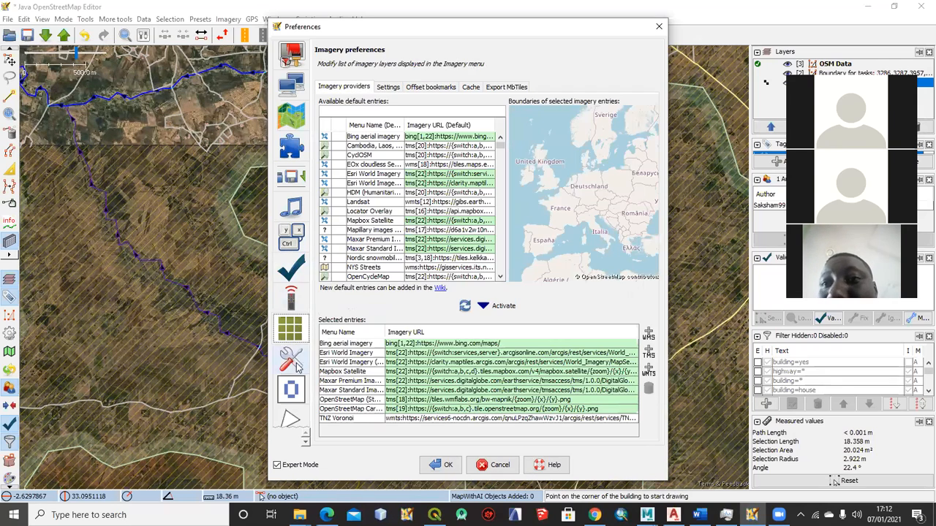
pyautogui.click(292, 359)
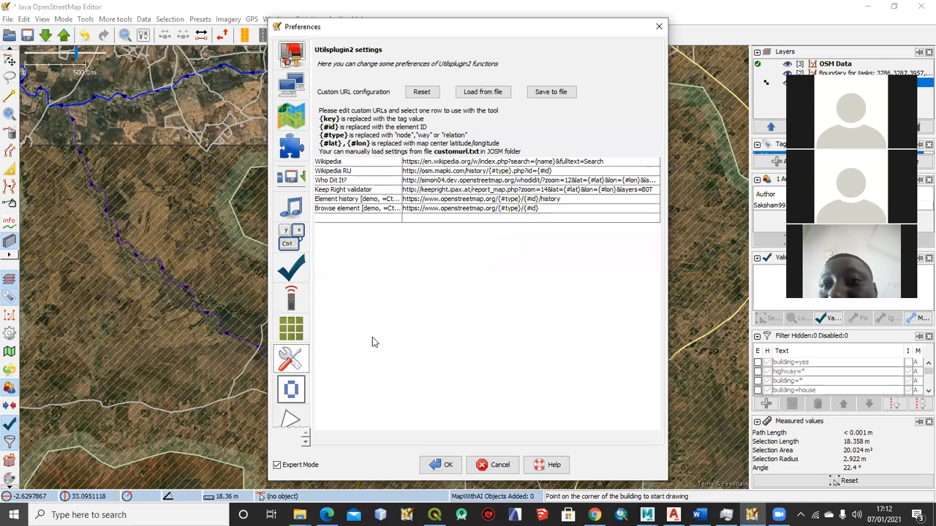
# Return to the scripting preferences and show the embedded Rhino engine's module list
pyautogui.scroll(-4, 296, 395)
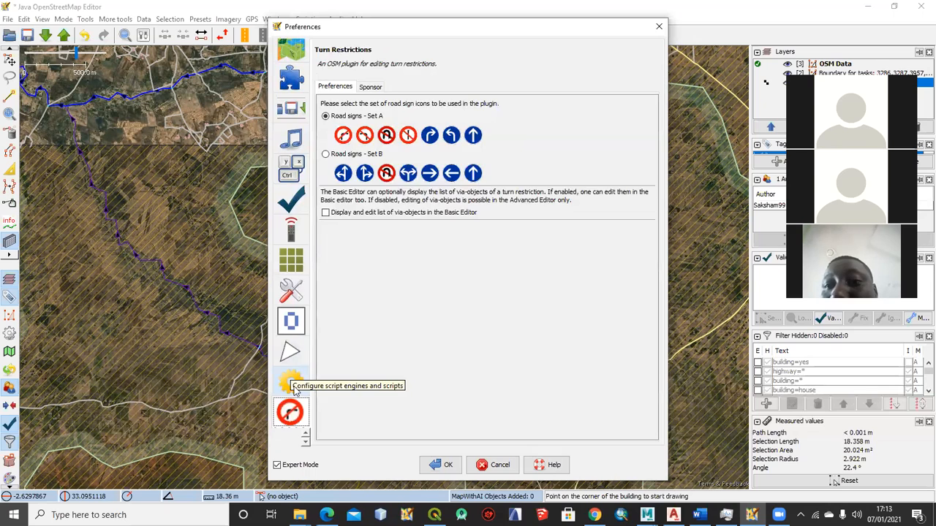
pyautogui.click(292, 383)
pyautogui.click(375, 88)
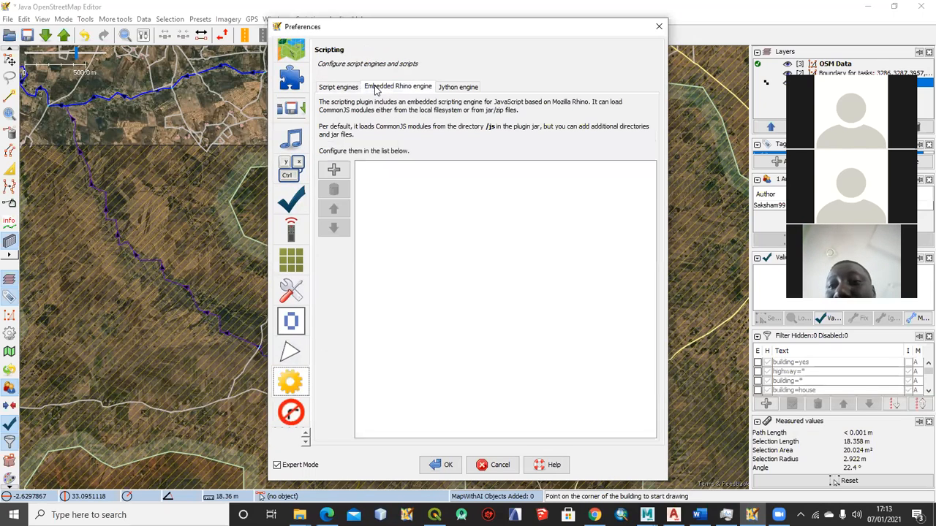
# Look through the Jython engine and script engine settings, plus the Advanced Preferences
pyautogui.click(455, 91)
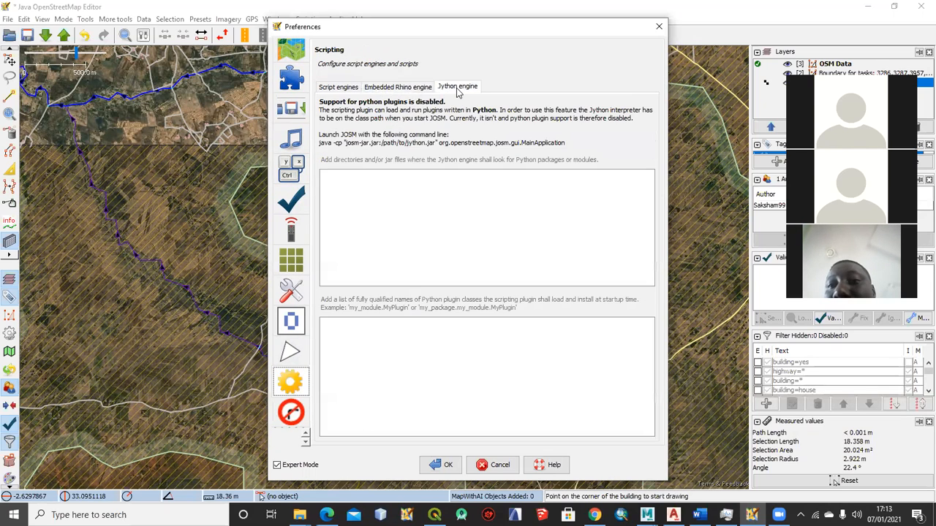
pyautogui.click(342, 90)
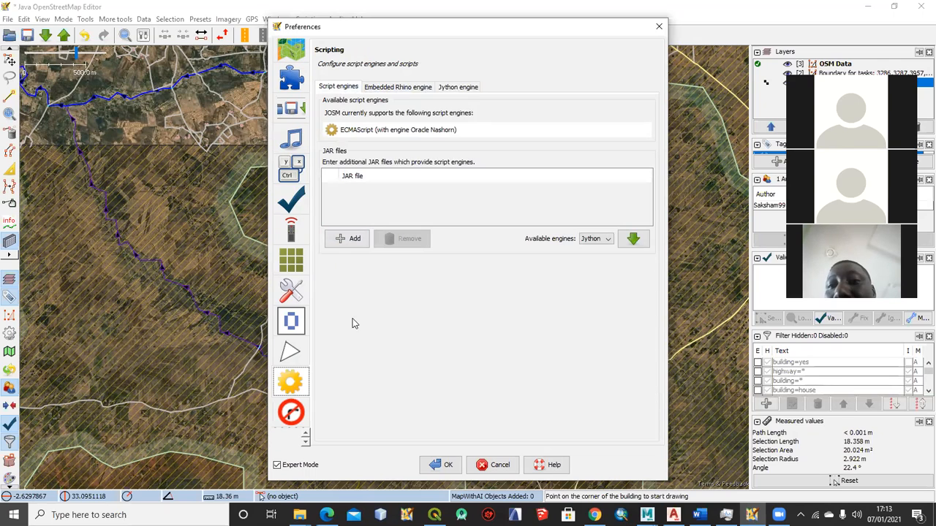
pyautogui.click(307, 443)
pyautogui.click(306, 442)
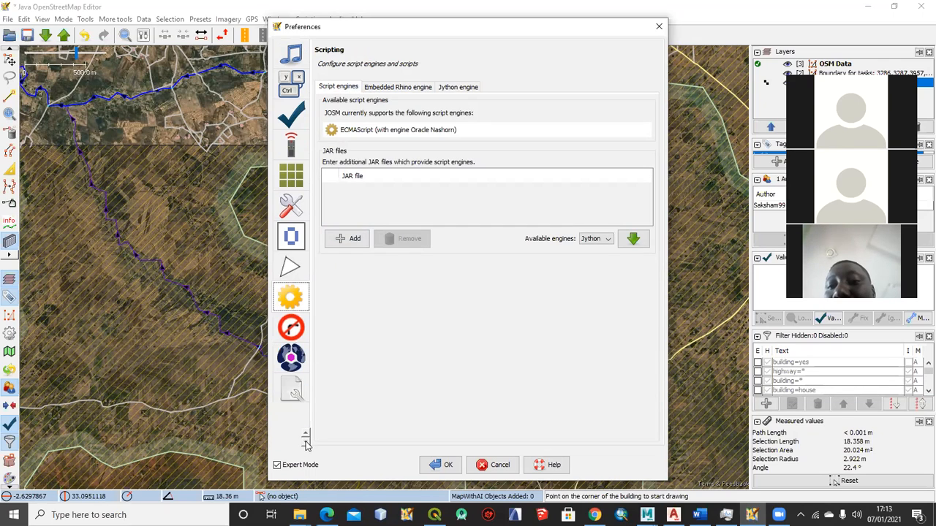
pyautogui.click(292, 397)
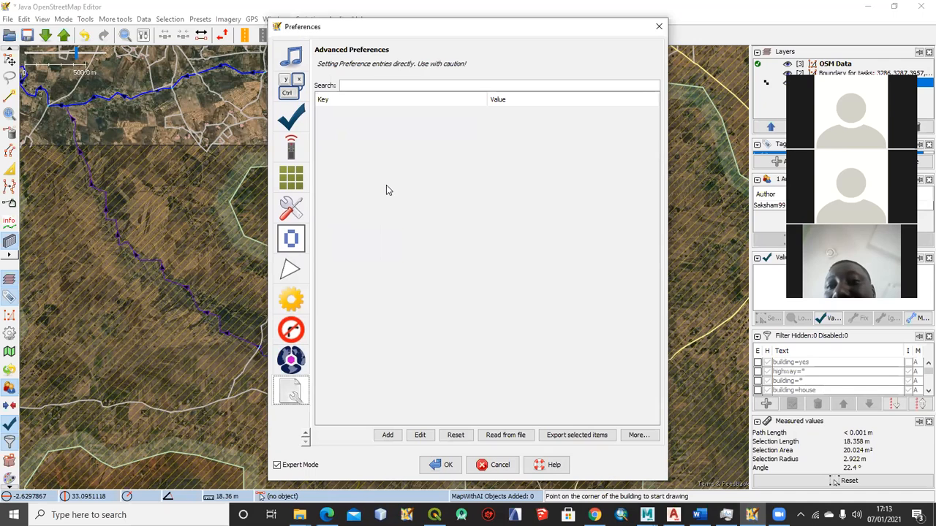
# Look through the Turn Restrictions, Scripting, Simplify Area, OpenData and Utilsplugin2 preferences
pyautogui.click(290, 329)
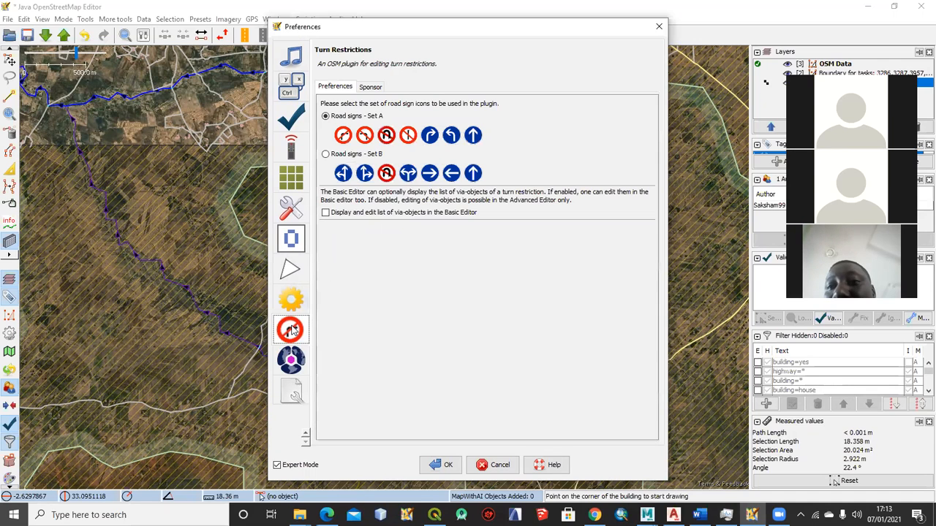
pyautogui.click(292, 297)
pyautogui.click(290, 269)
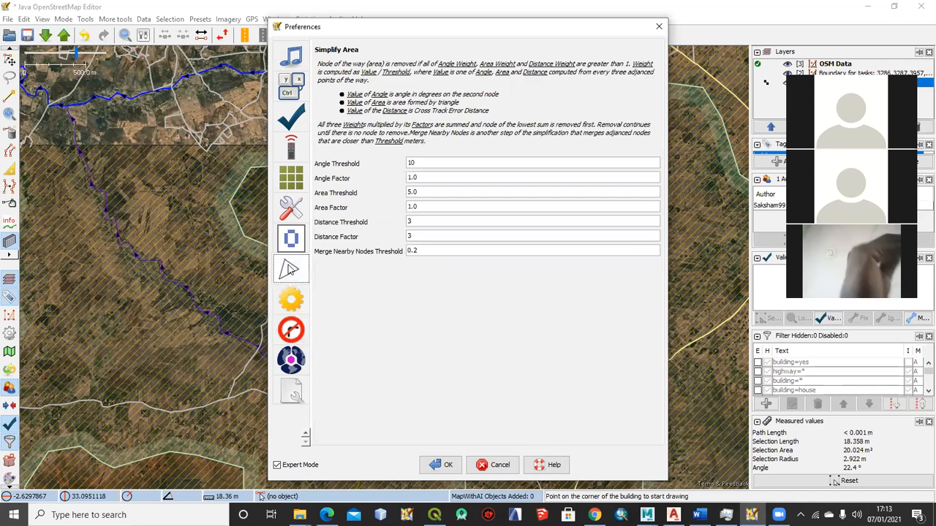
pyautogui.click(291, 238)
pyautogui.click(291, 209)
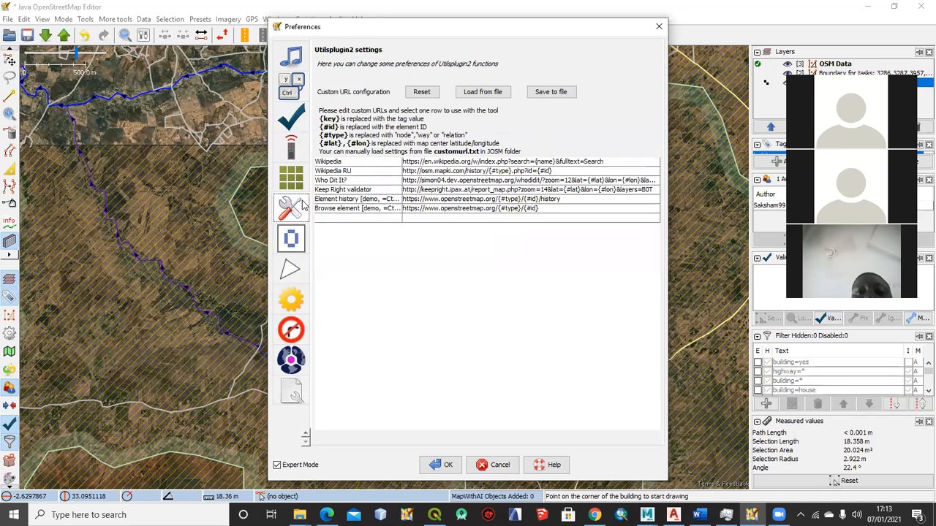
# Review the imagery preferences: providers, settings, offset bookmarks, cache and the MbTiles export
pyautogui.click(290, 176)
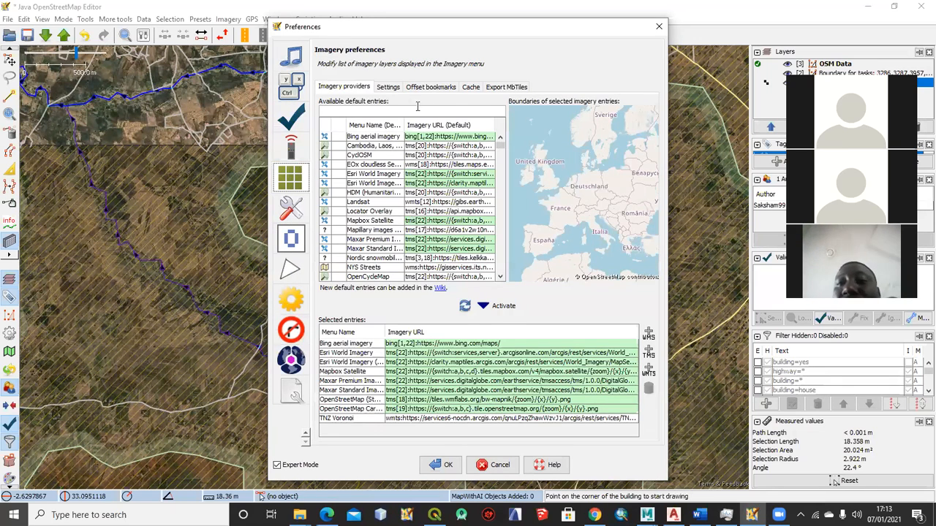
pyautogui.click(392, 89)
pyautogui.click(437, 87)
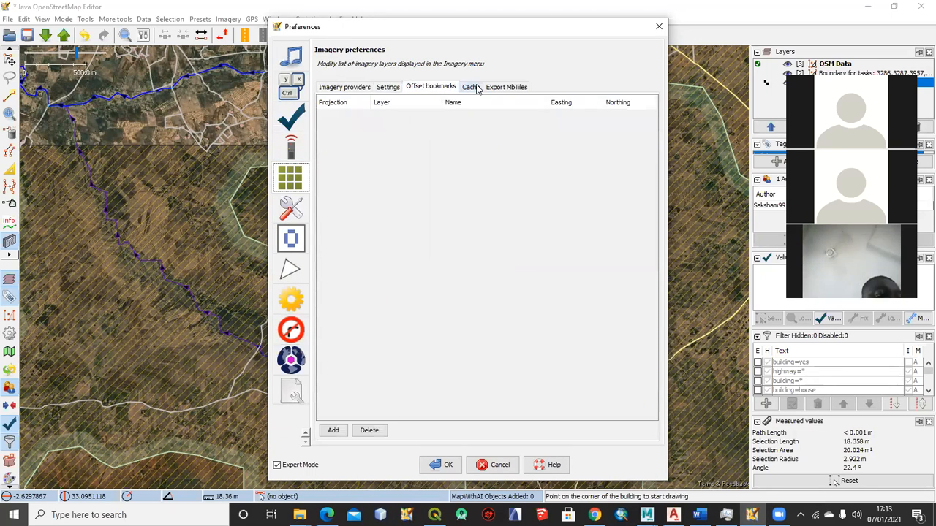
pyautogui.click(471, 87)
pyautogui.click(495, 87)
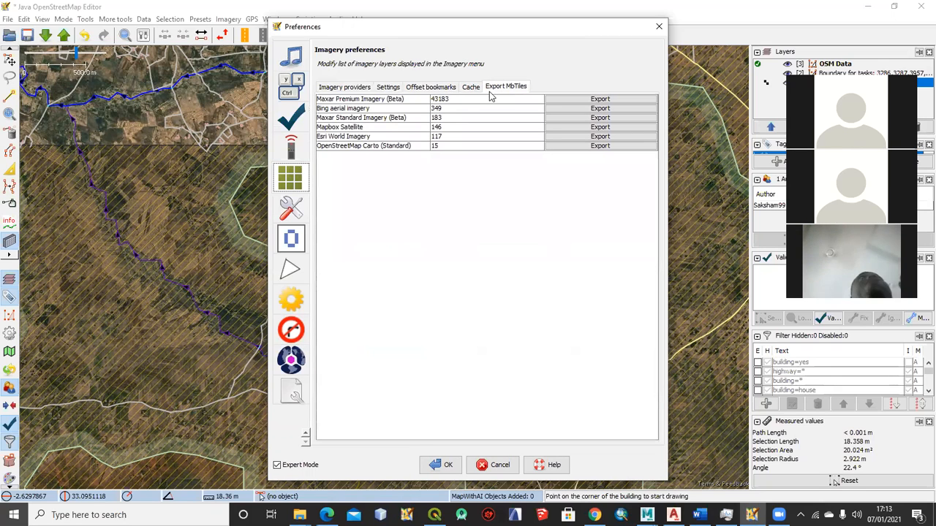
# Look through the remote control, data validator, keyboard shortcut and audio preferences, and close the preferences without saving
pyautogui.click(290, 150)
pyautogui.click(291, 128)
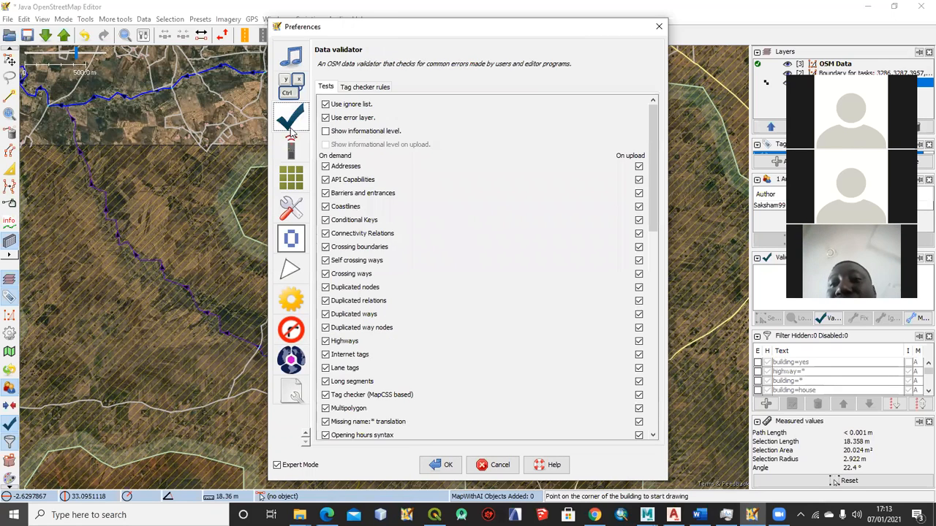
pyautogui.scroll(2, 304, 229)
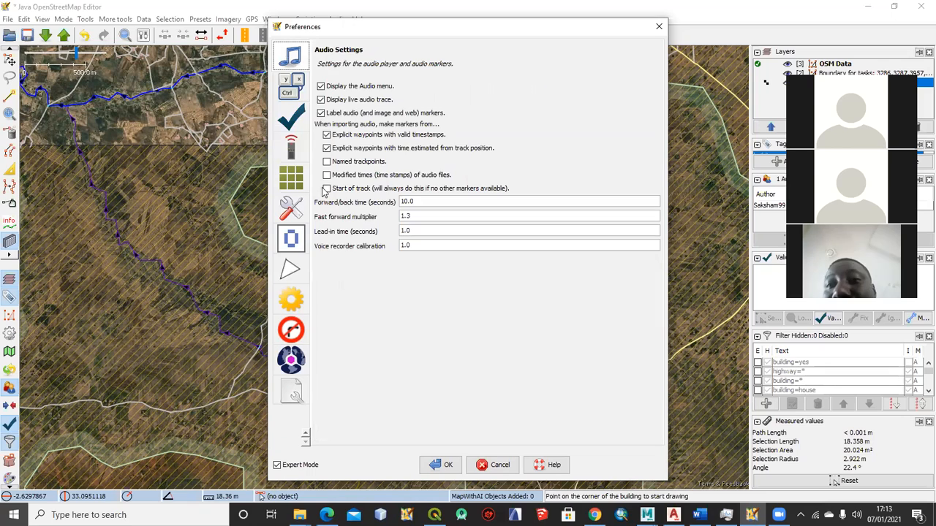
pyautogui.click(290, 86)
pyautogui.click(292, 63)
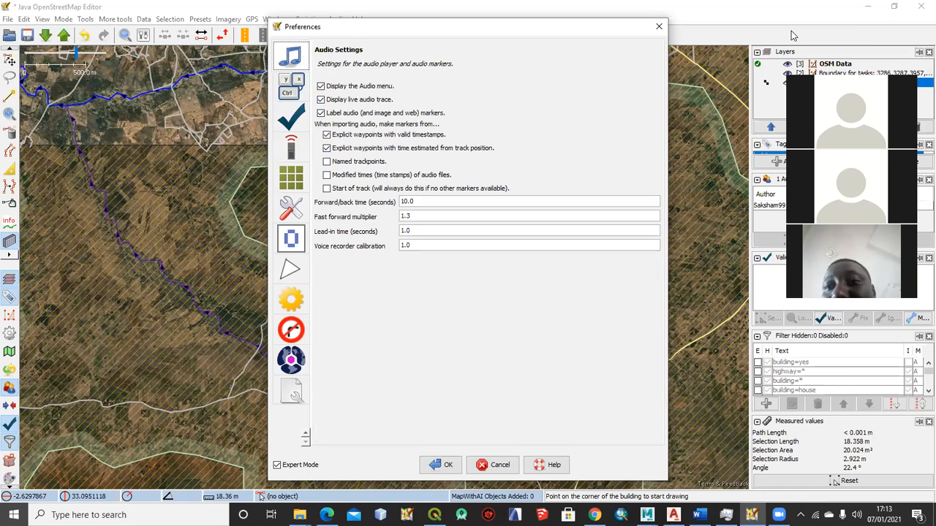
pyautogui.click(486, 466)
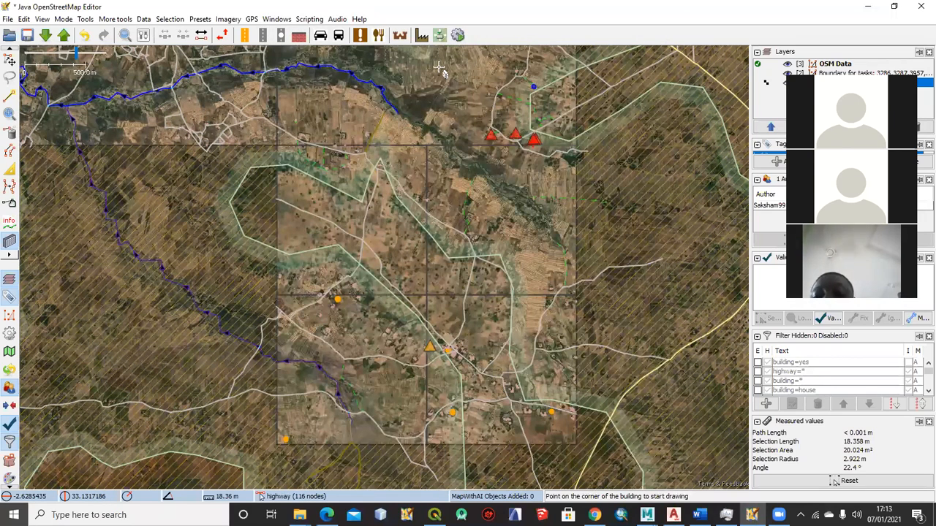
# Try to run the SelectDuplicateBuilding.js script, and open the scripting configuration
pyautogui.click(458, 36)
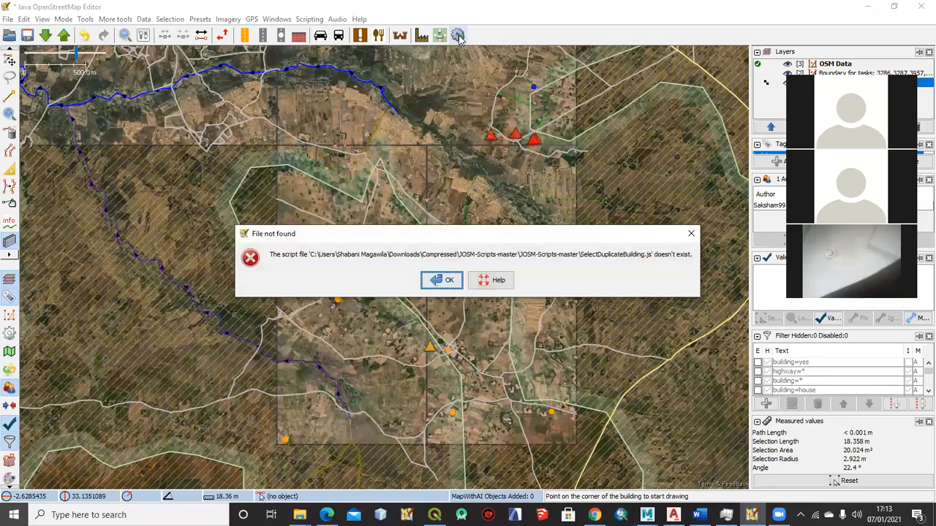
pyautogui.click(442, 280)
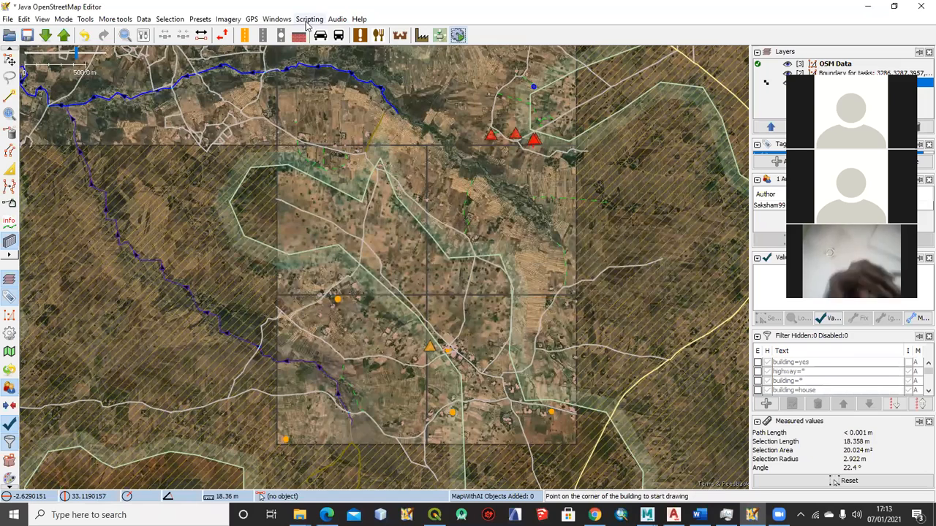
pyautogui.click(309, 19)
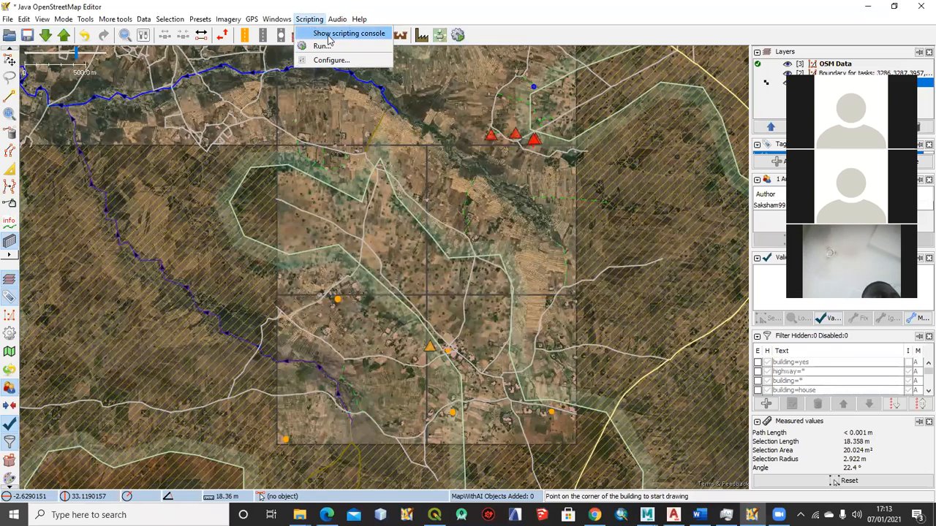
pyautogui.click(332, 60)
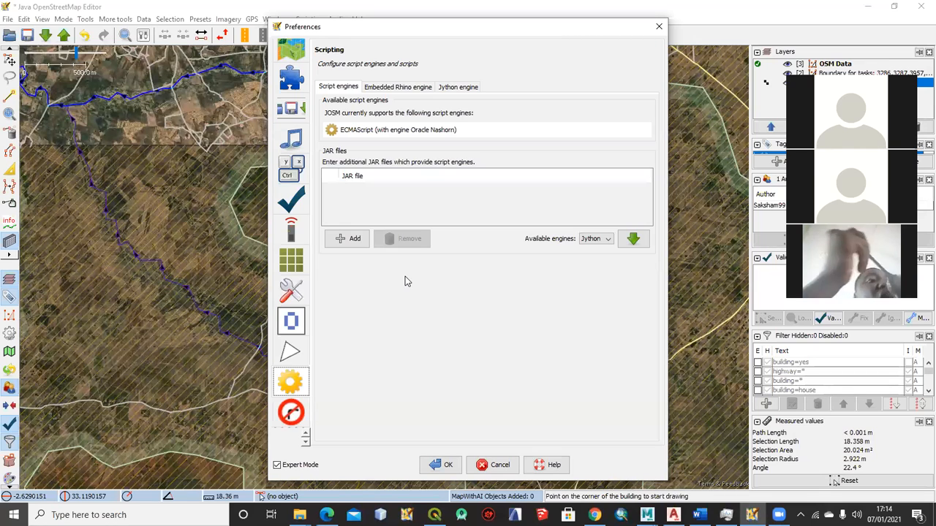
# Review the embedded Rhino, Jython and script engine settings and the Plugins page, and close the preferences
pyautogui.click(392, 88)
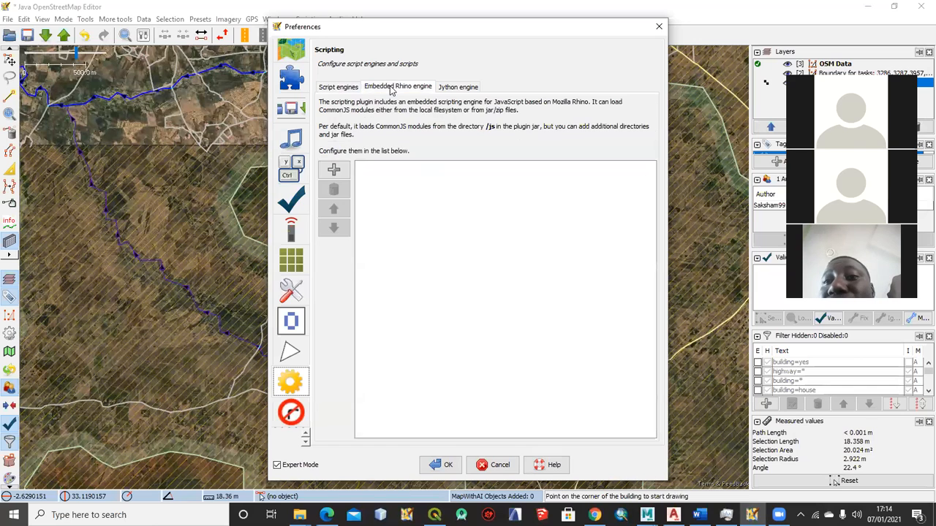
pyautogui.click(338, 87)
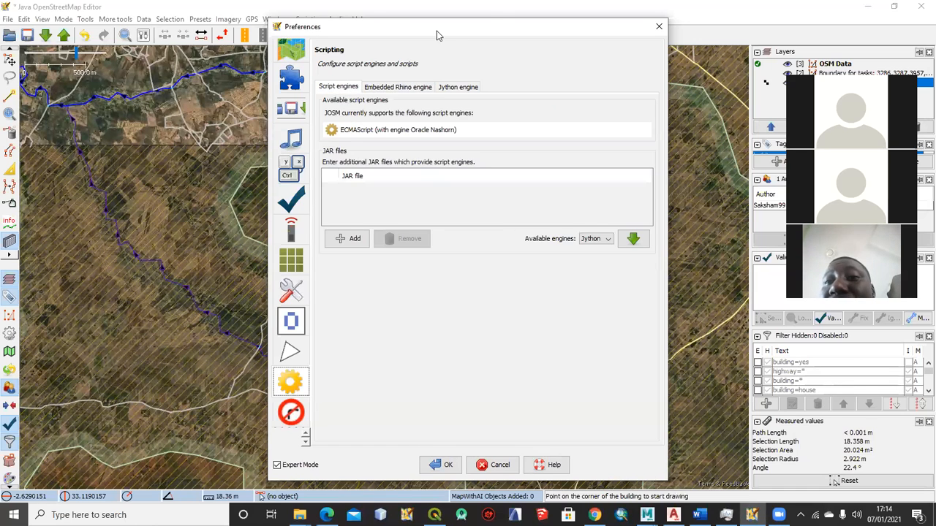
pyautogui.moveTo(436, 31); pyautogui.dragTo(301, 34)
pyautogui.click(312, 89)
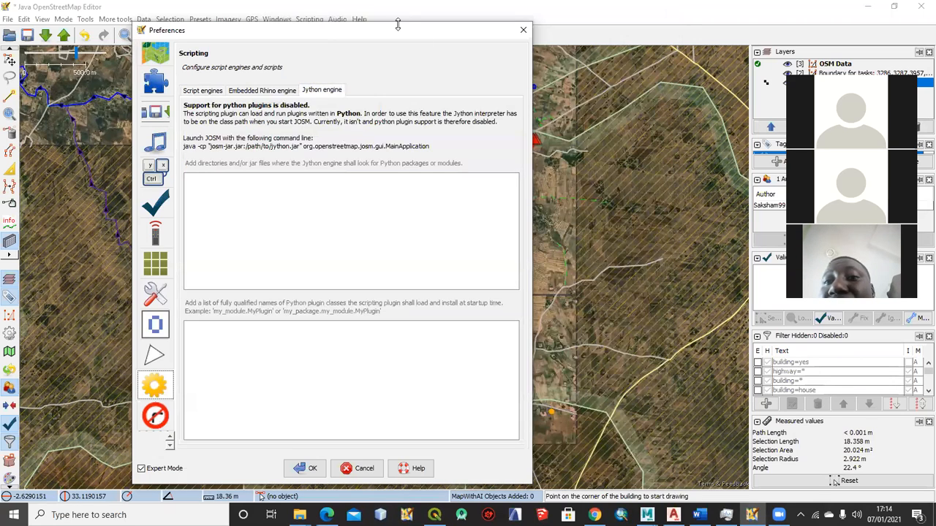
pyautogui.moveTo(396, 30); pyautogui.dragTo(402, 34)
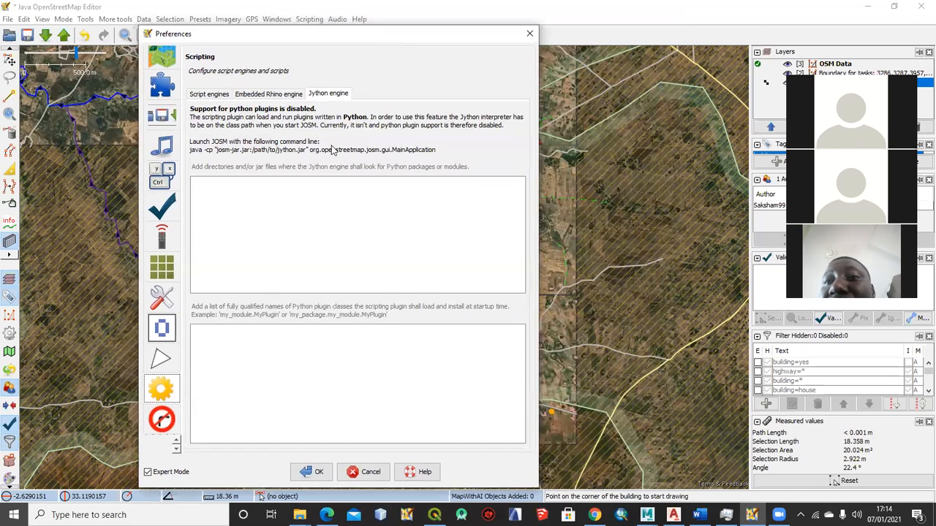
pyautogui.click(270, 97)
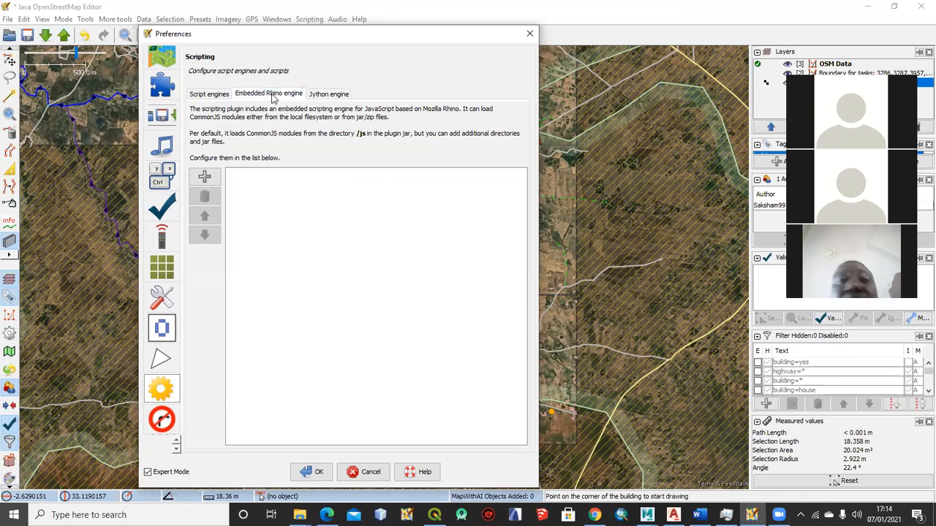
pyautogui.click(212, 93)
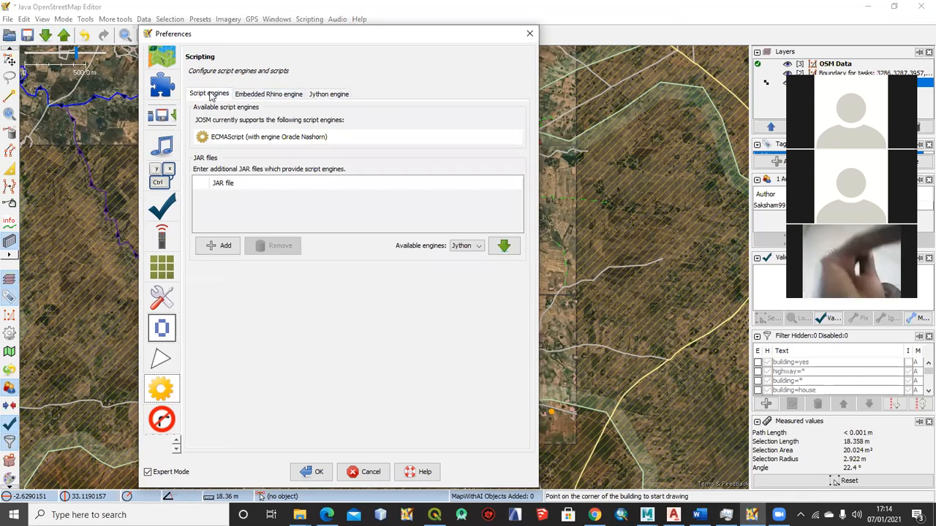
pyautogui.click(223, 134)
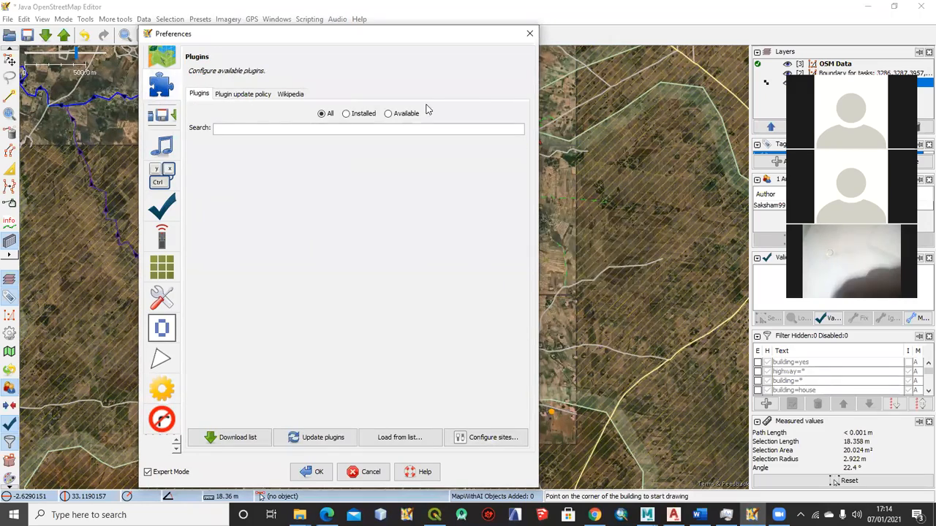
pyautogui.click(529, 34)
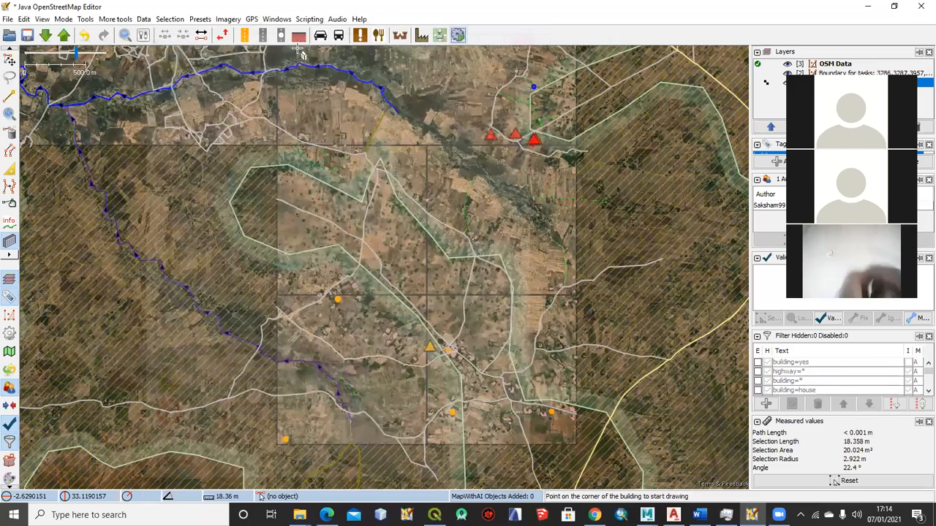
# Show the Map Paint Styles panel and enlarge it to reveal more styles
pyautogui.click(276, 19)
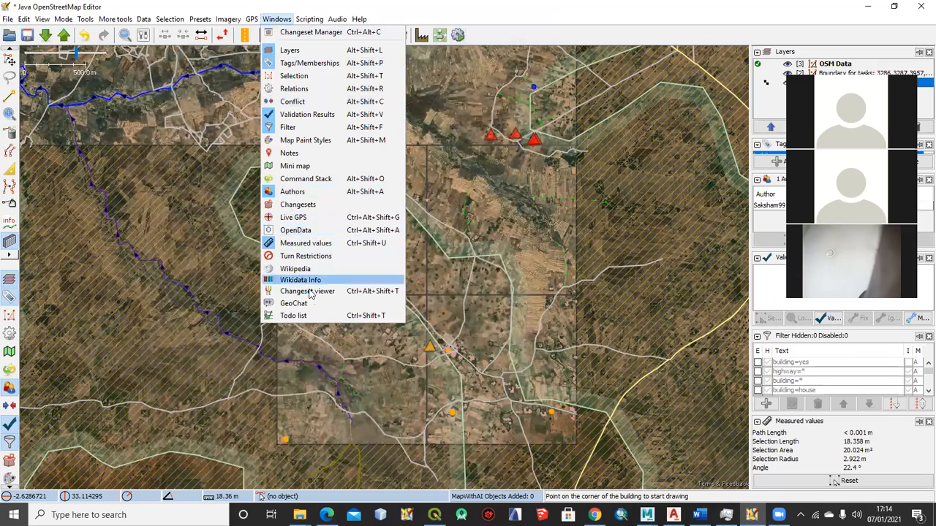
pyautogui.click(307, 140)
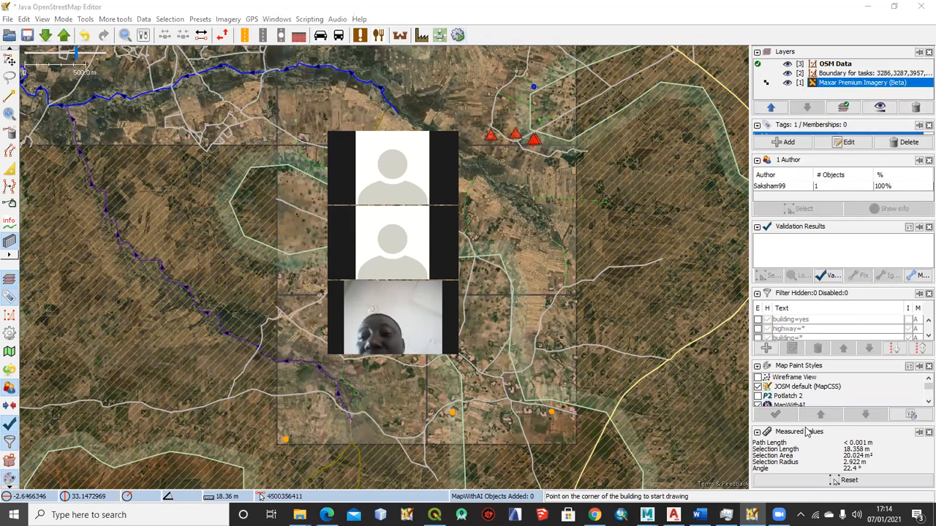
pyautogui.moveTo(801, 427)
pyautogui.mouseDown()
pyautogui.moveTo(803, 482)
pyautogui.moveTo(801, 460)
pyautogui.mouseUp()
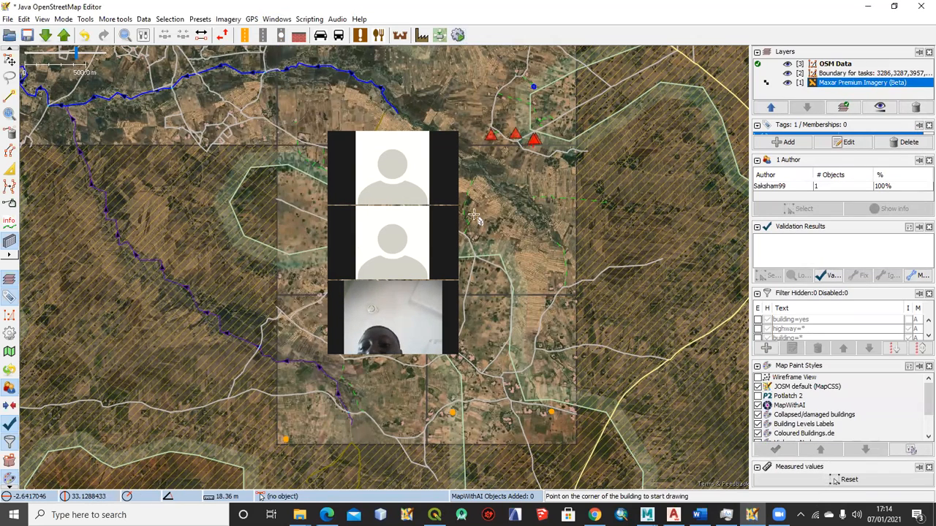
pyautogui.click(276, 20)
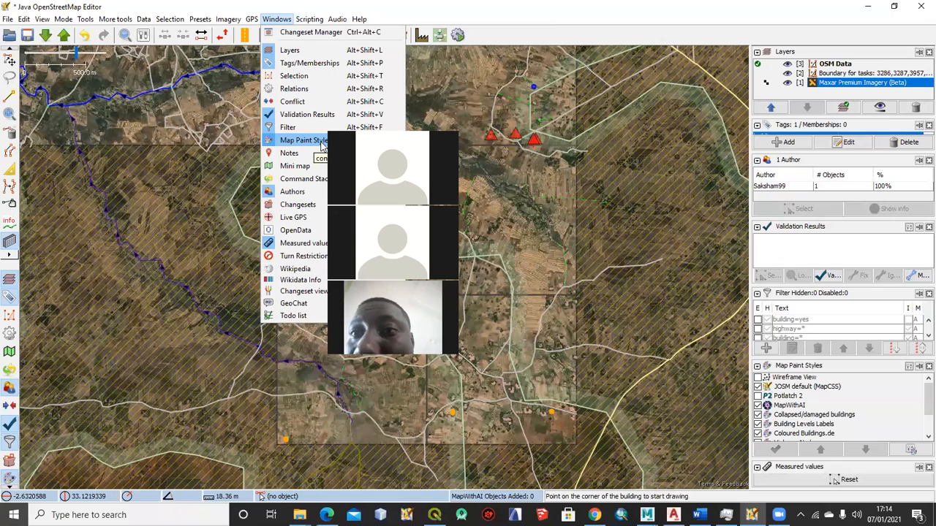
pyautogui.moveTo(418, 127); pyautogui.dragTo(718, 6)
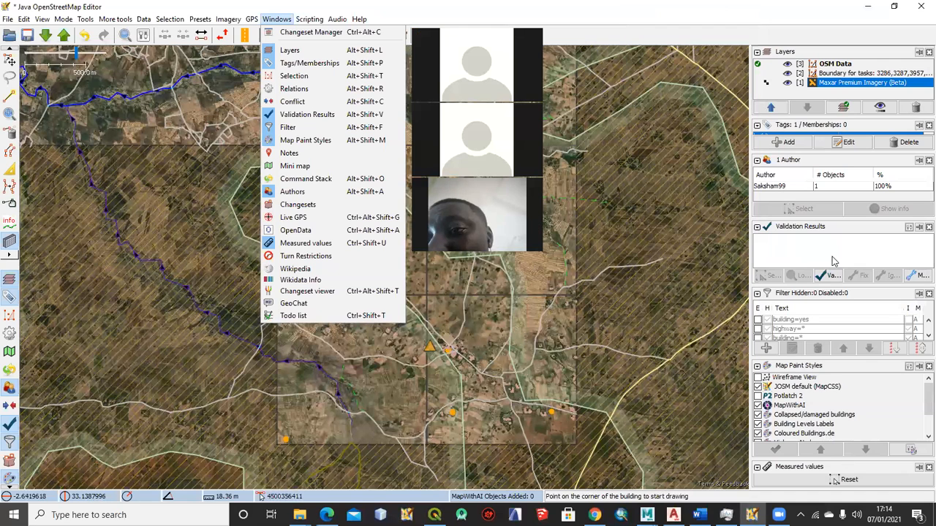
pyautogui.click(875, 465)
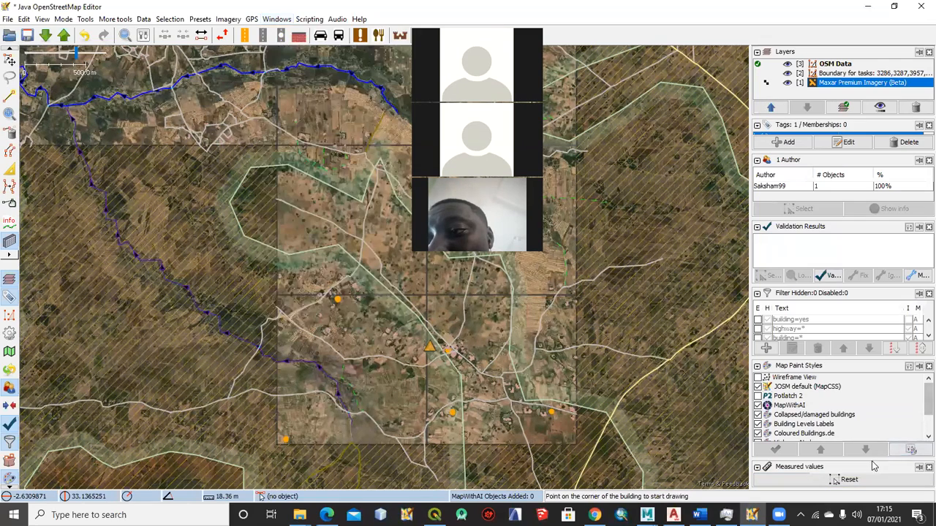
# Shrink the Map Paint Styles panel in favour of the Measured values panel, and hide the styles panel
pyautogui.moveTo(861, 437); pyautogui.dragTo(850, 370)
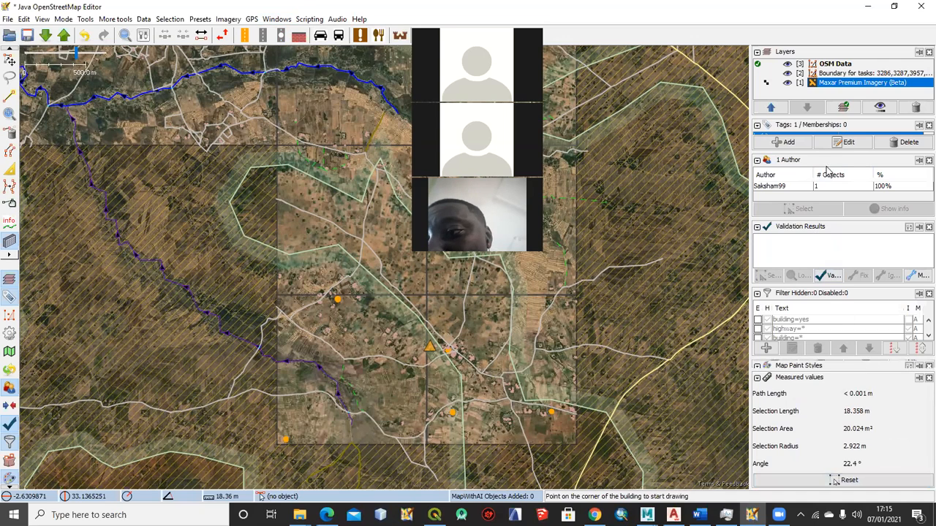
pyautogui.scroll(-1, 6, 479)
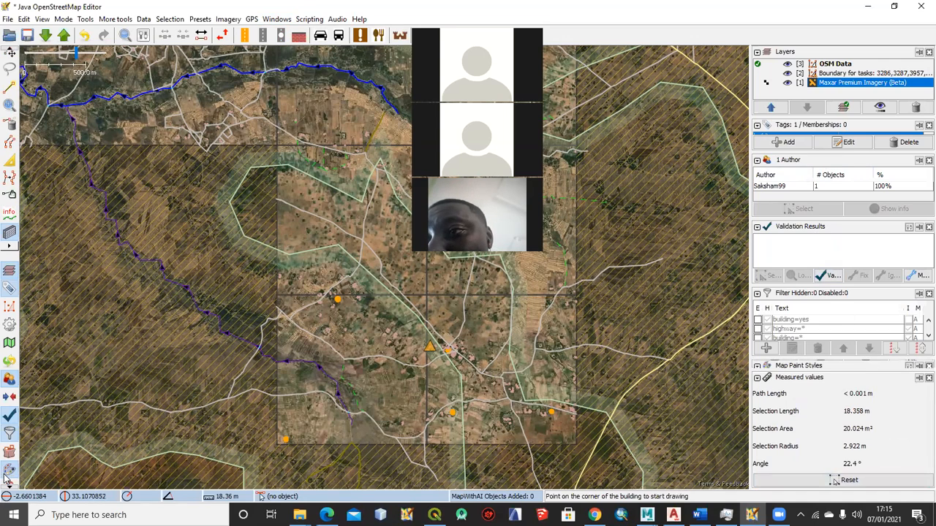
pyautogui.scroll(-2, 10, 459)
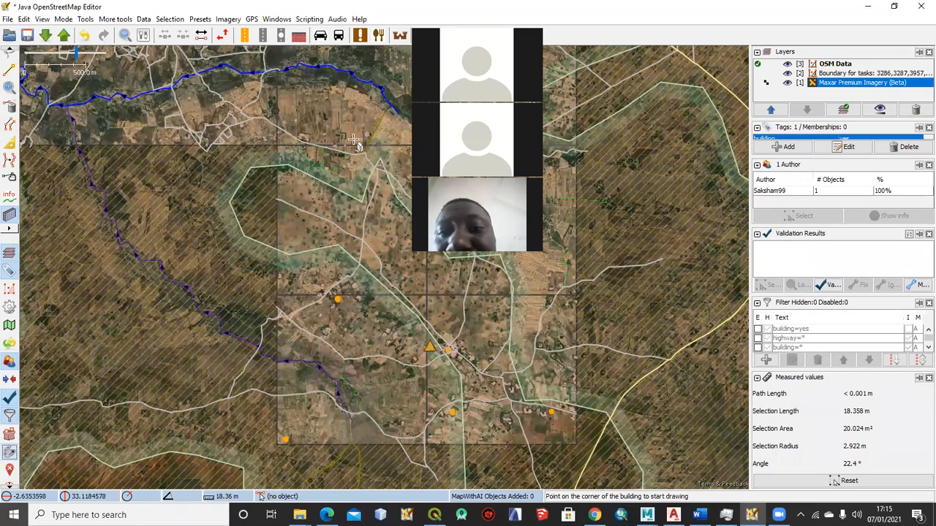
# Bring back the Map Paint Styles panel and enlarge it over the Measured values panel until all styles are listed
pyautogui.click(275, 20)
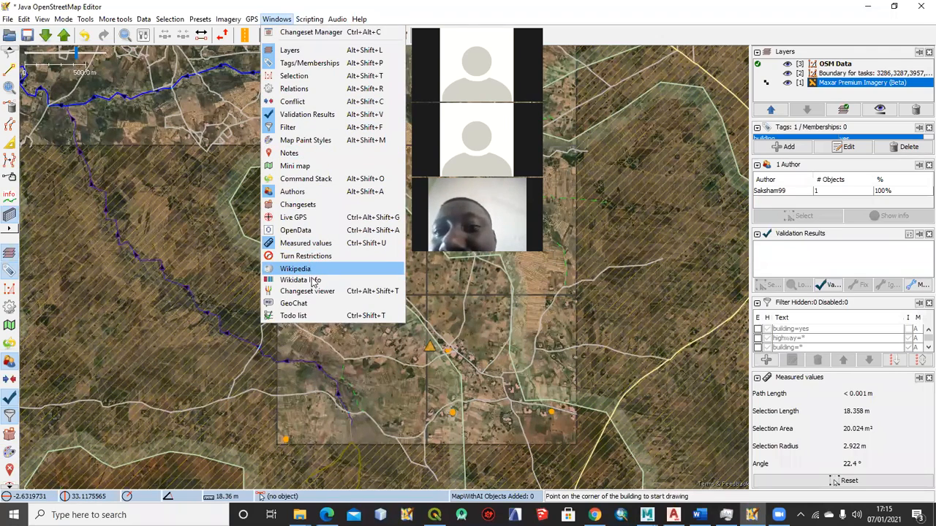
pyautogui.click(307, 140)
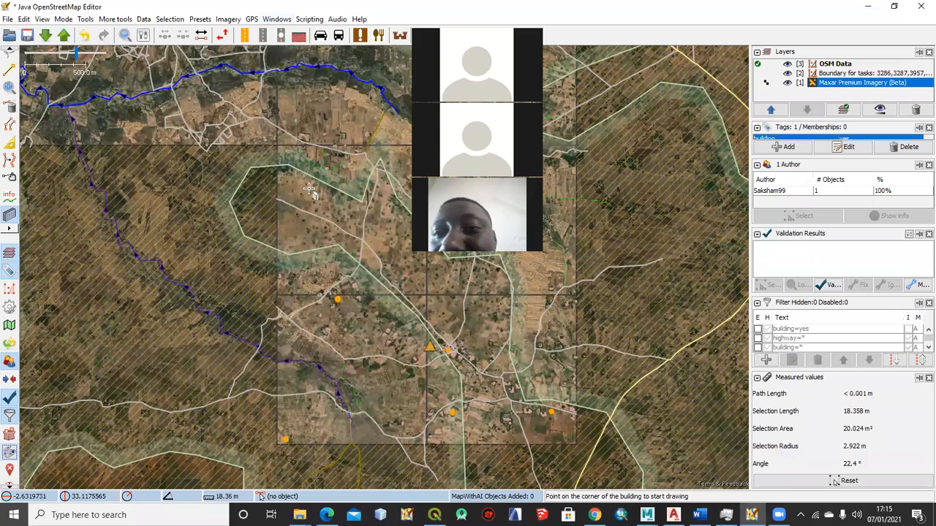
pyautogui.click(278, 20)
pyautogui.click(282, 22)
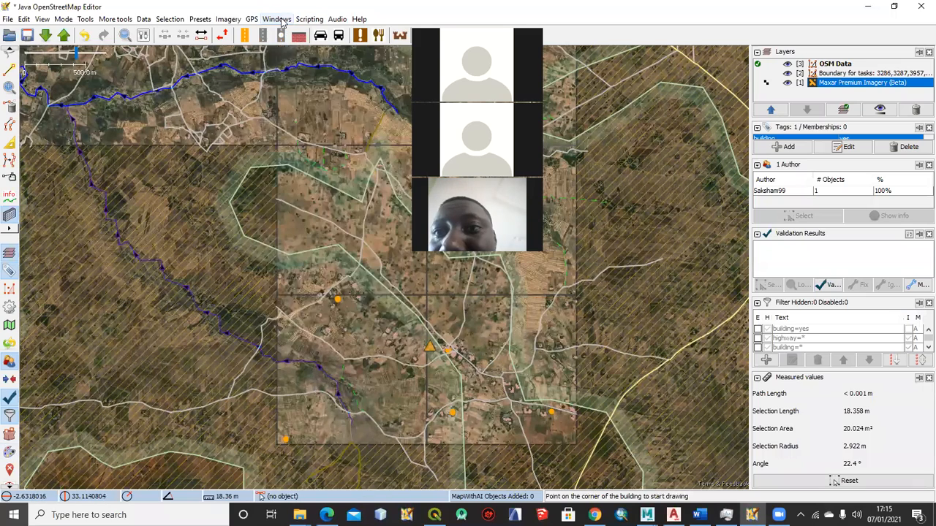
pyautogui.click(281, 22)
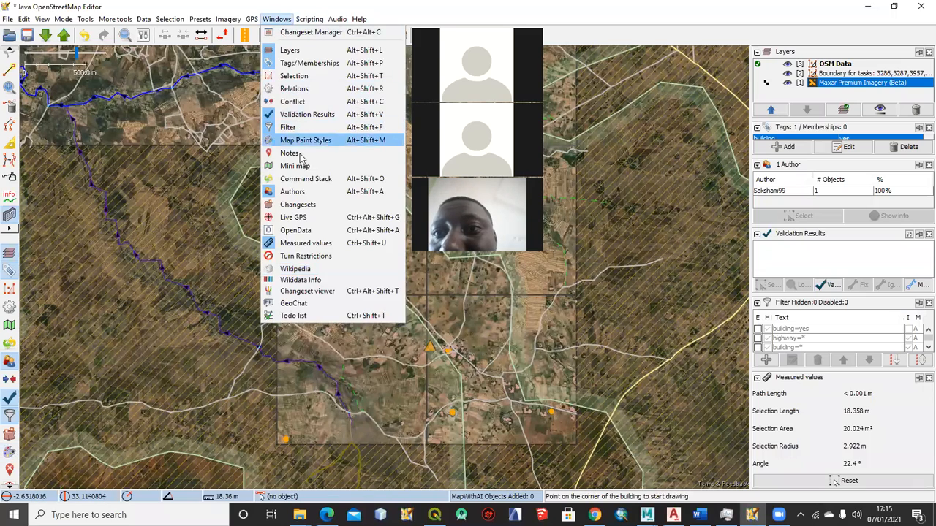
pyautogui.click(330, 141)
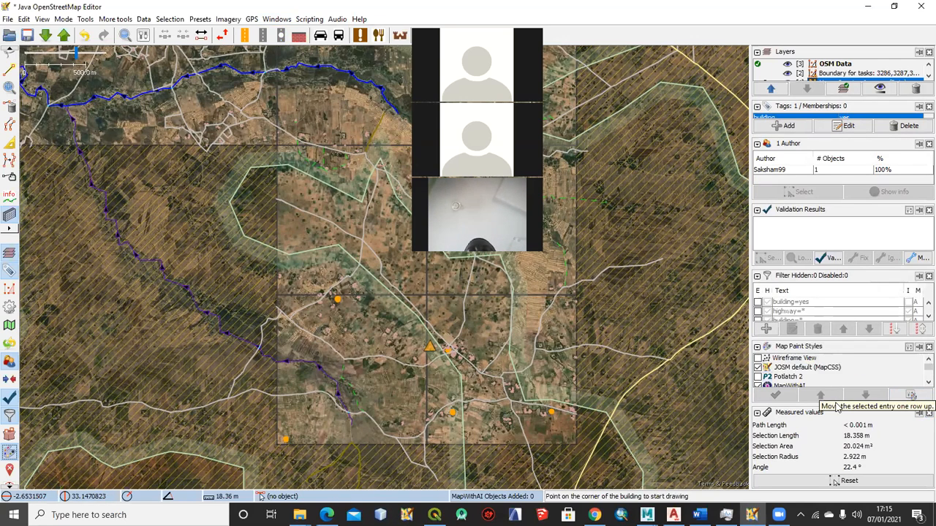
pyautogui.moveTo(850, 407); pyautogui.dragTo(848, 479)
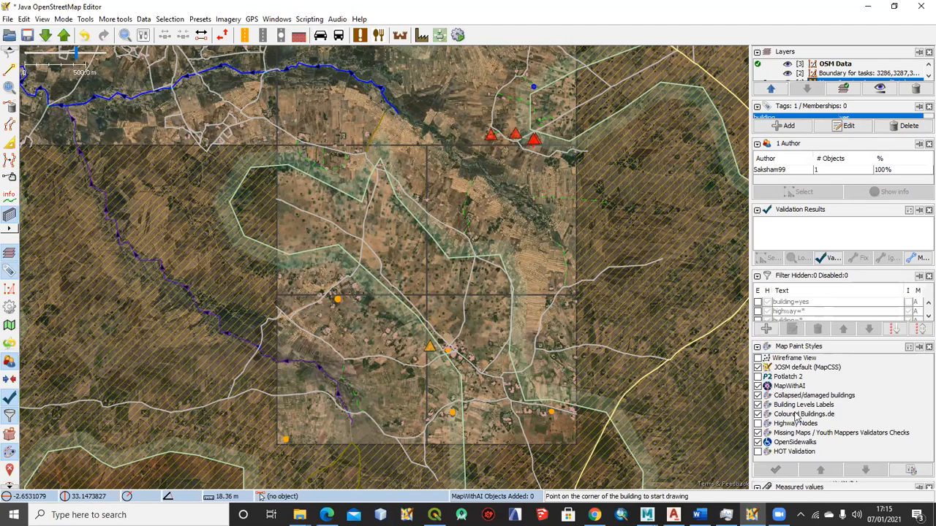
# Switch the JOSM default (MapCSS) style off and back on, and enable the HOT Validation style
pyautogui.click(758, 368)
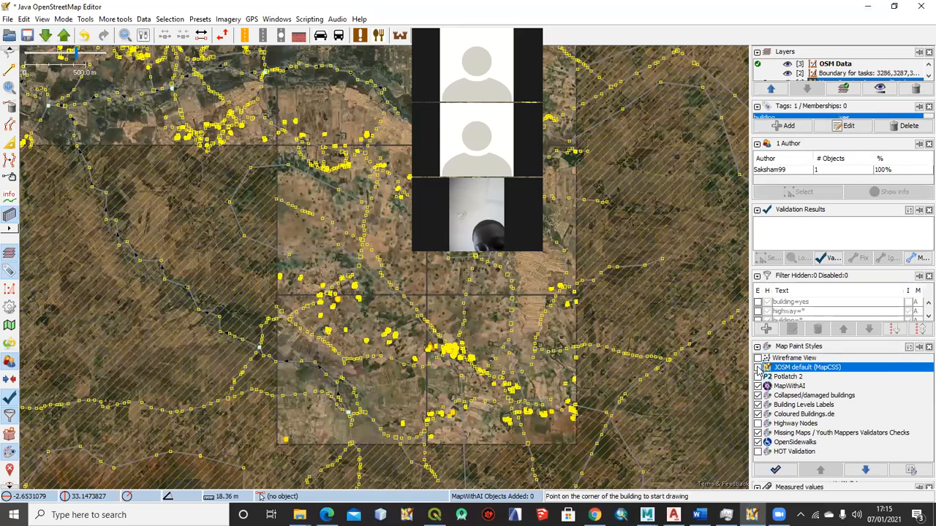
pyautogui.click(758, 368)
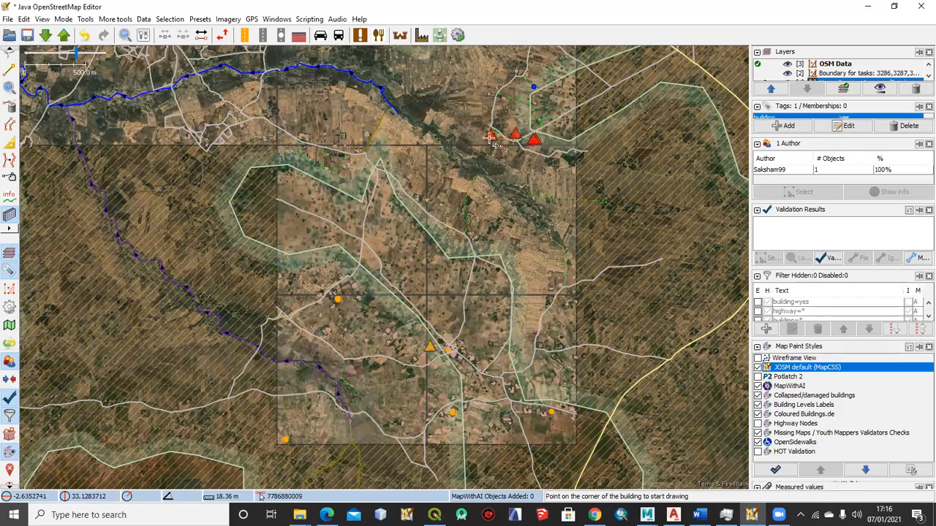
pyautogui.scroll(4, 489, 138)
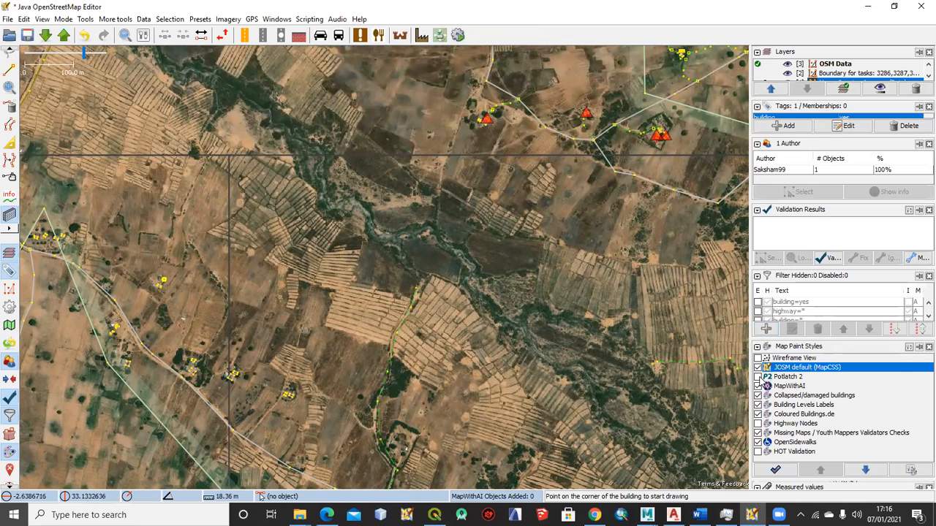
pyautogui.click(758, 453)
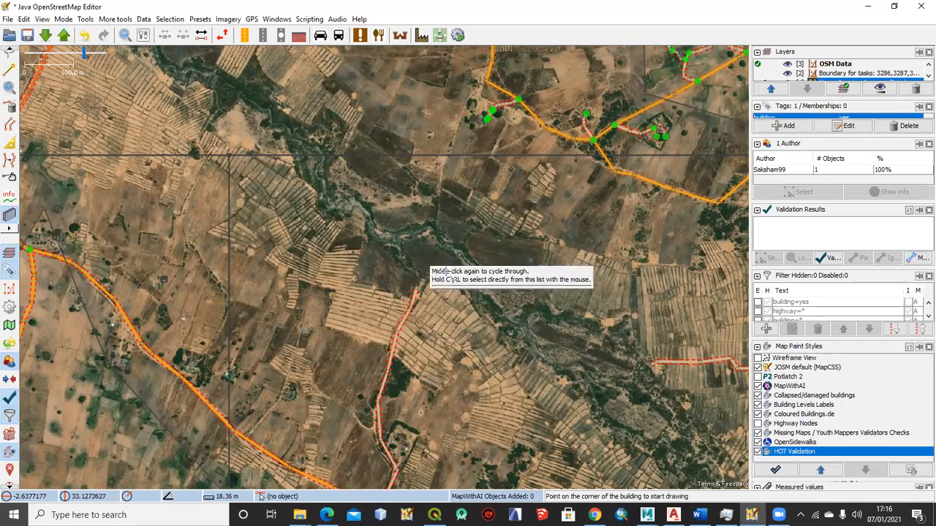
# Examine how the HOT Validation style renders roads, junction nodes and markers across the task area and around Budutu
pyautogui.moveTo(513, 278); pyautogui.dragTo(337, 198)
pyautogui.moveTo(553, 262); pyautogui.dragTo(529, 367)
pyautogui.moveTo(434, 239); pyautogui.dragTo(515, 373)
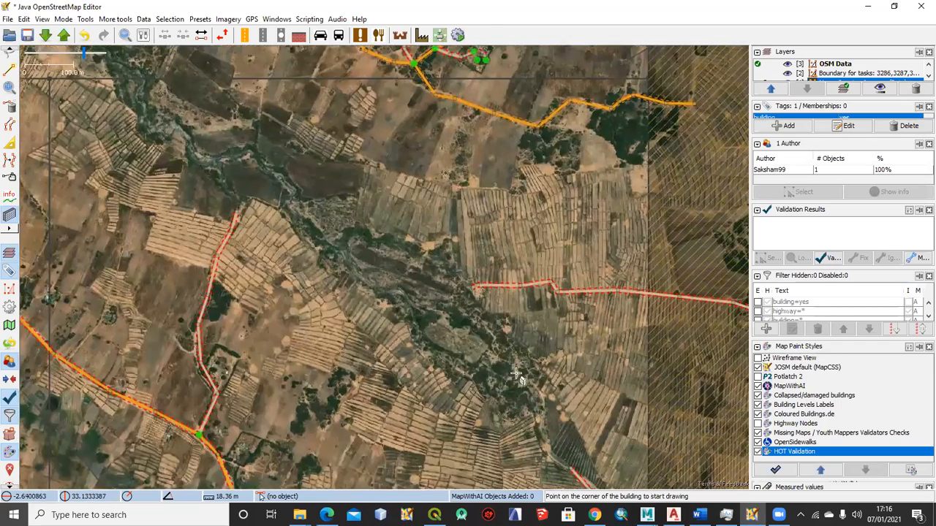
pyautogui.moveTo(512, 175); pyautogui.dragTo(518, 308)
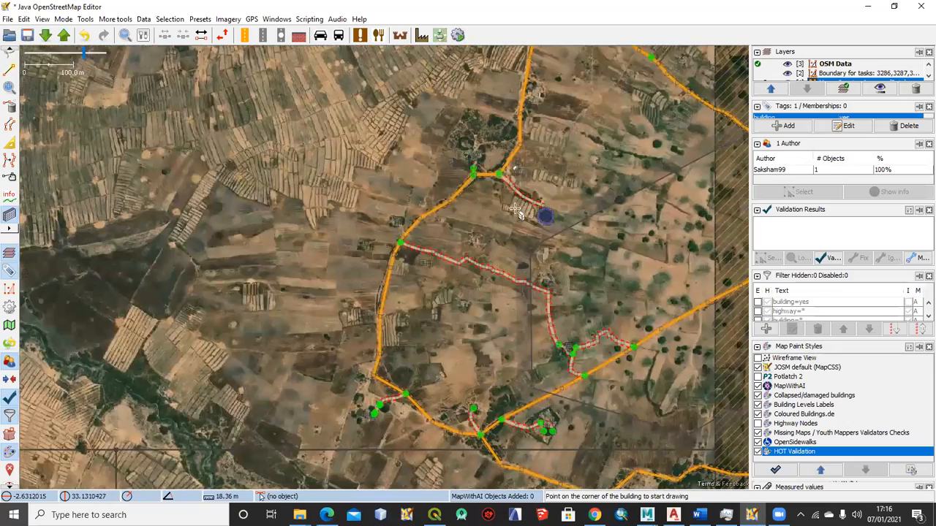
pyautogui.moveTo(522, 237); pyautogui.dragTo(535, 272)
pyautogui.moveTo(469, 204); pyautogui.dragTo(443, 369)
pyautogui.moveTo(469, 176); pyautogui.dragTo(473, 345)
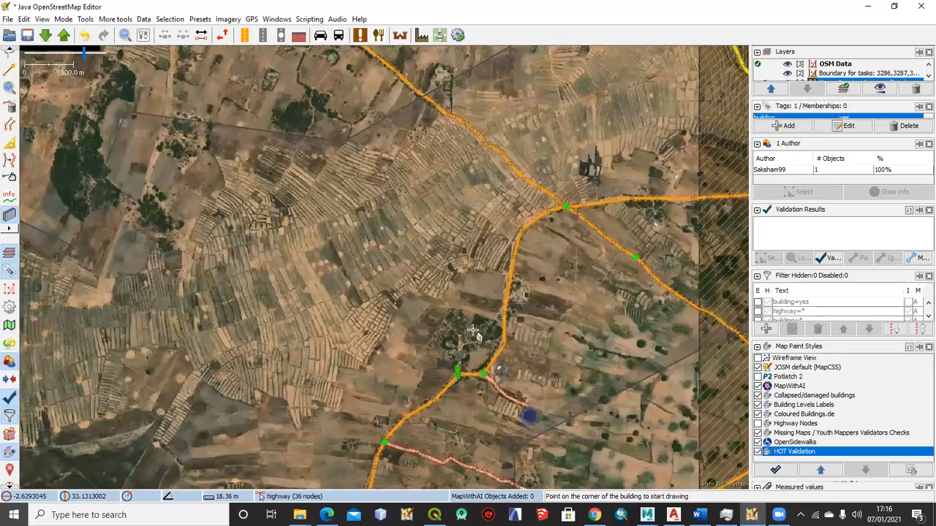
pyautogui.scroll(-1, 472, 331)
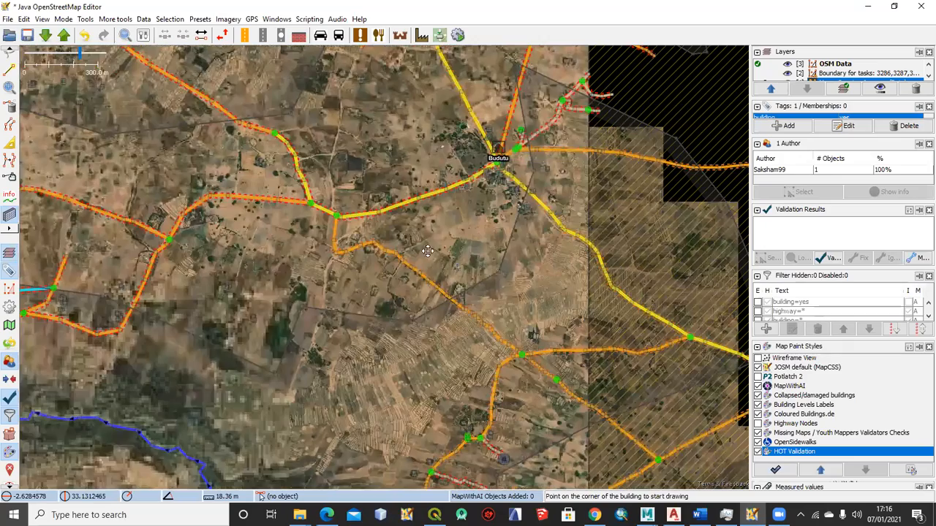
pyautogui.scroll(-1, 422, 268)
pyautogui.moveTo(155, 111); pyautogui.dragTo(361, 227)
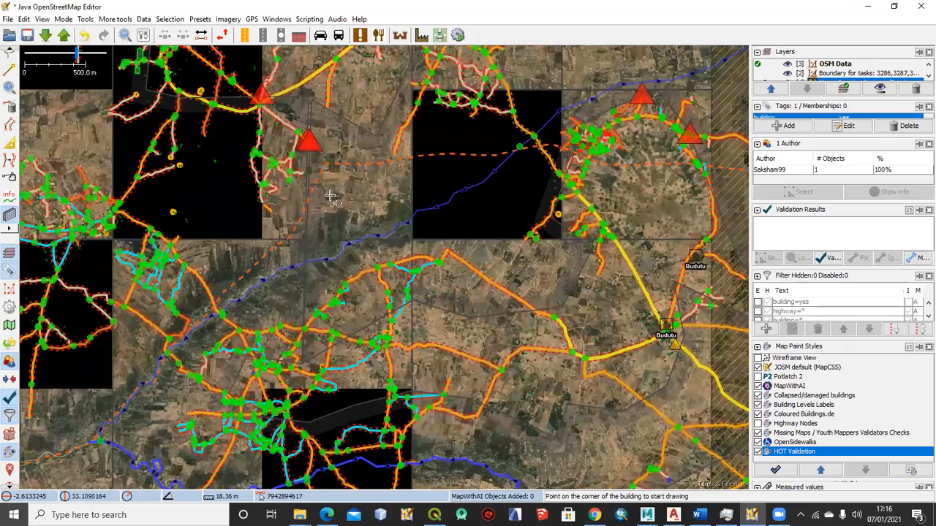
pyautogui.moveTo(289, 170); pyautogui.dragTo(365, 253)
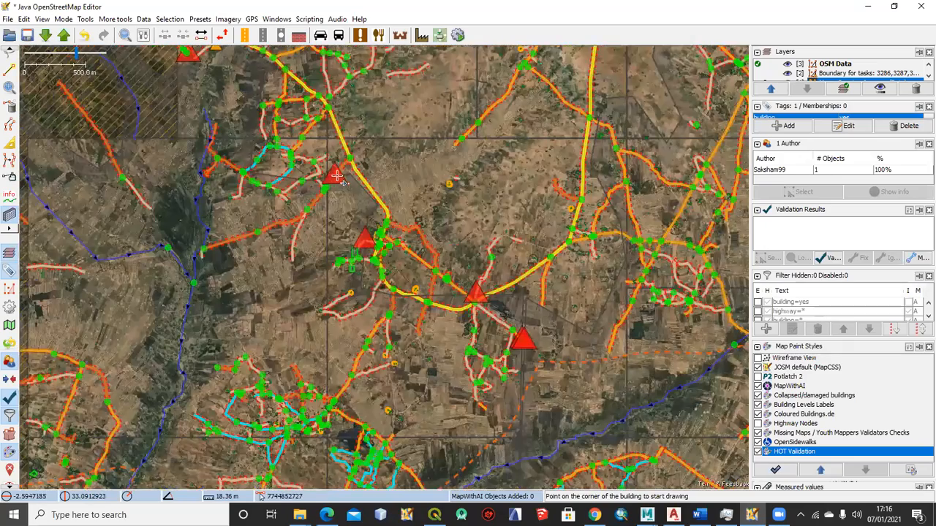
# Inspect the red triangle marker at the road's end and the buildings in the nearby tree-ringed compound
pyautogui.scroll(6, 335, 178)
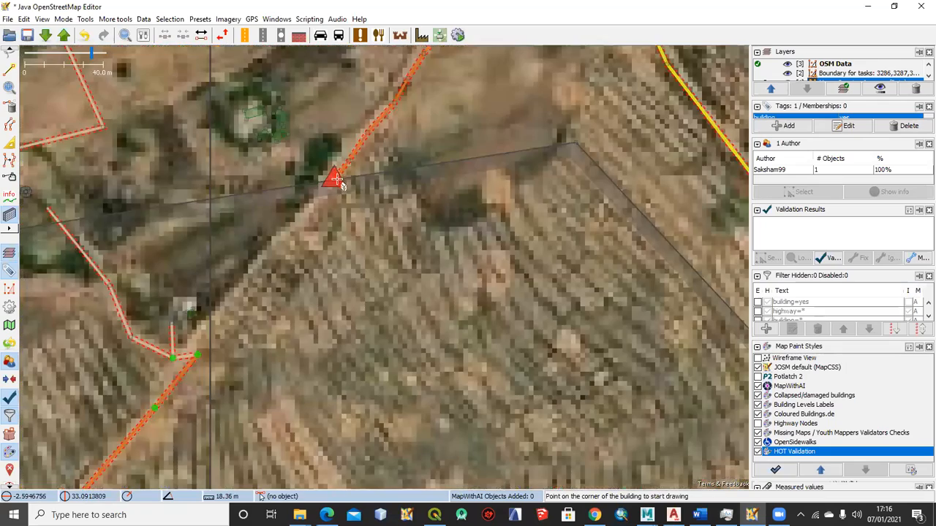
pyautogui.scroll(5, 336, 208)
pyautogui.scroll(2, 336, 213)
pyautogui.scroll(-2, 340, 196)
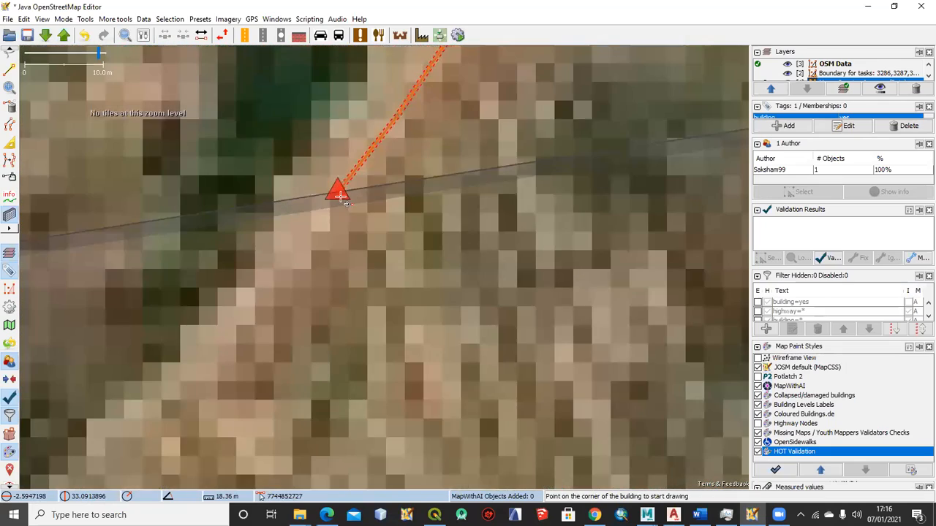
pyautogui.scroll(1, 340, 196)
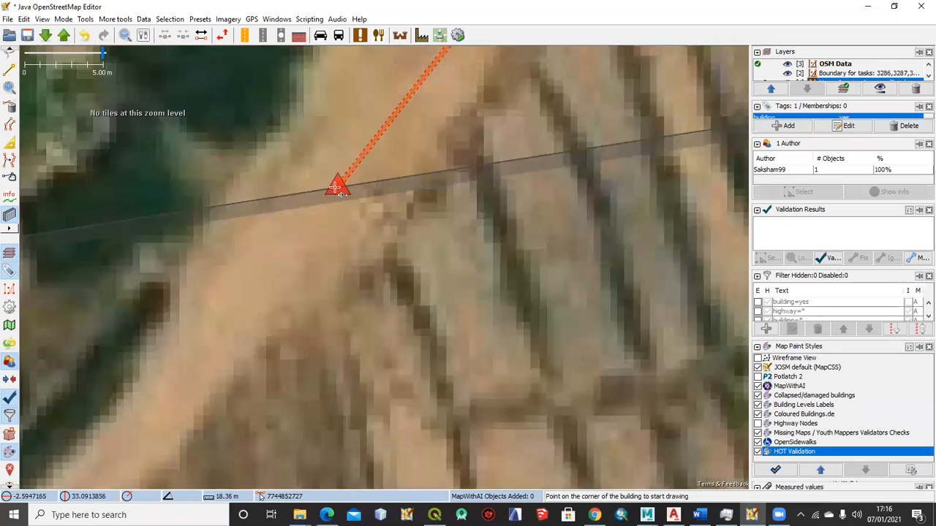
pyautogui.scroll(-2, 340, 196)
pyautogui.moveTo(340, 196); pyautogui.dragTo(367, 251)
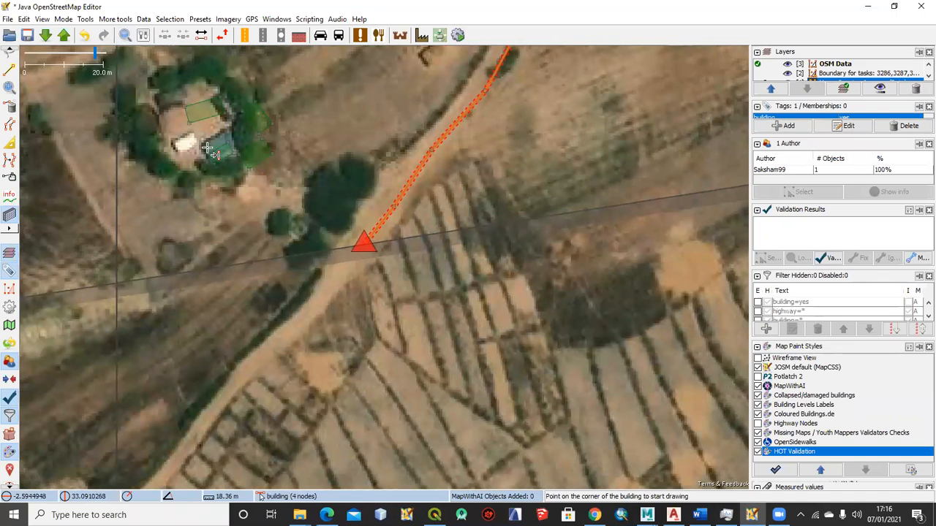
pyautogui.scroll(1, 214, 152)
pyautogui.scroll(-3, 321, 157)
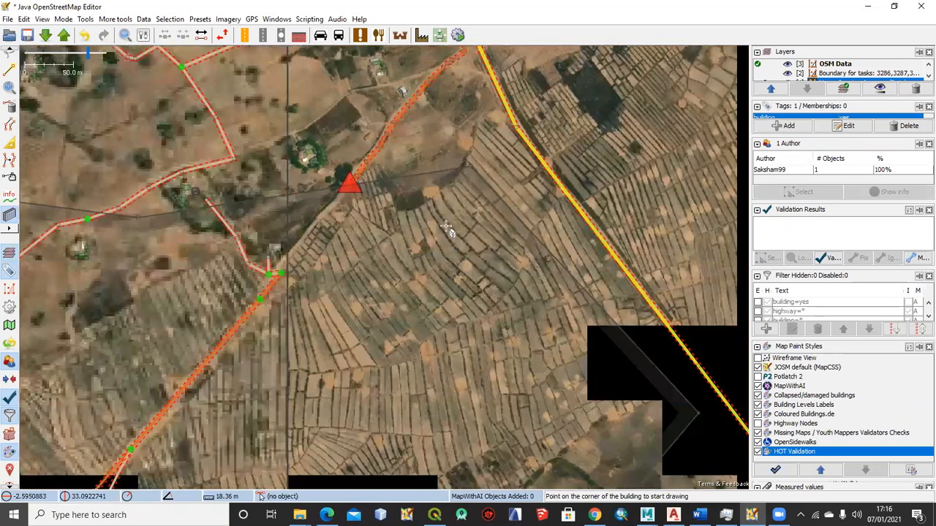
# Select the orange-outlined building south of Mondo Primary School and enlarge the Tags panel to show its key and value
pyautogui.moveTo(576, 430); pyautogui.dragTo(334, 258)
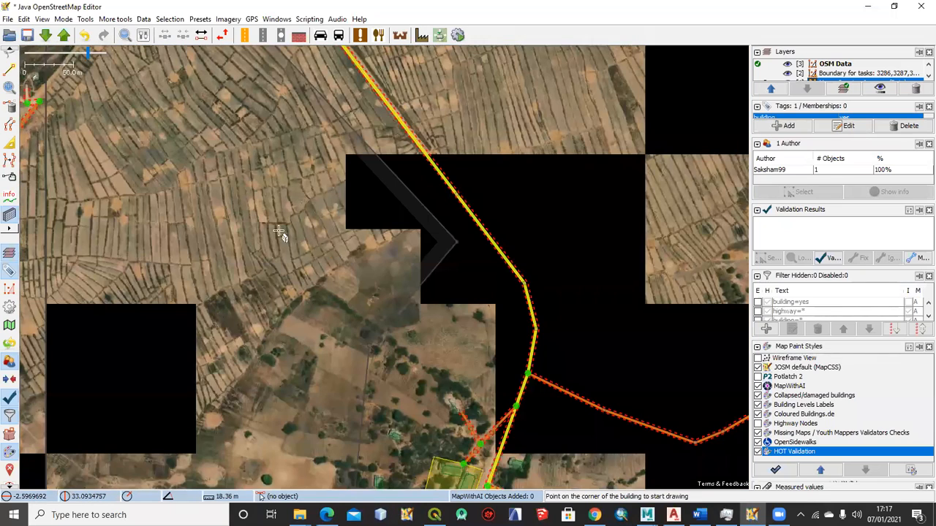
pyautogui.scroll(1, 306, 200)
pyautogui.moveTo(315, 242); pyautogui.dragTo(330, 259)
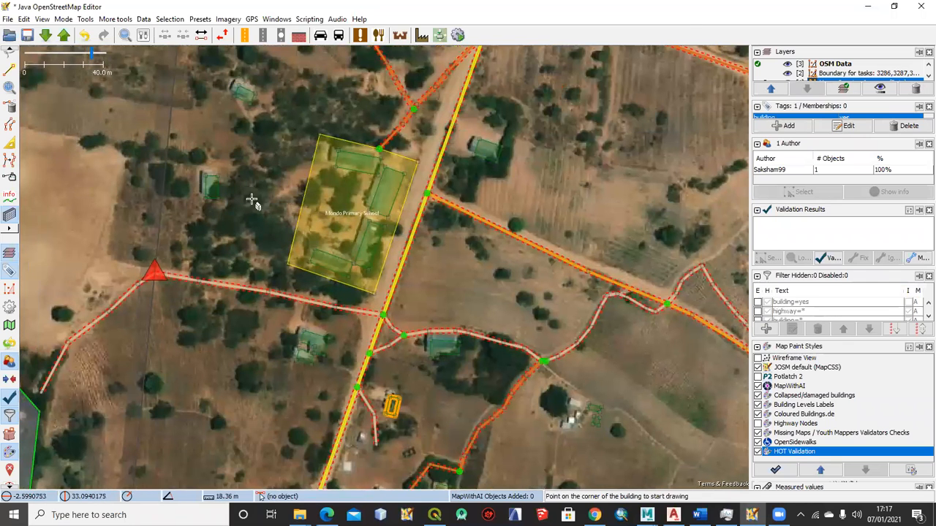
pyautogui.moveTo(253, 239); pyautogui.dragTo(229, 137)
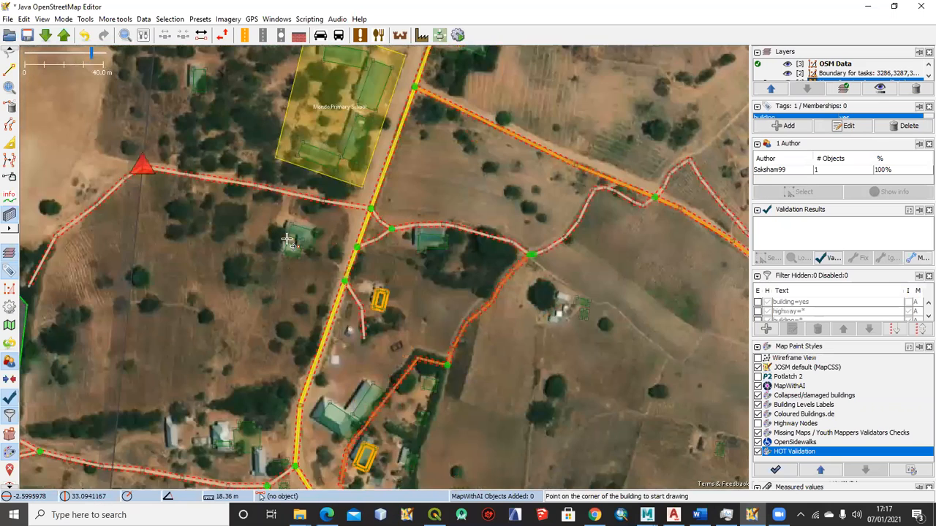
pyautogui.moveTo(392, 279); pyautogui.dragTo(371, 191)
pyautogui.moveTo(371, 243); pyautogui.dragTo(364, 230)
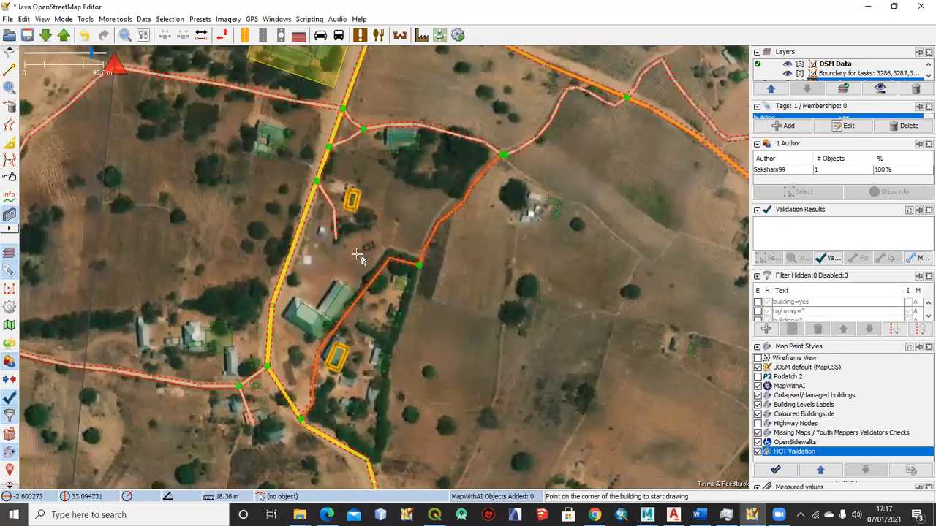
pyautogui.press('s')
pyautogui.click(358, 206)
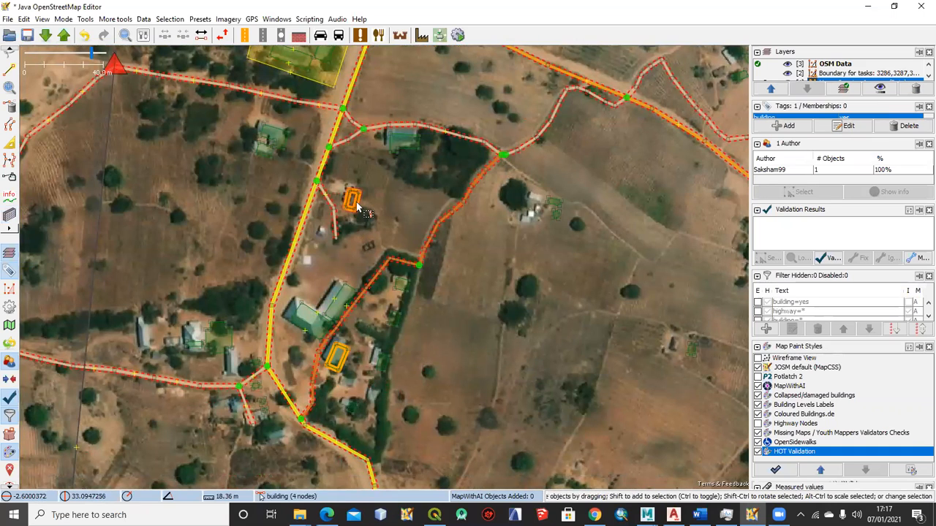
pyautogui.click(358, 206)
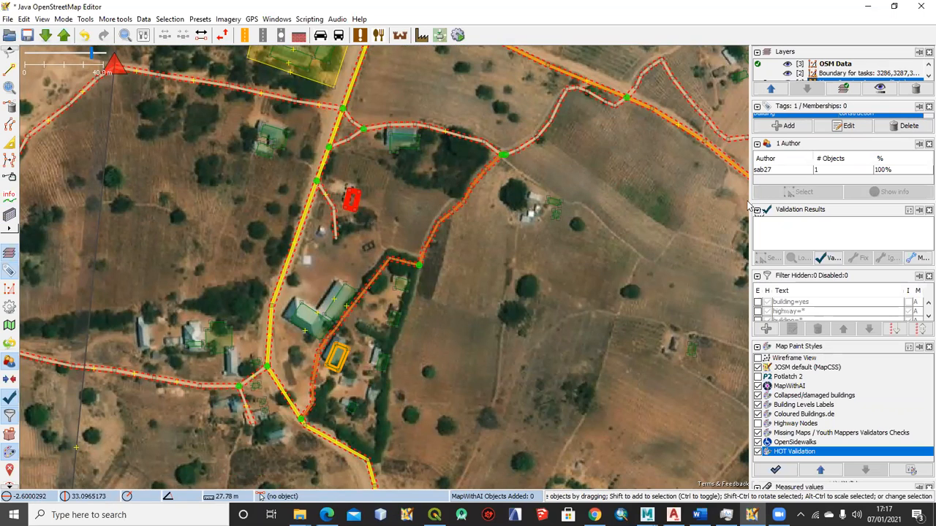
pyautogui.moveTo(805, 134); pyautogui.dragTo(804, 159)
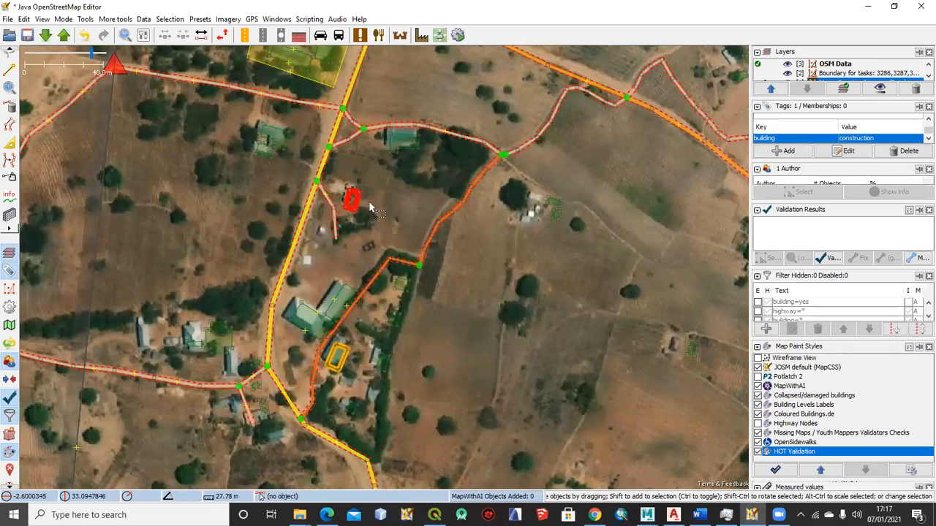
# Move the selected construction building slightly northwest to align it with the structure in the imagery
pyautogui.scroll(2, 369, 223)
pyautogui.scroll(-3, 380, 234)
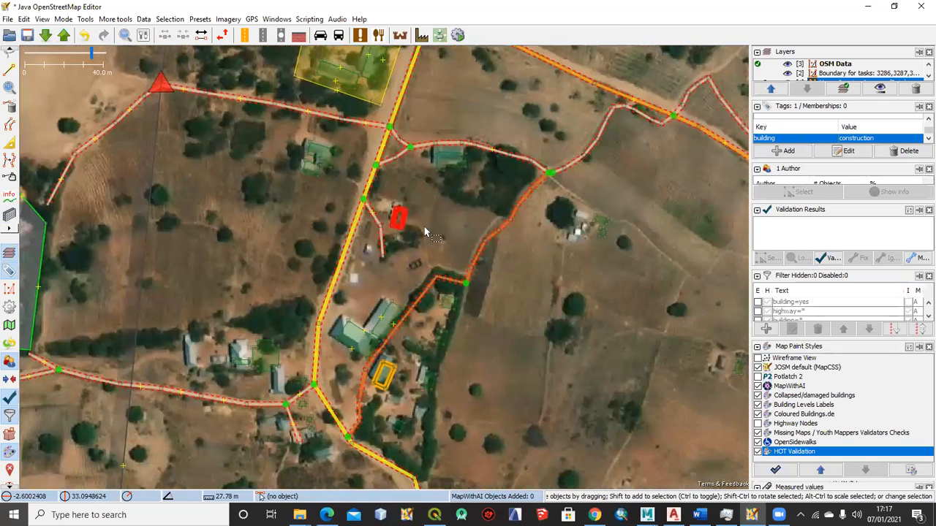
pyautogui.scroll(4, 420, 223)
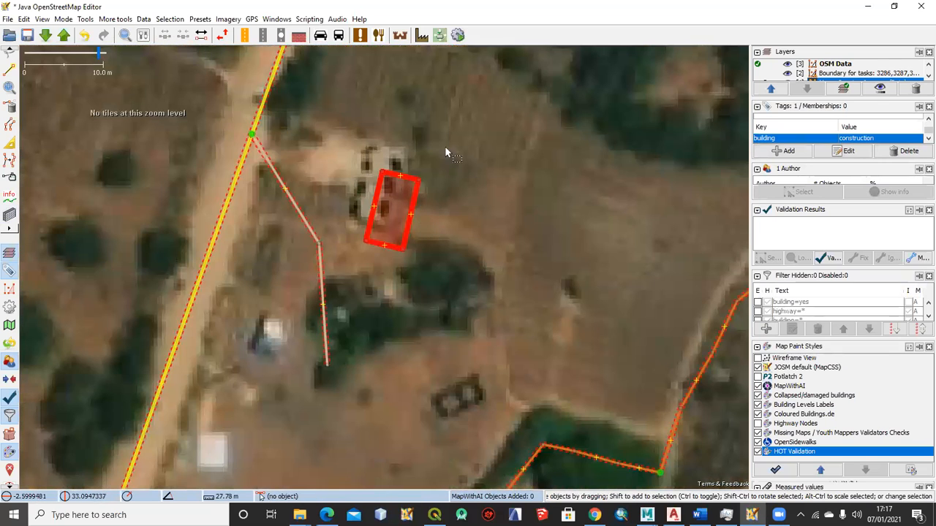
pyautogui.scroll(-5, 456, 207)
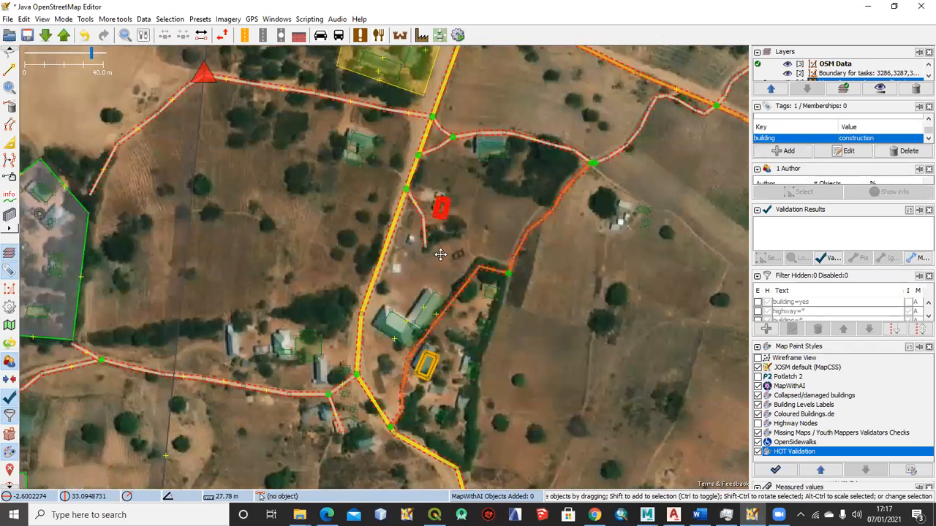
pyautogui.scroll(3, 437, 254)
pyautogui.scroll(-2, 437, 253)
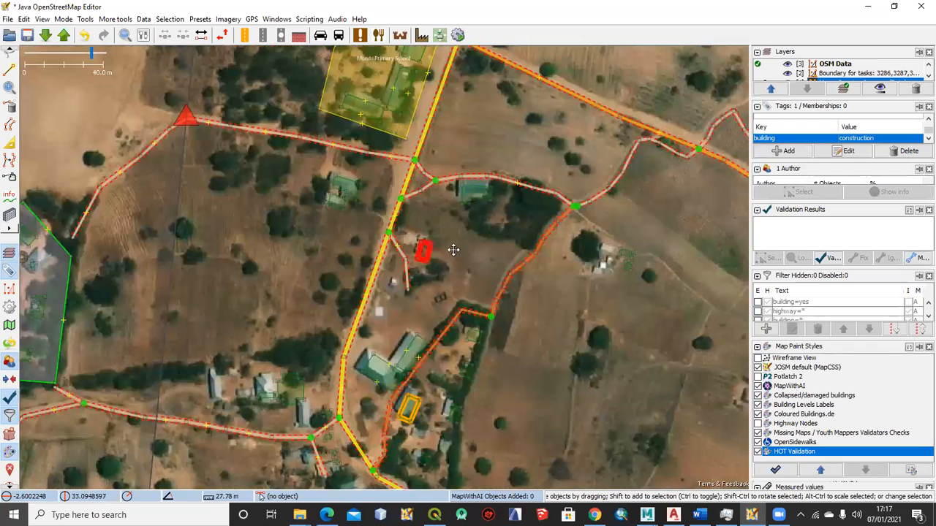
pyautogui.moveTo(470, 251); pyautogui.dragTo(462, 245)
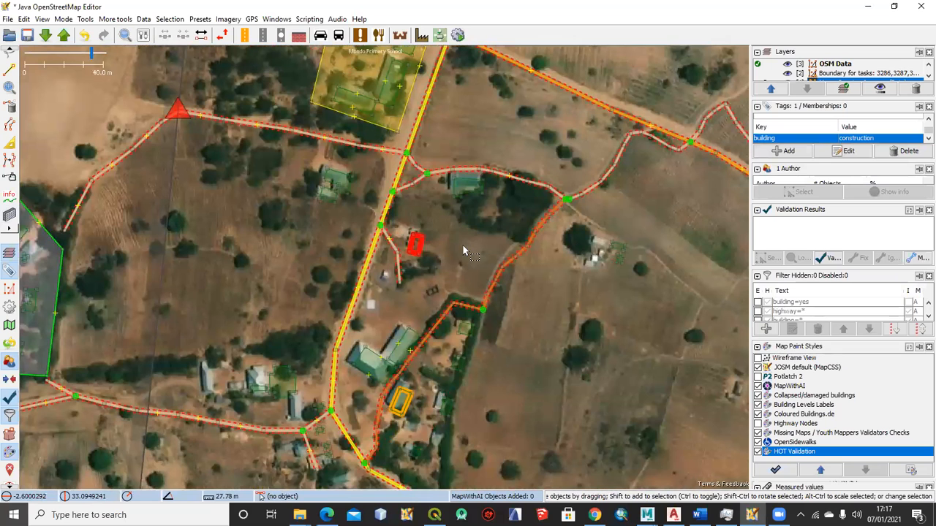
pyautogui.scroll(2, 468, 288)
pyautogui.moveTo(462, 280); pyautogui.dragTo(425, 236)
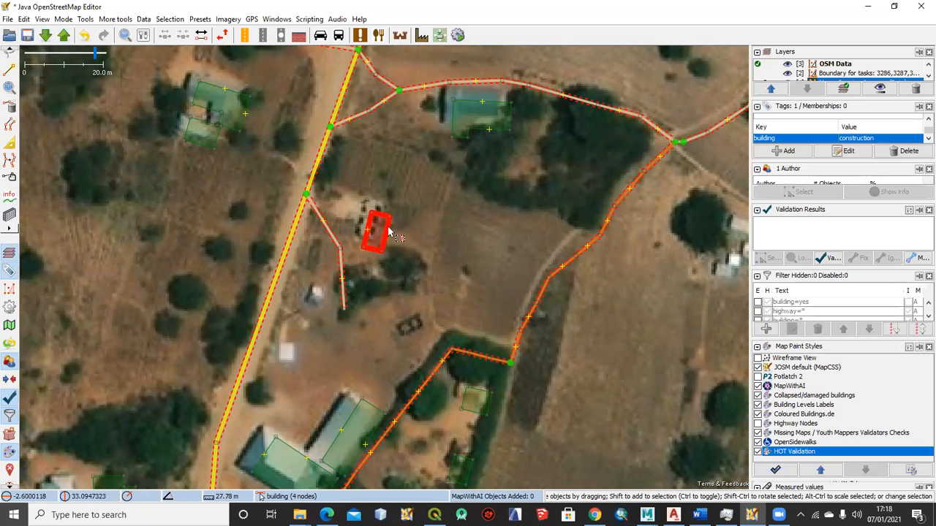
pyautogui.moveTo(390, 233); pyautogui.dragTo(383, 218)
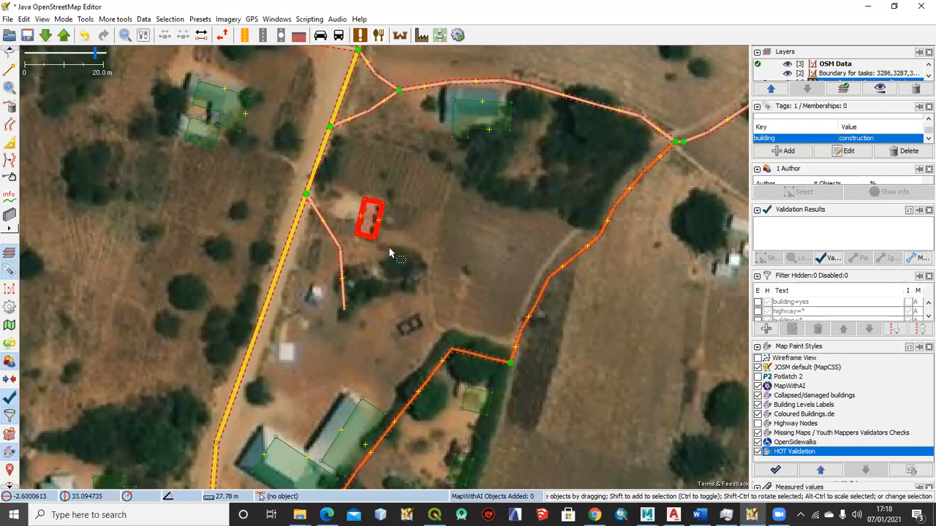
# Select the orange-outlined building just south of the two green buildings to show its tags
pyautogui.scroll(-3, 388, 247)
pyautogui.moveTo(432, 253); pyautogui.dragTo(451, 142)
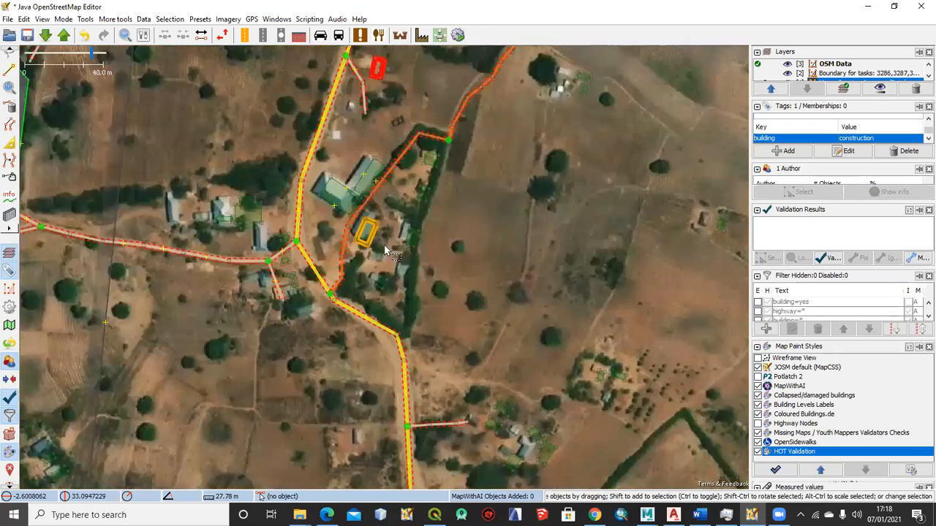
pyautogui.scroll(2, 365, 243)
pyautogui.click(362, 232)
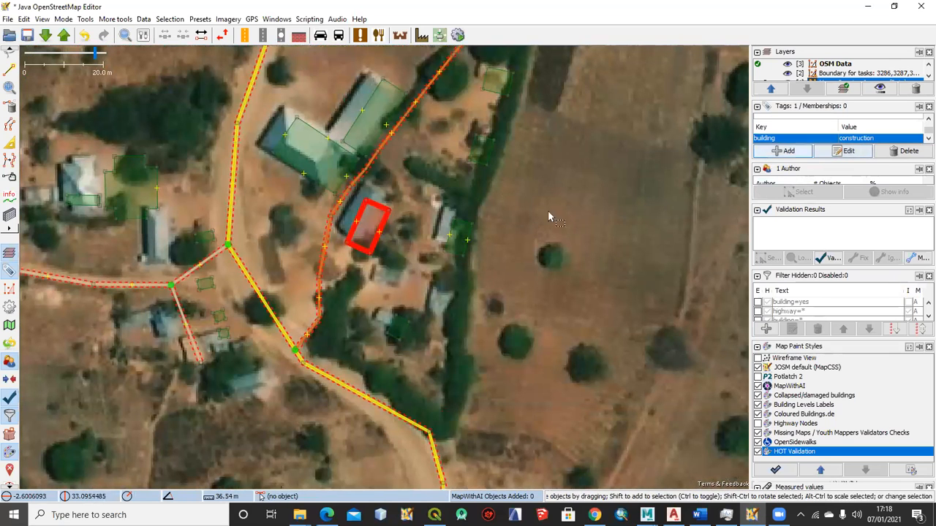
# Turn off the HOT Validation map paint style and look over the surrounding roads and buildings without it
pyautogui.scroll(-2, 465, 264)
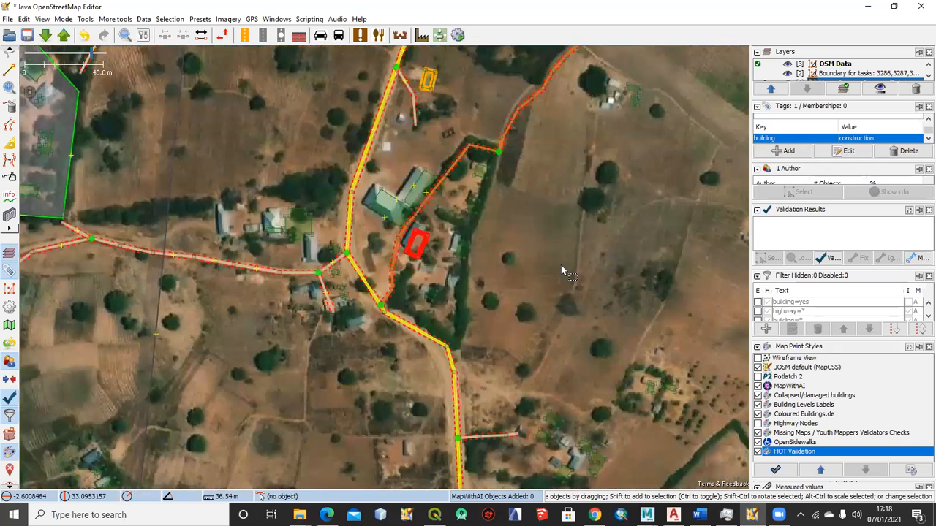
pyautogui.scroll(-1, 560, 264)
pyautogui.moveTo(560, 265); pyautogui.dragTo(511, 268)
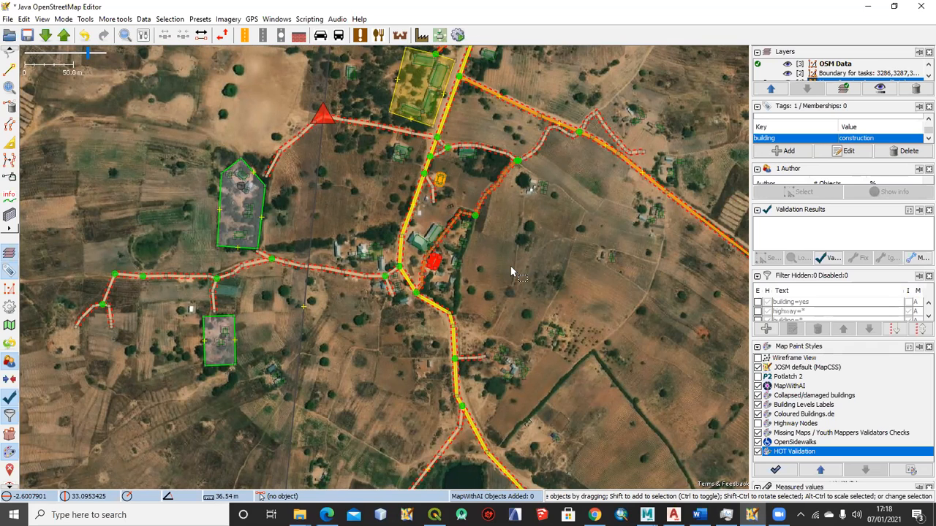
pyautogui.scroll(-2, 511, 272)
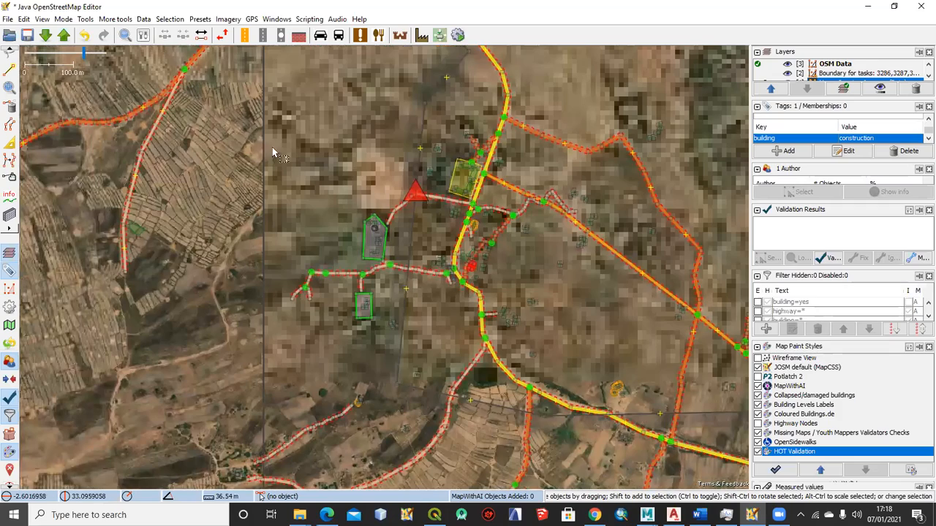
pyautogui.scroll(-2, 428, 238)
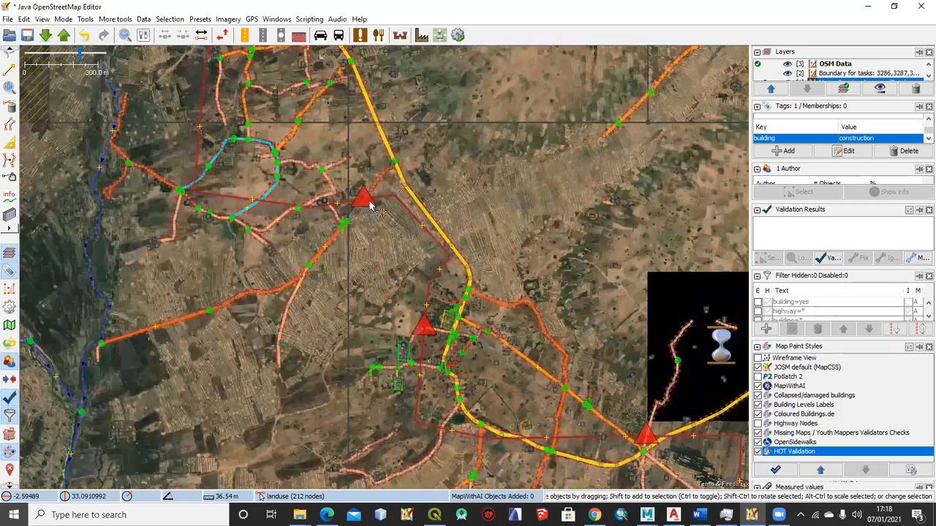
pyautogui.scroll(1, 368, 200)
pyautogui.scroll(-1, 368, 200)
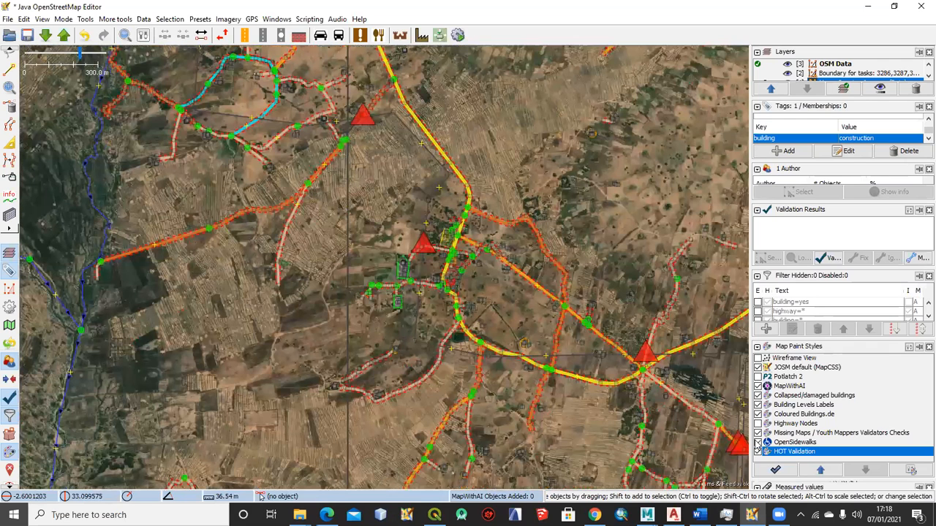
pyautogui.click(759, 451)
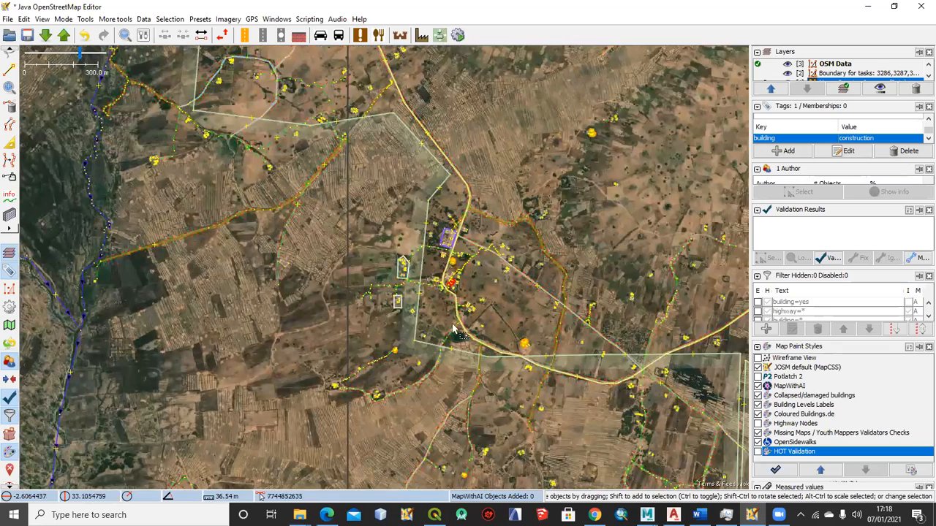
pyautogui.scroll(-2, 516, 248)
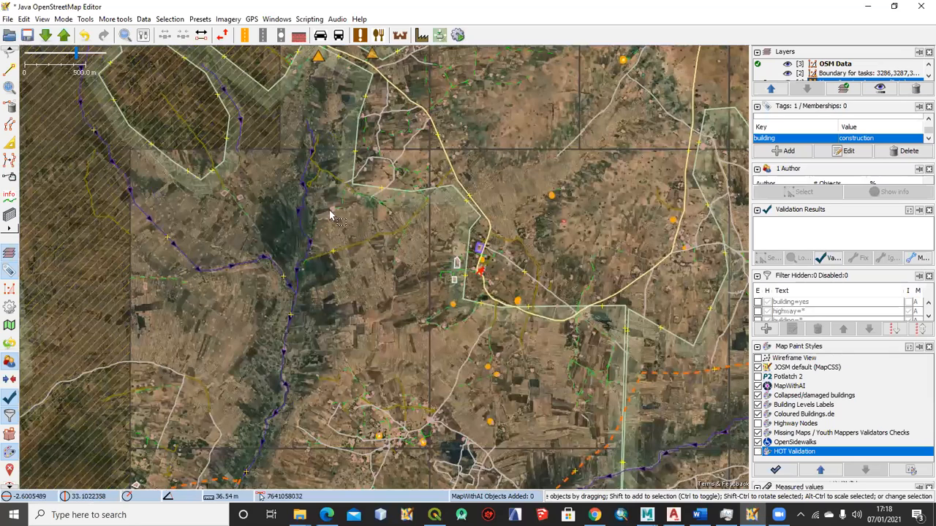
pyautogui.scroll(2, 358, 221)
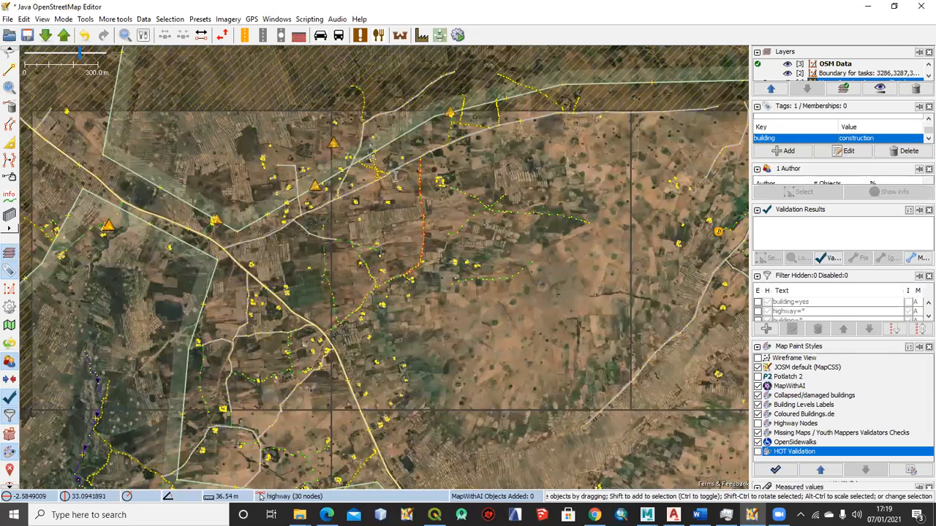
# Switch to the Word notes and highlight the Simplify Area topic
pyautogui.hotkey('alt', 'Tab')
pyautogui.tripleClick(449, 176)
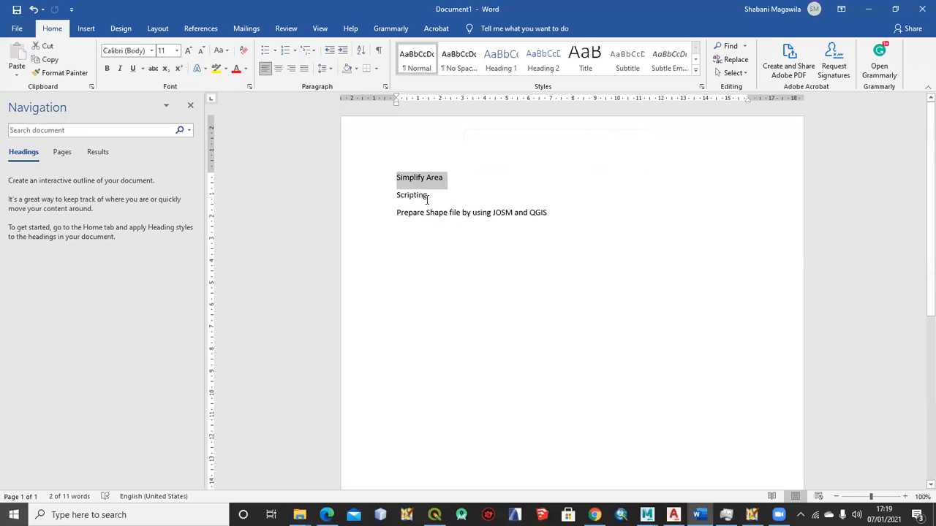
pyautogui.click(429, 195)
pyautogui.moveTo(402, 178); pyautogui.dragTo(458, 178)
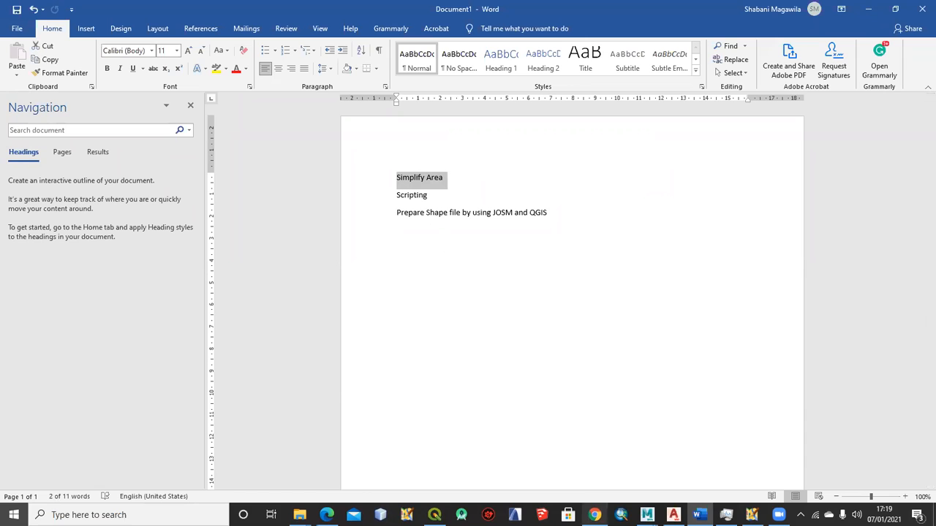
pyautogui.moveTo(595, 516)
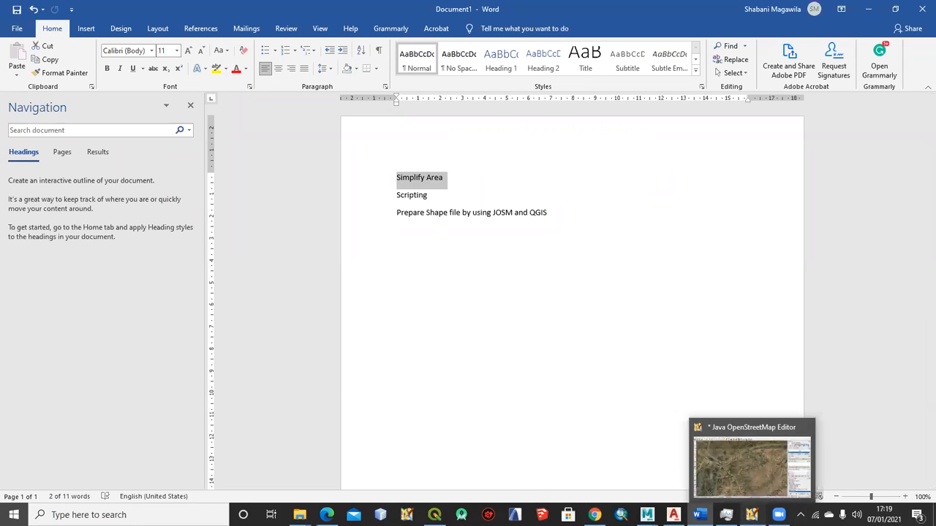
# Switch back to JOSM, view the Plugins page in the preferences, and close the dialog without changes
pyautogui.click(751, 515)
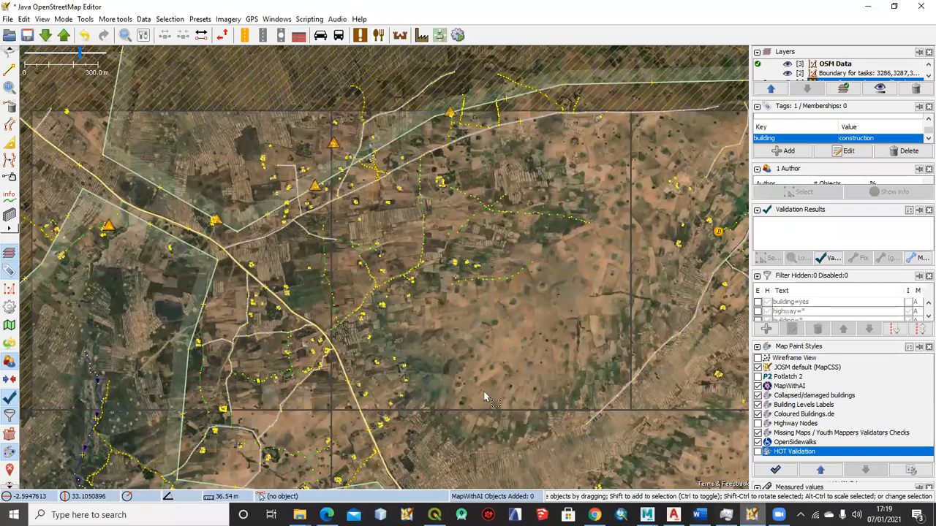
pyautogui.click(24, 19)
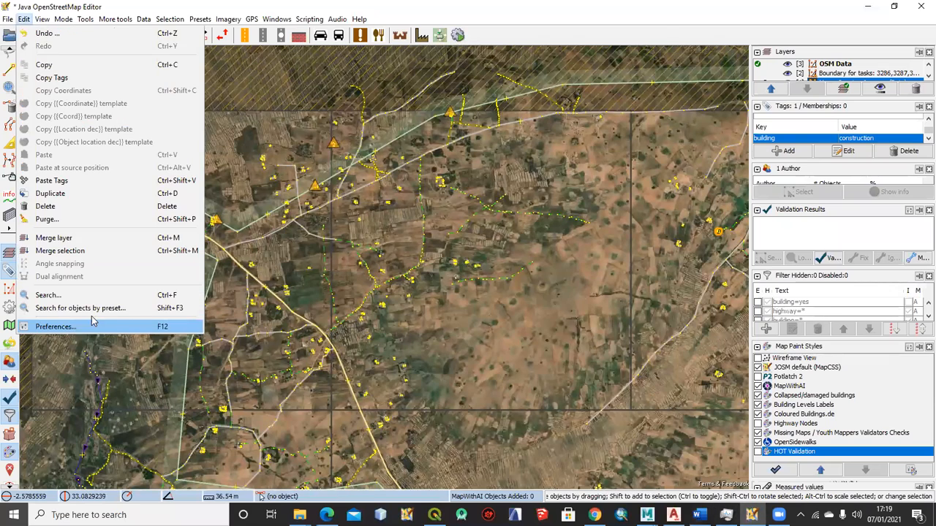
pyautogui.click(93, 326)
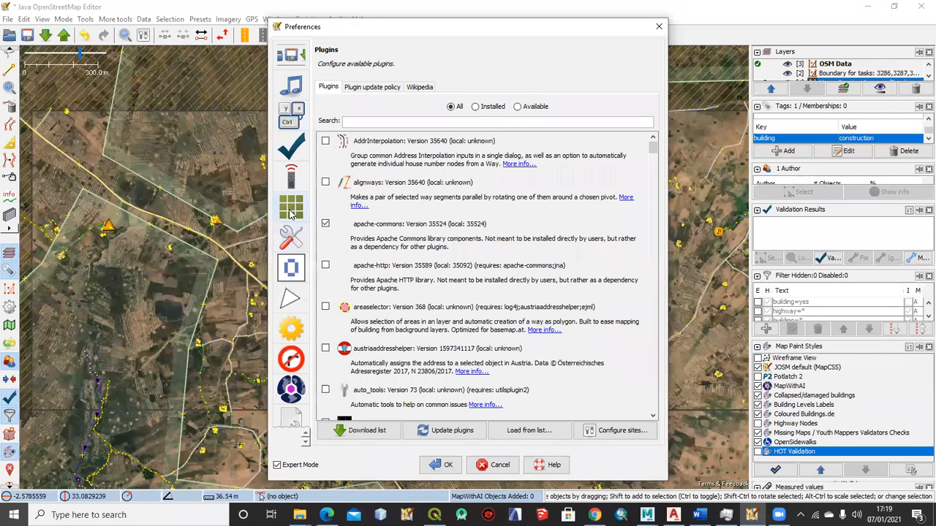
pyautogui.scroll(1, 291, 215)
pyautogui.click(290, 214)
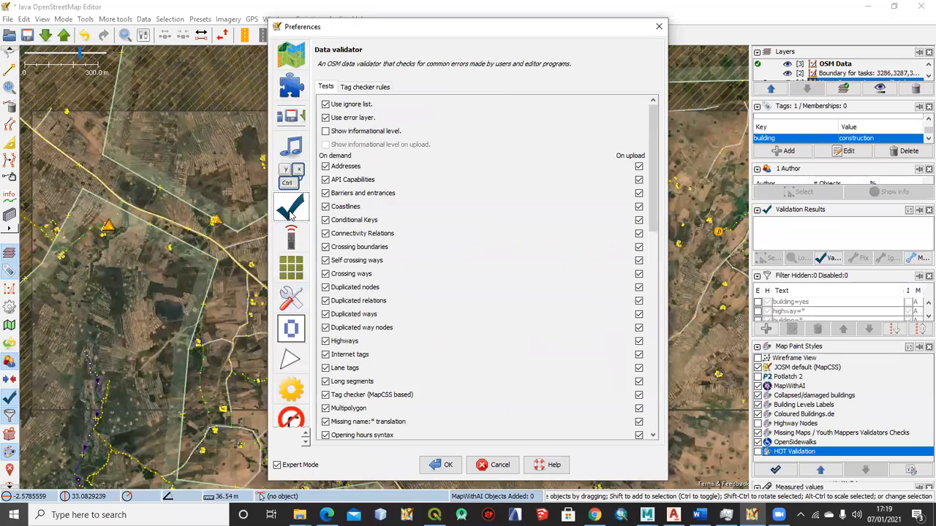
pyautogui.scroll(4, 292, 240)
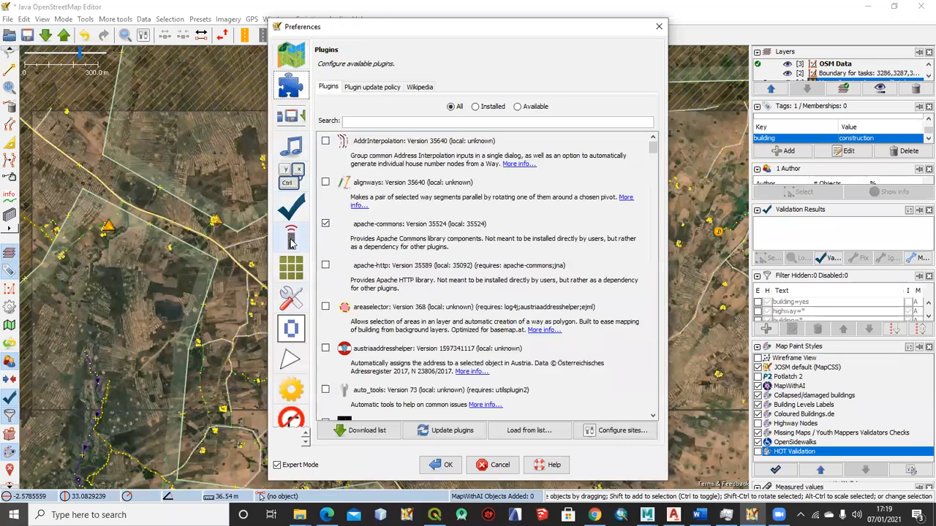
pyautogui.scroll(2, 291, 238)
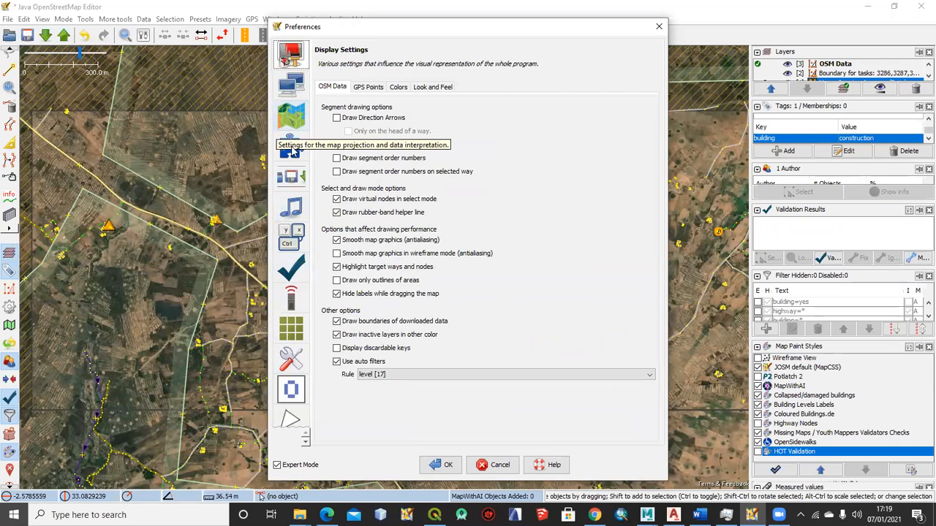
pyautogui.click(290, 150)
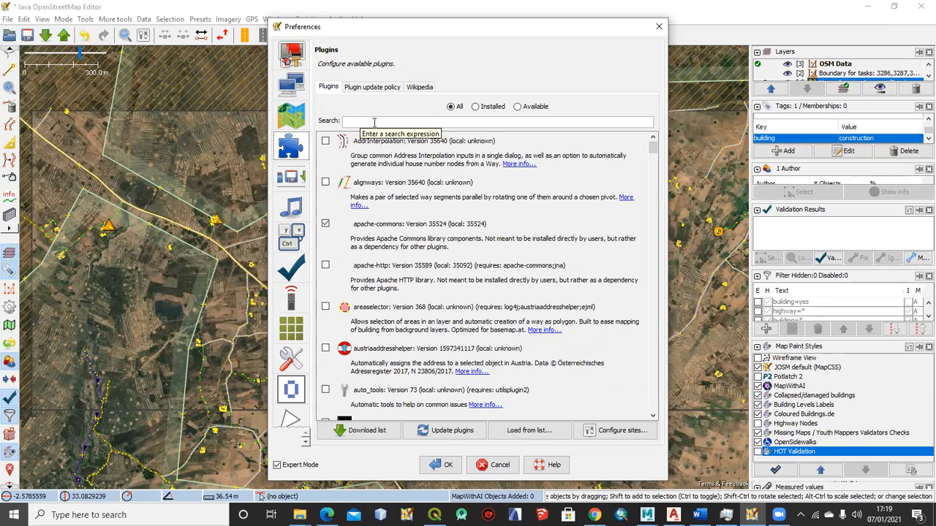
pyautogui.click(779, 515)
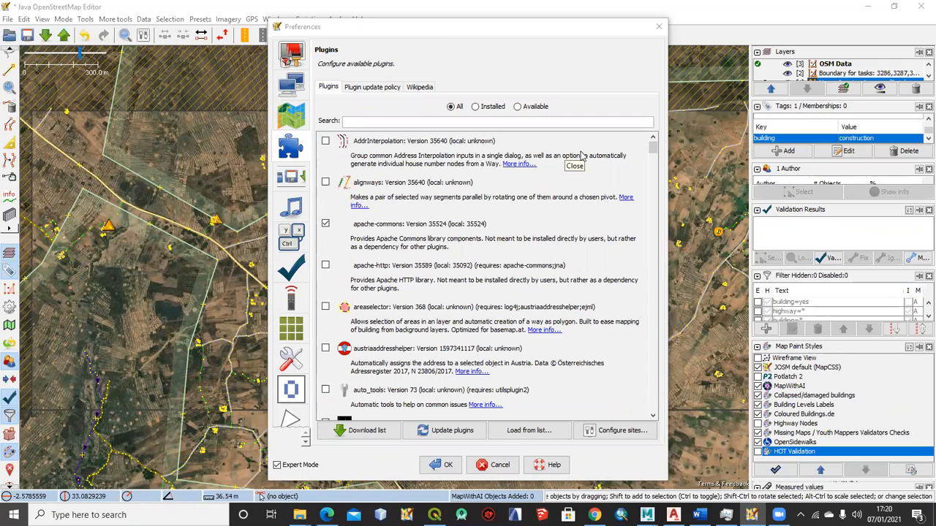
pyautogui.click(660, 24)
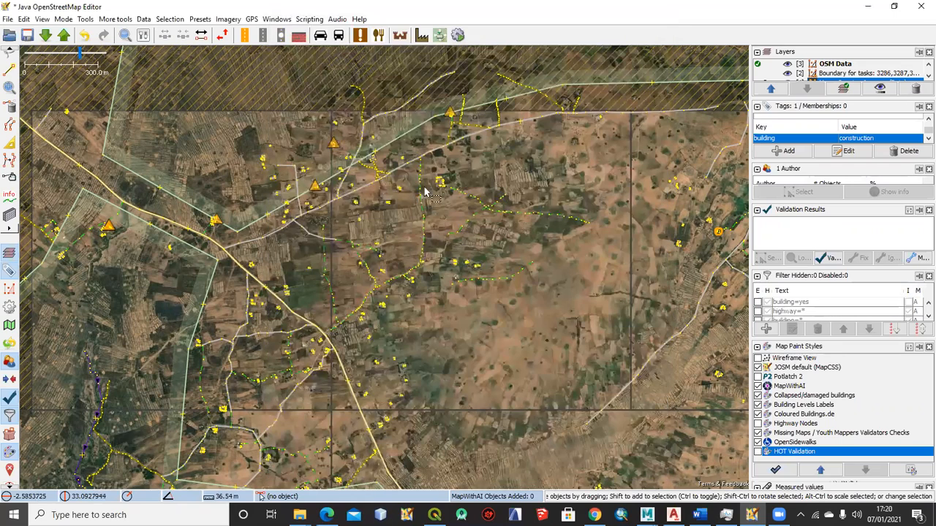
pyautogui.scroll(-2, 435, 199)
pyautogui.moveTo(493, 298); pyautogui.dragTo(356, 238)
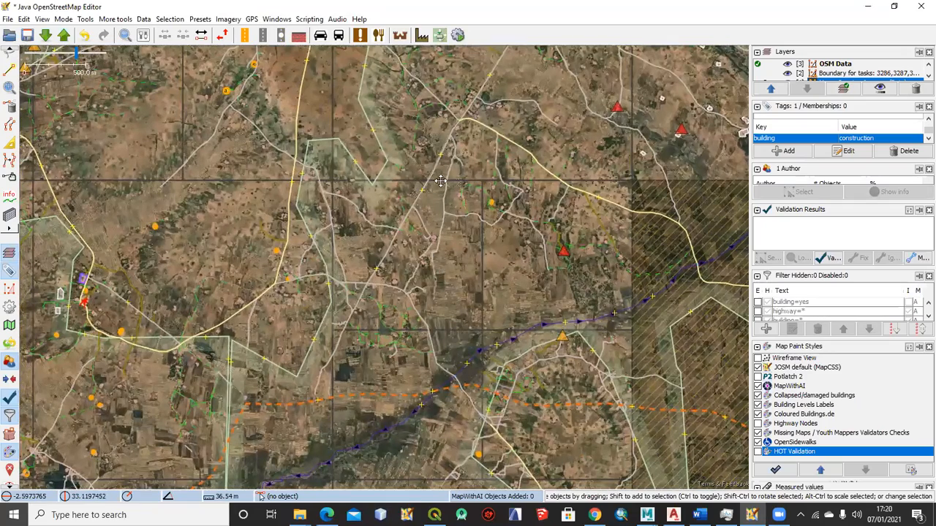
pyautogui.scroll(-2, 437, 201)
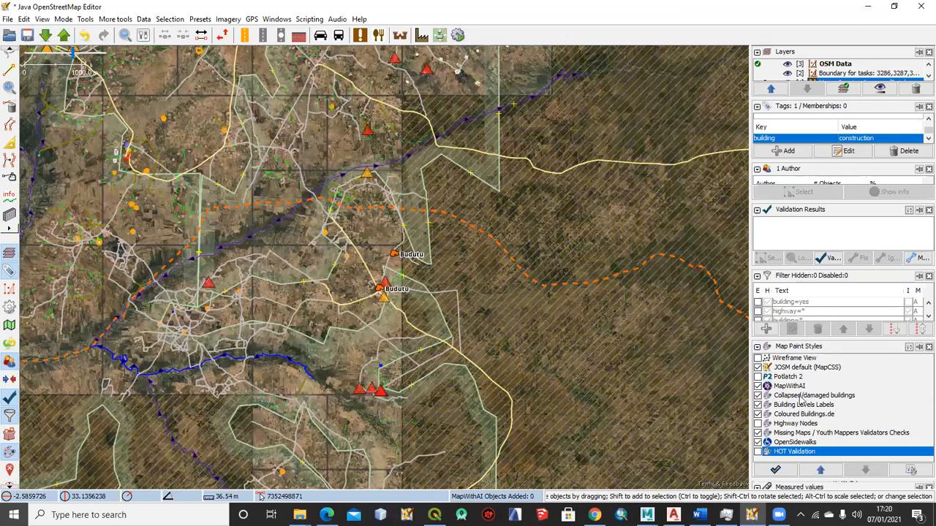
pyautogui.click(780, 515)
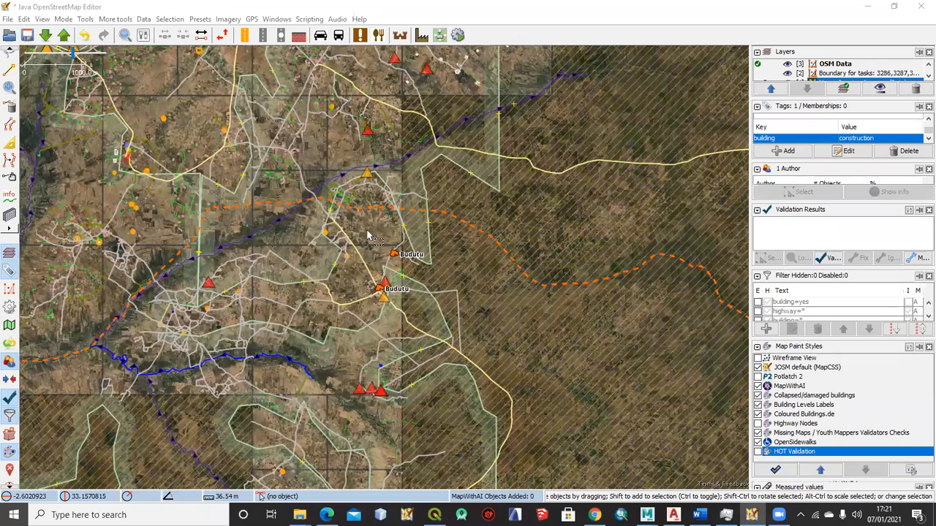
# Move the misaligned building outline in the sandy compound slightly northwest onto the white roof in the imagery
pyautogui.scroll(-8, 406, 241)
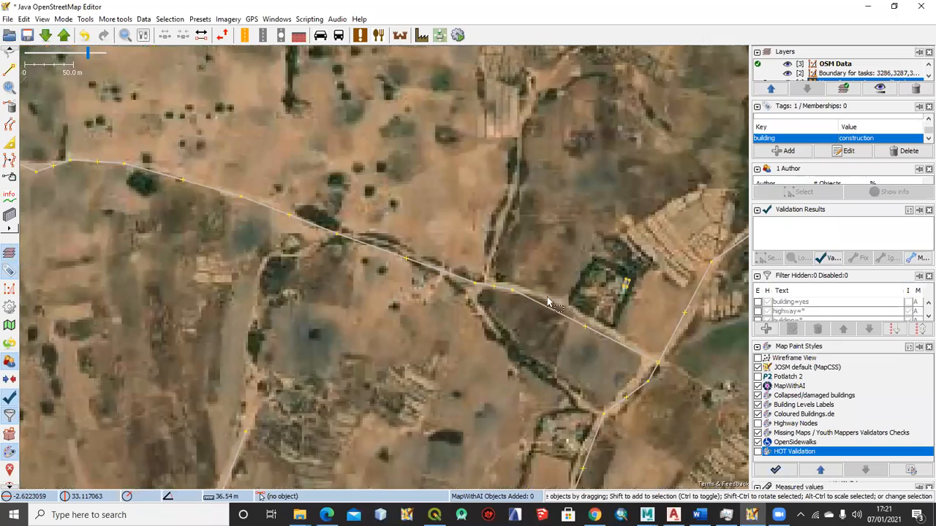
pyautogui.moveTo(649, 285); pyautogui.dragTo(392, 293)
pyautogui.scroll(2, 395, 239)
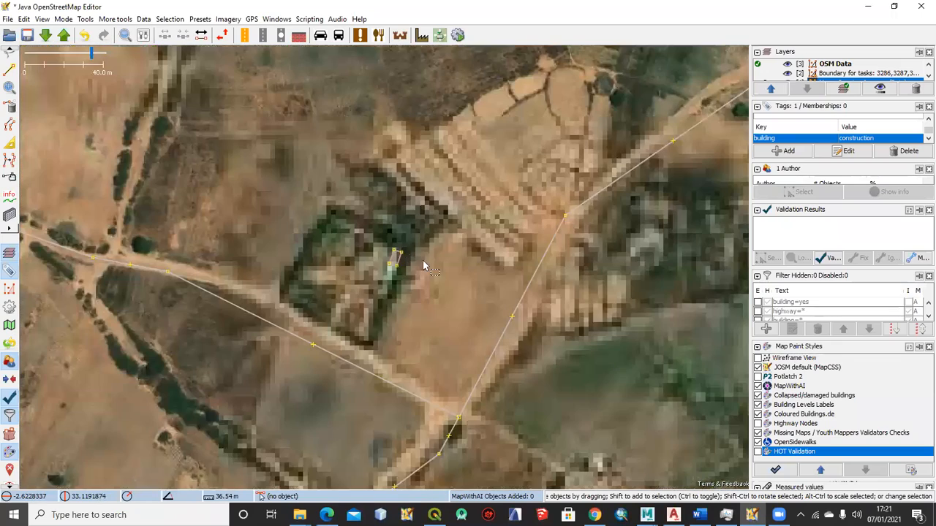
pyautogui.moveTo(519, 195); pyautogui.dragTo(245, 219)
pyautogui.moveTo(505, 293); pyautogui.dragTo(455, 258)
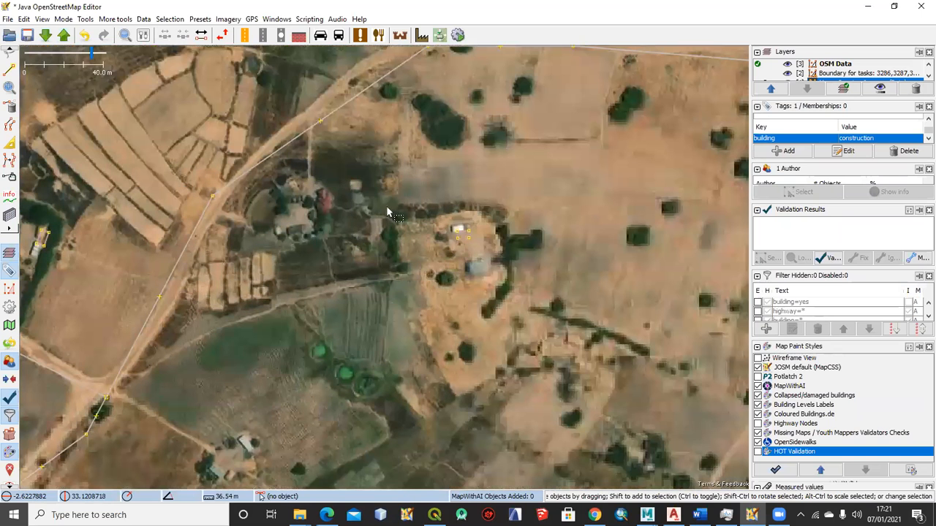
pyautogui.scroll(2, 388, 212)
pyautogui.moveTo(187, 174); pyautogui.dragTo(250, 214)
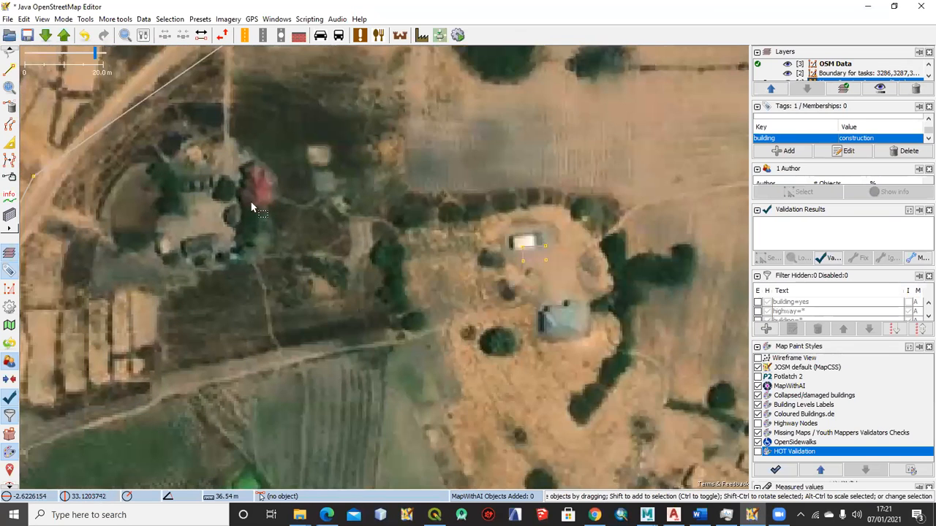
pyautogui.scroll(1, 256, 179)
pyautogui.scroll(-1, 258, 179)
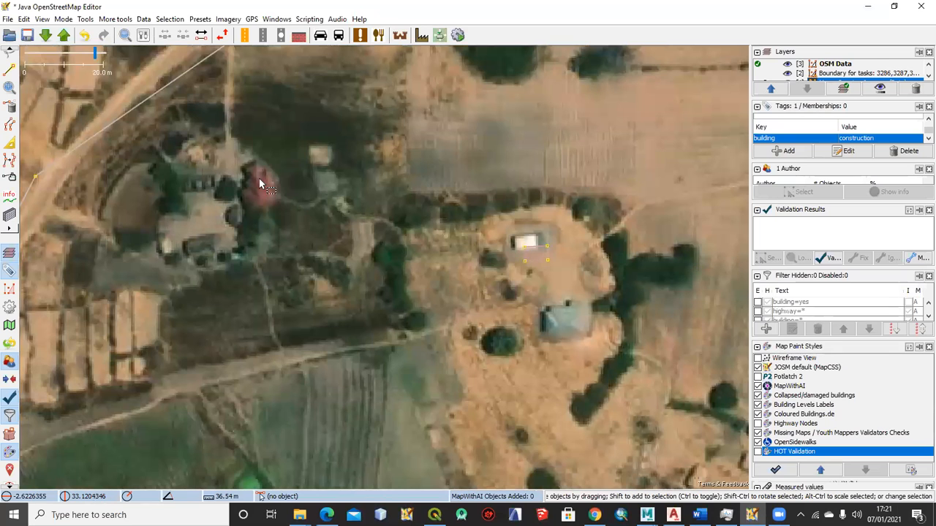
pyautogui.moveTo(373, 254); pyautogui.dragTo(244, 195)
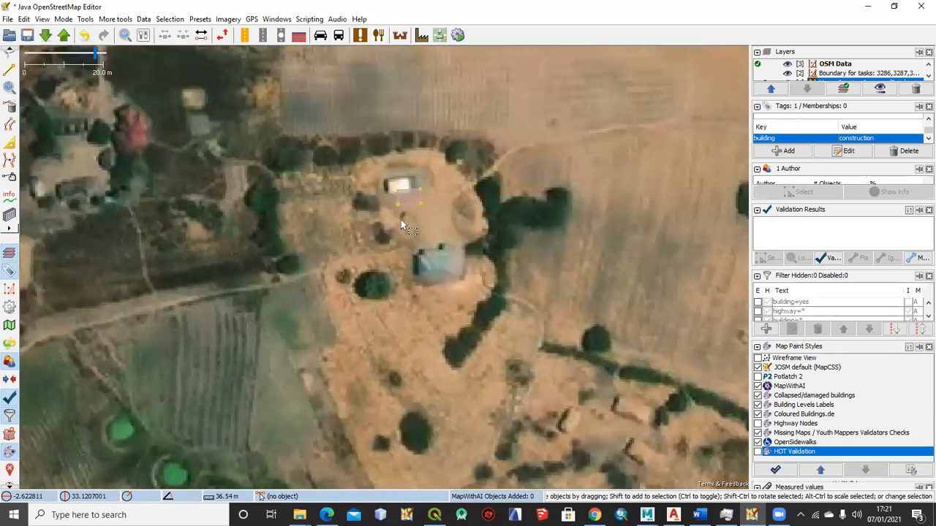
pyautogui.moveTo(397, 196); pyautogui.dragTo(387, 185)
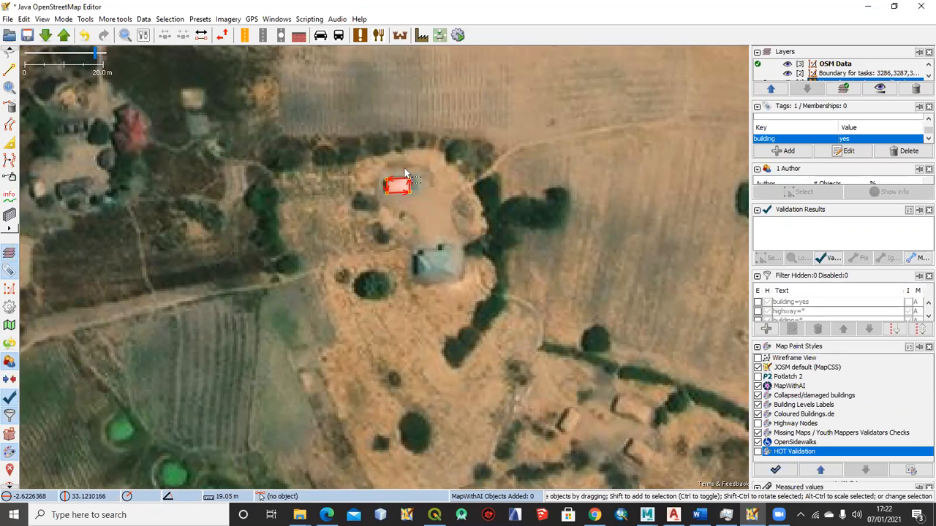
# Add an extra node midway along the north edge of the white-roofed building outline and end the drawing
pyautogui.press('a')
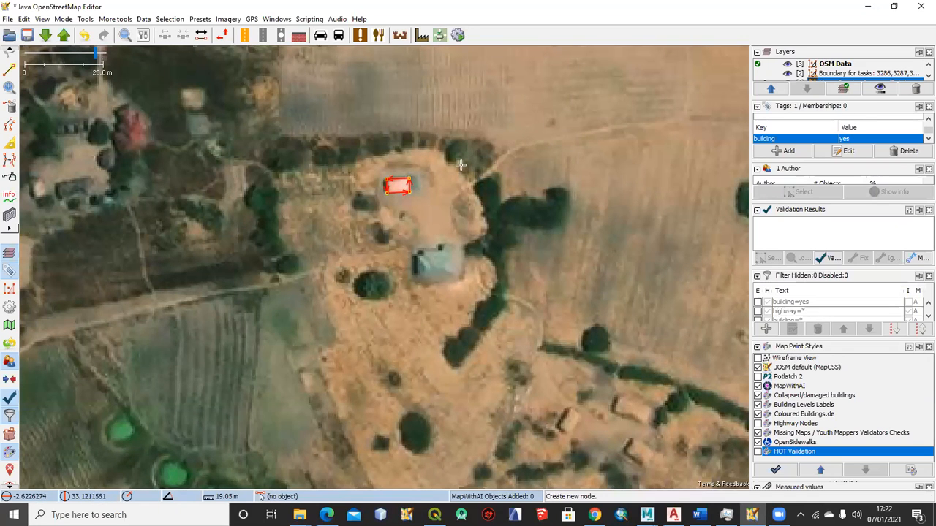
pyautogui.scroll(2, 461, 165)
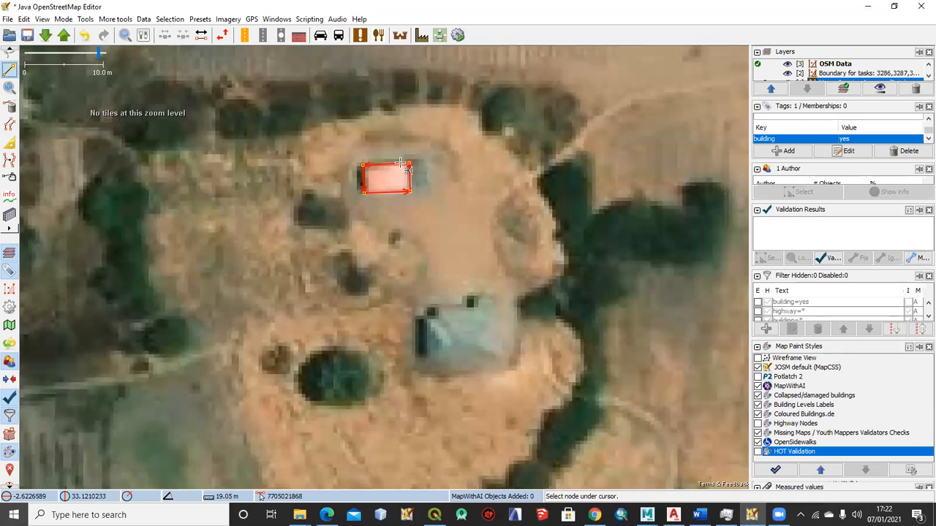
pyautogui.press('Escape')
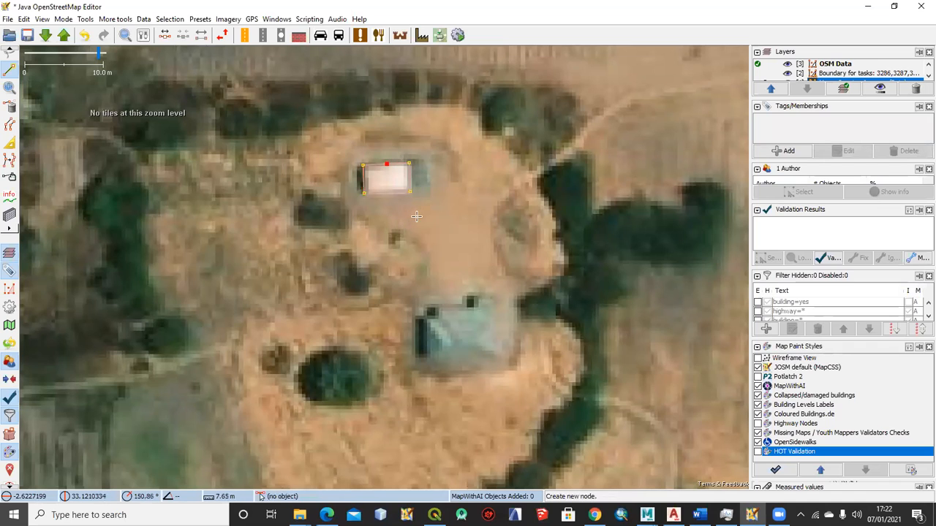
# Pull the extra node on the white-roofed building's north edge slightly outward, off the straight line
pyautogui.press('s')
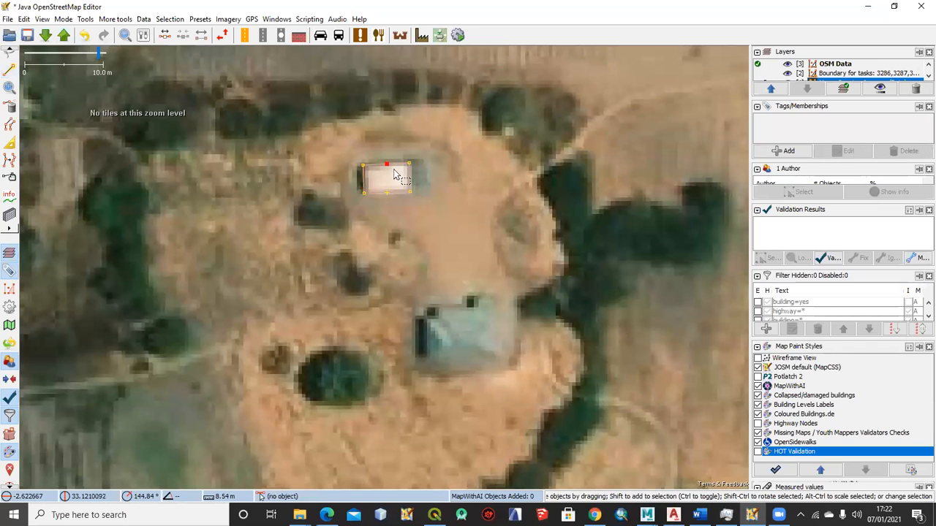
pyautogui.moveTo(386, 164); pyautogui.dragTo(390, 160)
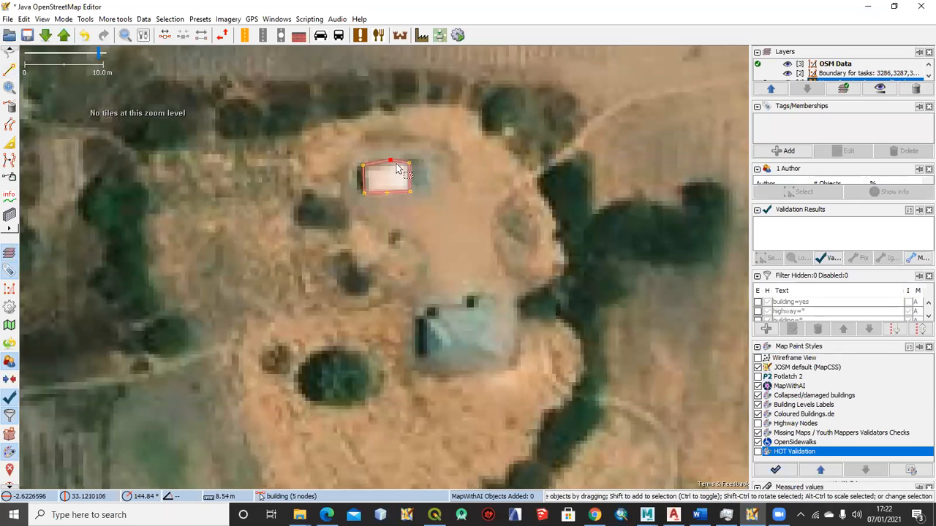
# Line the extra node up with the corner nodes to straighten the north edge, and select the building outline
pyautogui.click(372, 188)
pyautogui.click(364, 168)
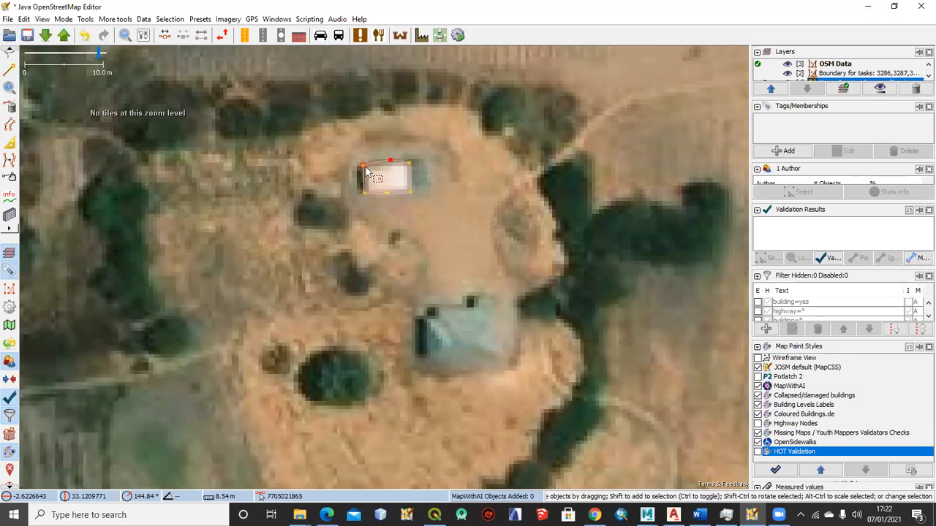
pyautogui.click(364, 168)
pyautogui.click(365, 194)
pyautogui.click(410, 176)
pyautogui.click(390, 159)
pyautogui.click(397, 194)
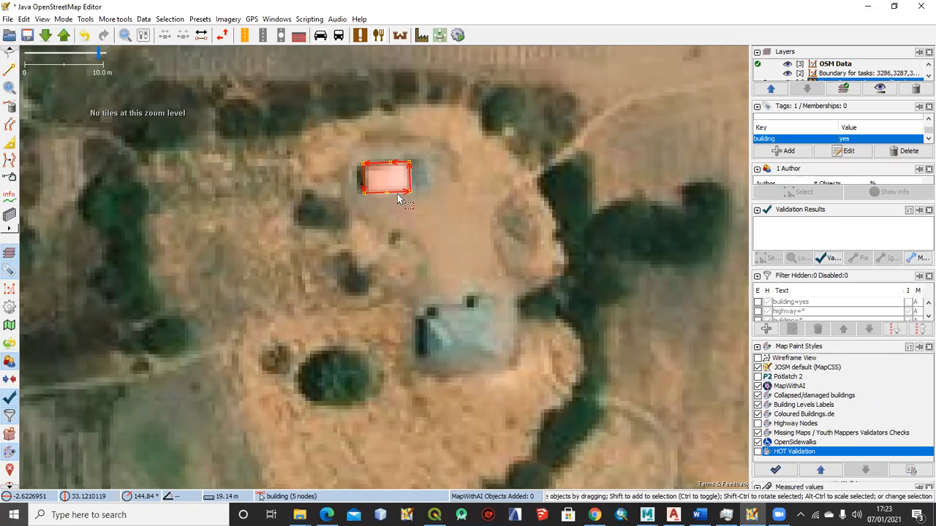
# Select the white-roofed building together with all its nodes and reduce the outline to its four corners with Simplify Area
pyautogui.scroll(-3, 401, 199)
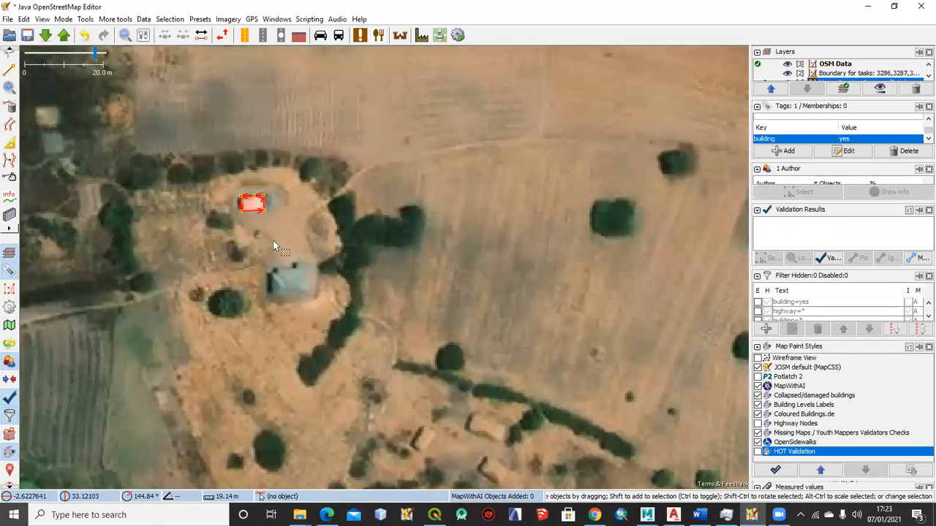
pyautogui.scroll(-2, 275, 246)
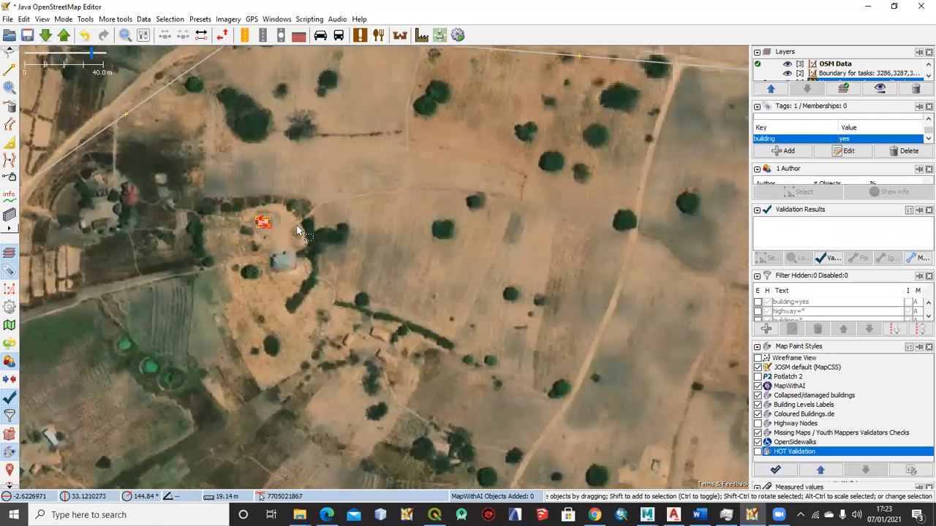
pyautogui.scroll(2, 297, 231)
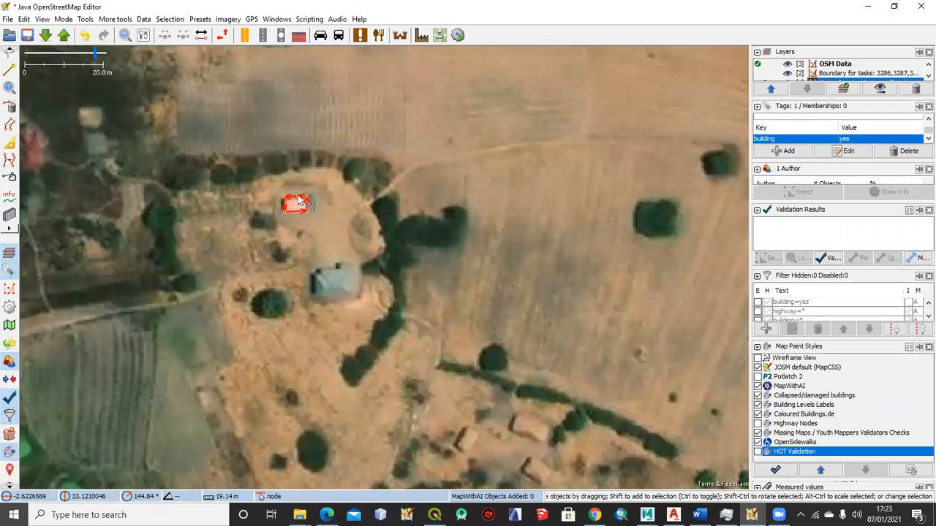
pyautogui.click(298, 196)
pyautogui.click(345, 216)
pyautogui.scroll(-2, 323, 225)
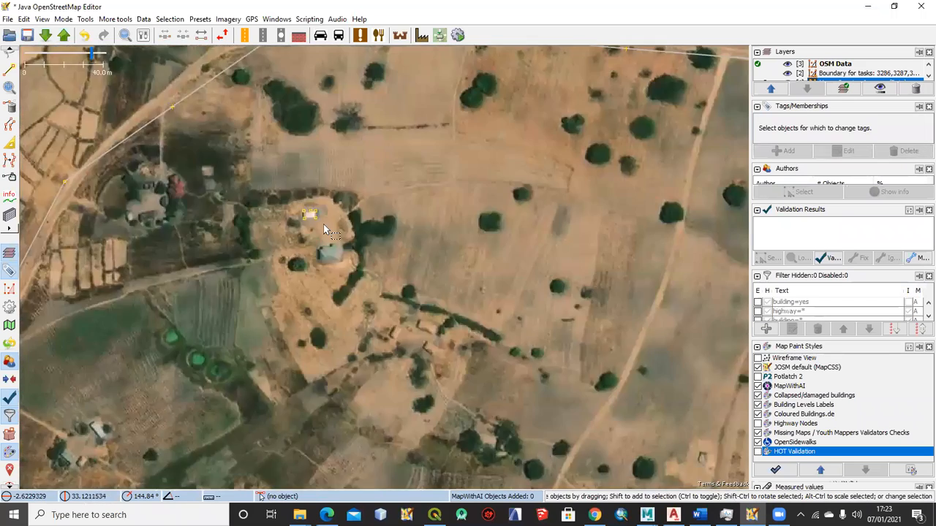
pyautogui.moveTo(308, 240)
pyautogui.mouseDown()
pyautogui.moveTo(341, 203)
pyautogui.moveTo(312, 230)
pyautogui.mouseUp()
pyautogui.scroll(2, 312, 230)
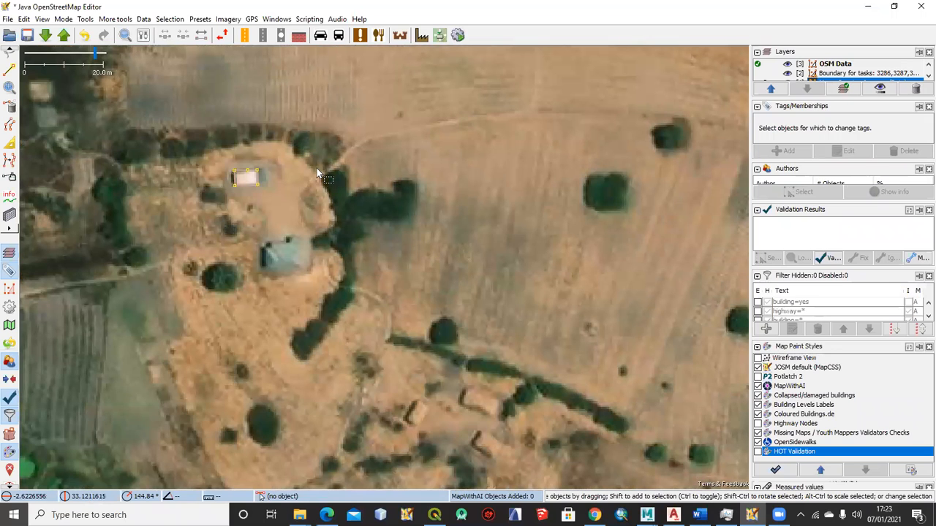
pyautogui.scroll(-1, 317, 168)
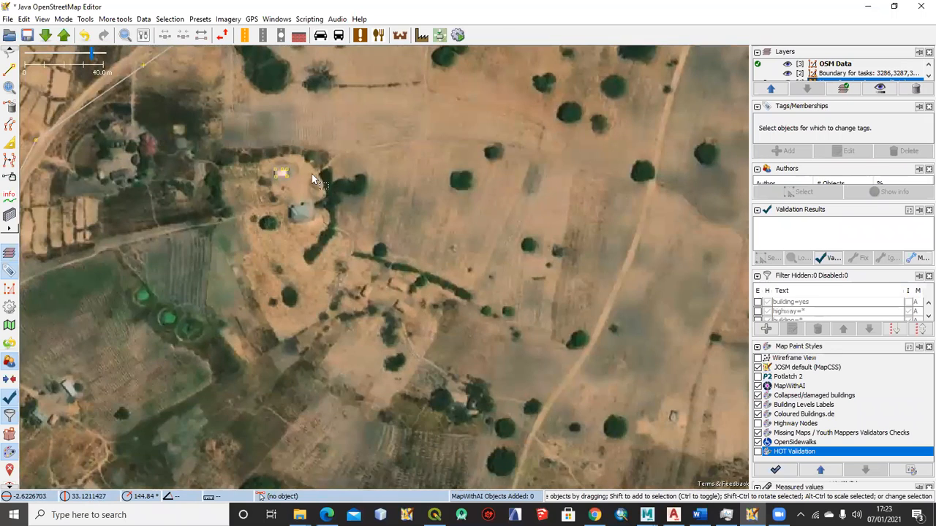
pyautogui.scroll(1, 257, 216)
pyautogui.scroll(-1, 352, 176)
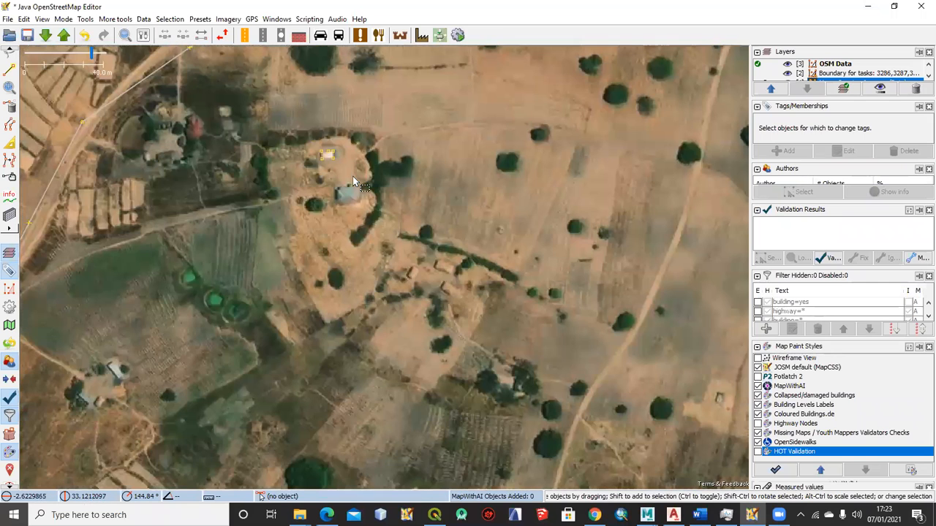
pyautogui.moveTo(357, 181); pyautogui.dragTo(338, 223)
pyautogui.moveTo(296, 174); pyautogui.dragTo(373, 215)
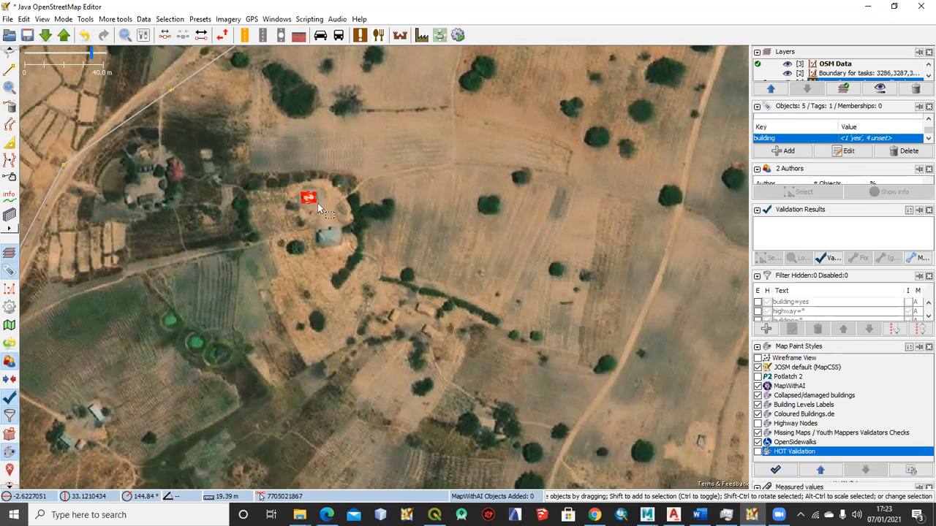
pyautogui.scroll(6, 317, 202)
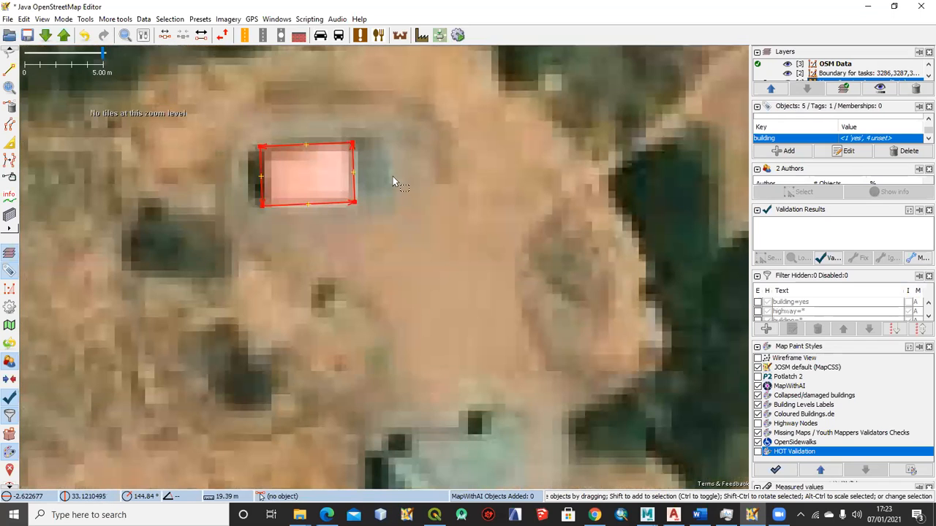
# Shift the simplified building outline slightly southeast to fit the white roof in the imagery
pyautogui.click(369, 185)
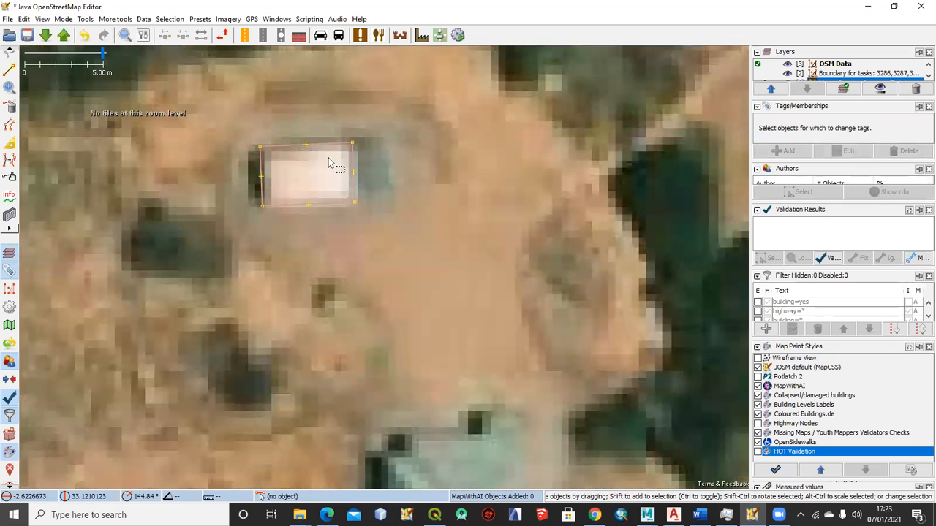
pyautogui.moveTo(325, 142); pyautogui.dragTo(329, 144)
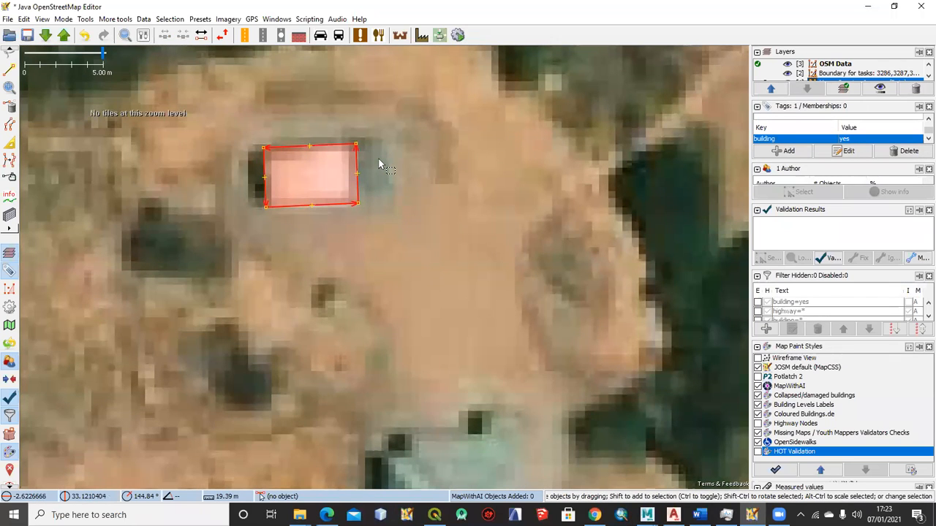
# Move the small building outline in the hedged compound west of the road slightly northwest to match the imagery
pyautogui.scroll(-2, 379, 165)
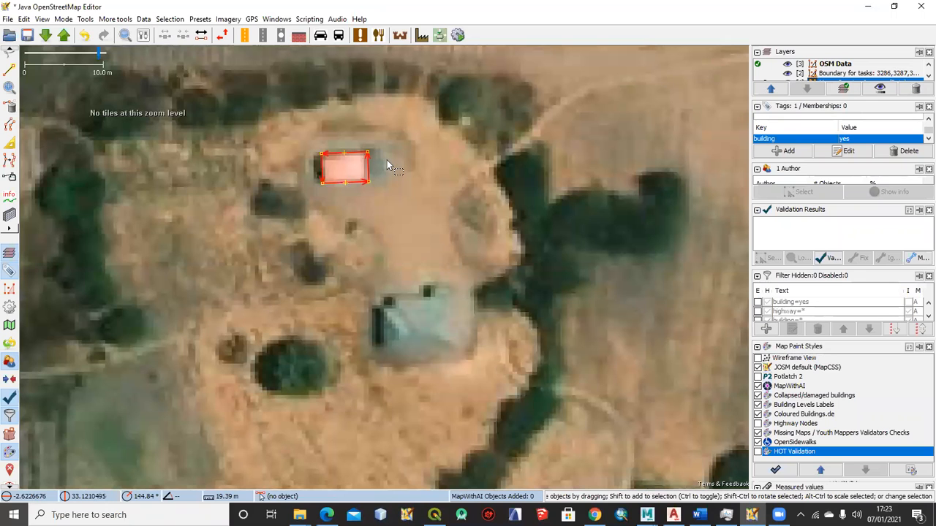
pyautogui.scroll(-3, 391, 175)
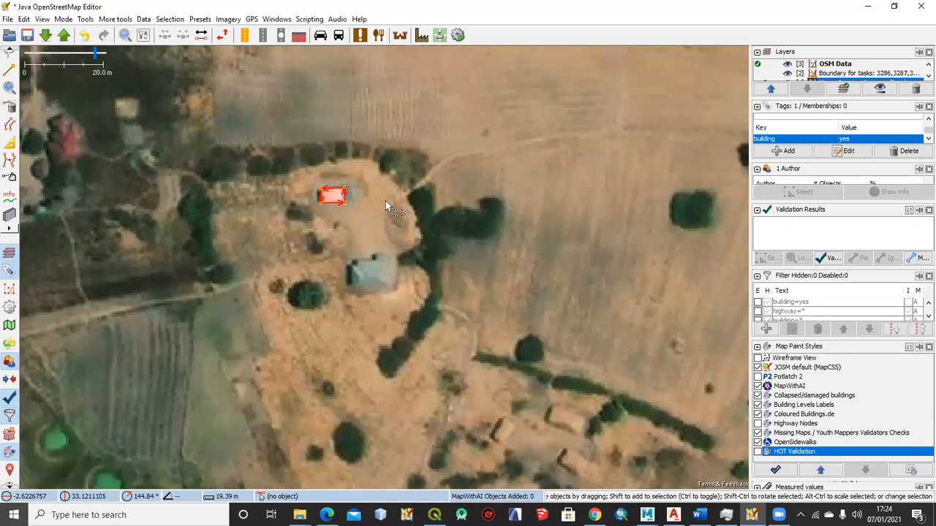
pyautogui.scroll(-3, 379, 202)
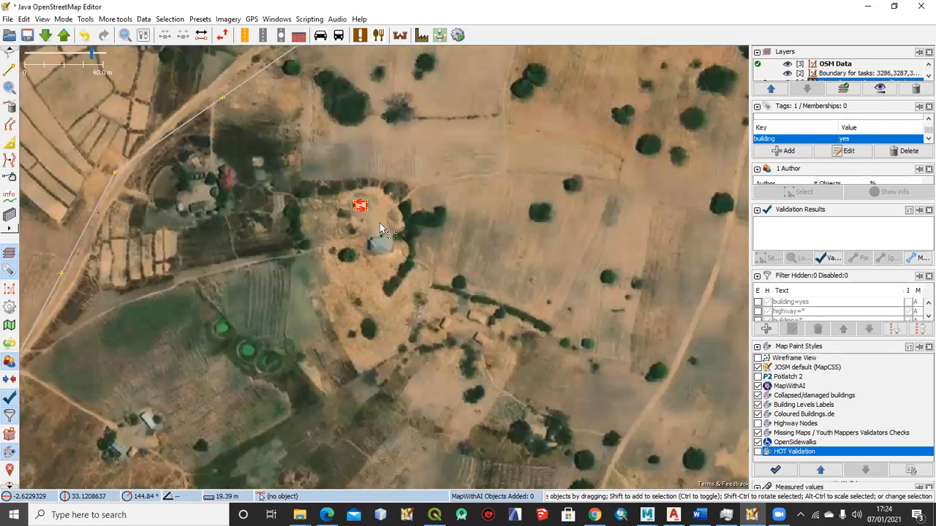
pyautogui.moveTo(403, 211); pyautogui.dragTo(431, 173)
pyautogui.moveTo(261, 191); pyautogui.dragTo(319, 229)
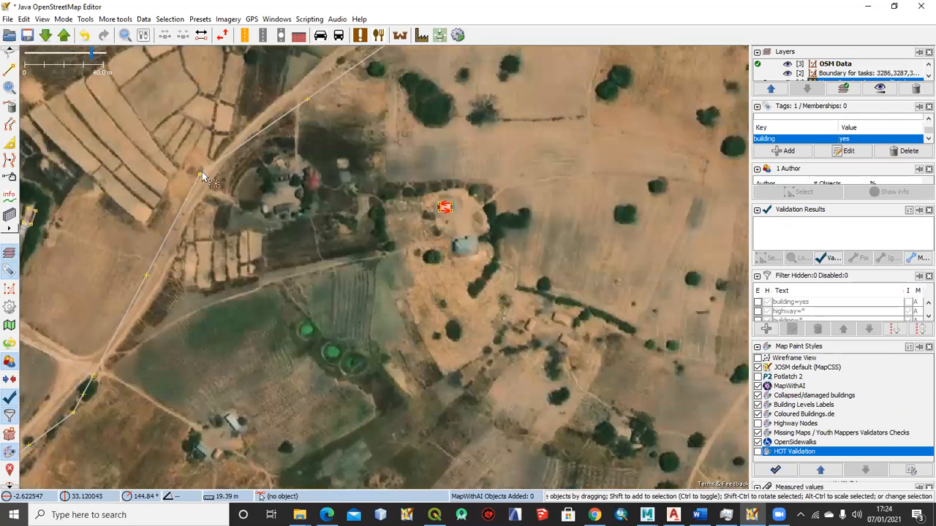
pyautogui.click(202, 172)
pyautogui.moveTo(244, 206); pyautogui.dragTo(293, 178)
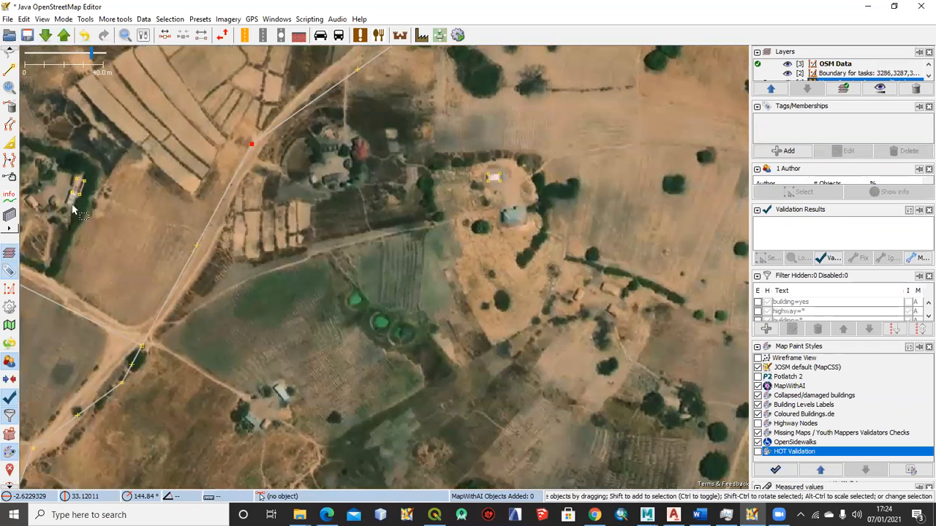
pyautogui.moveTo(82, 205); pyautogui.dragTo(95, 195)
pyautogui.scroll(2, 95, 168)
pyautogui.click(93, 165)
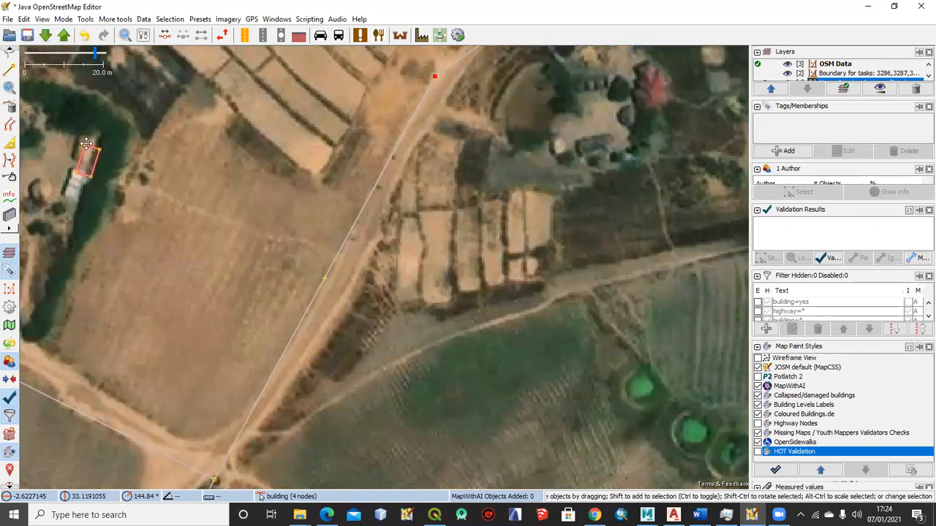
pyautogui.click(87, 148)
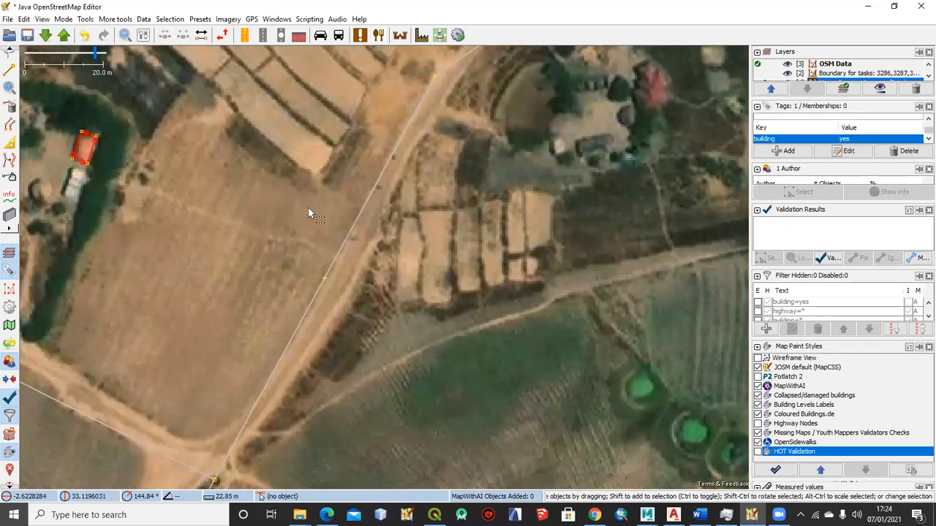
# Move the long five-node building outline near the dirt road junction slightly northwest over the roof in the imagery
pyautogui.scroll(-1, 438, 227)
pyautogui.scroll(-1, 472, 216)
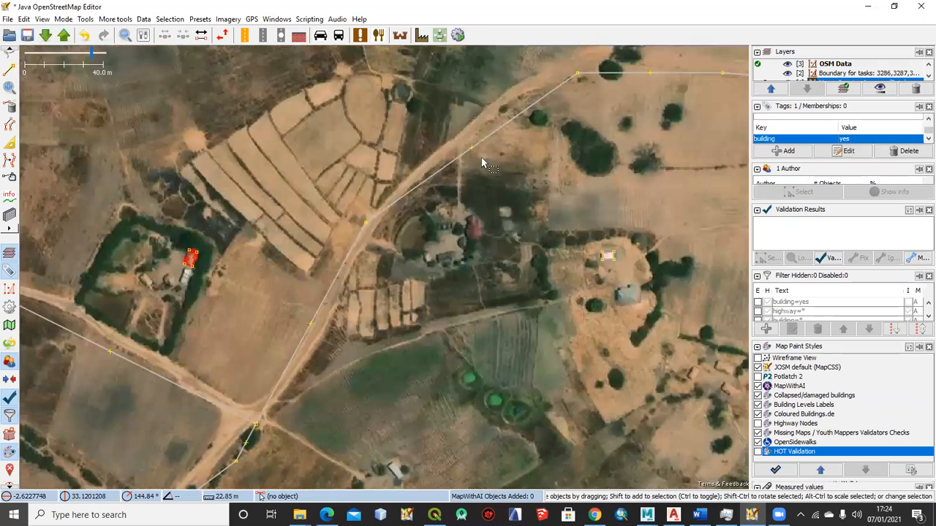
pyautogui.moveTo(475, 170); pyautogui.dragTo(428, 222)
pyautogui.scroll(-4, 472, 219)
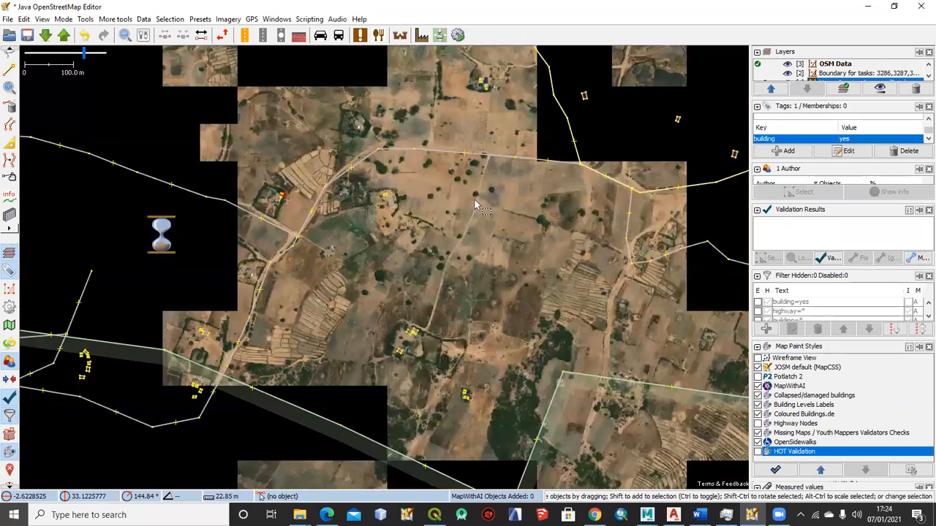
pyautogui.scroll(4, 424, 186)
pyautogui.moveTo(422, 187); pyautogui.dragTo(433, 245)
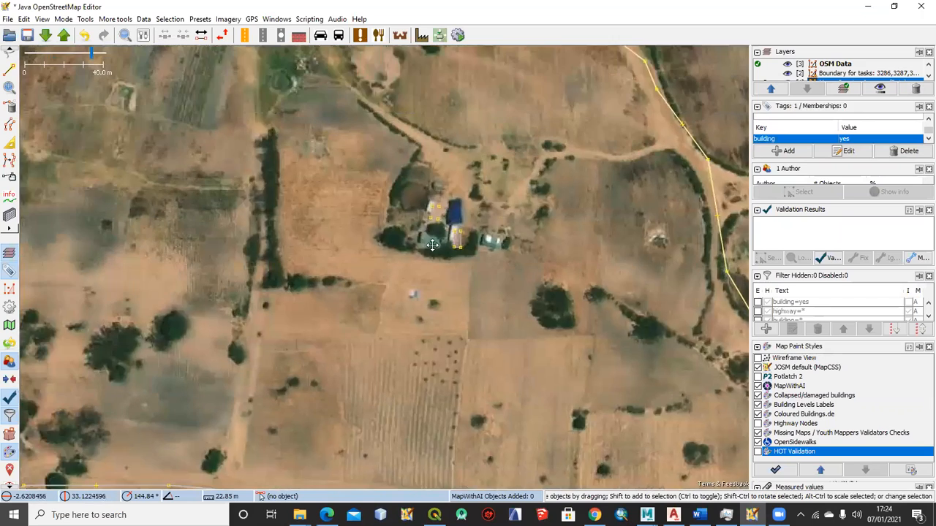
pyautogui.scroll(-4, 433, 245)
pyautogui.scroll(2, 188, 268)
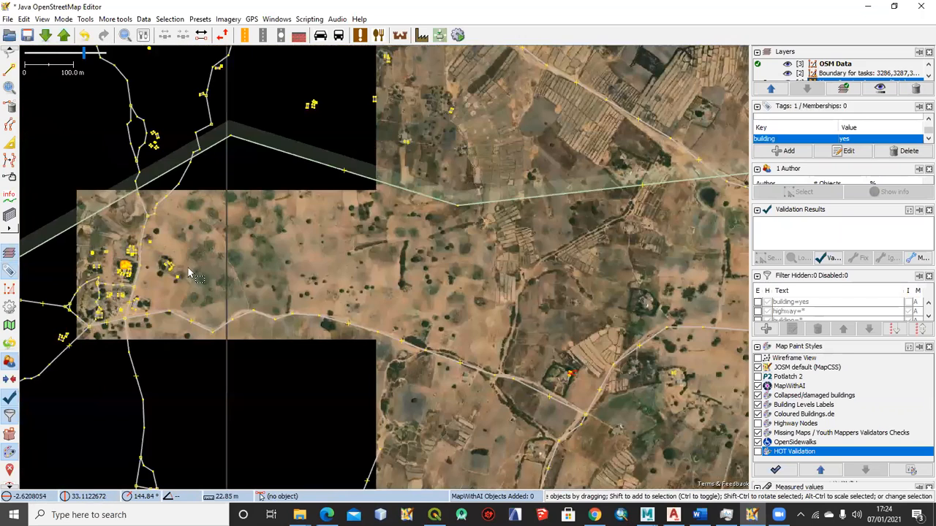
pyautogui.scroll(2, 206, 255)
pyautogui.scroll(2, 133, 249)
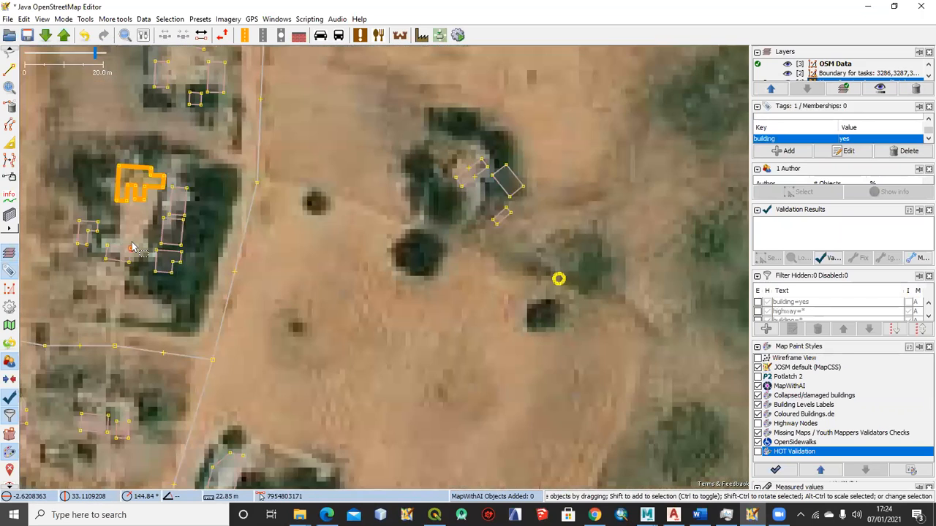
pyautogui.scroll(-1, 271, 246)
pyautogui.scroll(-1, 271, 244)
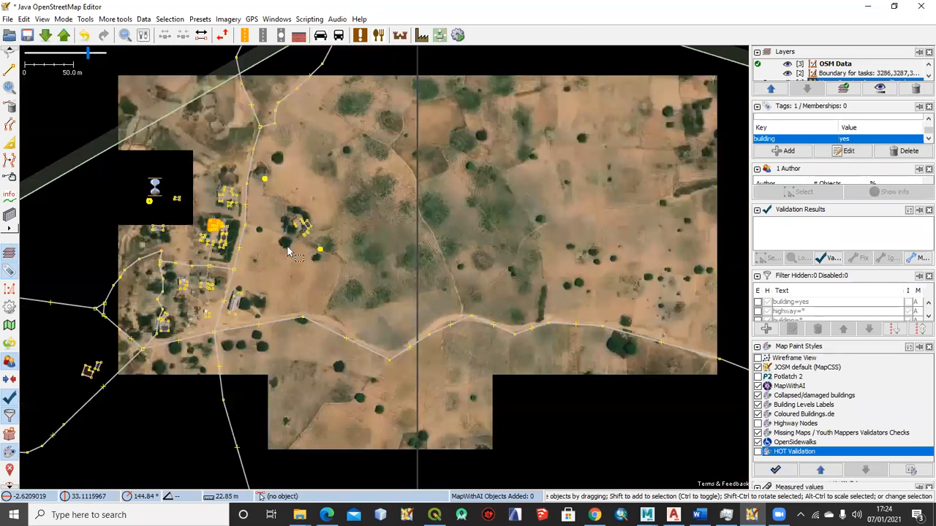
pyautogui.scroll(2, 278, 237)
pyautogui.click(238, 306)
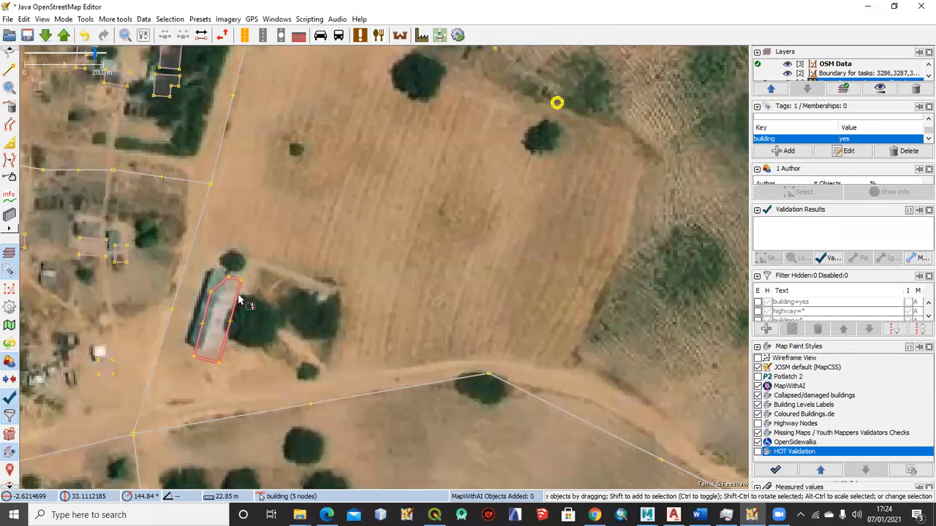
pyautogui.moveTo(239, 302); pyautogui.dragTo(231, 290)
# Fit the long building's north and southeast corner nodes to the roof, and square the outline with Orthogonalize Shape
pyautogui.scroll(2, 298, 298)
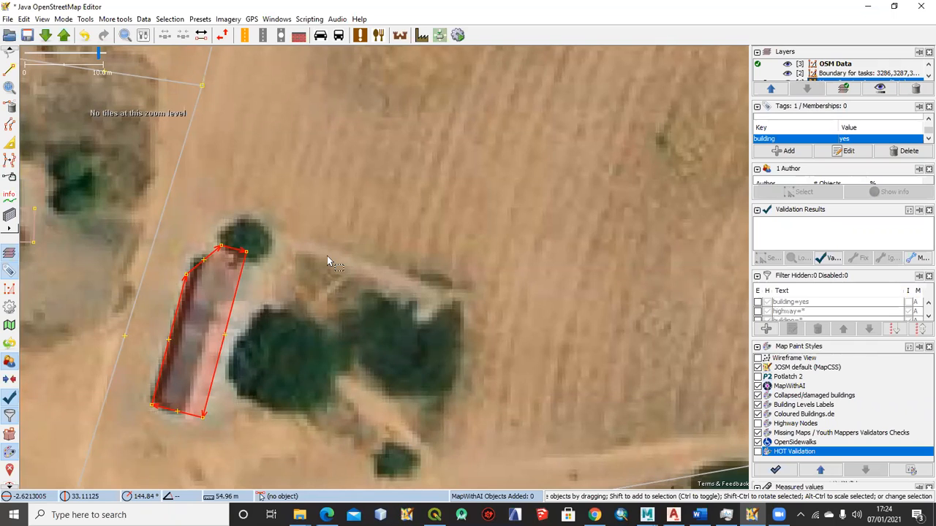
pyautogui.moveTo(219, 247); pyautogui.dragTo(240, 263)
pyautogui.moveTo(203, 421); pyautogui.dragTo(193, 417)
pyautogui.click(200, 393)
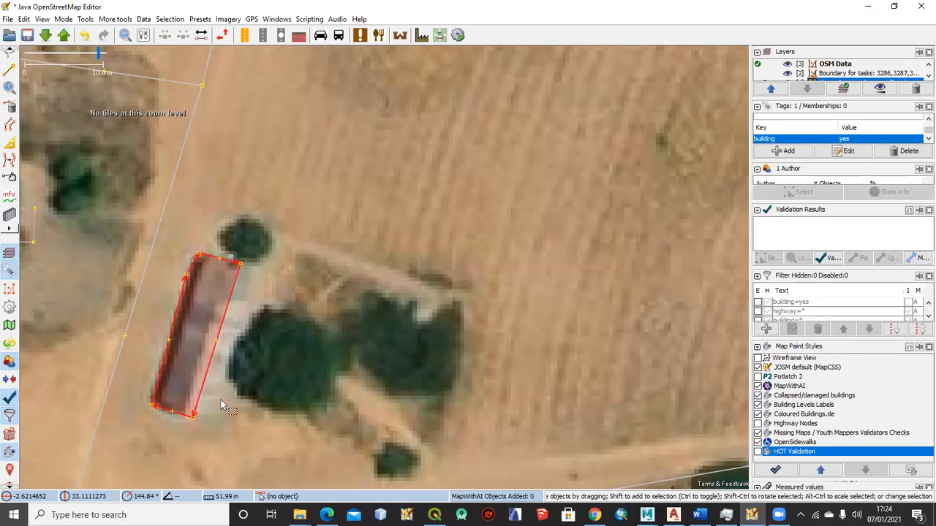
pyautogui.press('q')
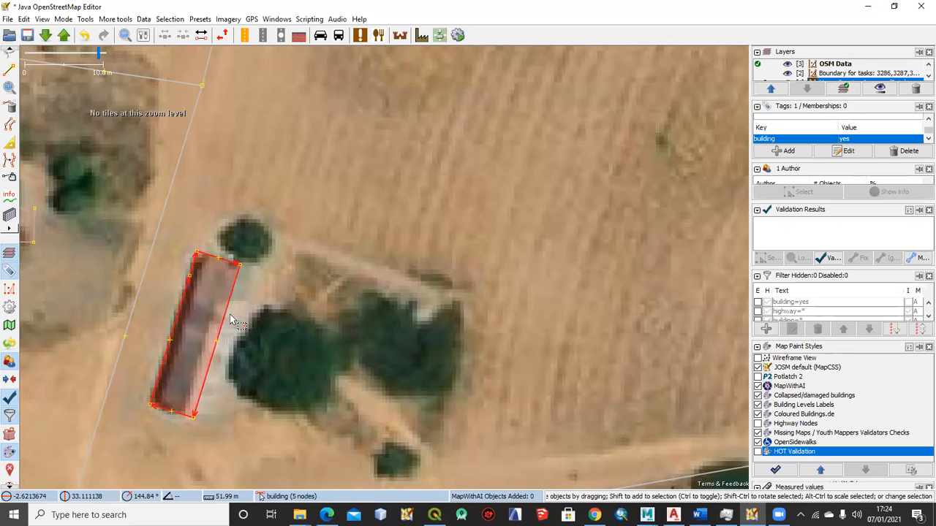
# Remove the surplus node from the long building outline near the dirt road junction with Simplify Area, and clear the selection
pyautogui.scroll(-2, 231, 320)
pyautogui.scroll(2, 226, 321)
pyautogui.moveTo(271, 355); pyautogui.dragTo(300, 312)
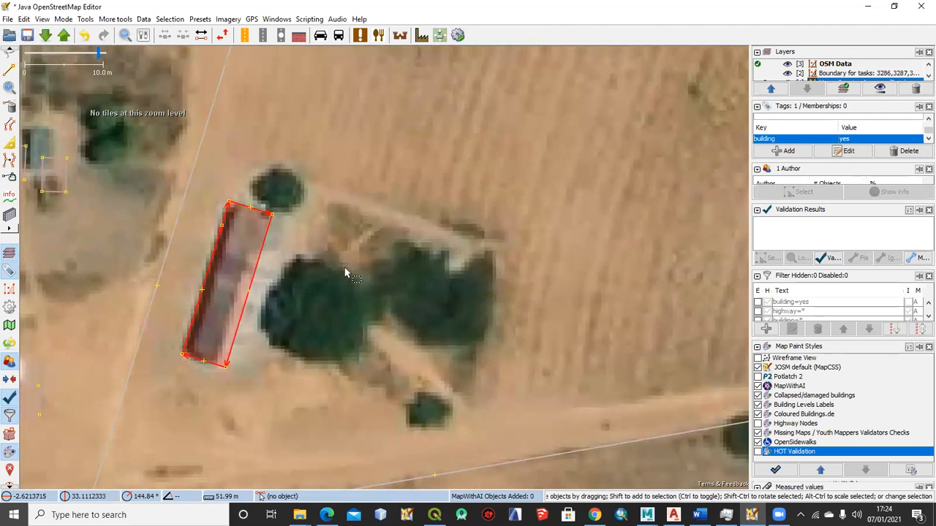
pyautogui.scroll(-2, 347, 273)
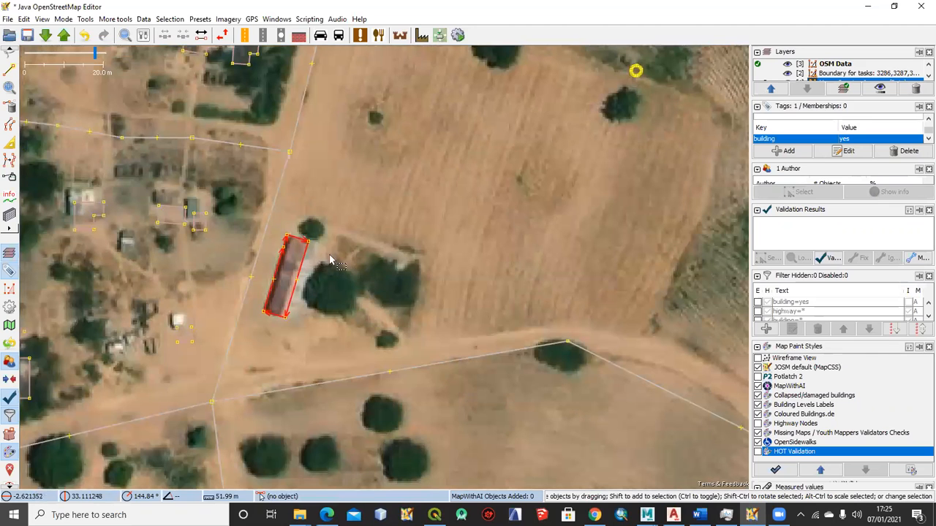
pyautogui.moveTo(241, 215); pyautogui.dragTo(367, 344)
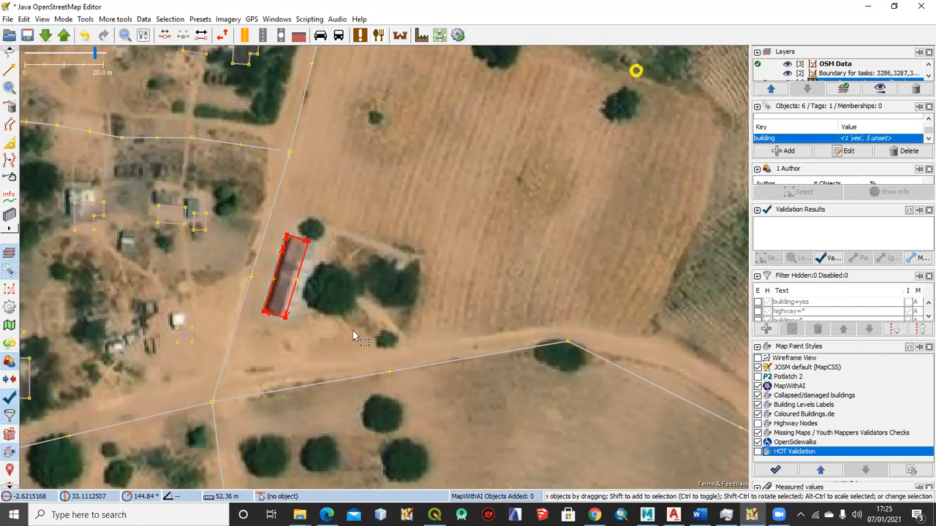
pyautogui.hotkey('ctrl', 'shift', 'y')
pyautogui.scroll(2, 258, 262)
pyautogui.click(368, 274)
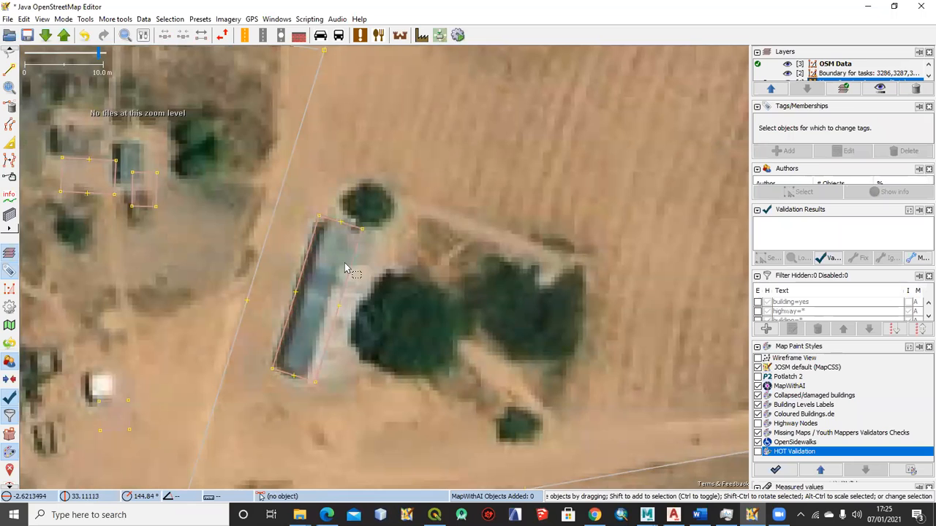
# Move the small square building outline southwest of the long building slightly northwest onto the white roof in the imagery
pyautogui.scroll(-2, 383, 301)
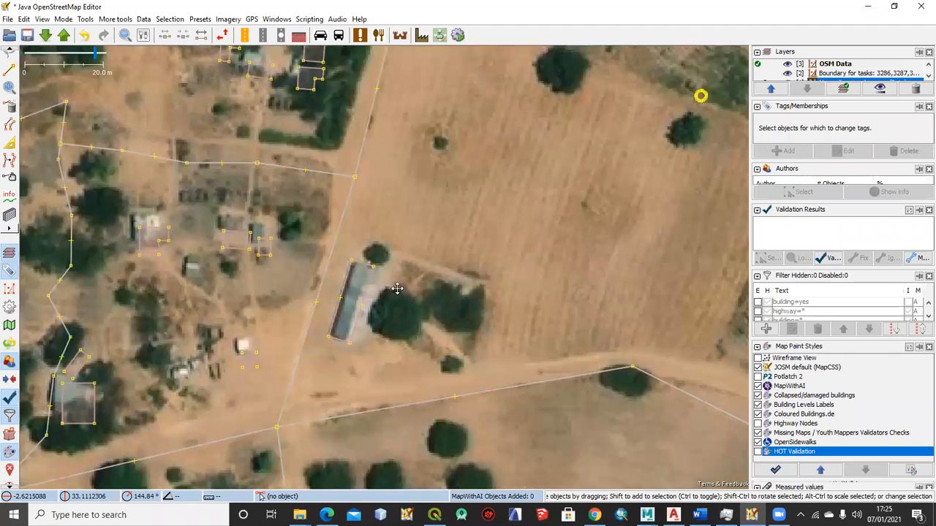
pyautogui.moveTo(397, 288); pyautogui.dragTo(420, 245)
pyautogui.moveTo(256, 245); pyautogui.dragTo(293, 308)
pyautogui.moveTo(345, 350); pyautogui.dragTo(345, 227)
pyautogui.scroll(2, 282, 234)
pyautogui.moveTo(284, 233); pyautogui.dragTo(270, 207)
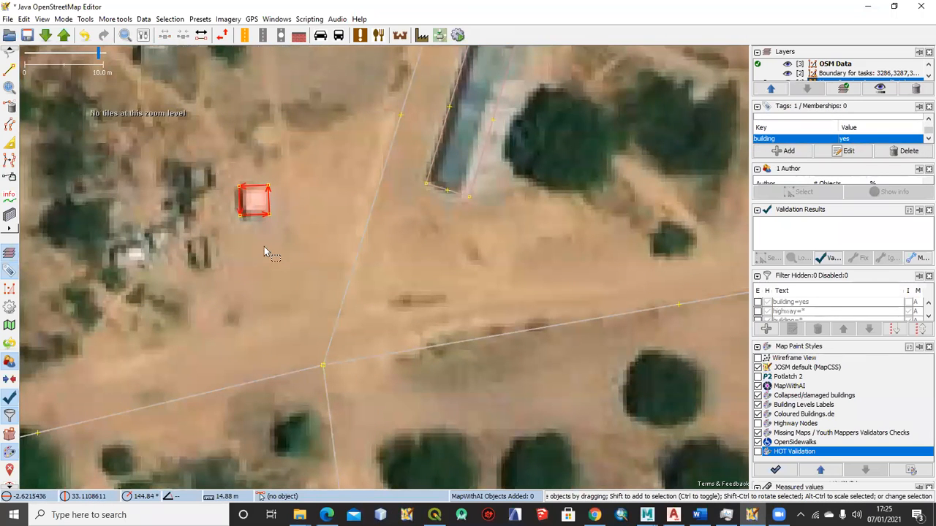
# Move the irregular 12-node construction building outline in the hedged compound slightly north to match the imagery
pyautogui.scroll(-4, 265, 247)
pyautogui.moveTo(455, 117); pyautogui.dragTo(375, 208)
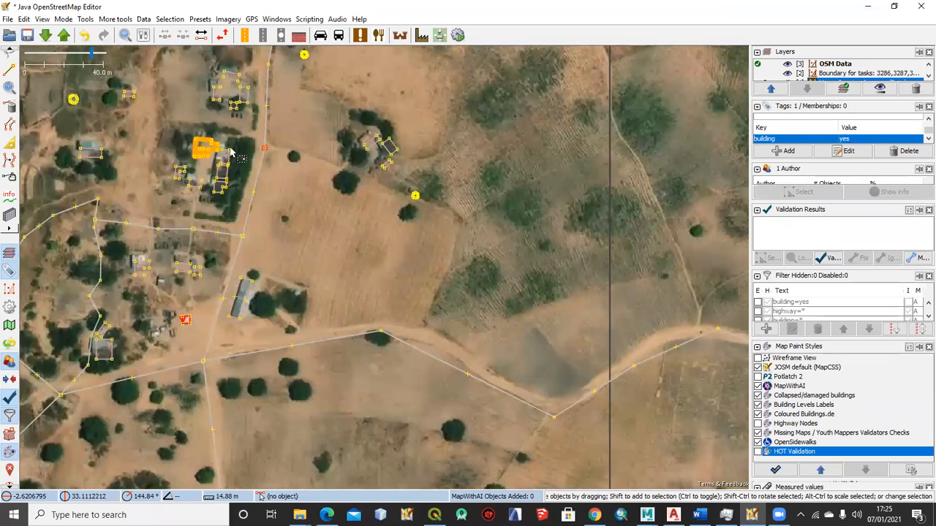
pyautogui.moveTo(239, 170); pyautogui.dragTo(355, 236)
pyautogui.scroll(2, 343, 231)
pyautogui.click(319, 207)
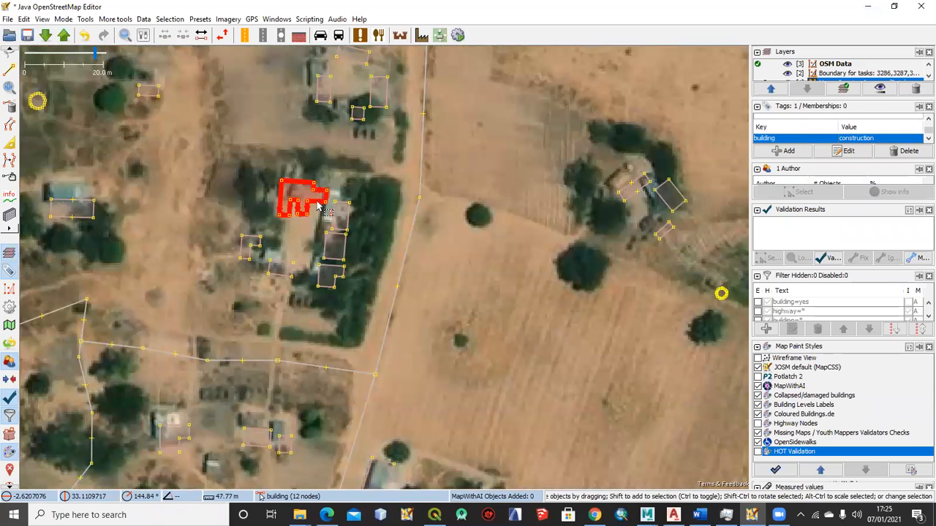
pyautogui.moveTo(320, 207)
pyautogui.mouseDown()
pyautogui.moveTo(307, 188)
pyautogui.moveTo(318, 192)
pyautogui.mouseUp()
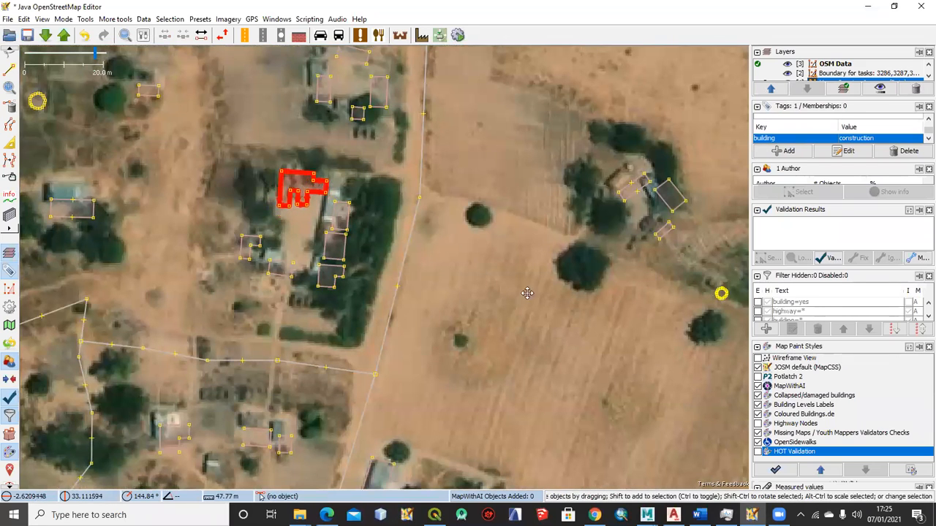
# Move the rectangular building outline south of the round hut slightly northwest onto its roof in the imagery
pyautogui.scroll(-2, 525, 293)
pyautogui.scroll(-2, 490, 292)
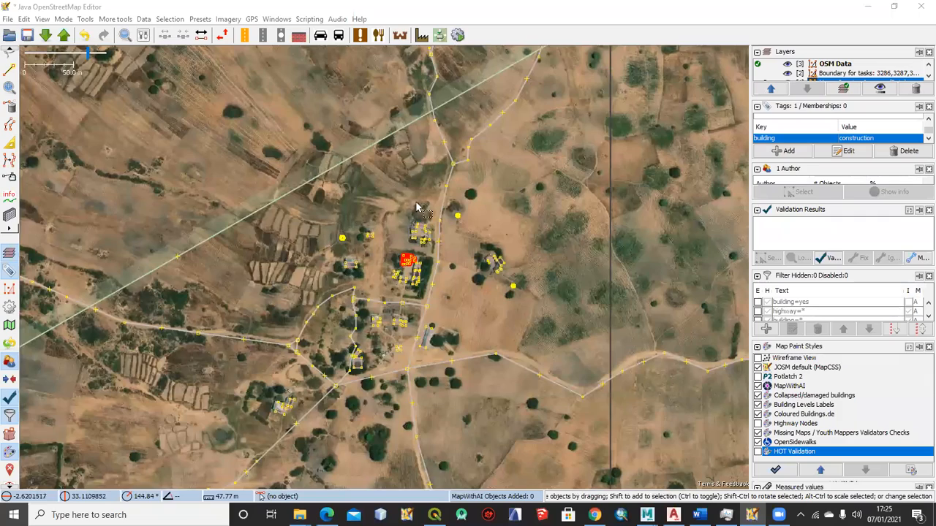
pyautogui.scroll(1, 417, 208)
pyautogui.scroll(1, 402, 196)
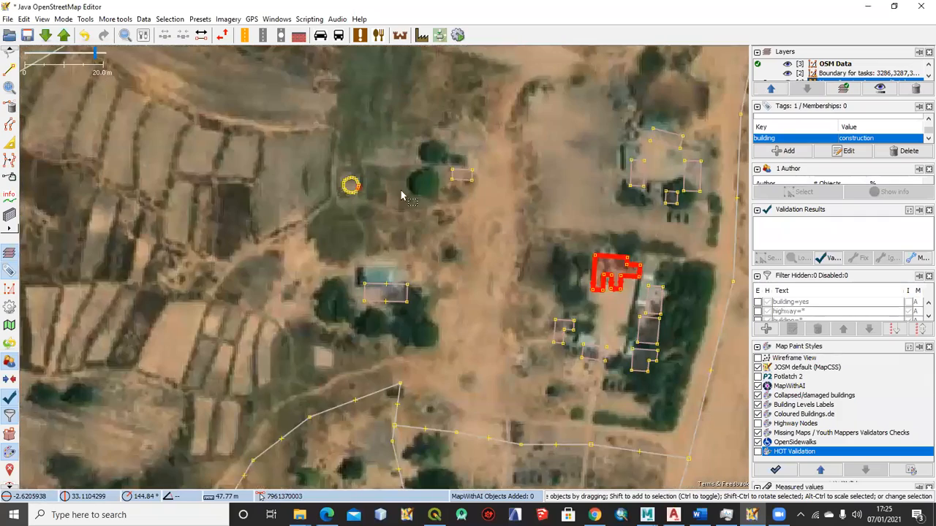
pyautogui.moveTo(401, 196); pyautogui.dragTo(281, 168)
pyautogui.scroll(-1, 347, 182)
pyautogui.moveTo(349, 201); pyautogui.dragTo(296, 194)
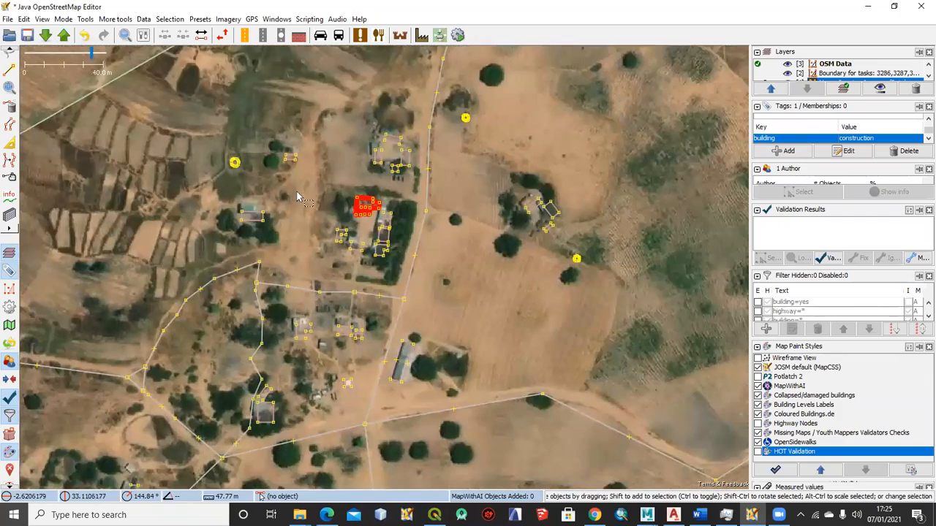
pyautogui.scroll(2, 267, 192)
pyautogui.scroll(-1, 271, 191)
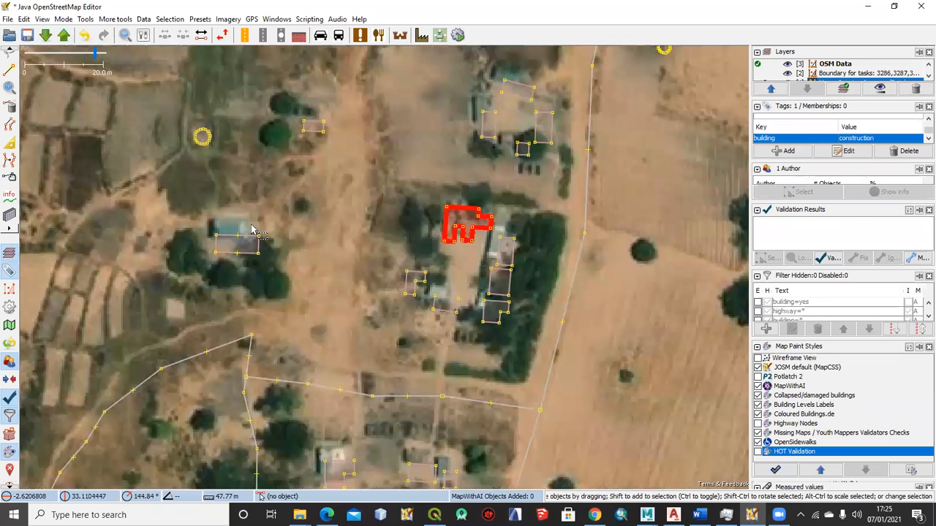
pyautogui.moveTo(252, 238); pyautogui.dragTo(244, 222)
# Select the round hut outline with all its nodes and examine its fit against the imagery up close
pyautogui.scroll(-1, 395, 225)
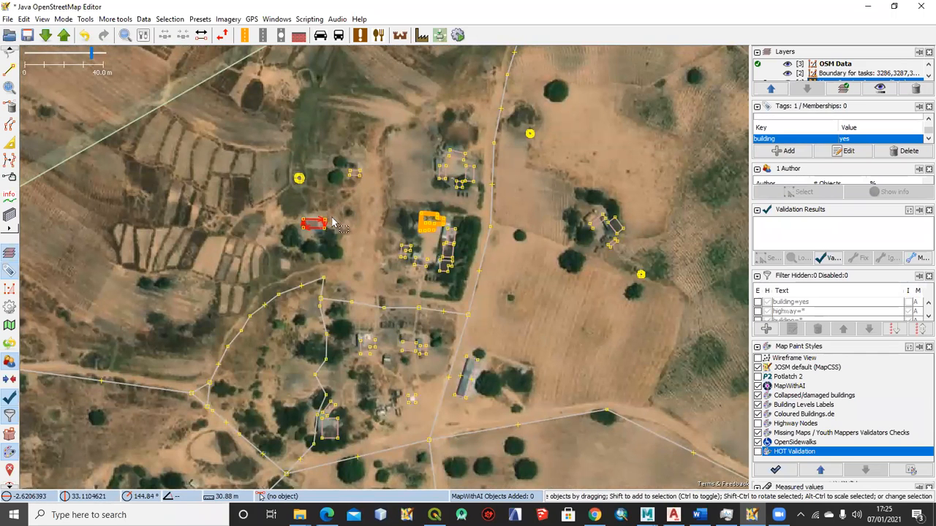
pyautogui.scroll(-1, 386, 229)
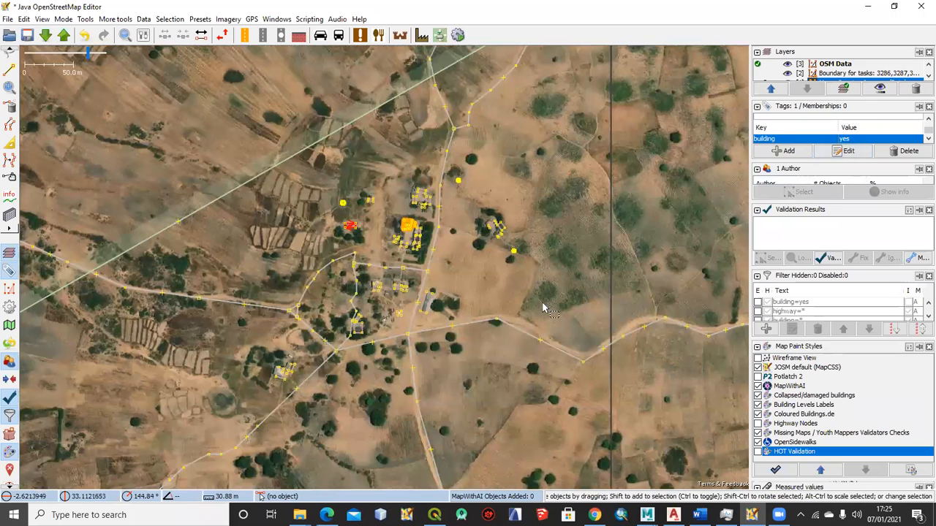
pyautogui.scroll(3, 354, 210)
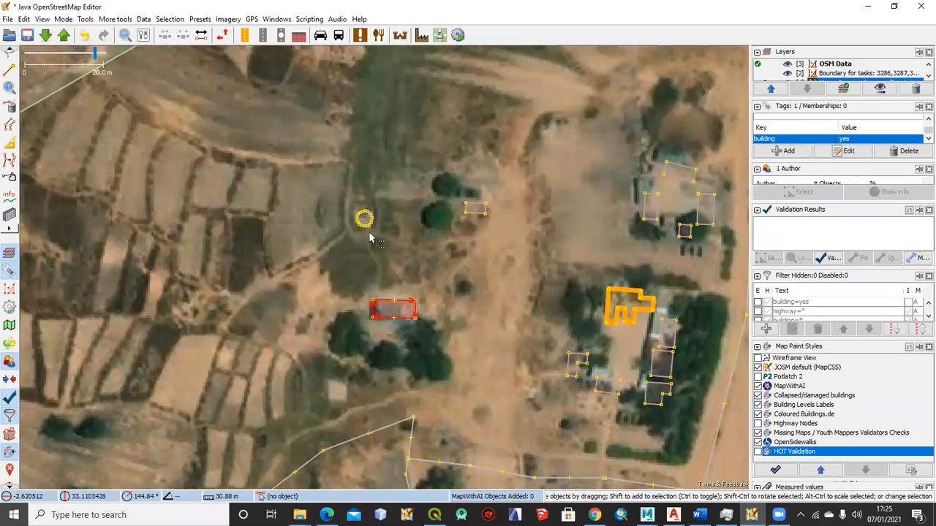
pyautogui.scroll(2, 378, 225)
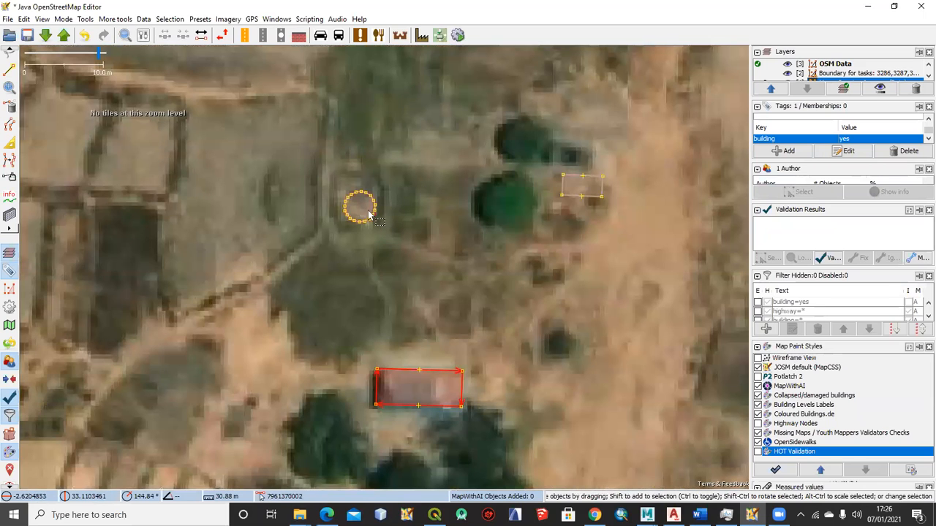
pyautogui.moveTo(310, 162); pyautogui.dragTo(424, 258)
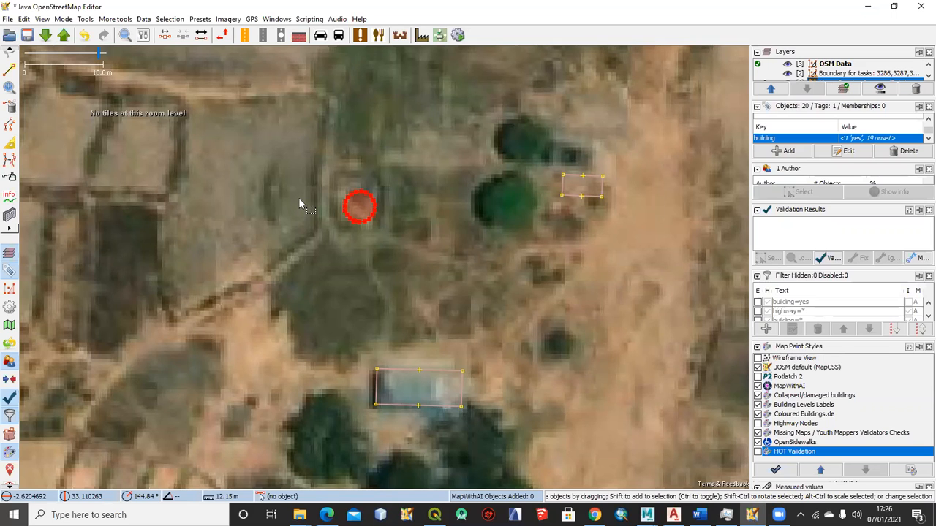
pyautogui.scroll(2, 355, 210)
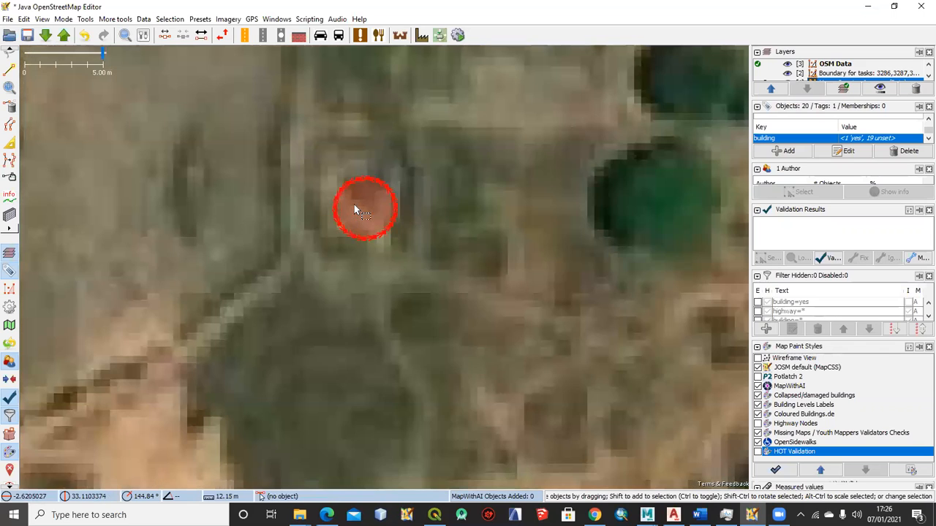
pyautogui.click(413, 216)
pyautogui.moveTo(275, 155); pyautogui.dragTo(466, 273)
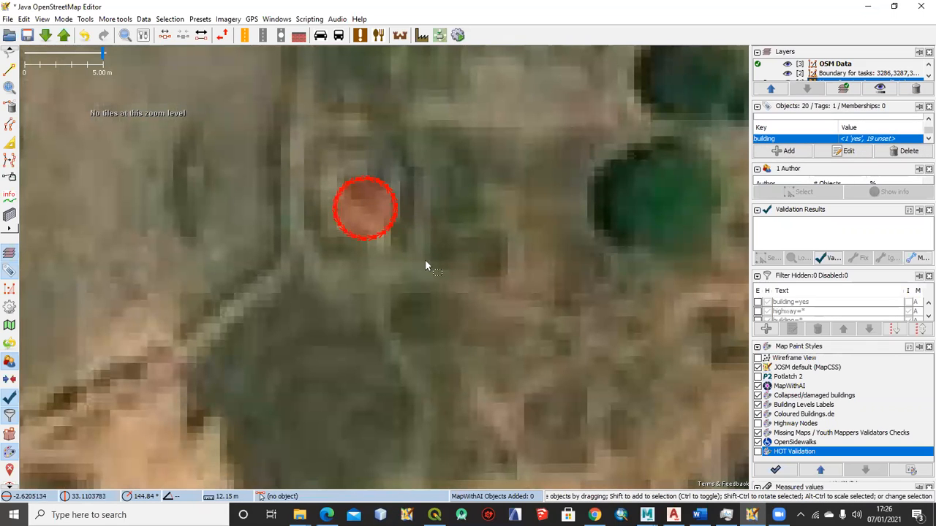
pyautogui.scroll(-3, 408, 266)
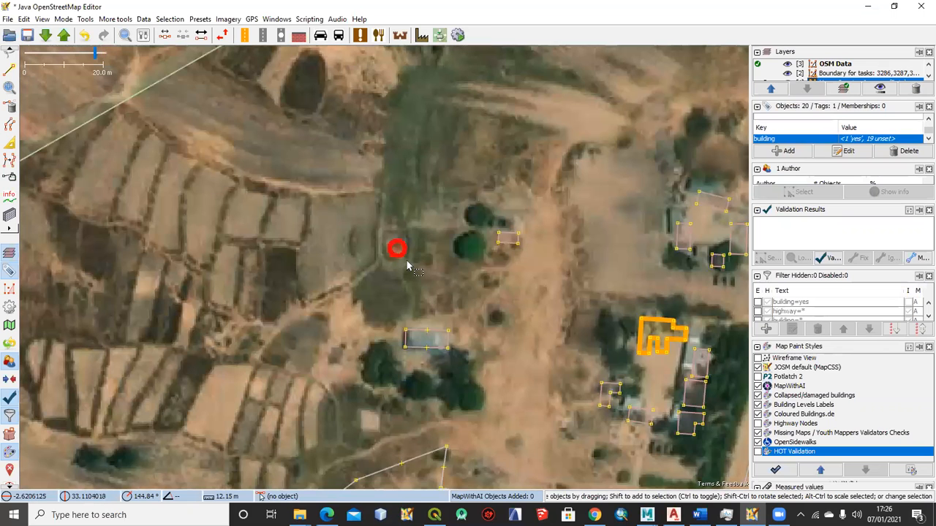
# Compare the round hut outline and the rectangular building south of it with the imagery
pyautogui.moveTo(432, 274); pyautogui.dragTo(327, 212)
pyautogui.moveTo(400, 218); pyautogui.dragTo(344, 171)
pyautogui.click(341, 152)
pyautogui.scroll(2, 346, 224)
pyautogui.moveTo(359, 223); pyautogui.dragTo(453, 172)
pyautogui.click(276, 214)
pyautogui.scroll(-1, 402, 245)
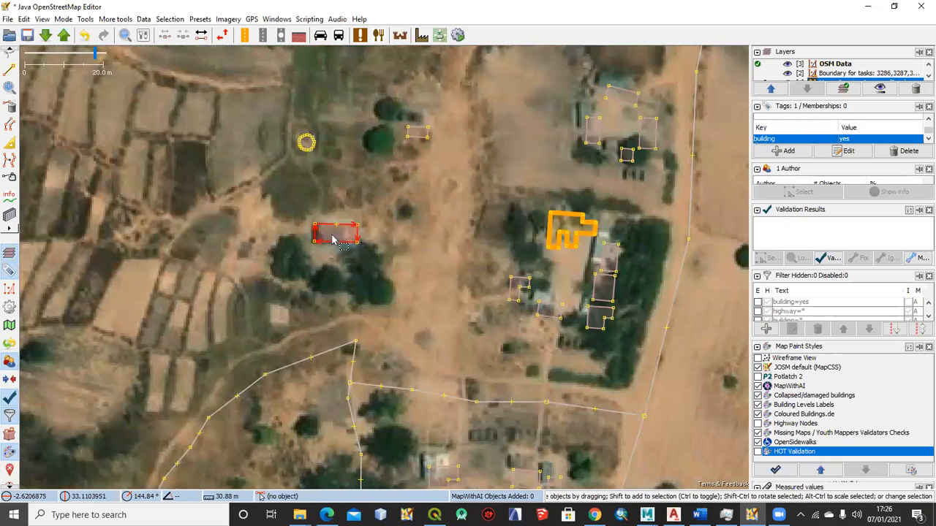
pyautogui.scroll(1, 330, 252)
pyautogui.moveTo(295, 161); pyautogui.dragTo(335, 271)
pyautogui.moveTo(321, 169); pyautogui.dragTo(321, 257)
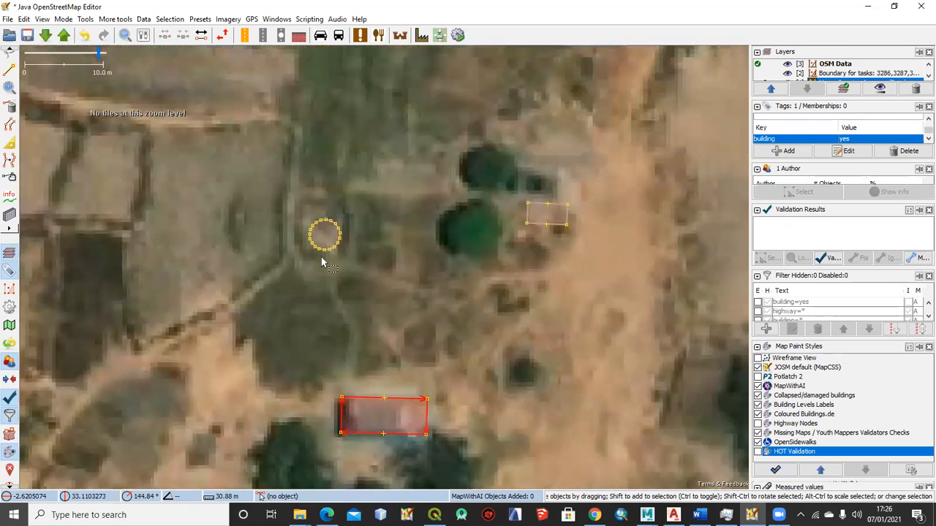
pyautogui.scroll(1, 330, 239)
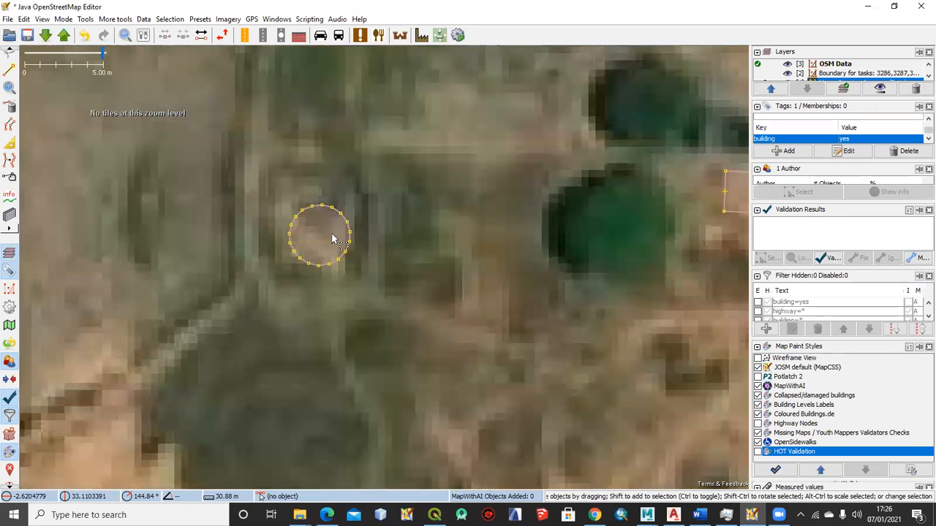
pyautogui.scroll(-2, 334, 244)
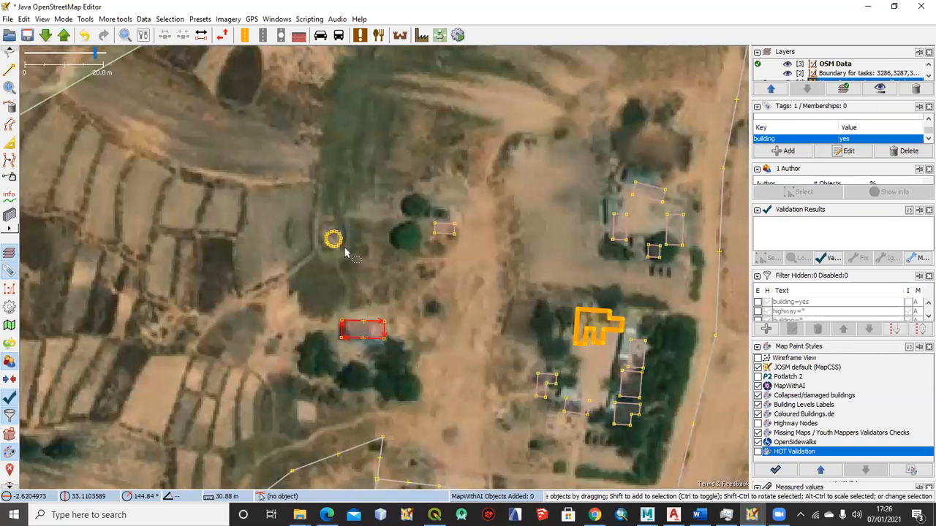
pyautogui.scroll(-1, 339, 249)
pyautogui.moveTo(155, 332); pyautogui.dragTo(412, 187)
pyautogui.scroll(-1, 287, 269)
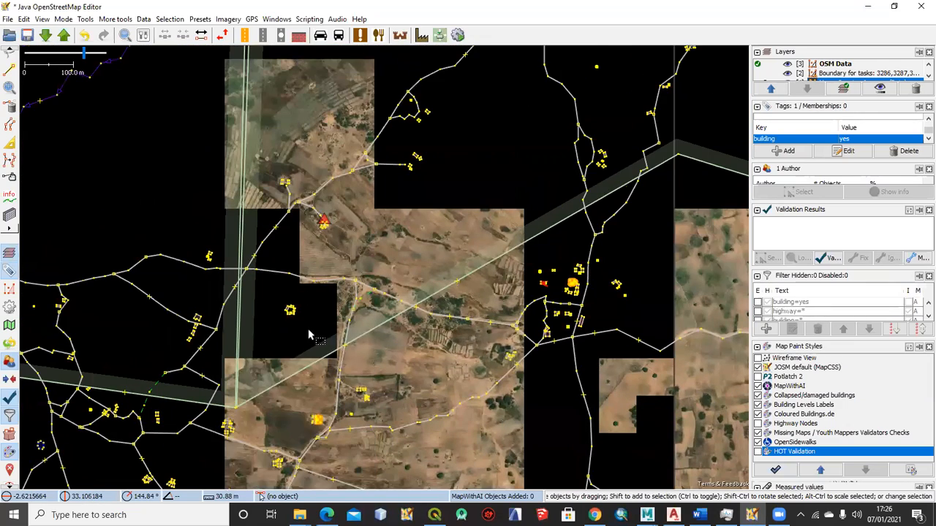
pyautogui.scroll(1, 293, 311)
pyautogui.moveTo(168, 217); pyautogui.dragTo(313, 209)
pyautogui.moveTo(280, 390); pyautogui.dragTo(371, 222)
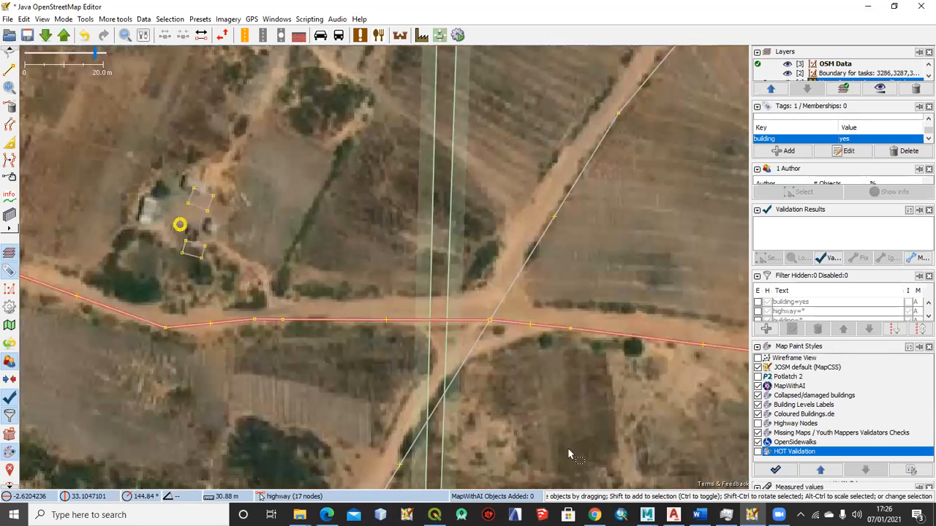
pyautogui.scroll(1, 160, 290)
# Switch to the topic list in Word, and highlight the shapefile preparation line followed by the Simplify Area and Scripting lines
pyautogui.click(594, 515)
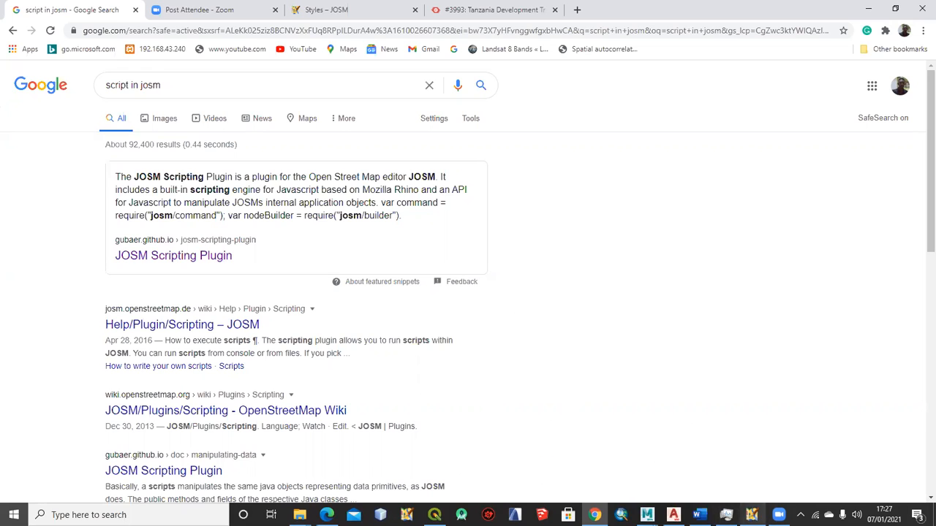
pyautogui.click(698, 514)
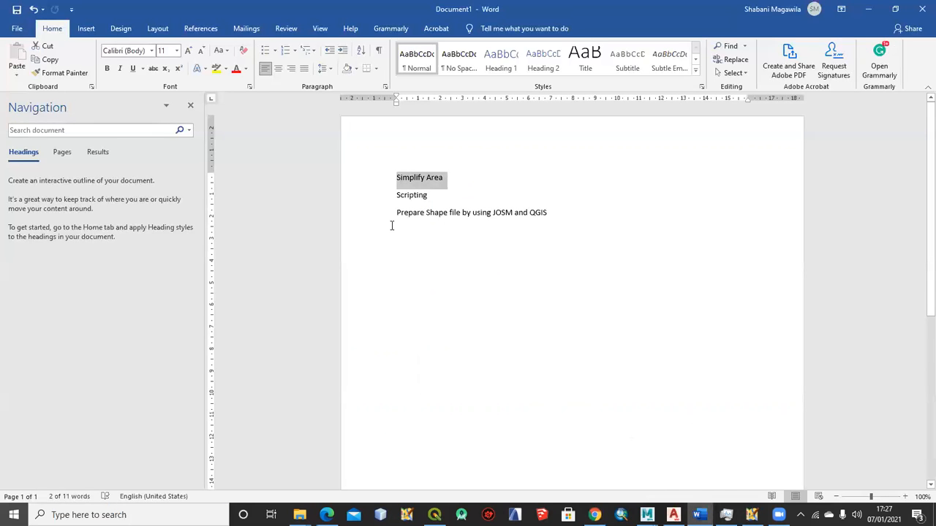
pyautogui.moveTo(398, 216); pyautogui.dragTo(556, 219)
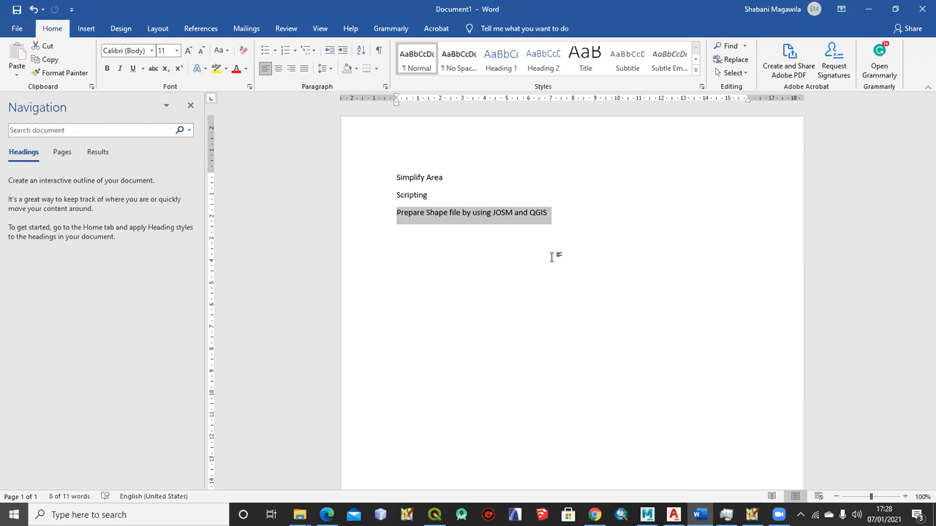
pyautogui.click(530, 217)
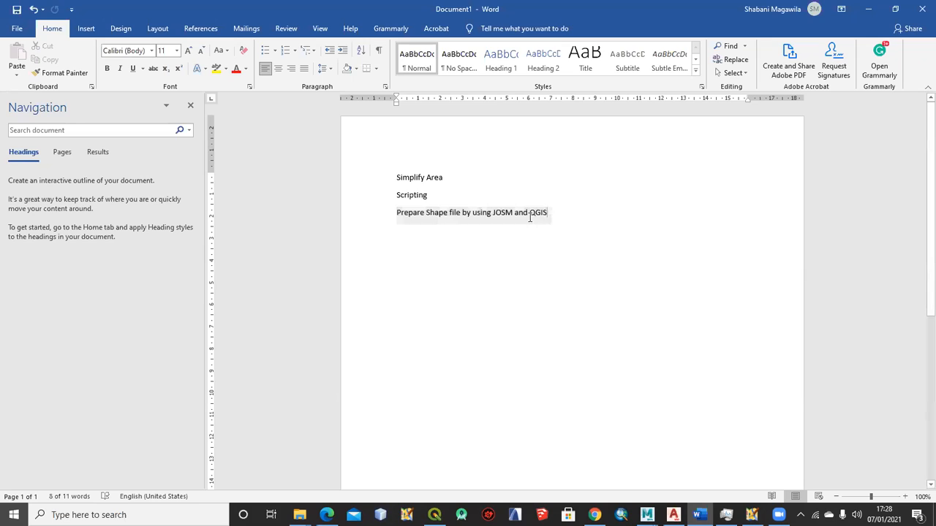
pyautogui.moveTo(438, 199); pyautogui.dragTo(382, 178)
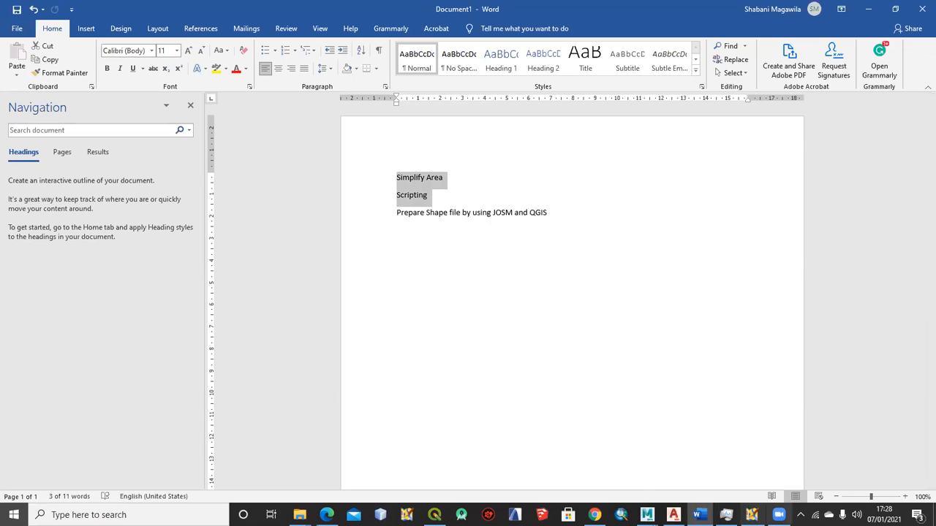
pyautogui.click(779, 515)
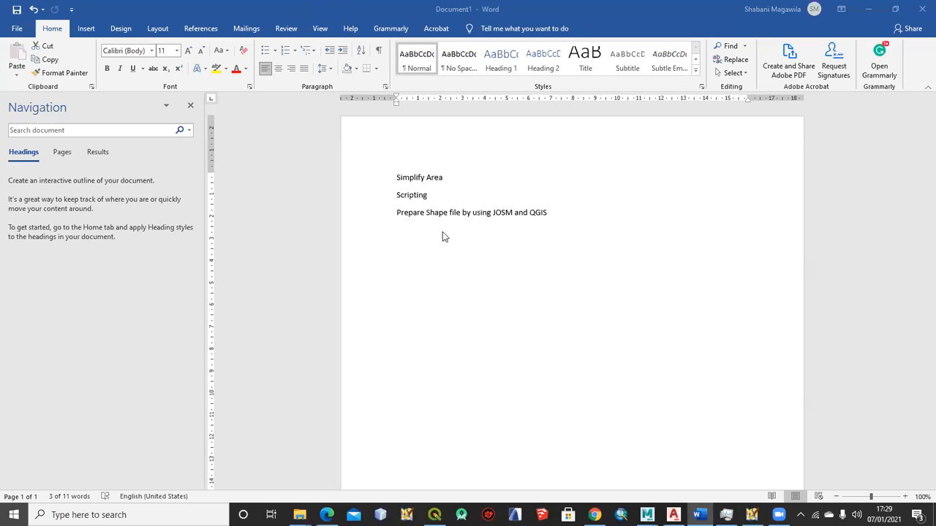
# Highlight all three topic lines in the Word list: Simplify Area, Scripting and the shapefile preparation with JOSM and QGIS
pyautogui.keyDown('shift'); pyautogui.click(441, 204); pyautogui.keyUp('shift')
pyautogui.click(433, 197)
pyautogui.keyDown('shift'); pyautogui.click(388, 175); pyautogui.keyUp('shift')
pyautogui.moveTo(552, 213); pyautogui.dragTo(375, 180)
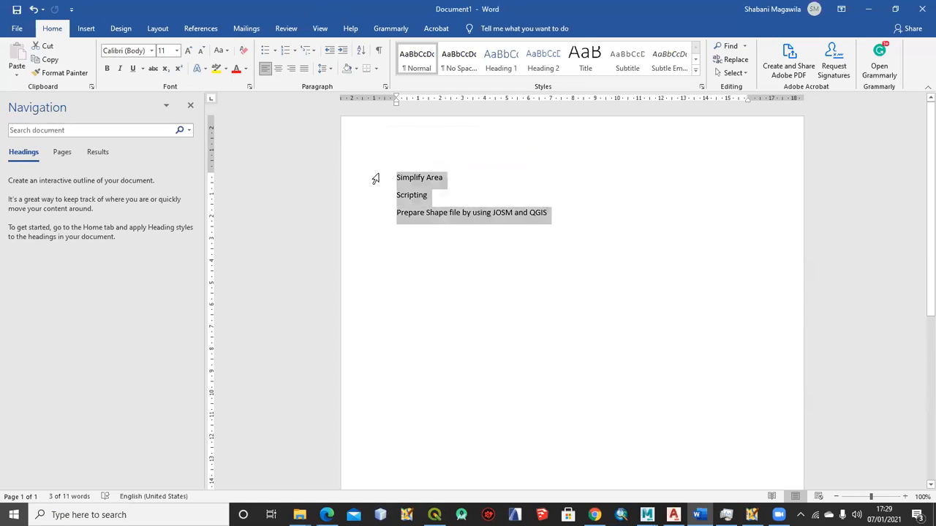
pyautogui.click(433, 197)
pyautogui.moveTo(397, 177); pyautogui.dragTo(581, 213)
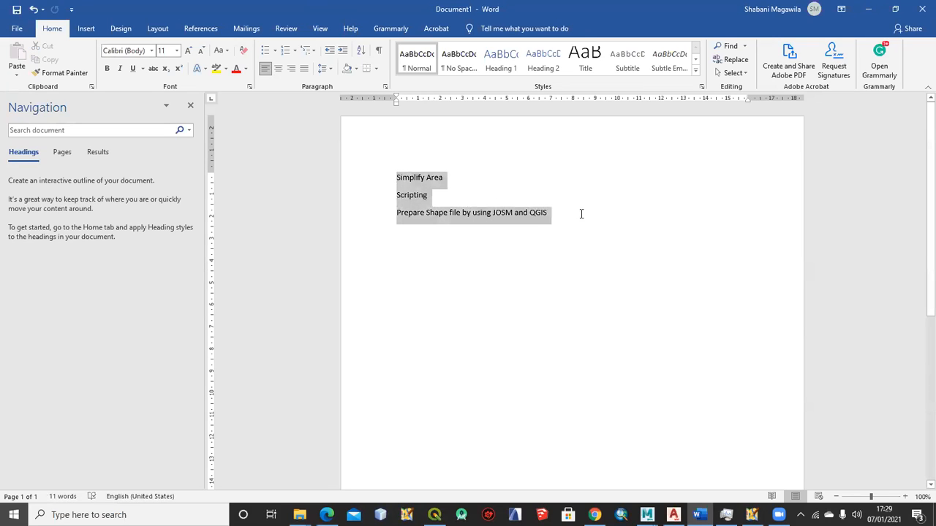
# Highlight only the Simplify Area and Scripting lines of the topic list
pyautogui.click(406, 178)
pyautogui.moveTo(396, 177)
pyautogui.mouseDown()
pyautogui.moveTo(446, 196)
pyautogui.moveTo(402, 188)
pyautogui.moveTo(393, 167)
pyautogui.mouseUp()
pyautogui.click(430, 195)
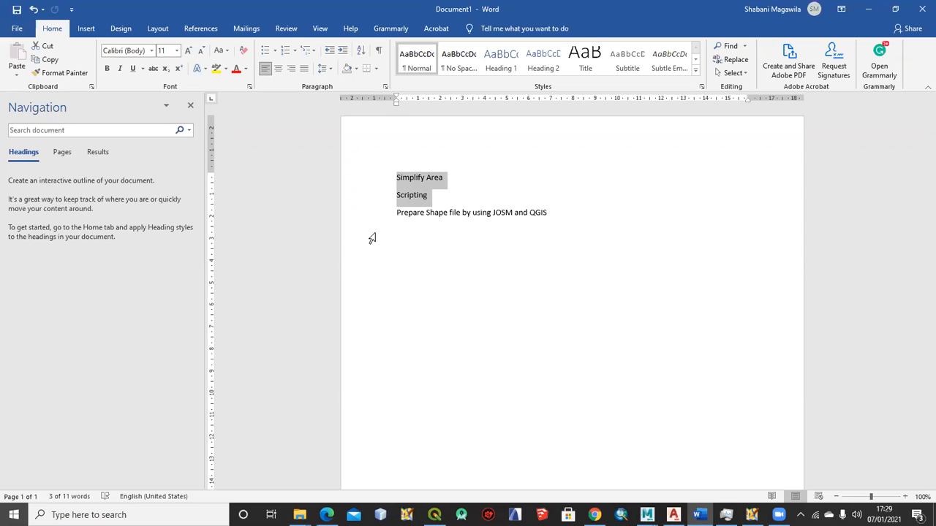
# Switch to JOSM and select a small building outline in the settlement northwest of the river to view its tags
pyautogui.click(751, 515)
pyautogui.scroll(-2, 395, 316)
pyautogui.scroll(-7, 474, 284)
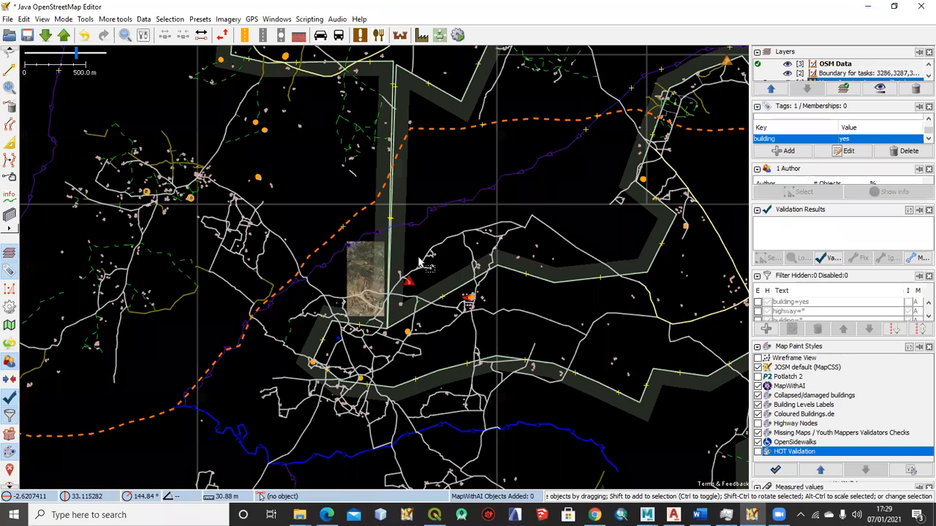
pyautogui.scroll(3, 441, 248)
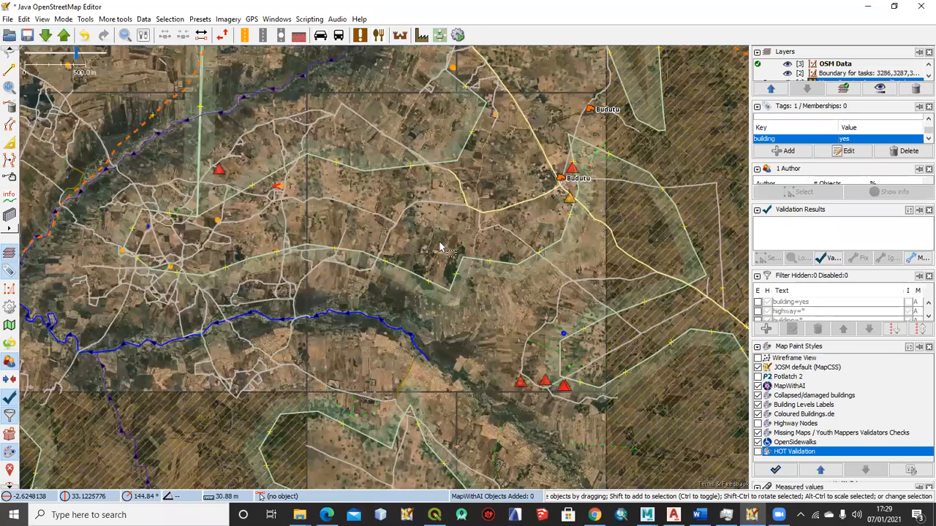
pyautogui.scroll(-1, 432, 248)
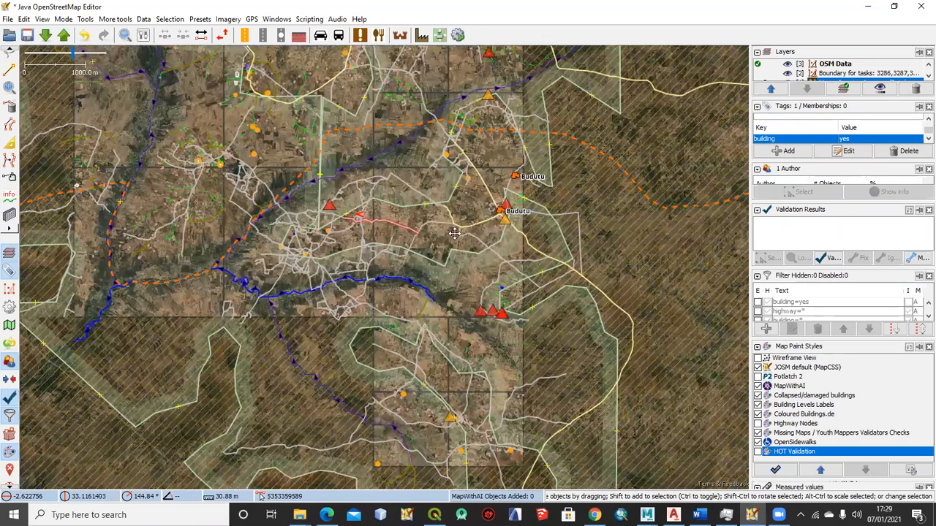
pyautogui.scroll(-1, 421, 237)
pyautogui.scroll(1, 296, 207)
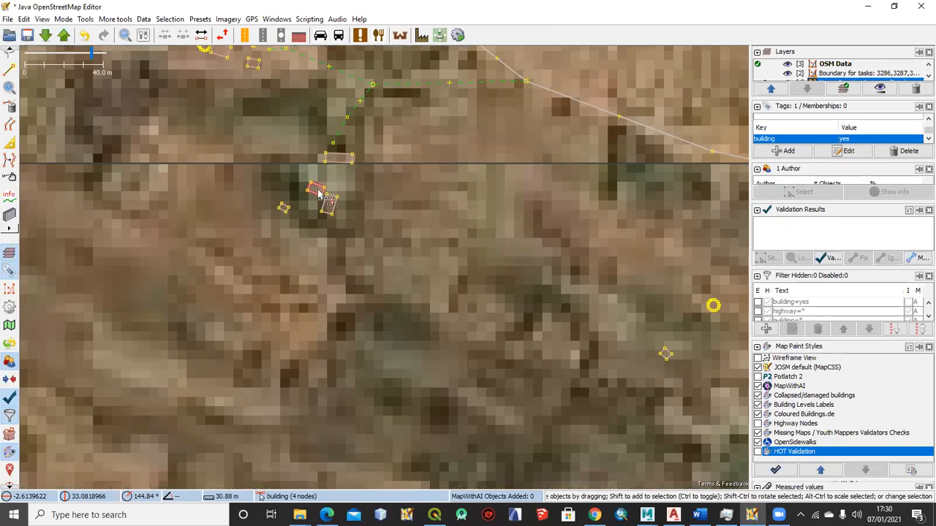
pyautogui.scroll(8, 307, 199)
pyautogui.click(320, 194)
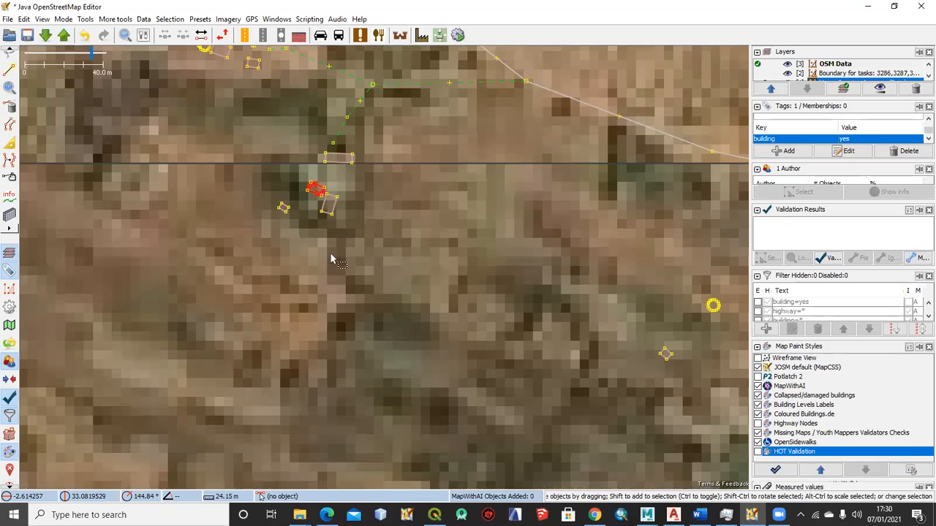
# Select the river and the road meeting it at the crossing in turn, enlarging the tag list to read their tags
pyautogui.scroll(-4, 322, 245)
pyautogui.scroll(-2, 351, 234)
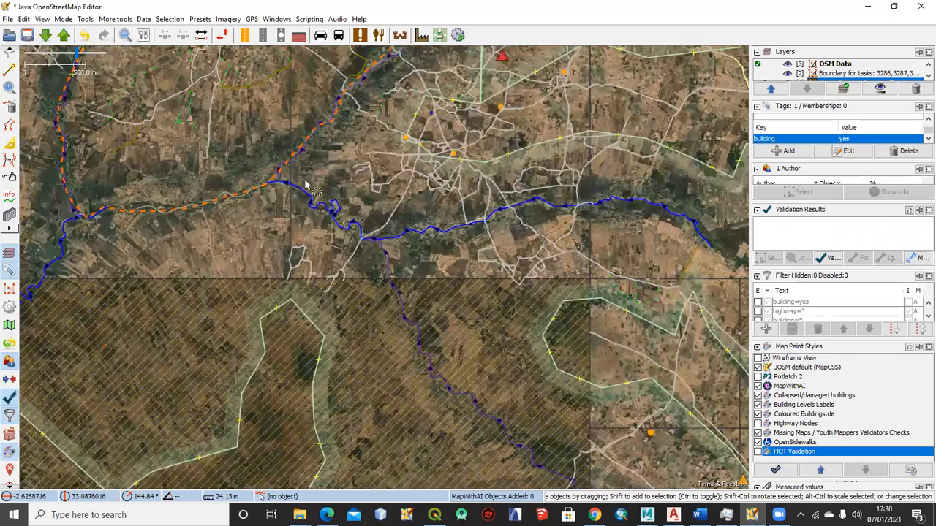
pyautogui.scroll(4, 307, 186)
pyautogui.click(338, 200)
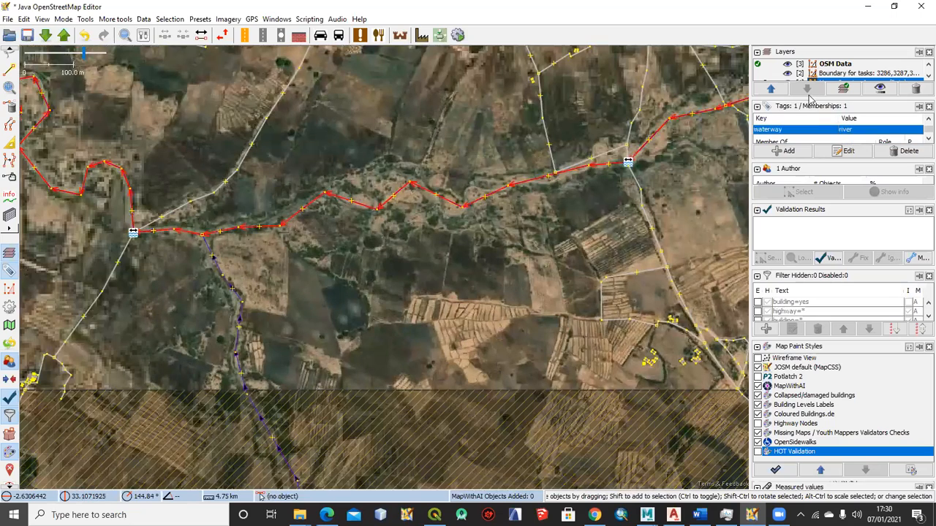
pyautogui.moveTo(820, 161); pyautogui.dragTo(819, 223)
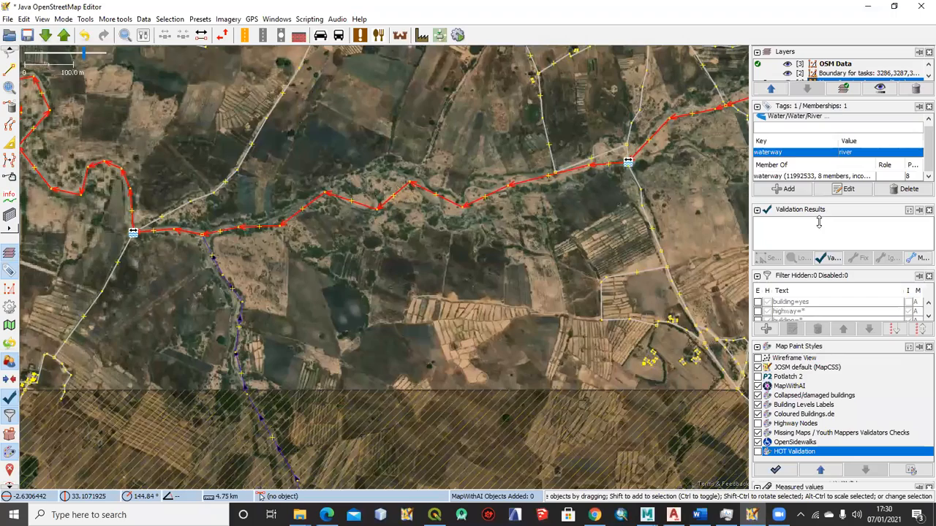
pyautogui.click(177, 211)
# Select the path and the short track in the northern settlement one after the other and examine their highway tags
pyautogui.scroll(-2, 259, 212)
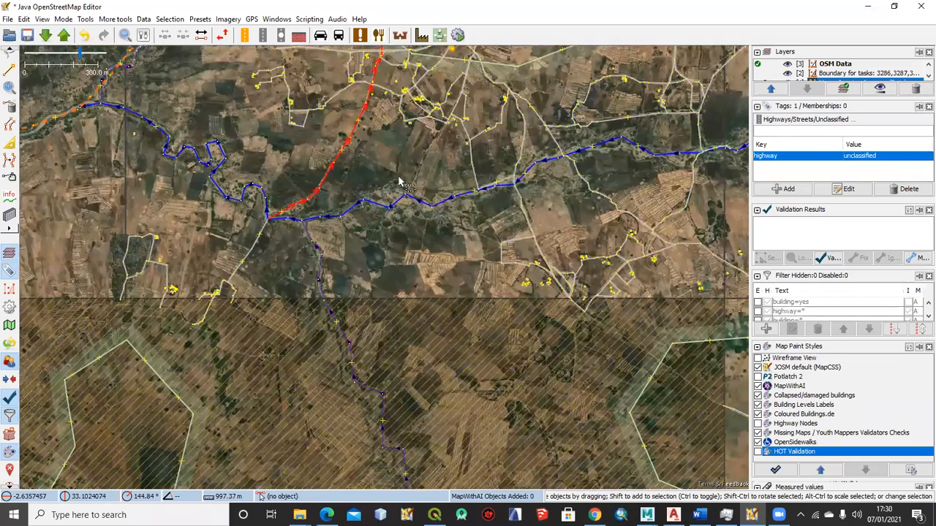
pyautogui.scroll(-2, 398, 238)
pyautogui.moveTo(311, 232); pyautogui.dragTo(298, 287)
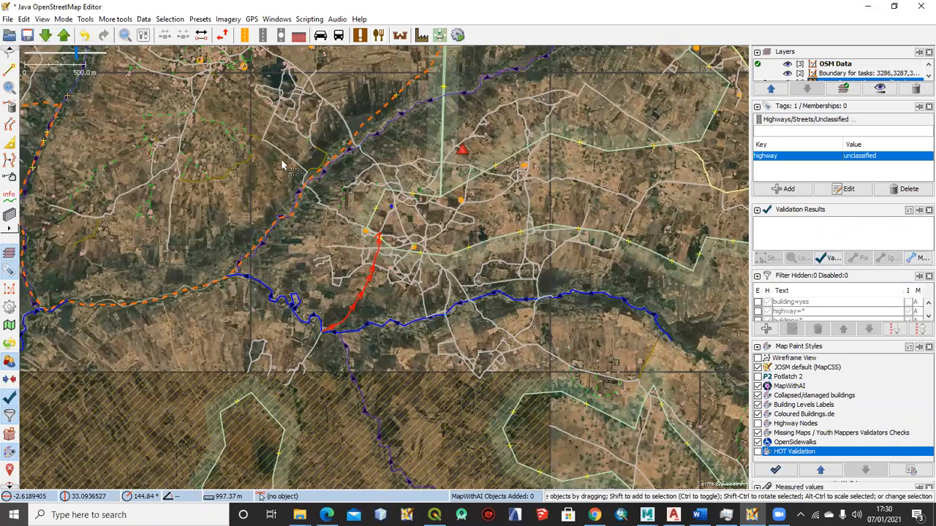
pyautogui.moveTo(378, 195); pyautogui.dragTo(405, 206)
pyautogui.moveTo(278, 202); pyautogui.dragTo(371, 225)
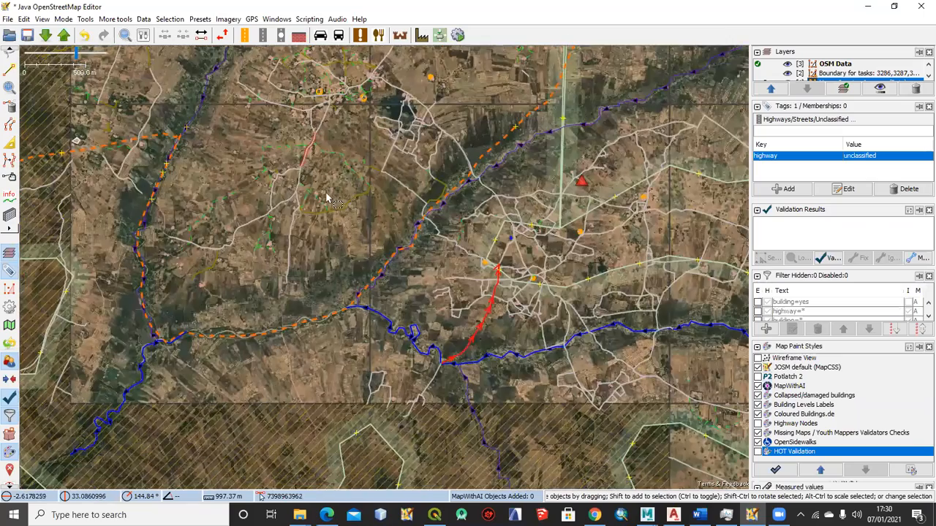
pyautogui.moveTo(256, 122); pyautogui.dragTo(343, 204)
pyautogui.scroll(2, 343, 205)
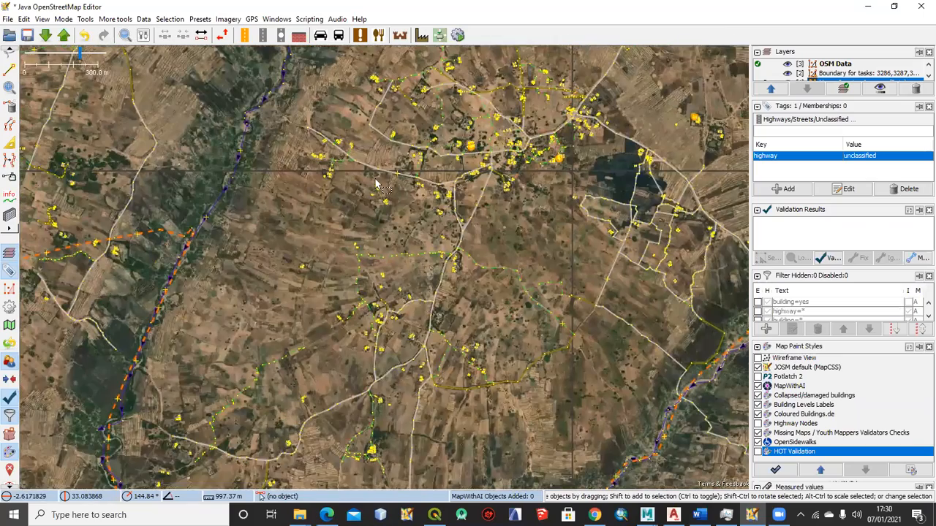
pyautogui.scroll(2, 361, 211)
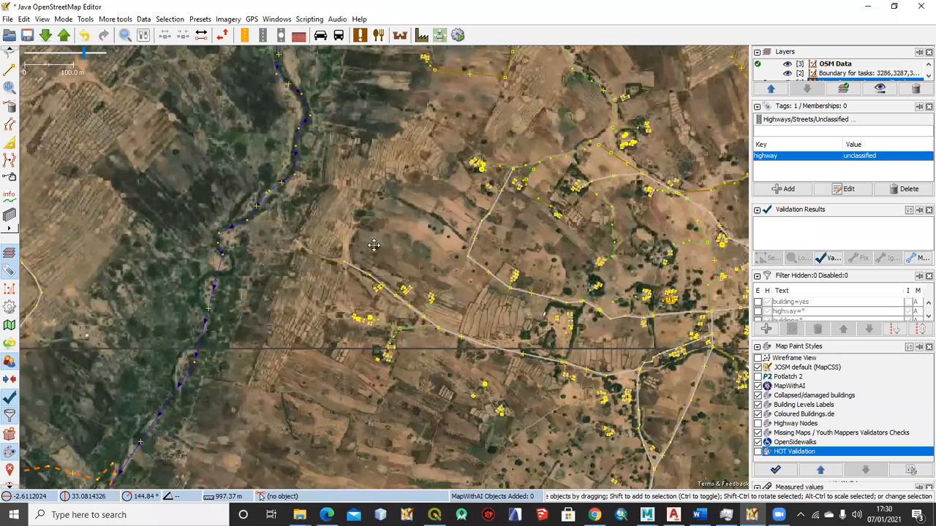
pyautogui.moveTo(501, 61); pyautogui.dragTo(297, 266)
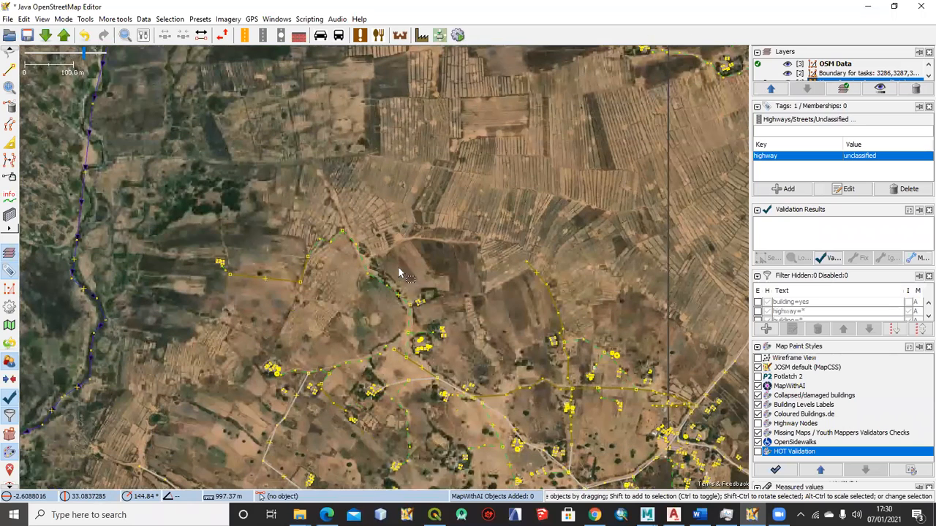
pyautogui.moveTo(399, 256); pyautogui.dragTo(387, 171)
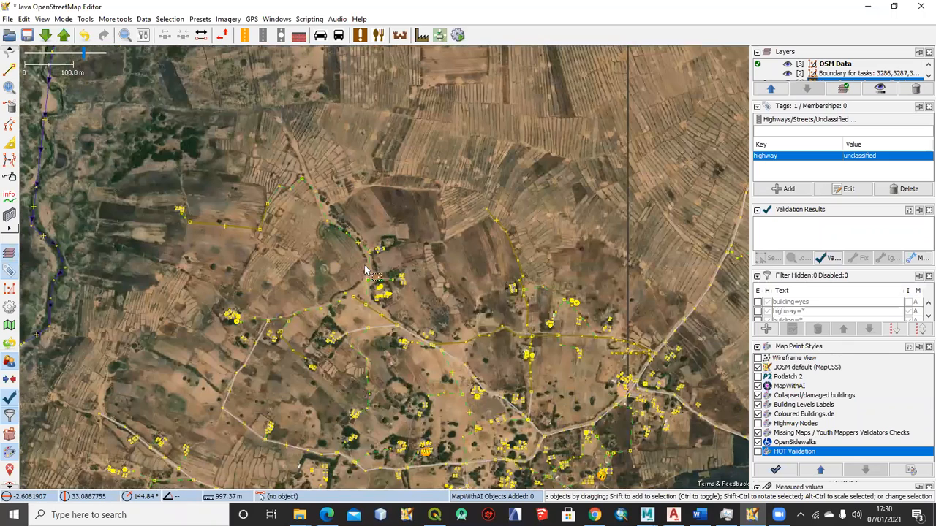
pyautogui.scroll(2, 371, 254)
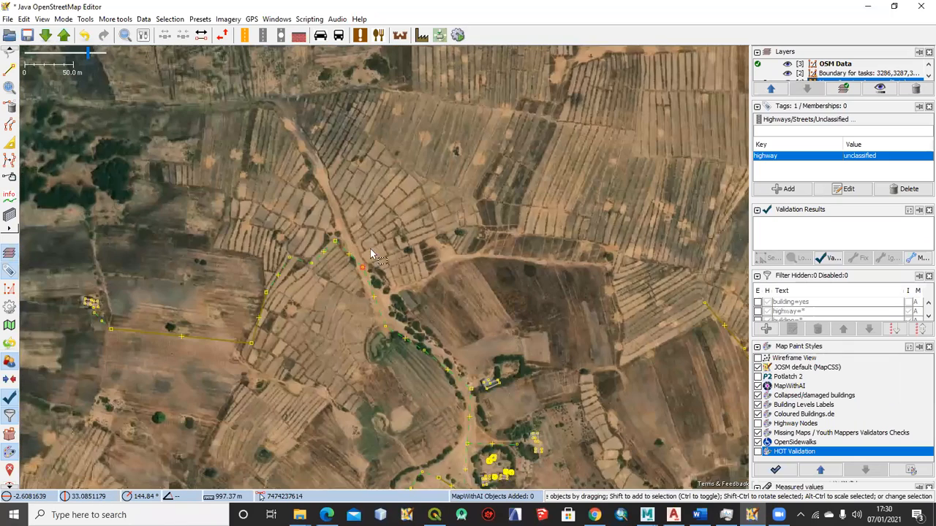
pyautogui.moveTo(249, 232); pyautogui.dragTo(236, 230)
pyautogui.click(236, 229)
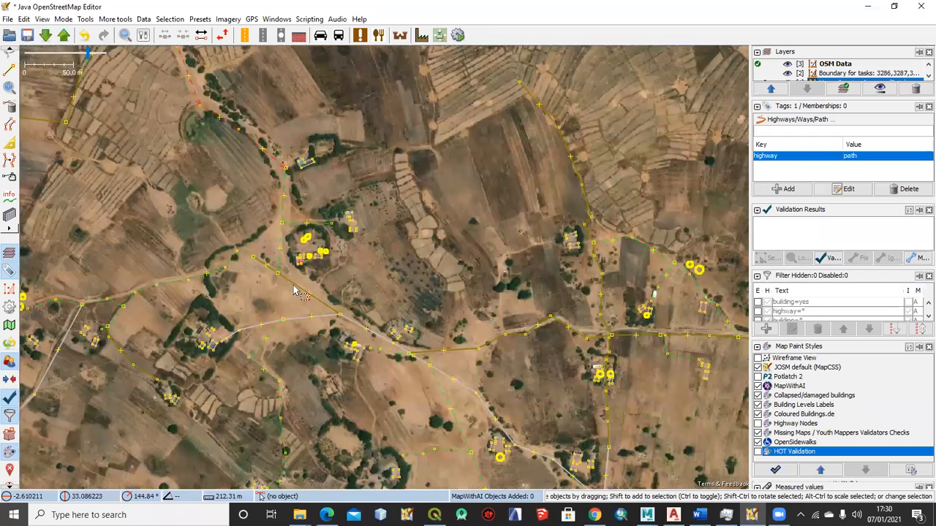
pyautogui.click(294, 291)
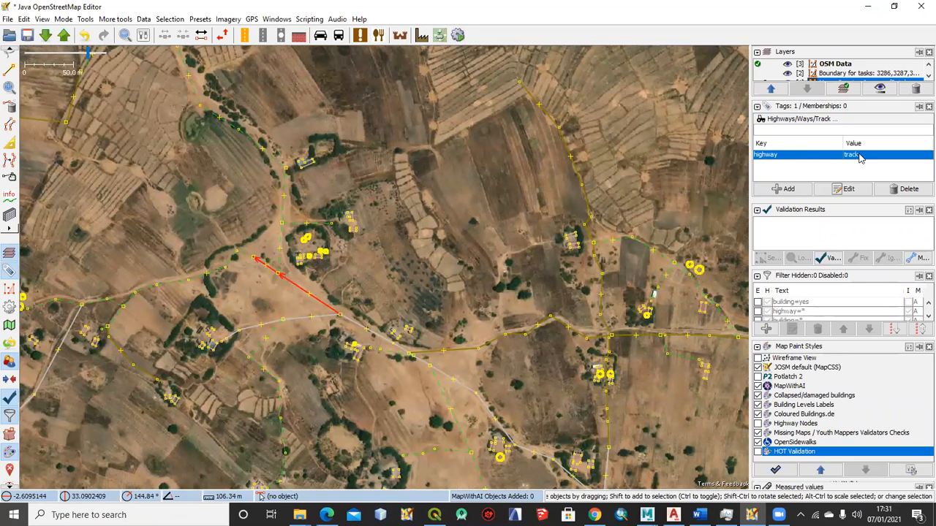
# Select the rectangular building beside the round huts and the building northeast of them to inspect their building tags
pyautogui.scroll(2, 319, 254)
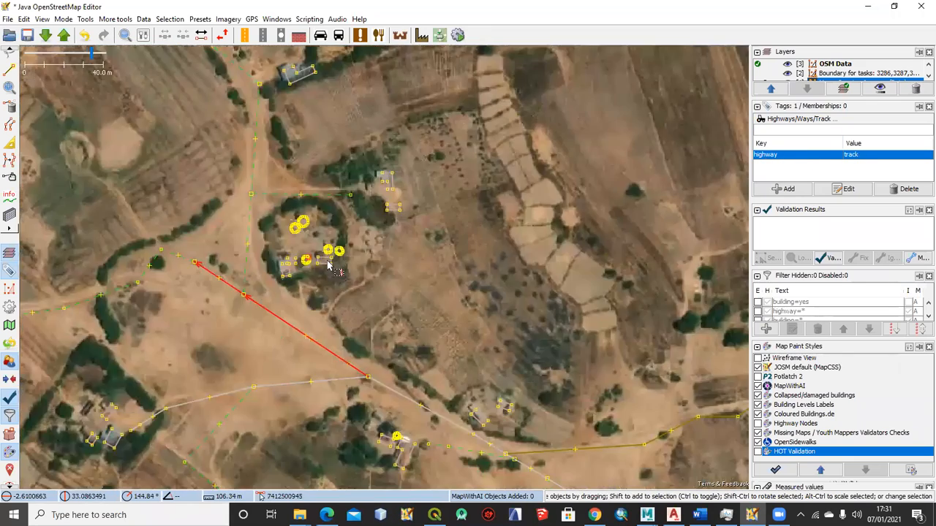
pyautogui.scroll(2, 326, 260)
pyautogui.click(326, 262)
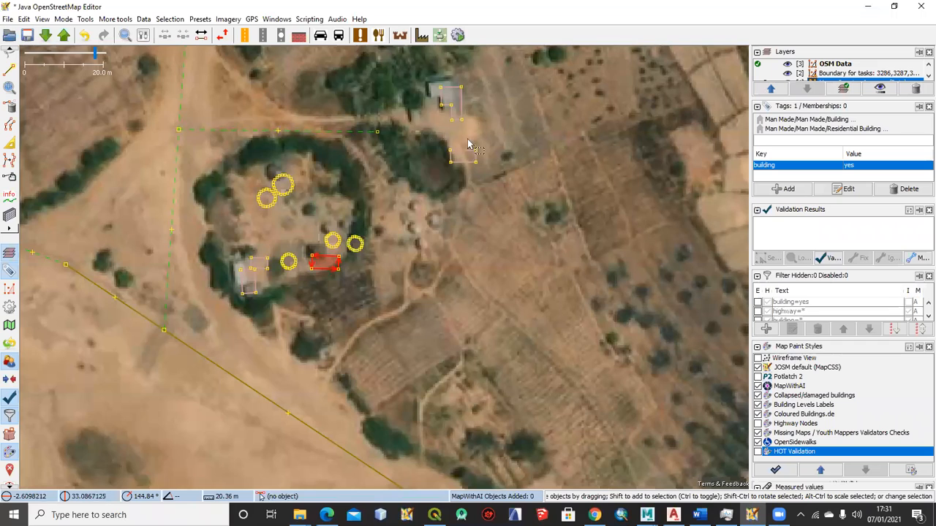
pyautogui.click(454, 101)
# Enlarge the filter list, then enable the building=yes filter and invert it so that only buildings are displayed
pyautogui.scroll(-3, 512, 159)
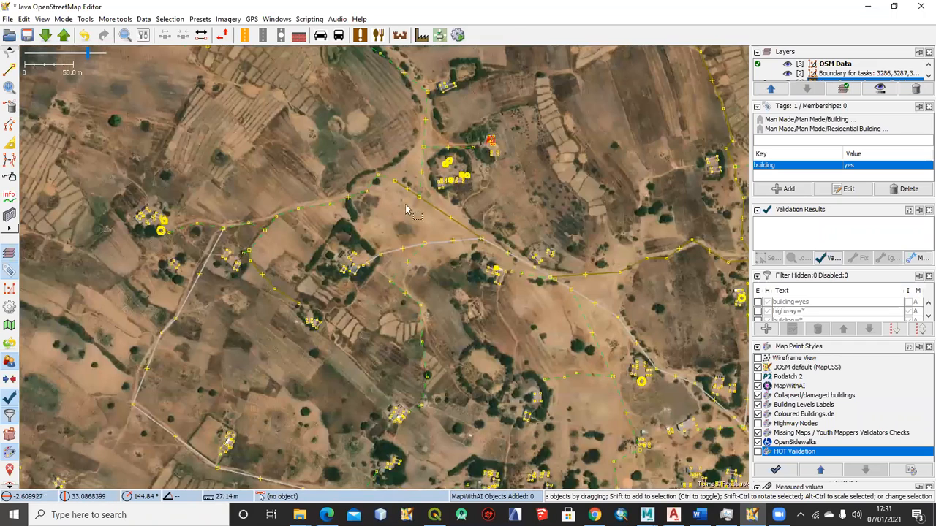
pyautogui.scroll(-10, 453, 207)
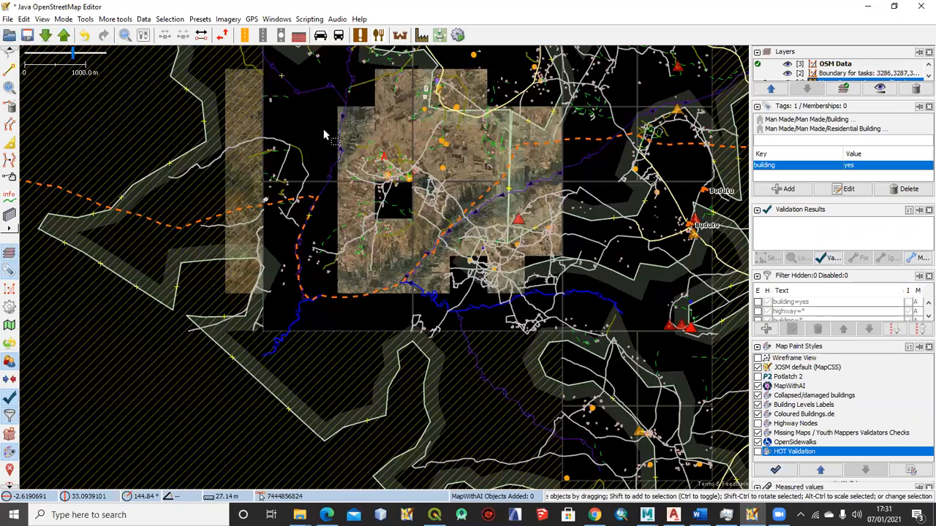
pyautogui.scroll(-2, 493, 191)
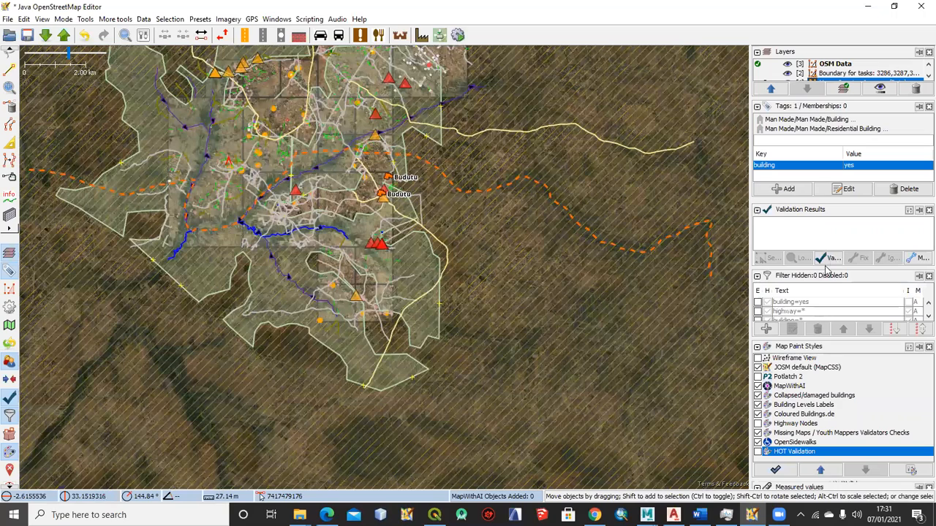
pyautogui.moveTo(847, 271); pyautogui.dragTo(844, 238)
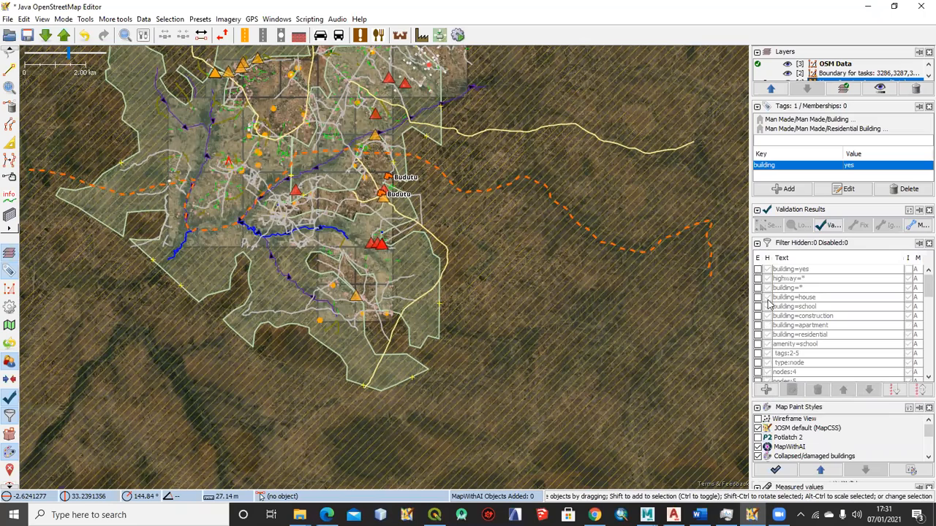
pyautogui.click(757, 271)
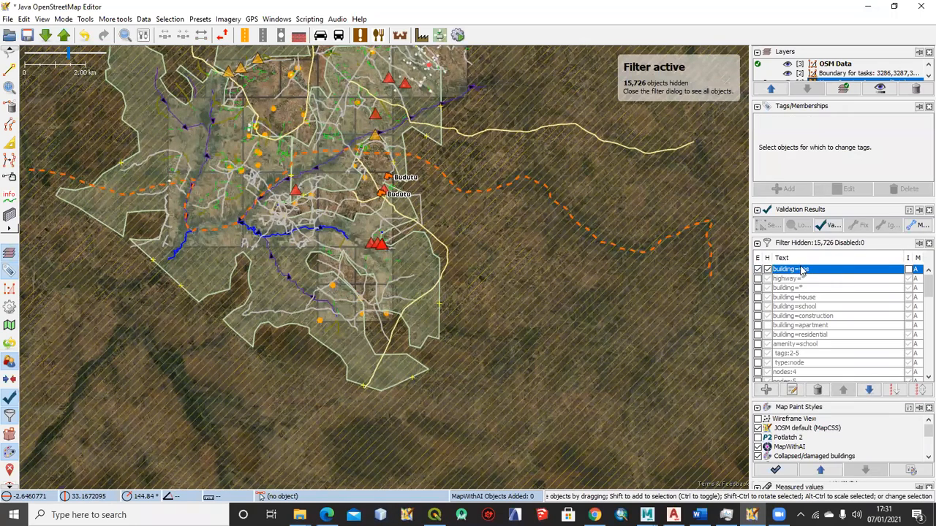
pyautogui.click(909, 270)
# Select individual buildings in the filtered map up close and check their building tags
pyautogui.scroll(8, 346, 153)
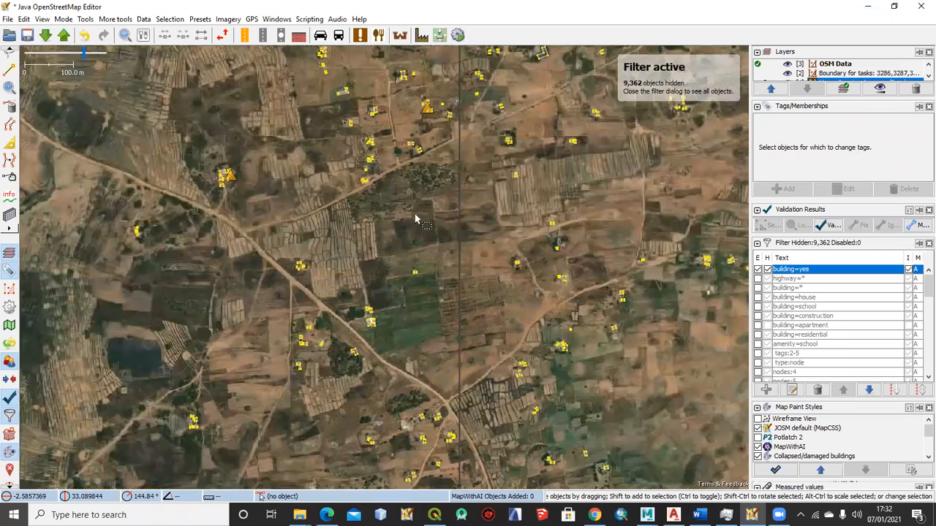
pyautogui.scroll(2, 401, 248)
pyautogui.scroll(1, 381, 240)
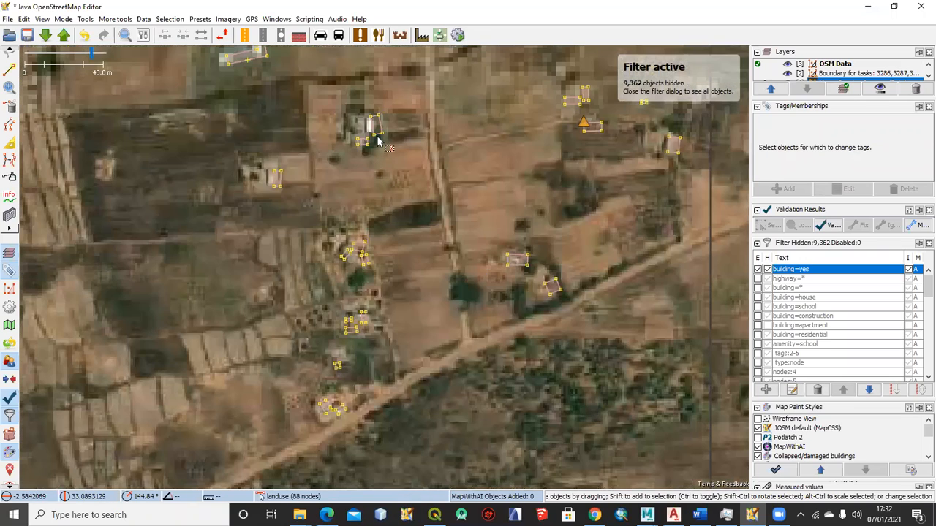
pyautogui.click(376, 130)
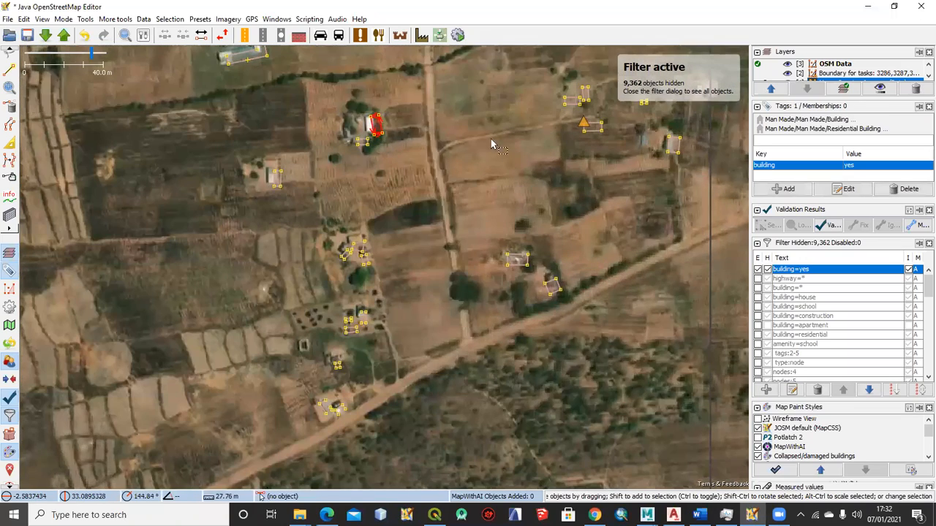
pyautogui.moveTo(646, 132); pyautogui.dragTo(548, 183)
pyautogui.click(496, 180)
pyautogui.click(574, 196)
# Look over the filtered buildings across the whole task area, and turn off the inversion of the building=yes filter
pyautogui.scroll(-4, 514, 252)
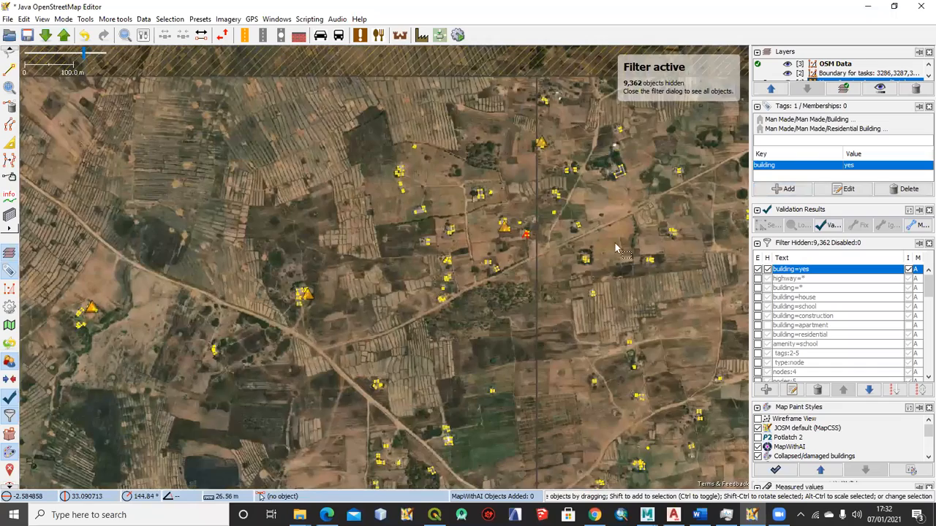
pyautogui.scroll(-6, 388, 176)
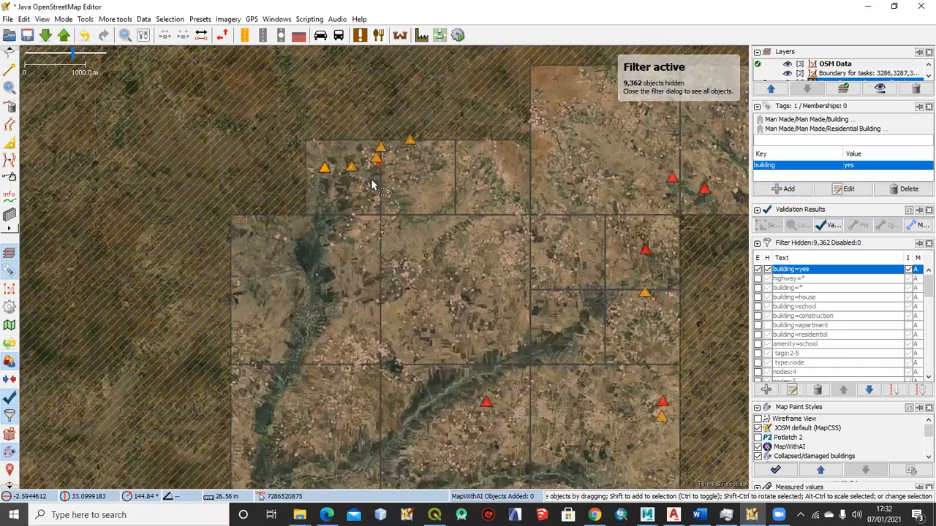
pyautogui.scroll(2, 364, 180)
pyautogui.moveTo(347, 179); pyautogui.dragTo(389, 104)
pyautogui.scroll(-2, 451, 176)
pyautogui.moveTo(451, 175); pyautogui.dragTo(354, 166)
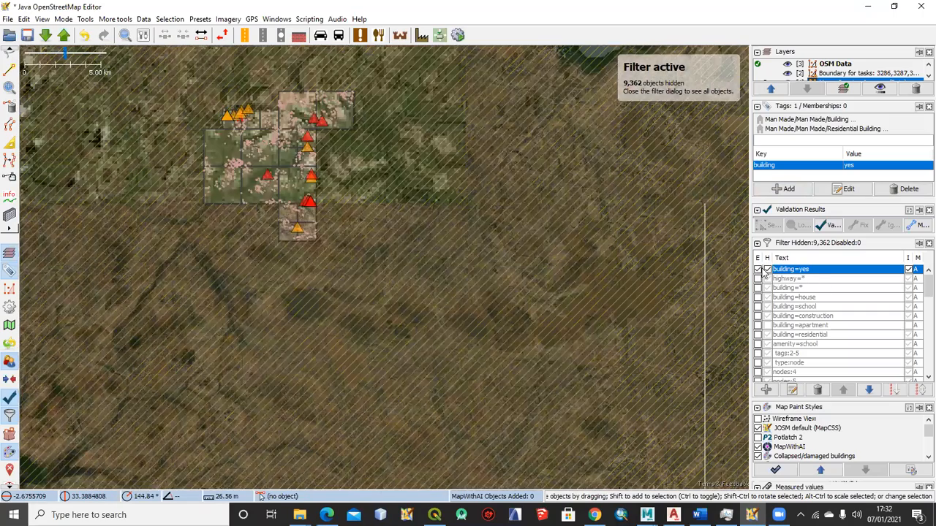
pyautogui.click(909, 270)
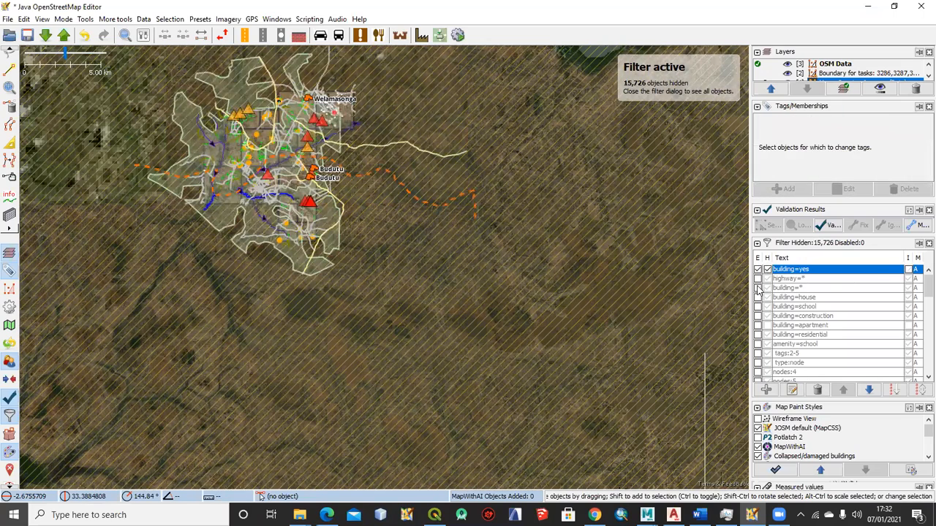
# Enable the building=* filter and turn off its inversion so that all buildings are hidden
pyautogui.click(759, 289)
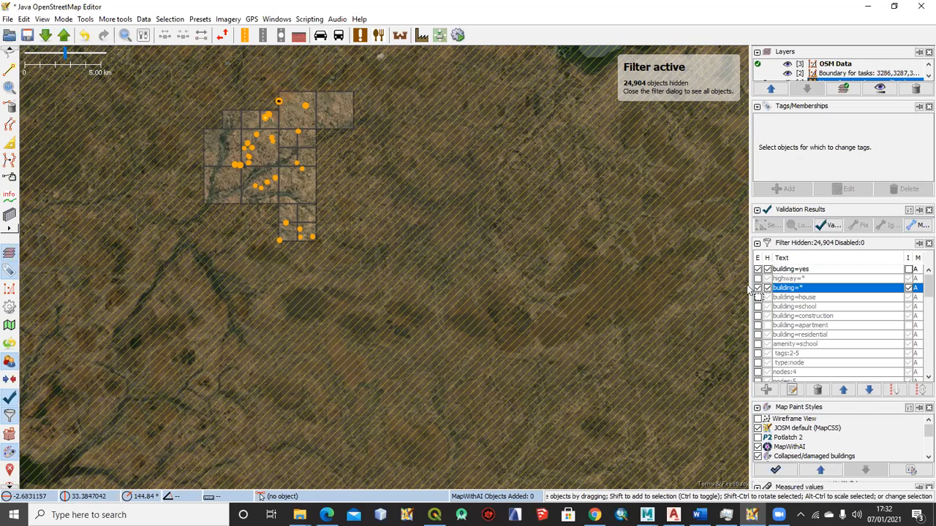
pyautogui.click(908, 288)
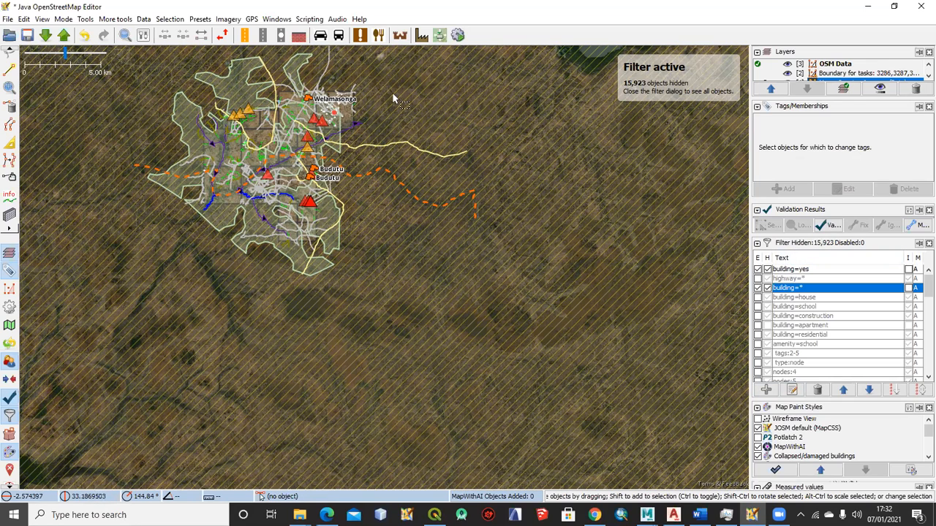
# Close and reopen the Filter panel, then enlarge its filter list
pyautogui.click(276, 19)
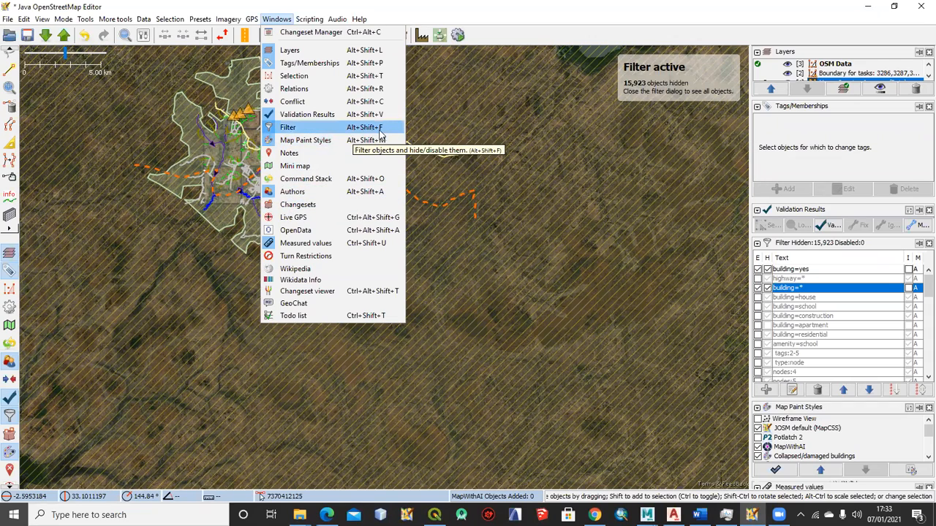
pyautogui.click(486, 133)
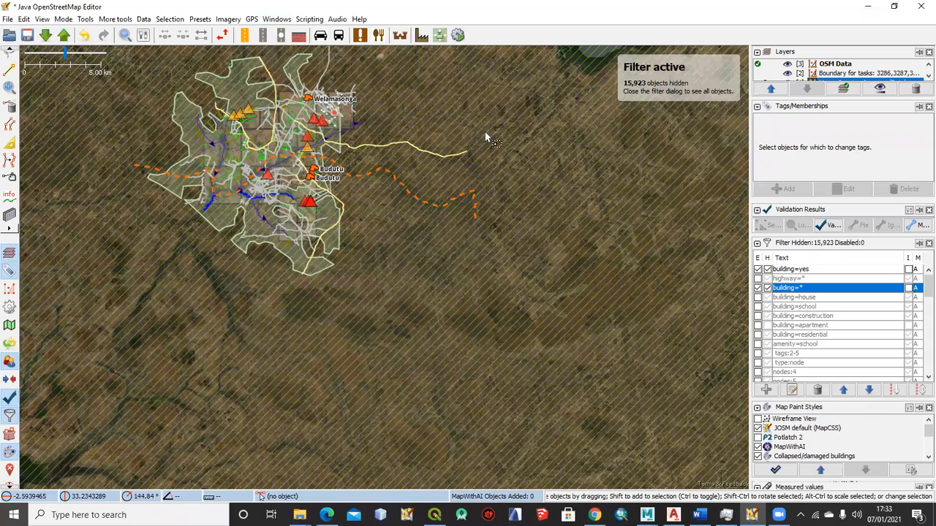
pyautogui.hotkey('alt', 'shift', 'f')
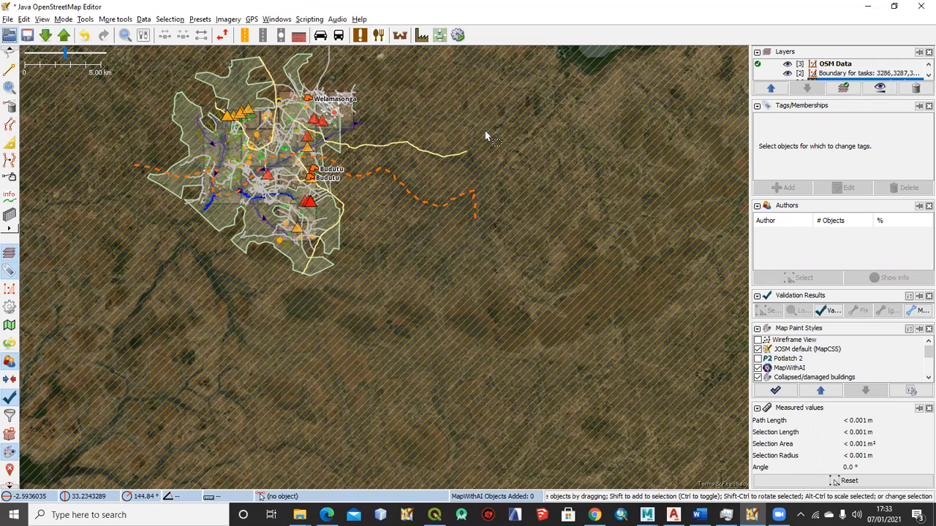
pyautogui.hotkey('alt', 'shift', 'f')
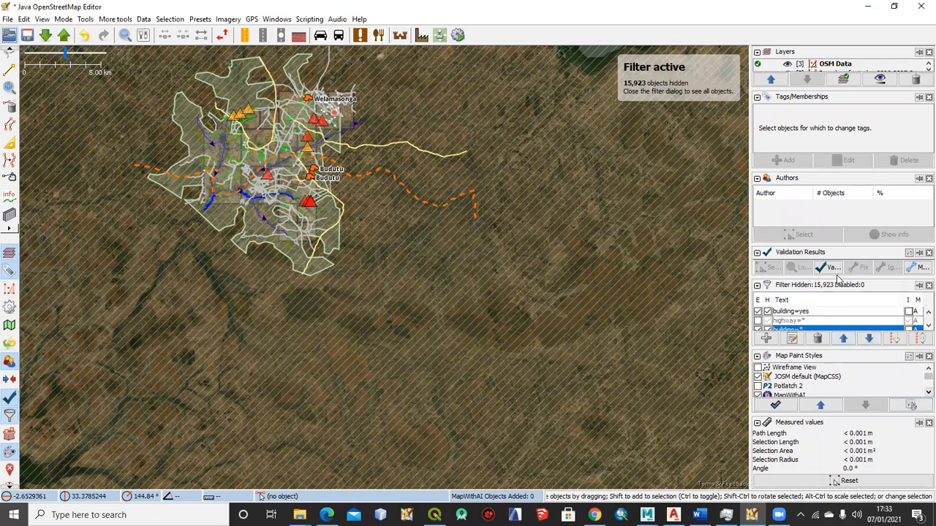
pyautogui.moveTo(822, 277); pyautogui.dragTo(811, 207)
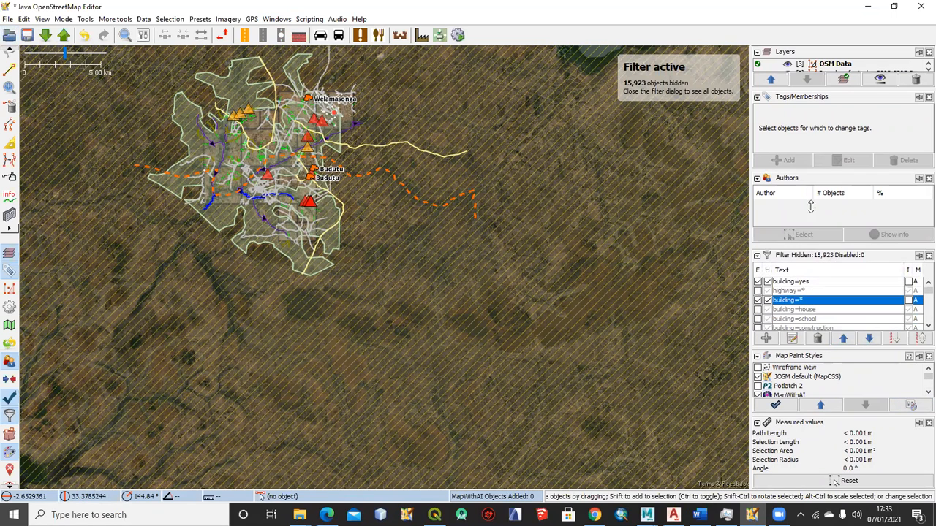
pyautogui.moveTo(840, 351); pyautogui.dragTo(848, 395)
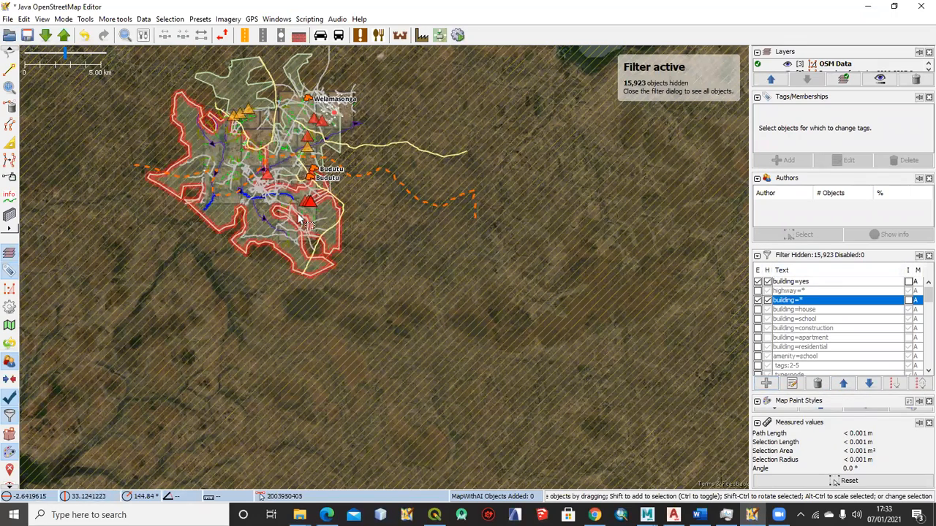
# Look over the roads, waterways and other features that remain on the map with the buildings filtered out
pyautogui.scroll(5, 298, 219)
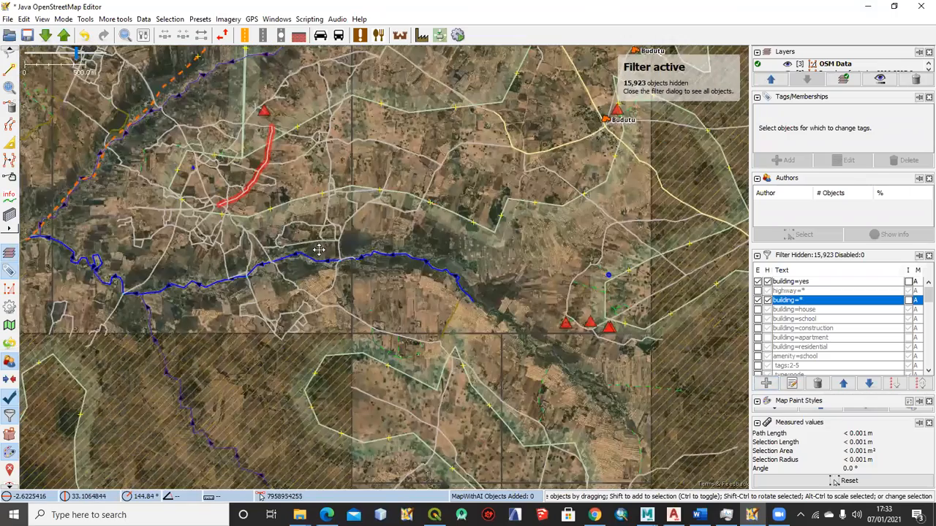
pyautogui.scroll(3, 319, 250)
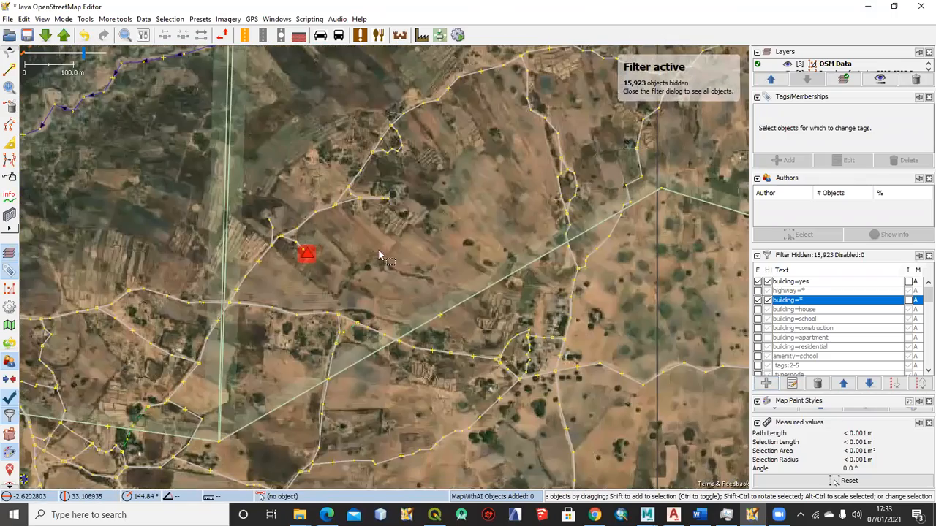
pyautogui.scroll(1, 379, 255)
pyautogui.scroll(-2, 348, 225)
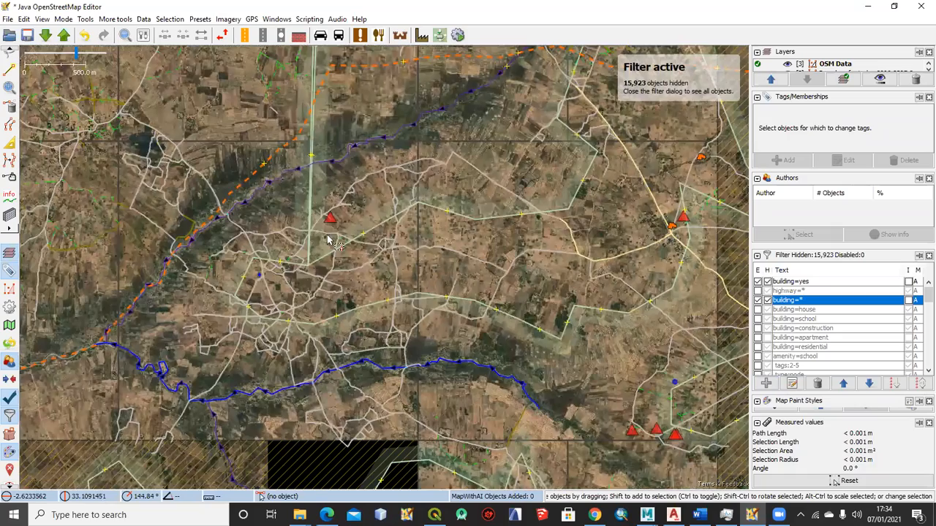
pyautogui.scroll(-2, 324, 240)
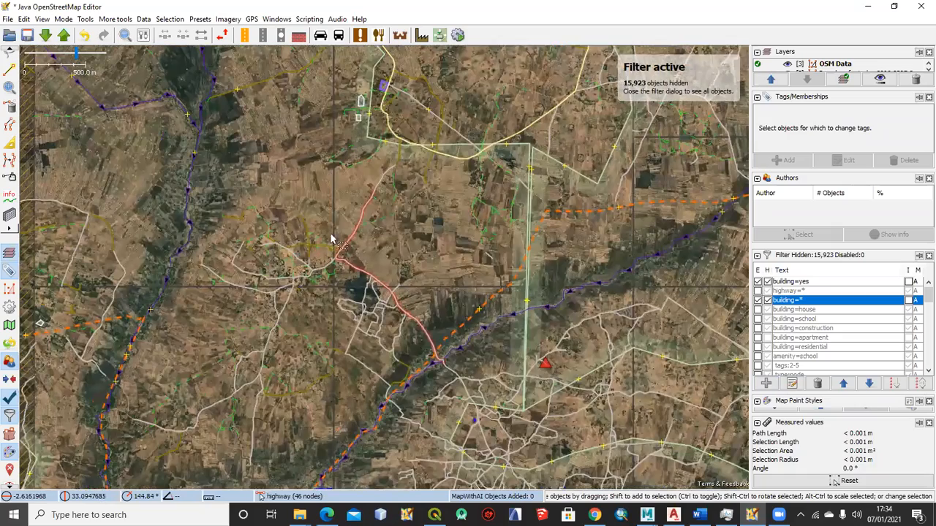
pyautogui.scroll(3, 330, 233)
pyautogui.scroll(-2, 324, 292)
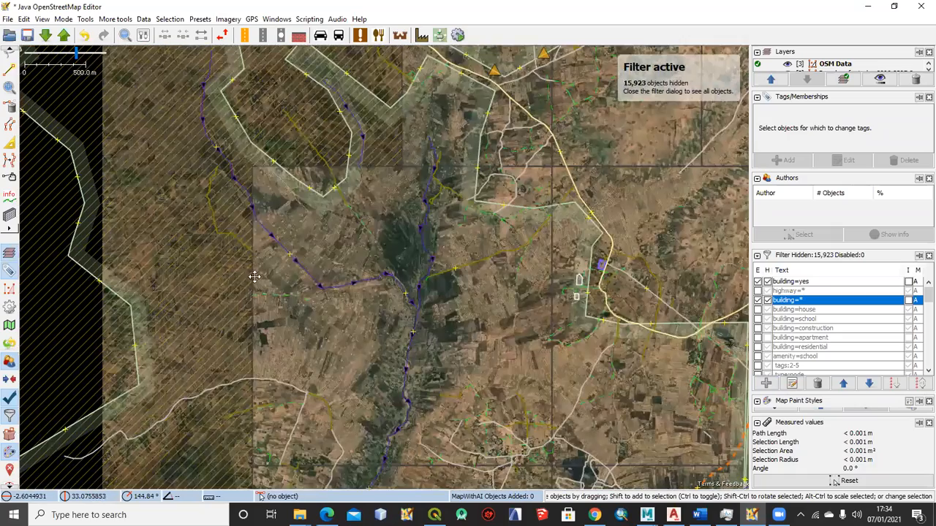
pyautogui.scroll(-2, 292, 256)
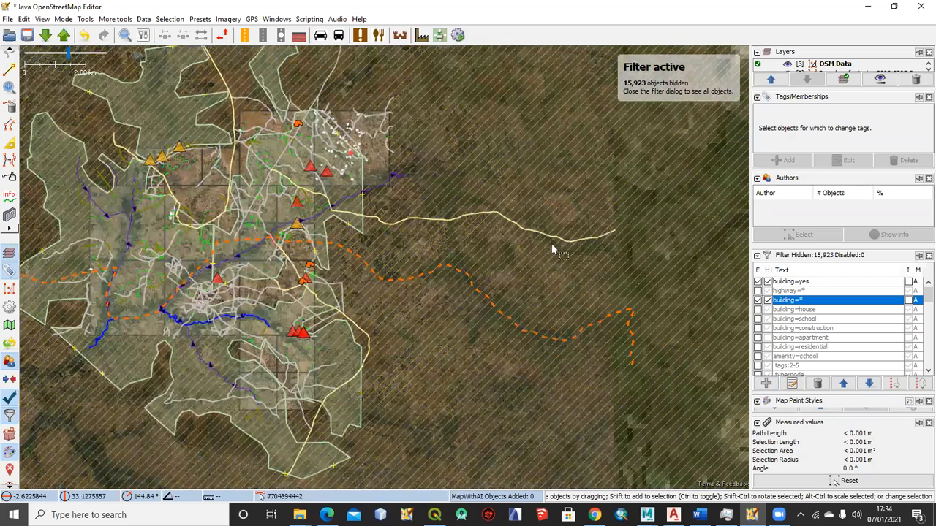
# Disable the active building filters and add a new filter with the search string building=*
pyautogui.click(768, 283)
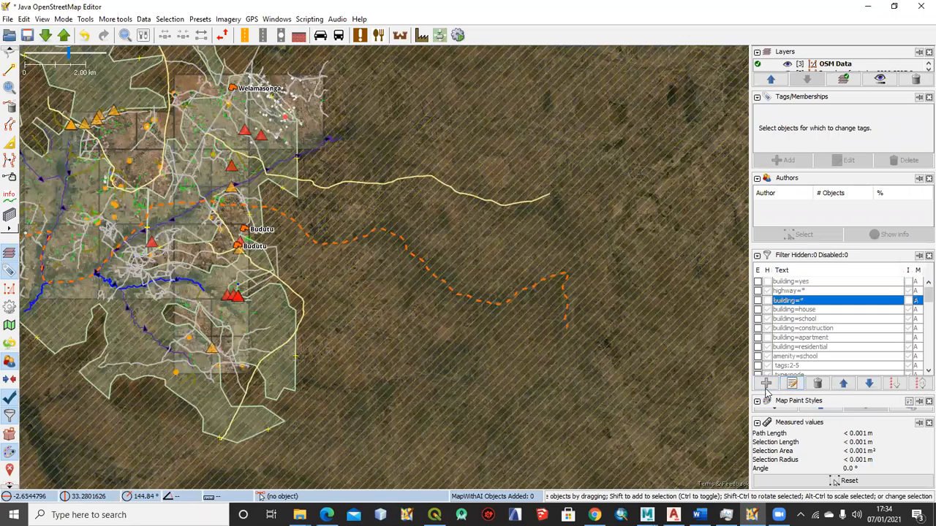
pyautogui.click(766, 386)
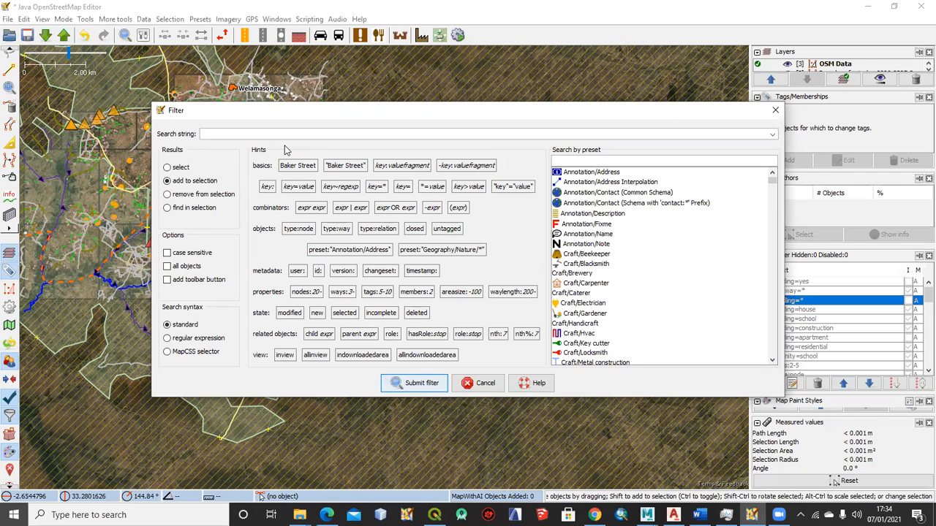
pyautogui.write('buil')
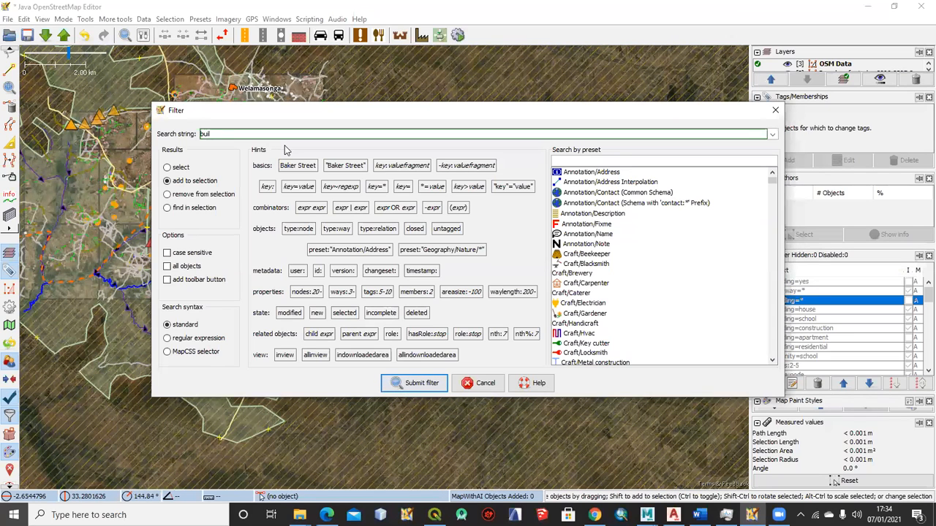
pyautogui.write('ding=')
pyautogui.write('*')
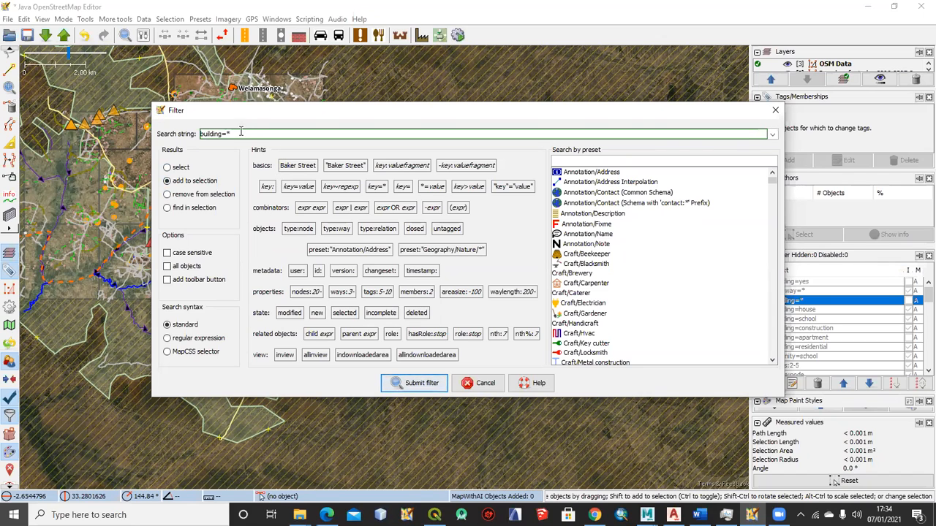
pyautogui.click(416, 384)
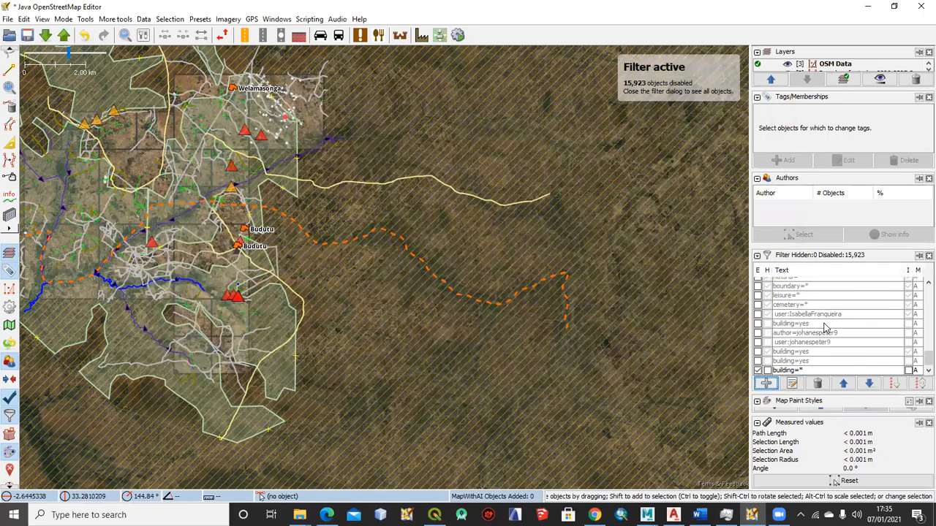
# Set the new building=* filter to hide and invert it so that only buildings are displayed
pyautogui.click(767, 371)
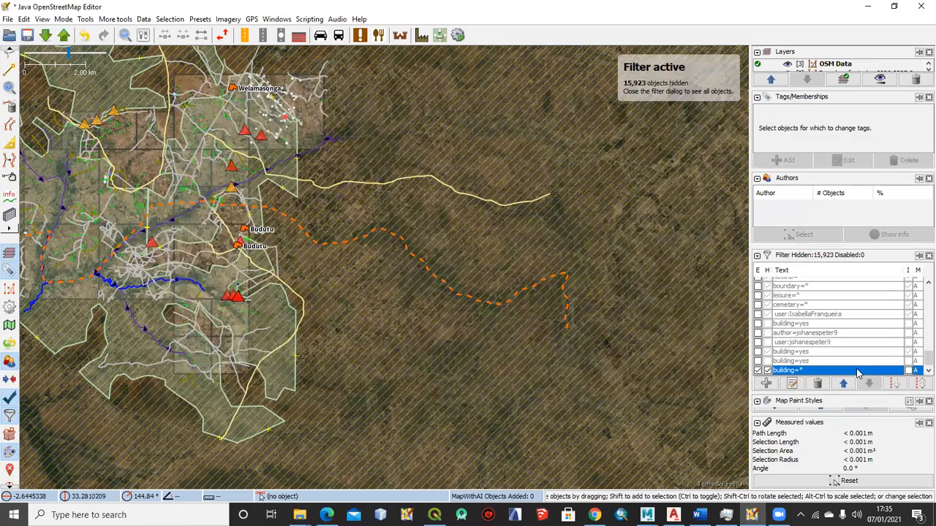
pyautogui.click(909, 371)
# Select the small rectangular building northwest of the road junction and enlarge the Tags/Memberships list to check its building tag
pyautogui.moveTo(308, 301); pyautogui.dragTo(492, 299)
pyautogui.scroll(6, 307, 282)
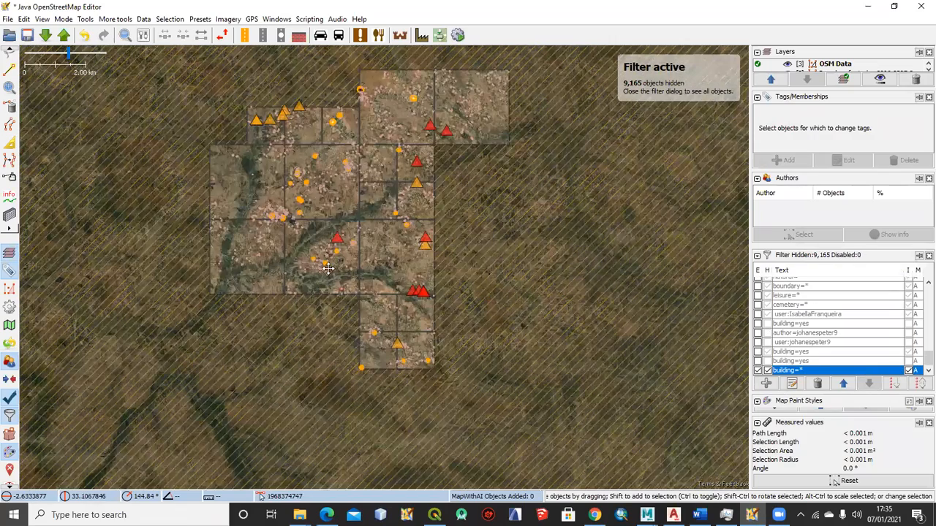
pyautogui.scroll(5, 366, 220)
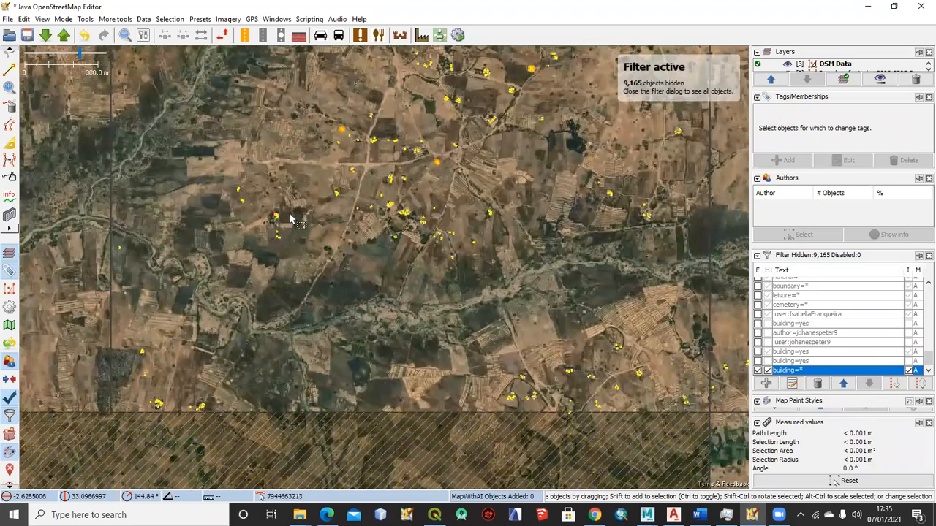
pyautogui.moveTo(366, 218); pyautogui.dragTo(218, 365)
pyautogui.moveTo(434, 215); pyautogui.dragTo(375, 340)
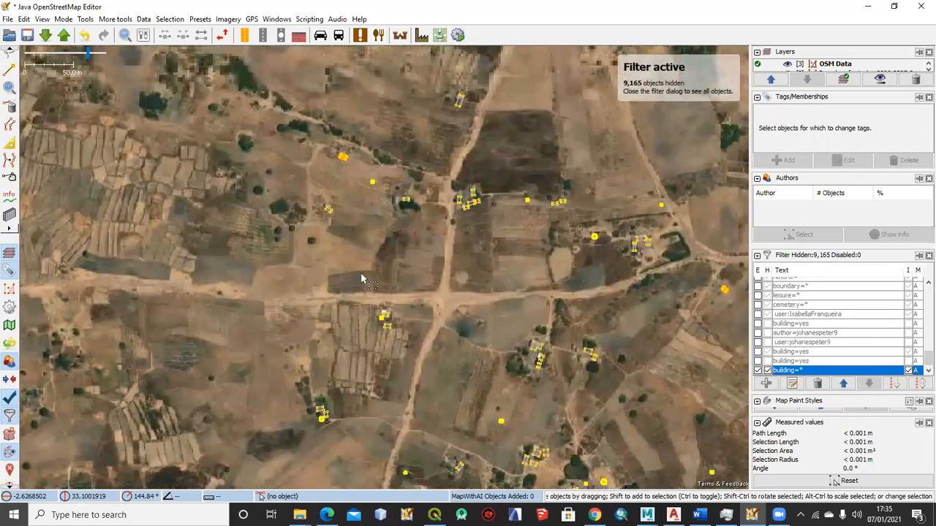
pyautogui.scroll(3, 357, 203)
pyautogui.click(359, 196)
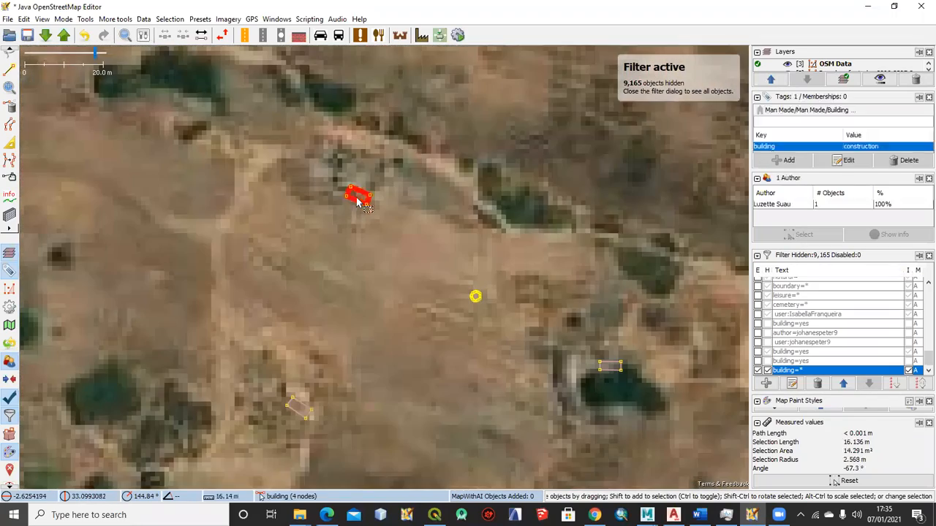
pyautogui.moveTo(810, 171); pyautogui.dragTo(813, 205)
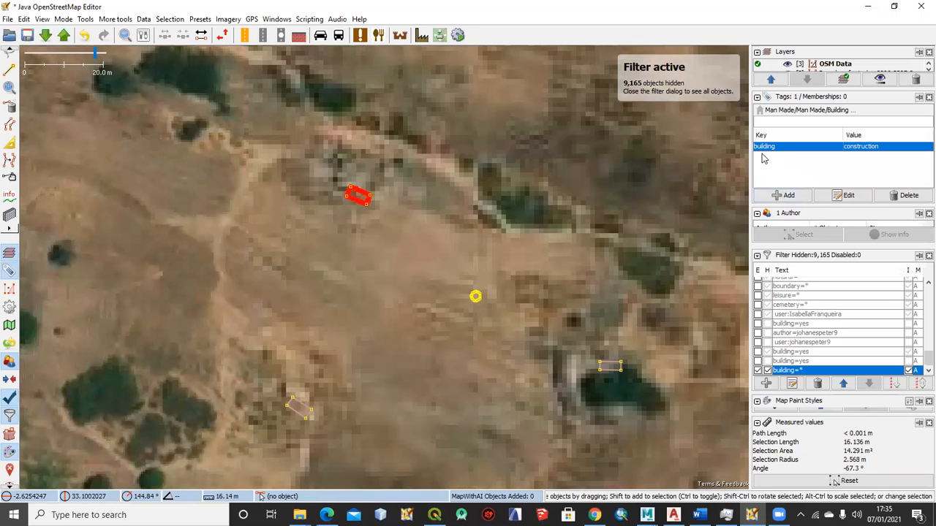
# Select other nearby buildings, including the narrow upright one in the cluster east of the round hut, to check their tags
pyautogui.scroll(-3, 289, 170)
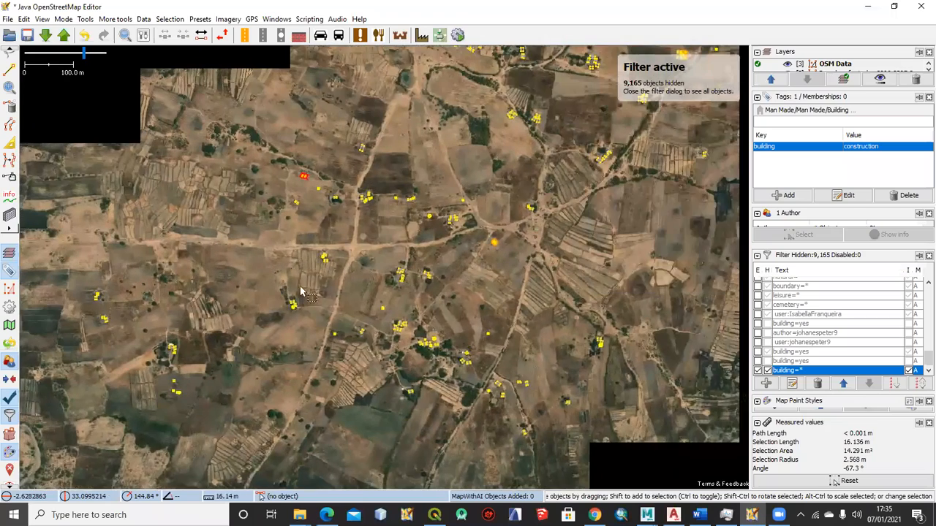
pyautogui.scroll(5, 300, 174)
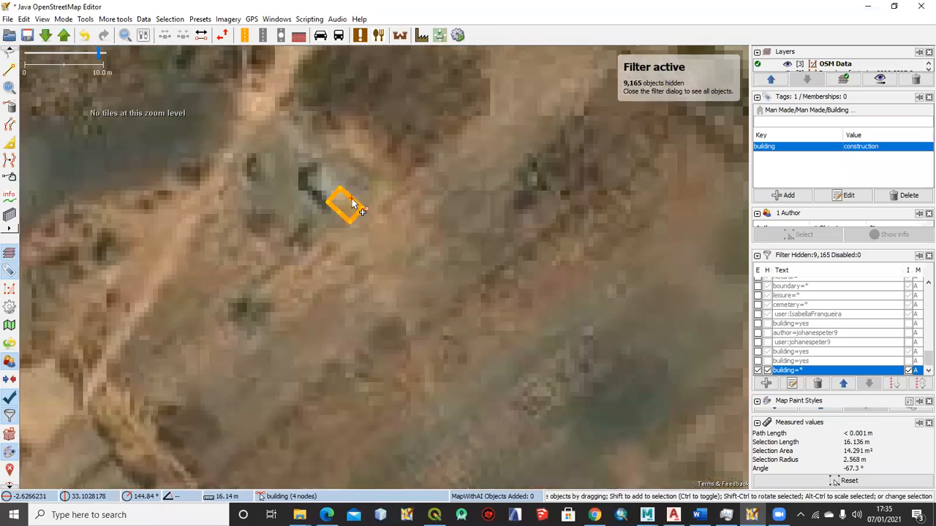
pyautogui.scroll(-5, 558, 234)
pyautogui.scroll(4, 497, 205)
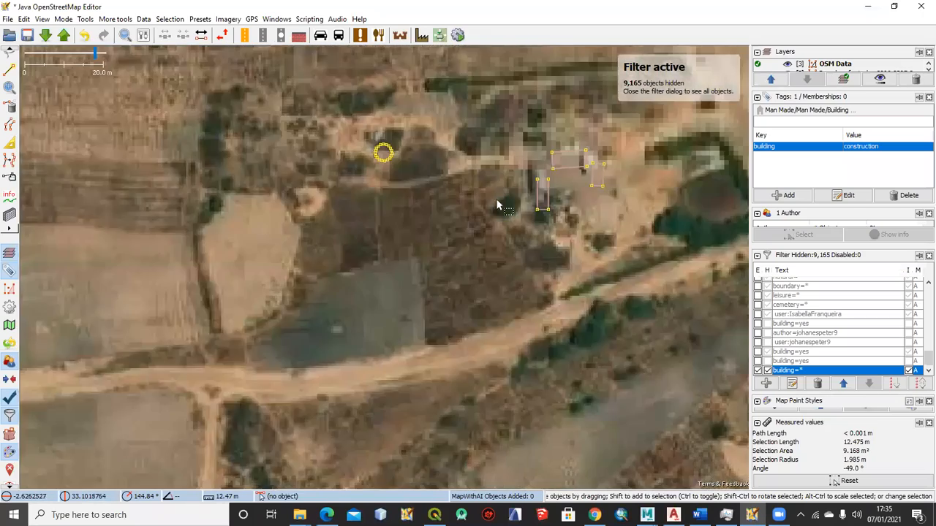
pyautogui.click(541, 197)
# Look over the filtered buildings in other parts of the task area and select the one labelled Haus to check its building tag
pyautogui.scroll(-6, 446, 247)
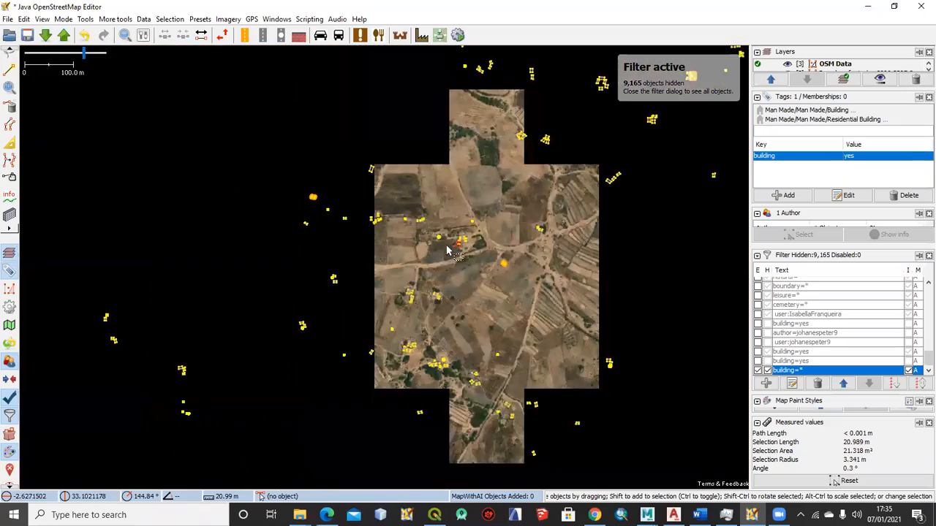
pyautogui.scroll(-2, 505, 252)
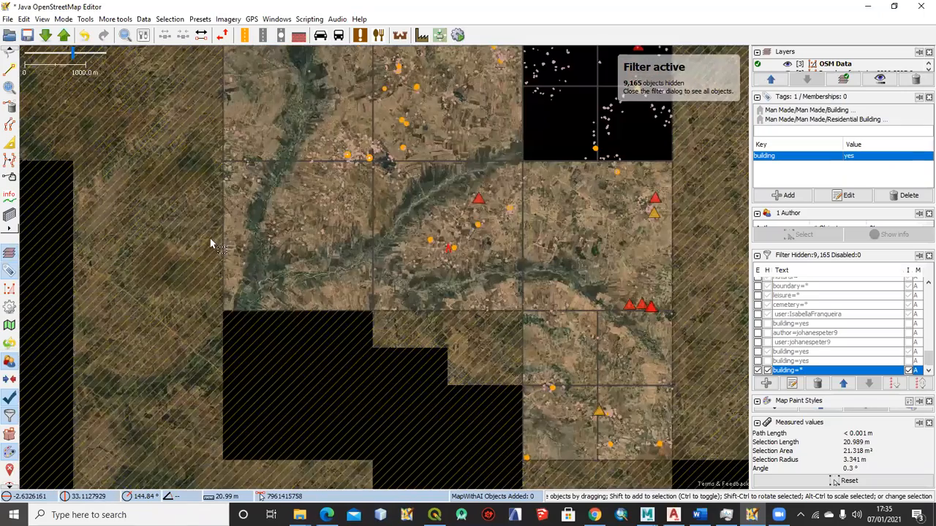
pyautogui.scroll(3, 226, 234)
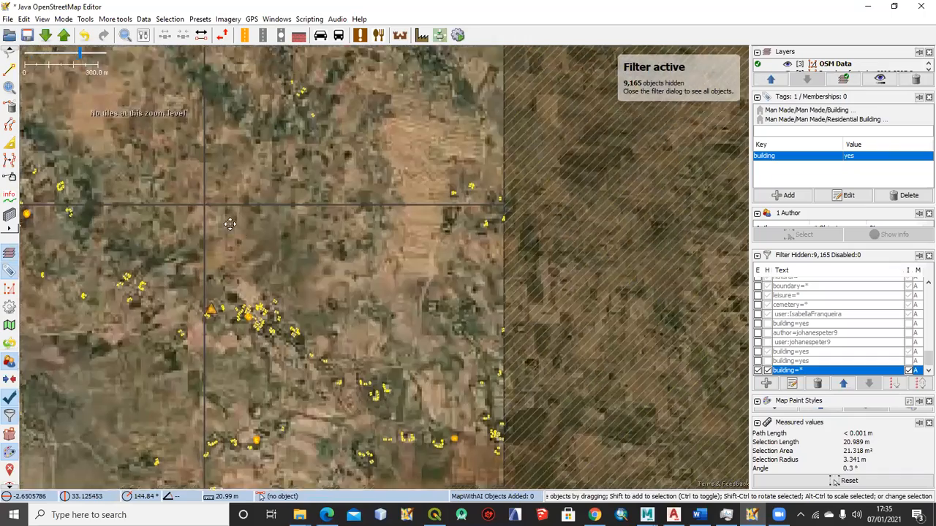
pyautogui.scroll(5, 219, 263)
pyautogui.scroll(-9, 228, 263)
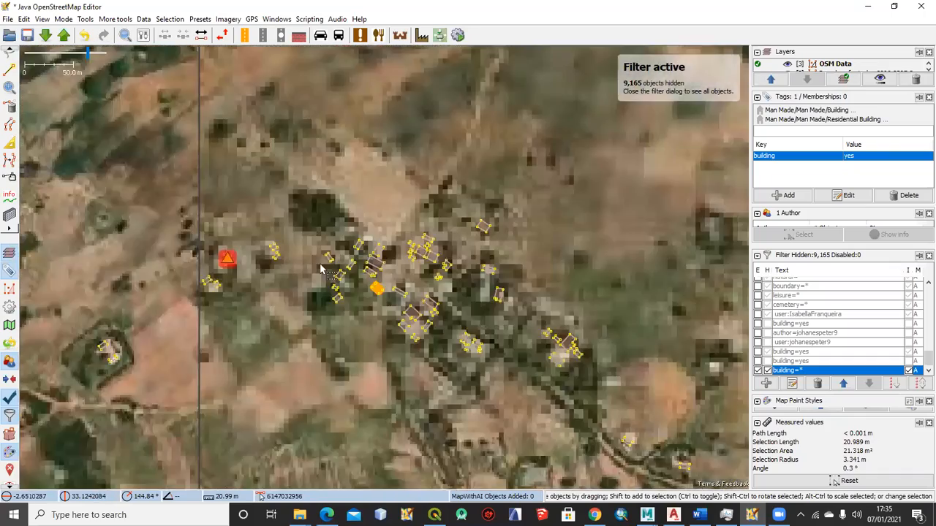
pyautogui.scroll(-2, 377, 245)
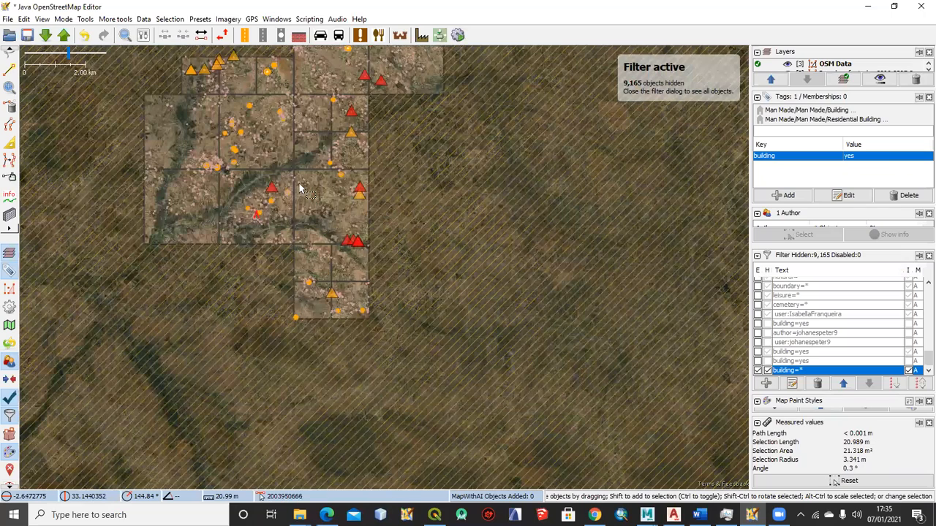
pyautogui.scroll(8, 292, 179)
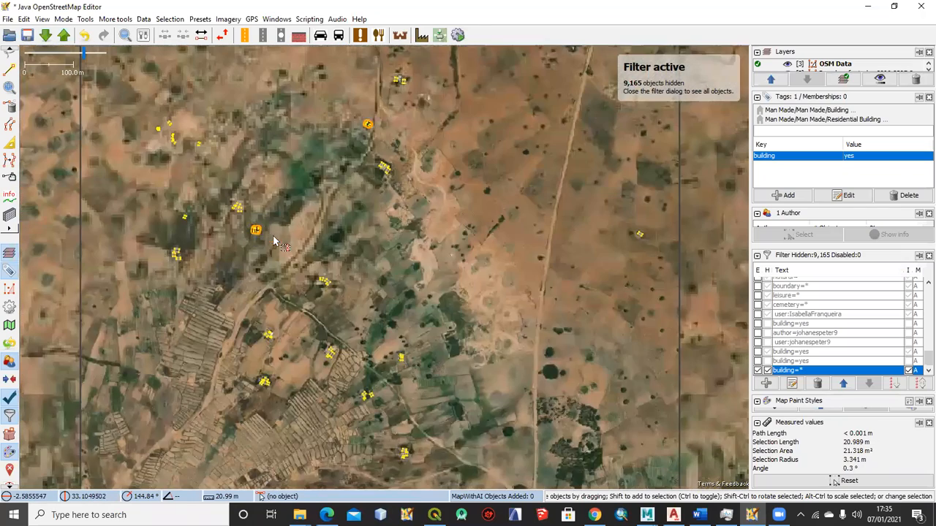
pyautogui.scroll(6, 275, 241)
pyautogui.click(272, 223)
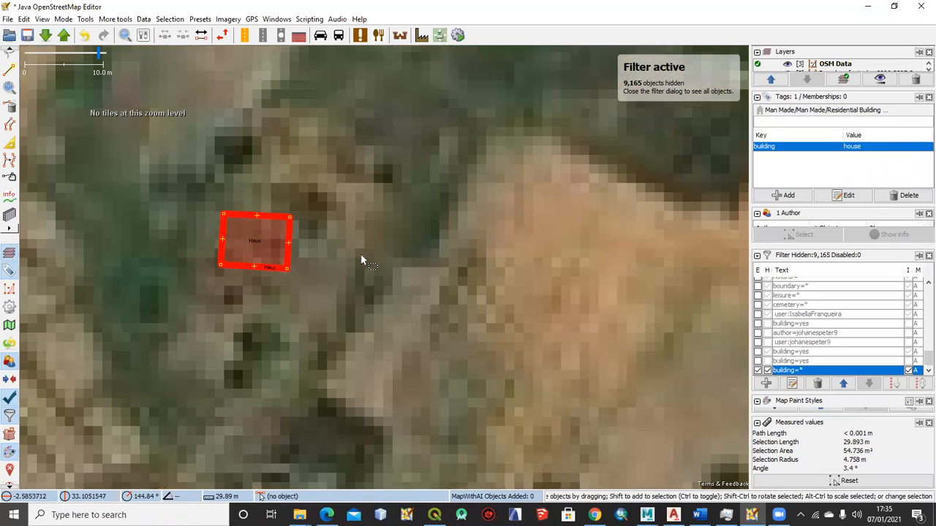
# Look over the filtered buildings farther across the task area and select the one beside the red warning marker to check its building tag
pyautogui.scroll(-4, 360, 244)
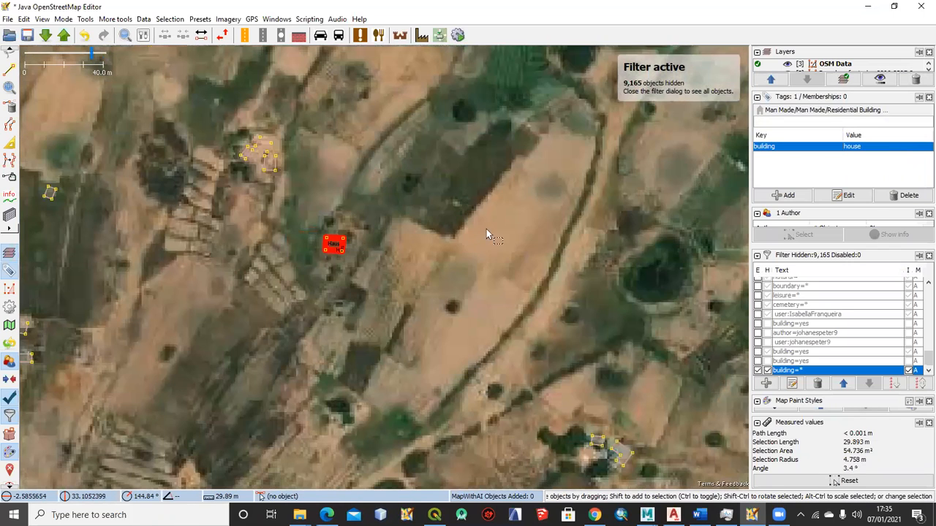
pyautogui.moveTo(486, 229); pyautogui.dragTo(364, 309)
pyautogui.scroll(-2, 358, 308)
pyautogui.moveTo(439, 121); pyautogui.dragTo(272, 219)
pyautogui.moveTo(342, 236); pyautogui.dragTo(219, 238)
pyautogui.scroll(-2, 299, 199)
pyautogui.moveTo(275, 224); pyautogui.dragTo(282, 259)
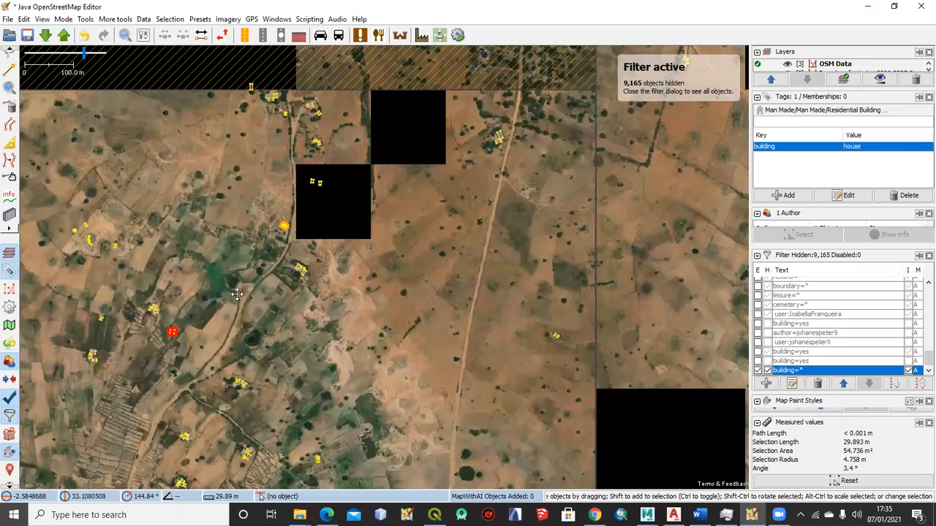
pyautogui.scroll(-3, 422, 259)
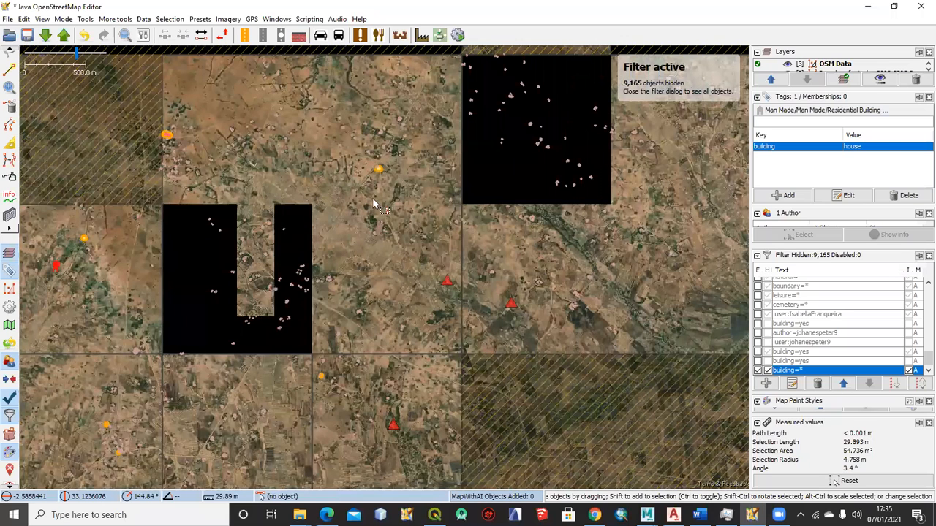
pyautogui.scroll(10, 373, 204)
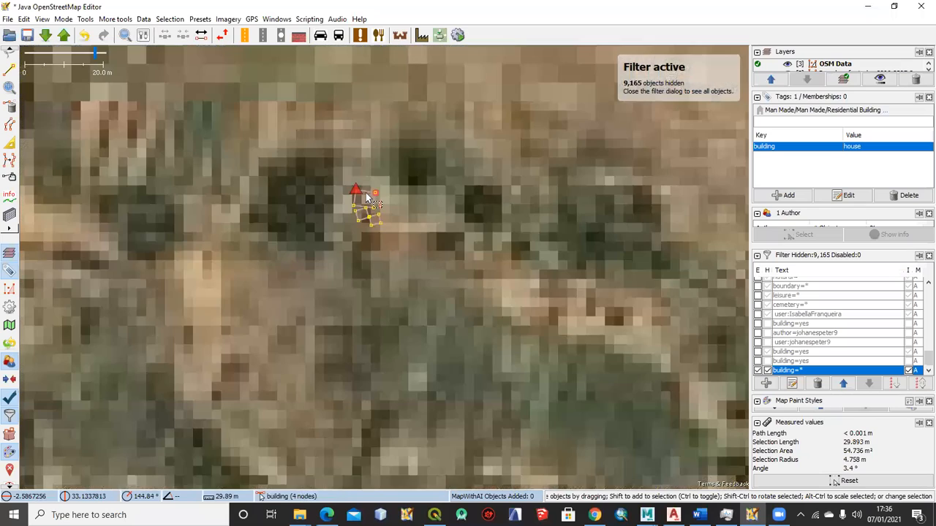
pyautogui.click(368, 202)
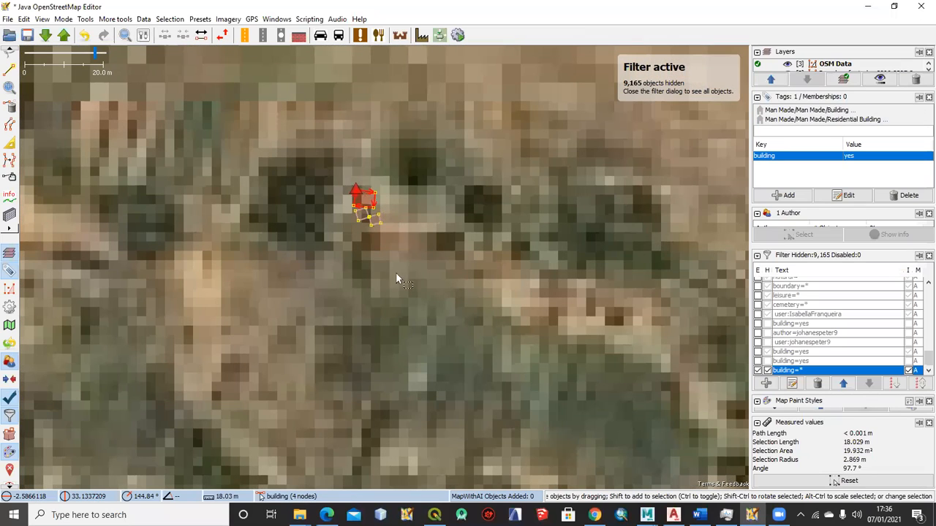
# Select all filtered buildings across the whole task area and delete them
pyautogui.scroll(-4, 395, 276)
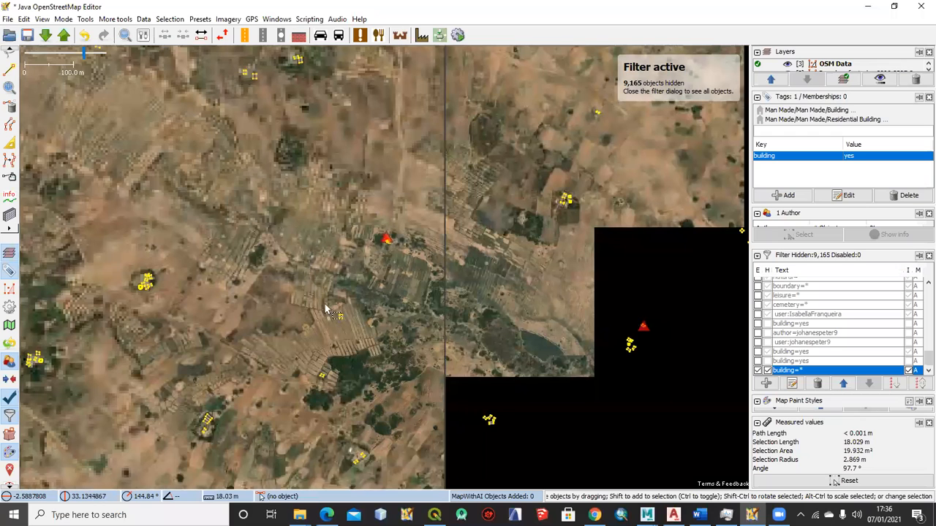
pyautogui.scroll(-4, 299, 282)
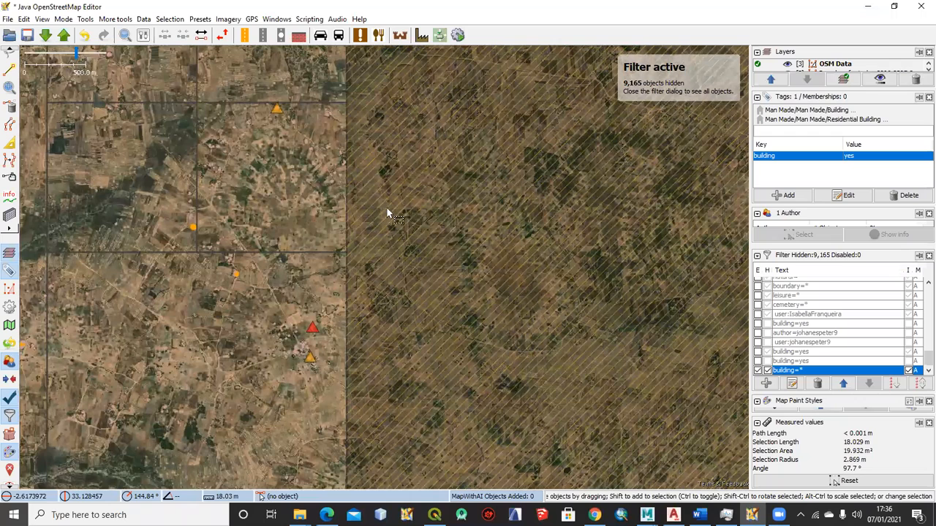
pyautogui.scroll(-5, 388, 213)
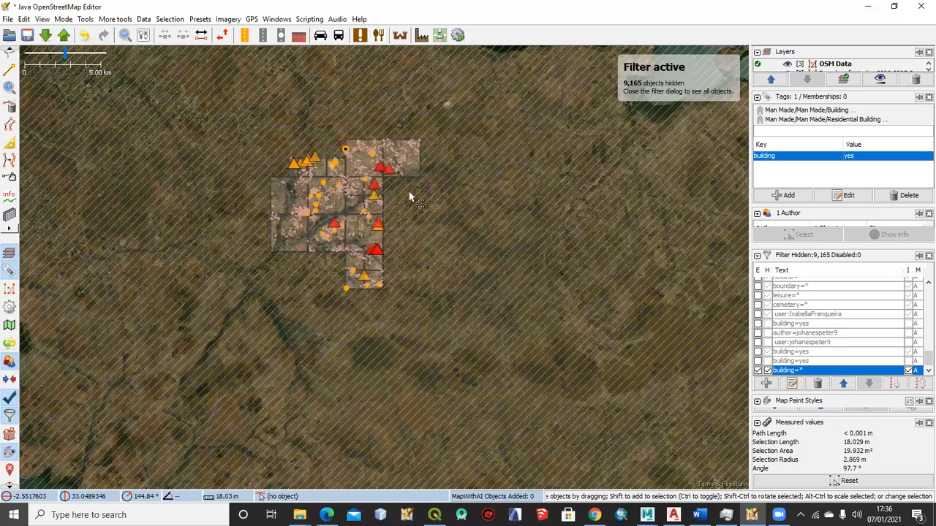
pyautogui.scroll(2, 406, 201)
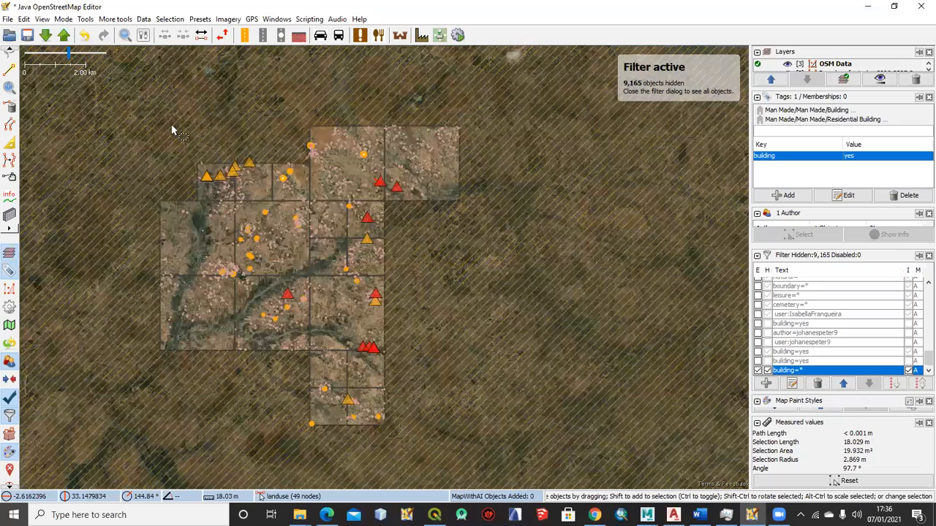
pyautogui.hotkey('ctrl', 'Right')
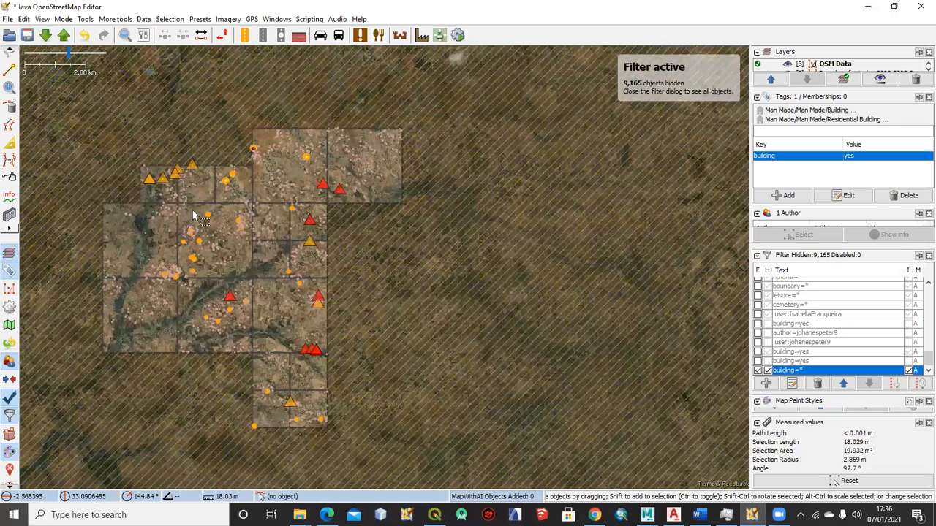
pyautogui.moveTo(195, 203); pyautogui.dragTo(208, 167)
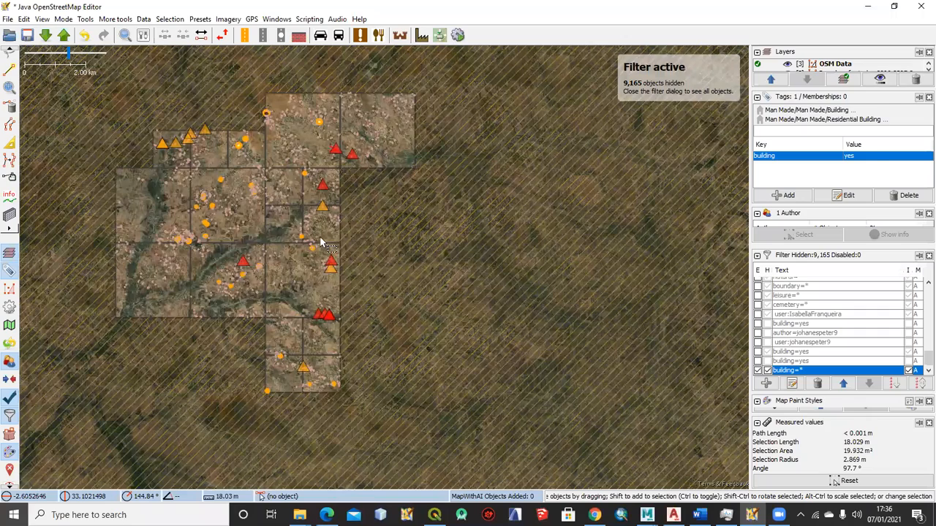
pyautogui.hotkey('ctrl', 'a')
pyautogui.scroll(-2, 320, 241)
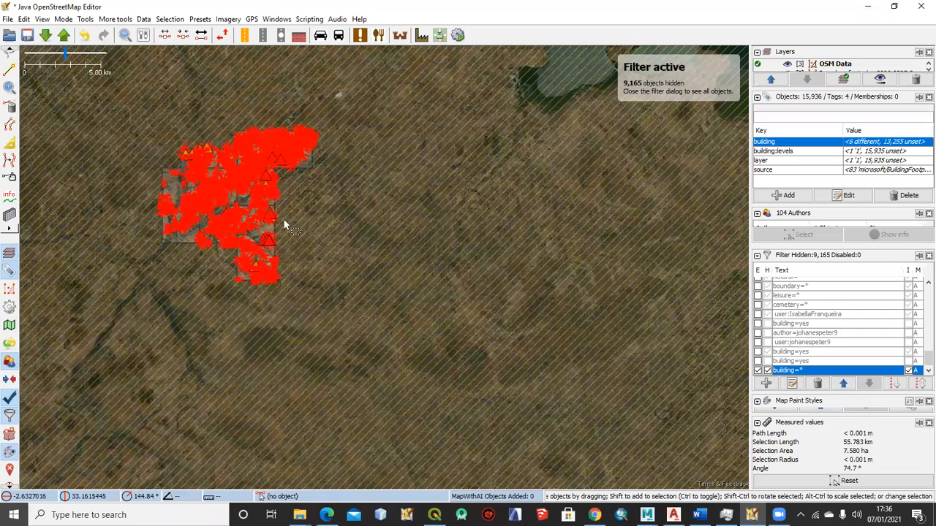
pyautogui.scroll(2, 226, 210)
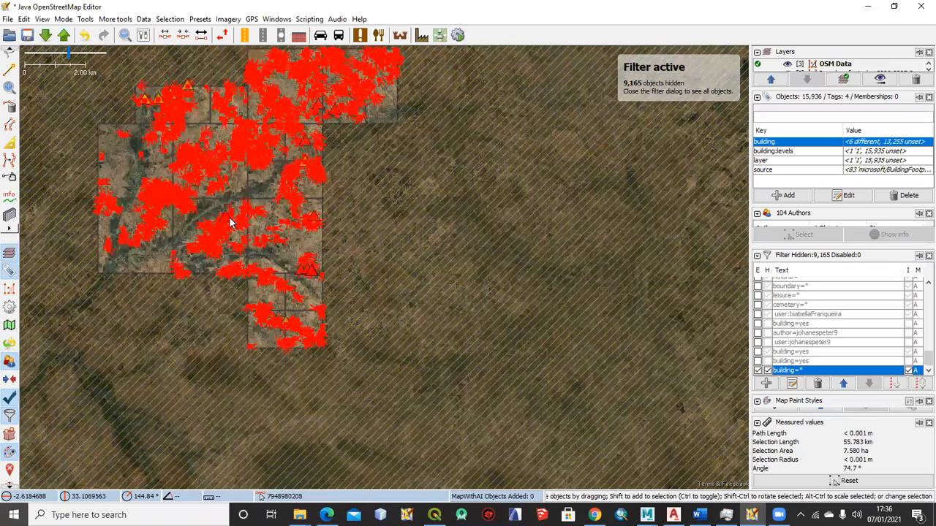
pyautogui.press('Delete')
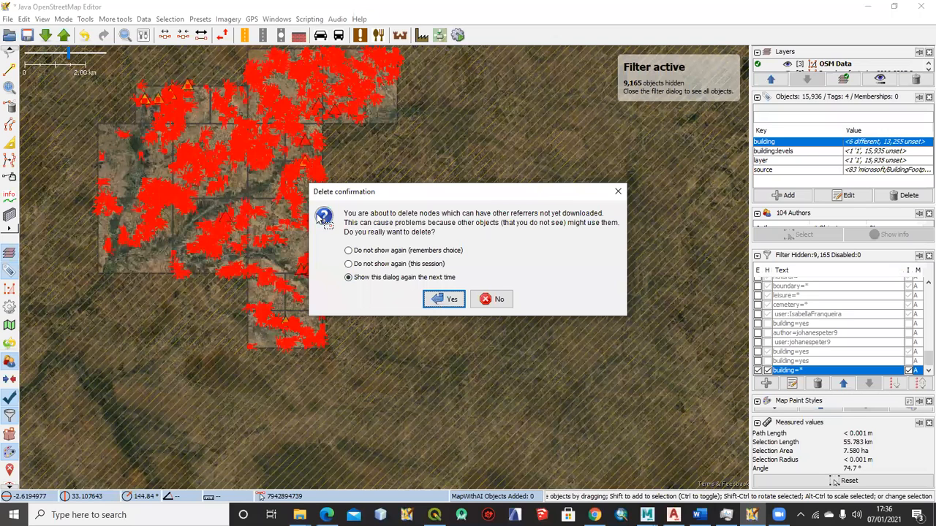
pyautogui.press('Escape')
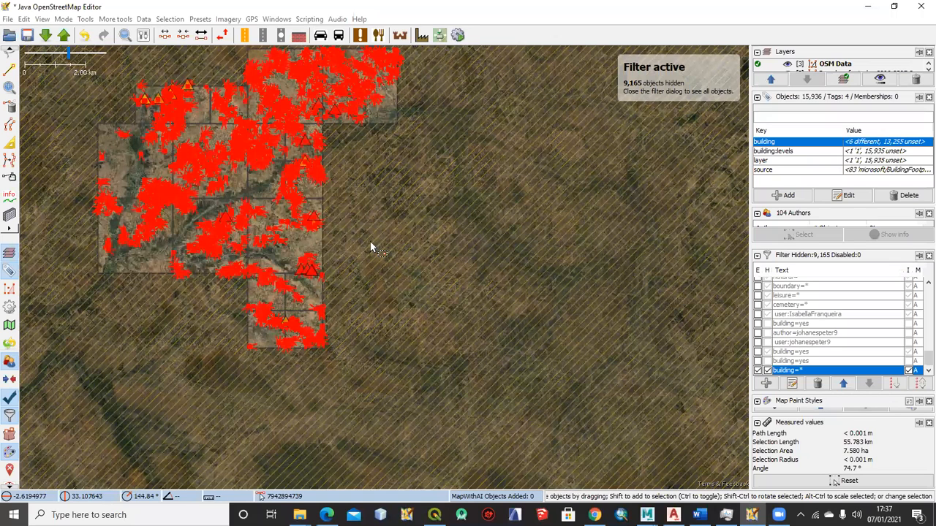
pyautogui.press('Delete')
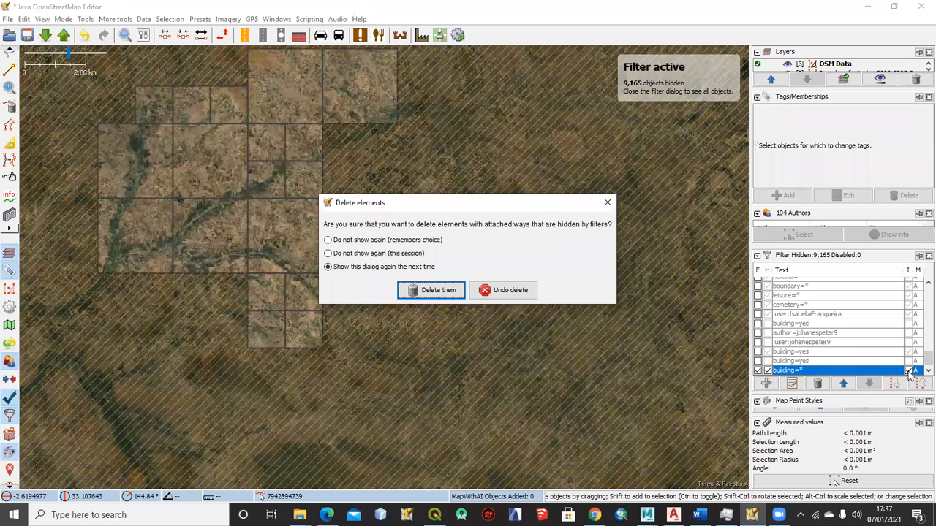
# Switch off the building=* filter along with its hide and invert options, and look over the remaining features around Welamasonga
pyautogui.click(768, 371)
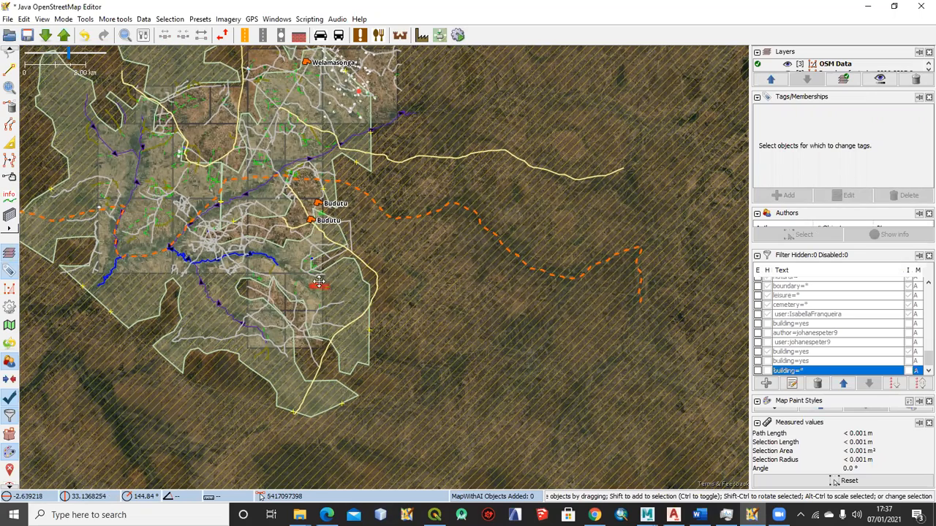
pyautogui.moveTo(265, 135); pyautogui.dragTo(319, 283)
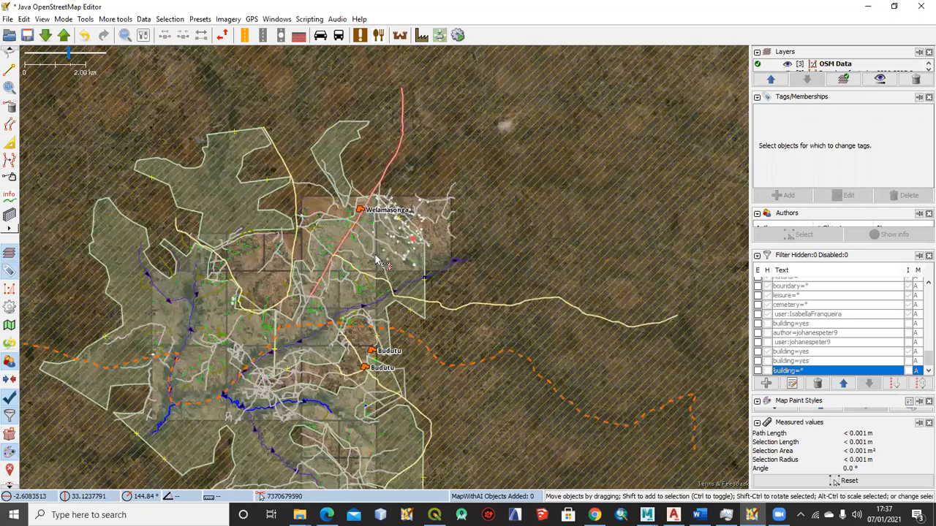
pyautogui.scroll(10, 384, 293)
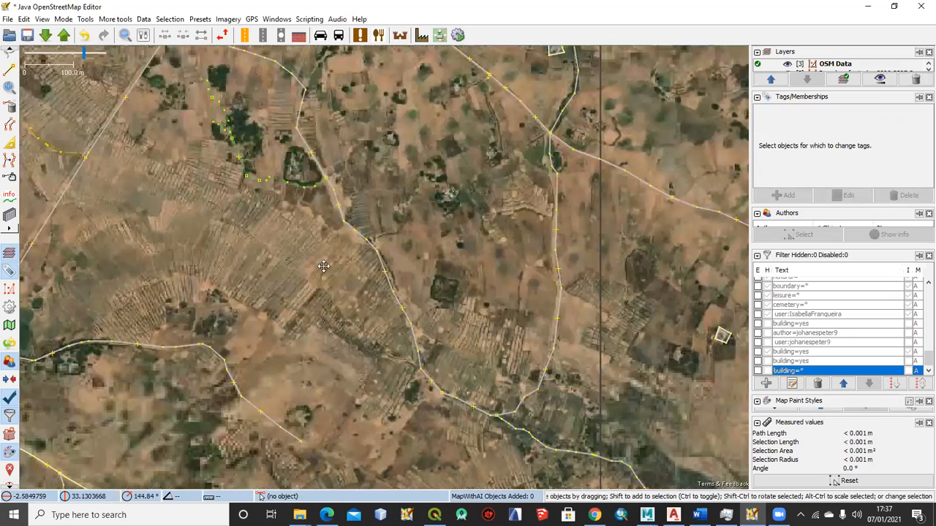
pyautogui.scroll(-5, 365, 274)
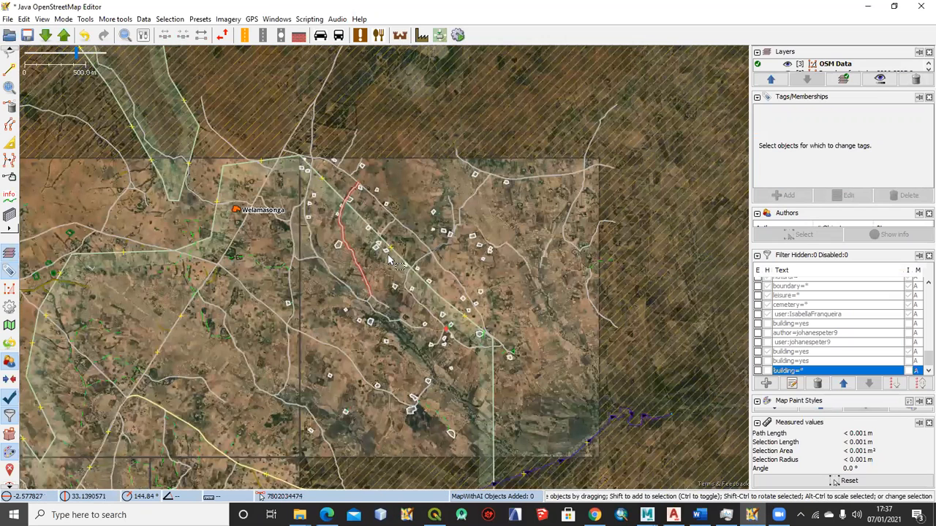
# Select two of the white four-sided outlines southeast of Welamasonga, one in a group of three, to check their landuse tags
pyautogui.scroll(8, 362, 207)
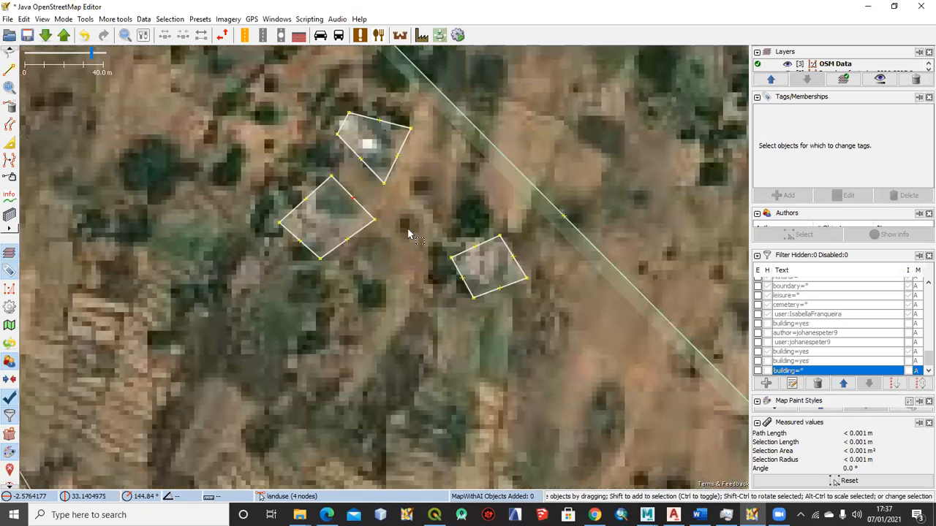
pyautogui.click(342, 231)
pyautogui.scroll(-9, 337, 224)
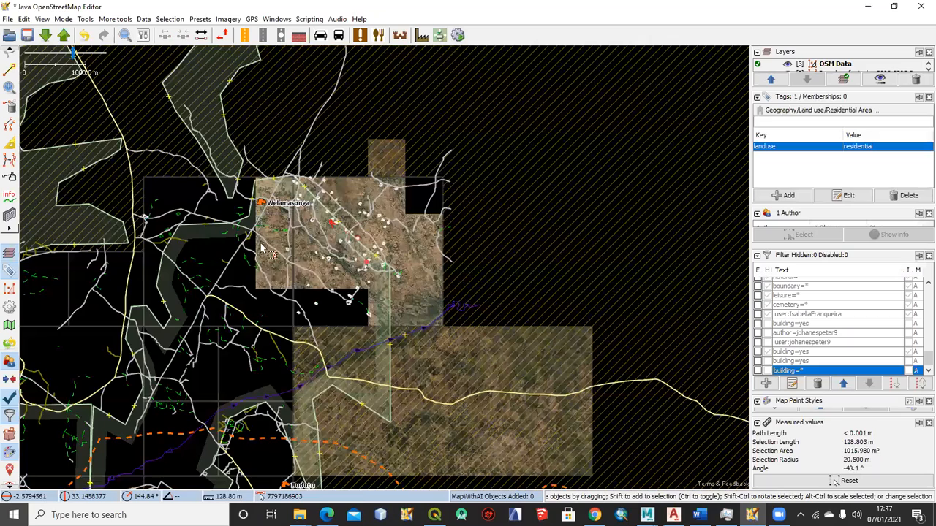
pyautogui.scroll(4, 224, 216)
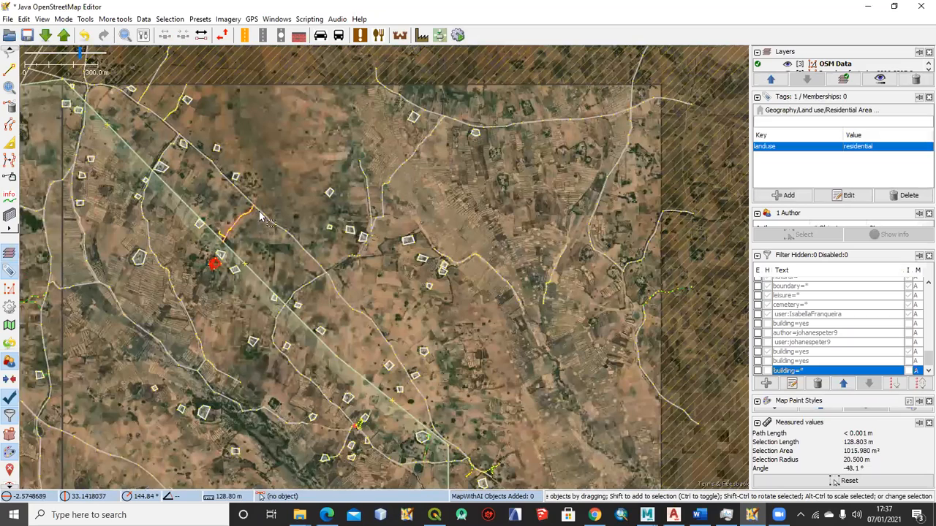
pyautogui.scroll(2, 306, 151)
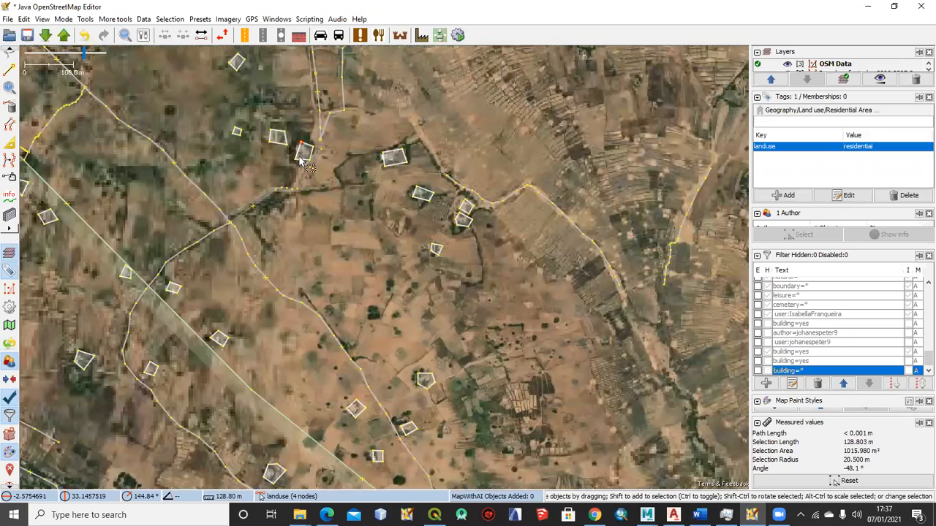
pyautogui.click(303, 155)
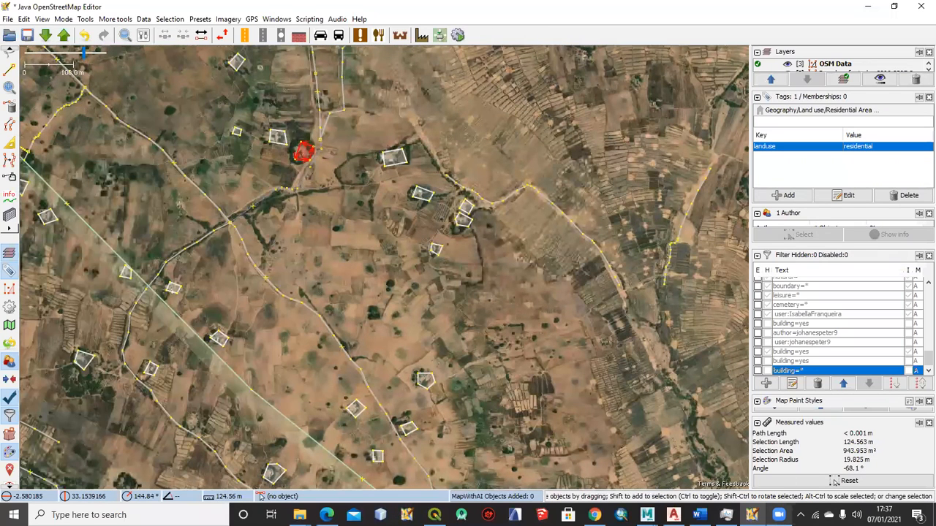
# Check the topic list in the Word document and return to JOSM
pyautogui.click(868, 7)
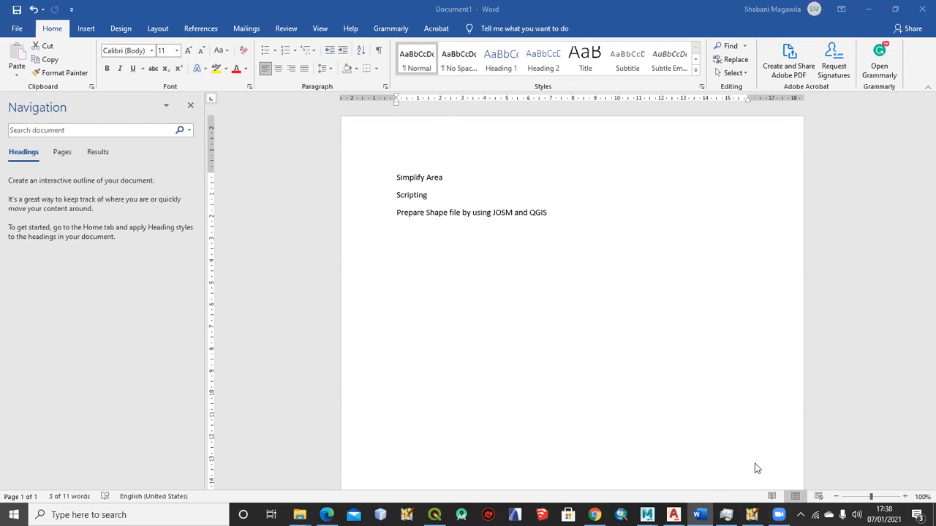
pyautogui.click(752, 514)
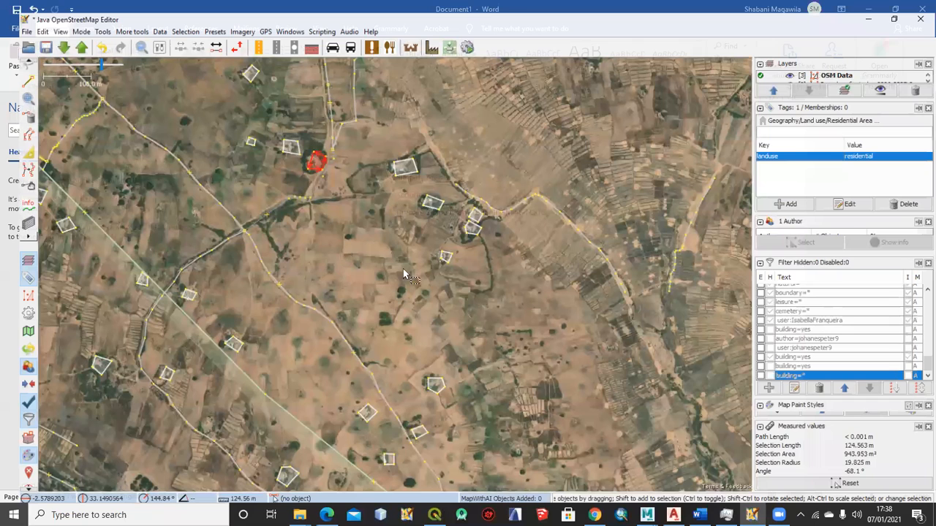
# Look over the task area without buildings and undo the deletion of the buildings
pyautogui.scroll(-4, 429, 208)
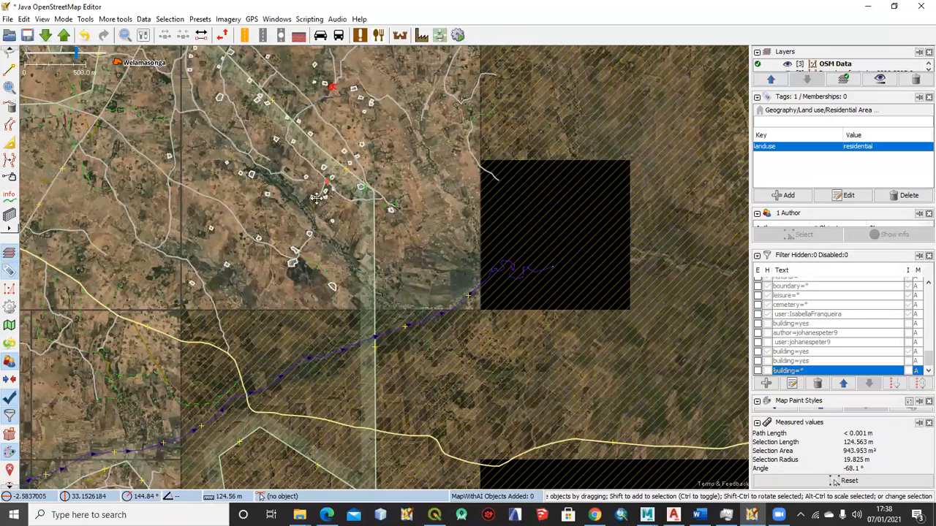
pyautogui.scroll(-2, 259, 198)
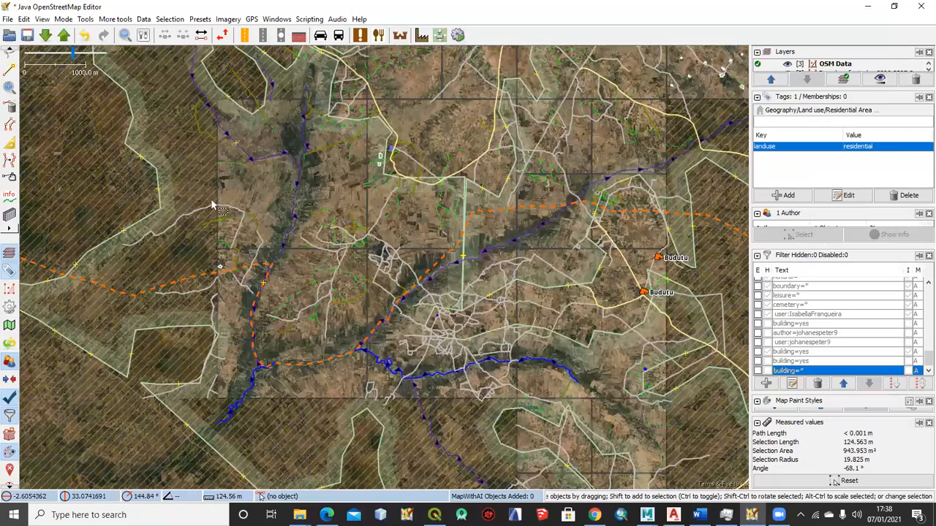
pyautogui.scroll(5, 208, 204)
pyautogui.scroll(-3, 231, 194)
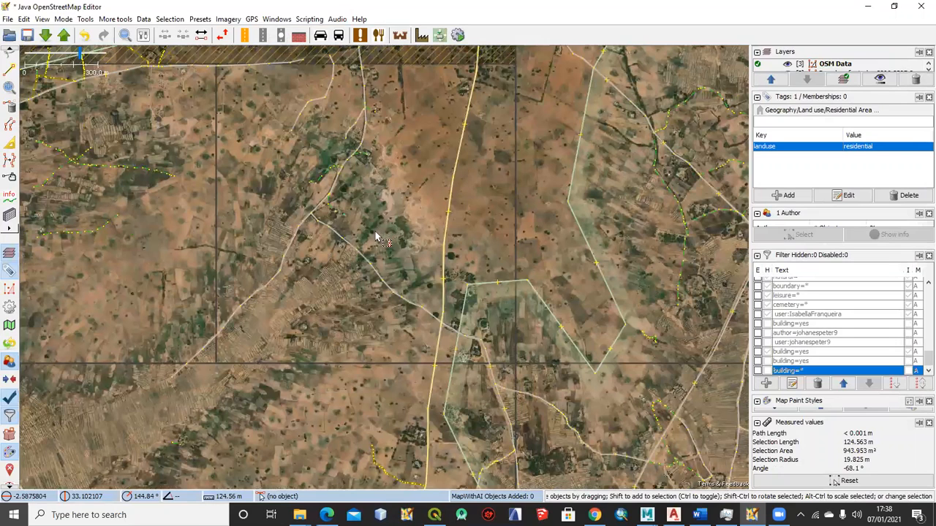
pyautogui.scroll(-3, 375, 232)
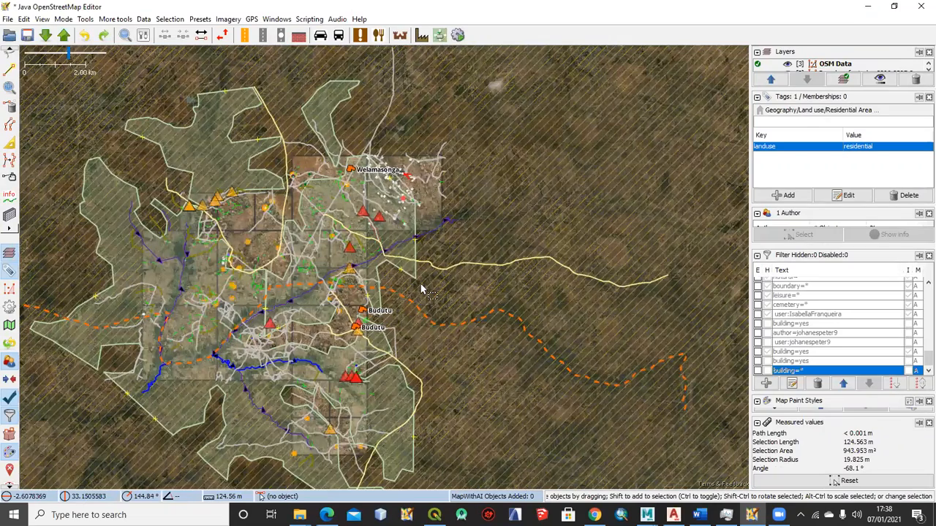
# Look over the buildings in the task area and enable the building=* filter
pyautogui.scroll(4, 296, 263)
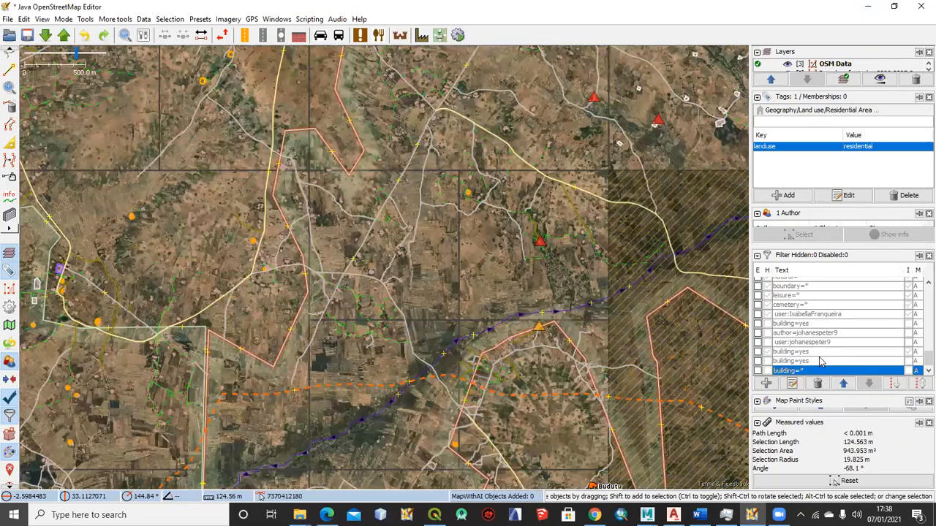
pyautogui.scroll(-2, 413, 232)
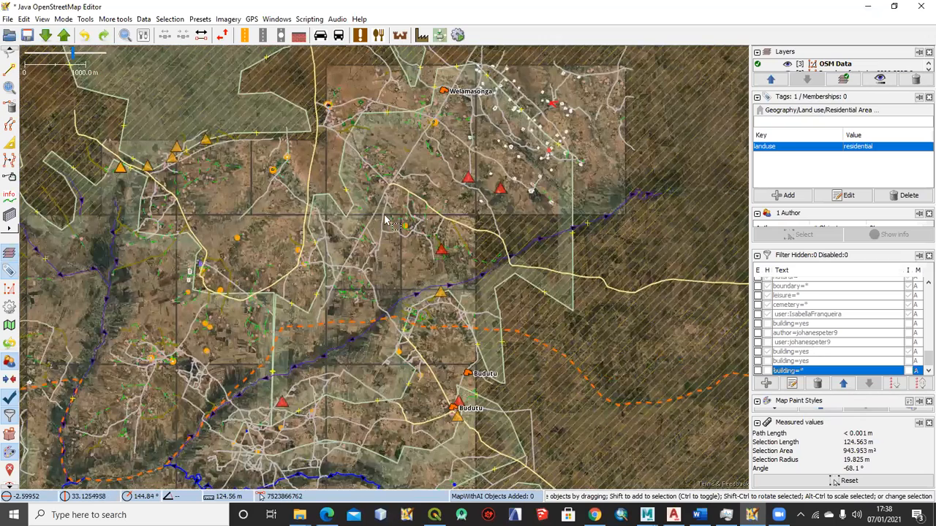
pyautogui.scroll(10, 368, 207)
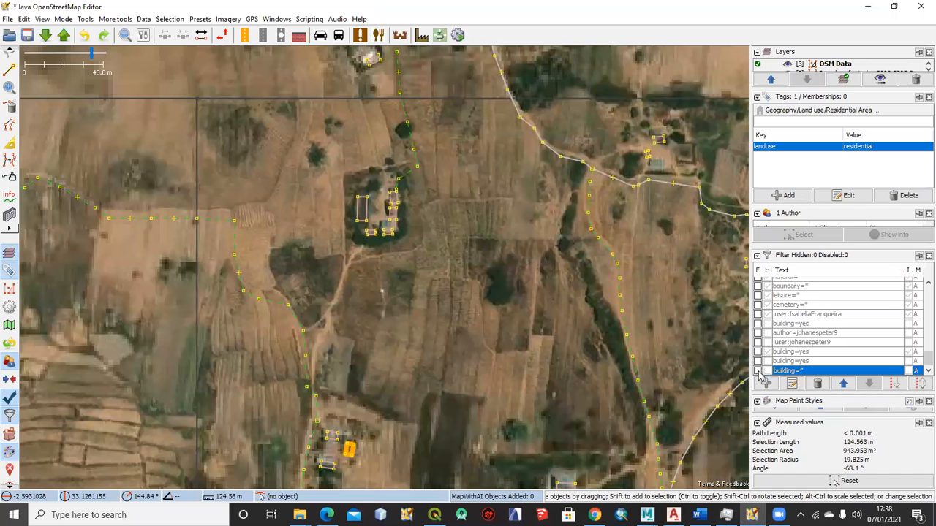
pyautogui.click(759, 370)
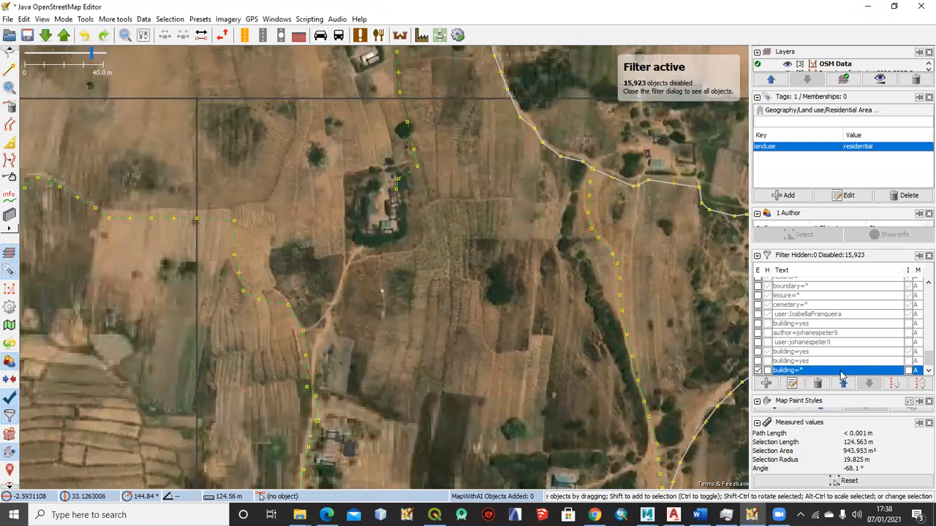
# Try inverting the building=* filter, restore it, and set the filter to hide the buildings completely
pyautogui.click(908, 370)
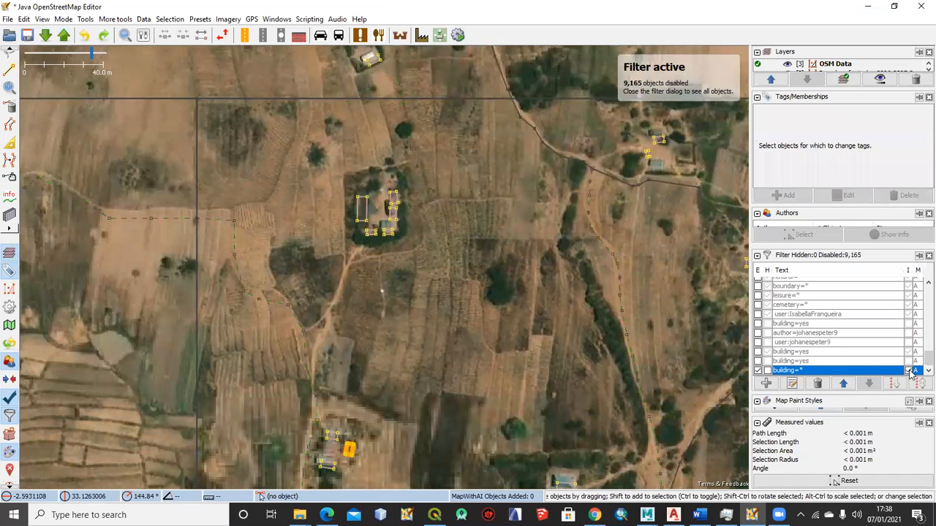
pyautogui.click(909, 370)
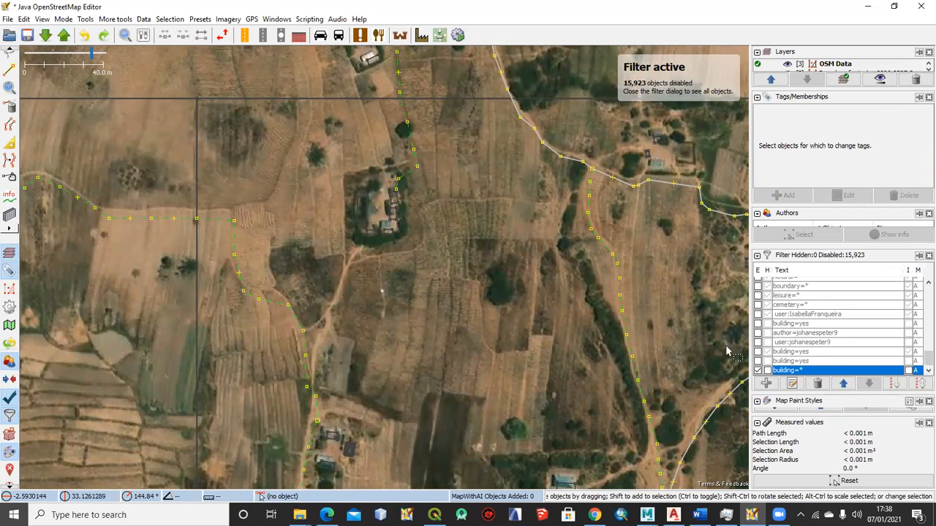
pyautogui.click(766, 370)
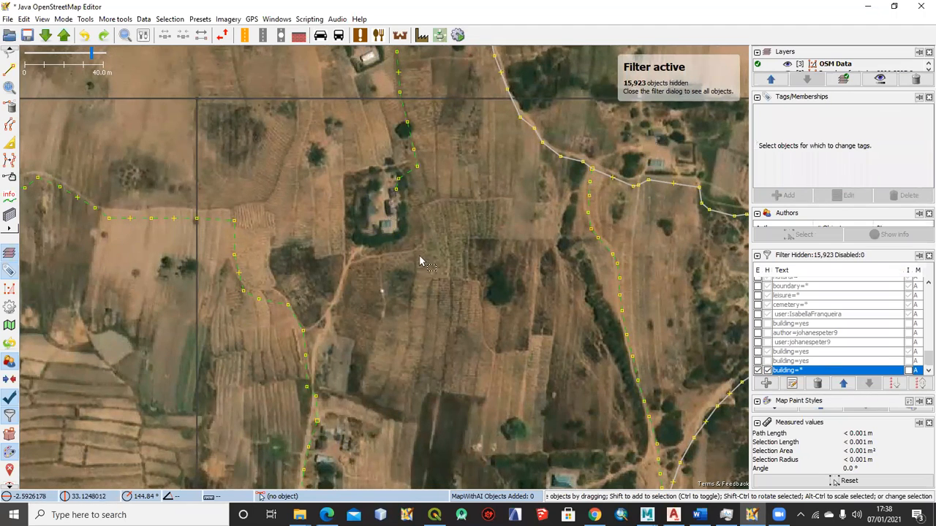
# Delete all visible objects in and around the task area, including relation members and elements with filtered ways, and turn off the building=* filter
pyautogui.scroll(-2, 418, 254)
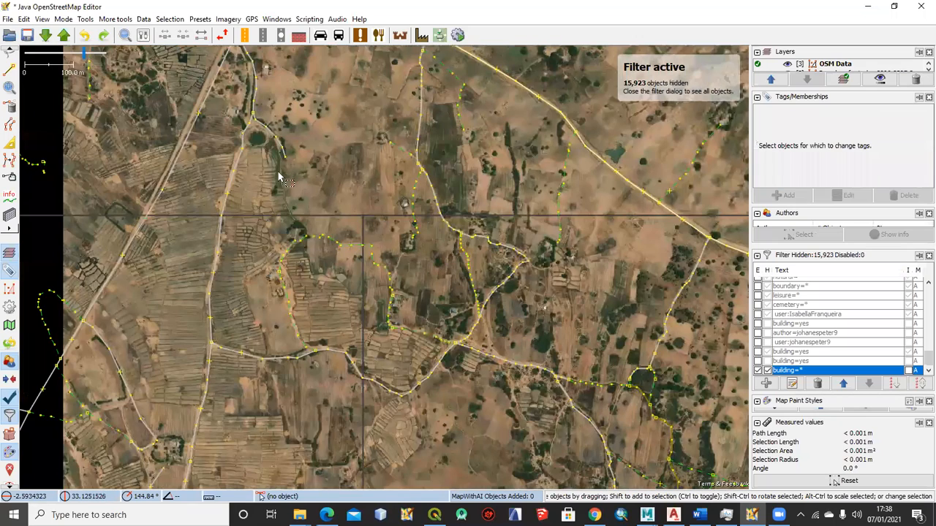
pyautogui.scroll(-6, 295, 184)
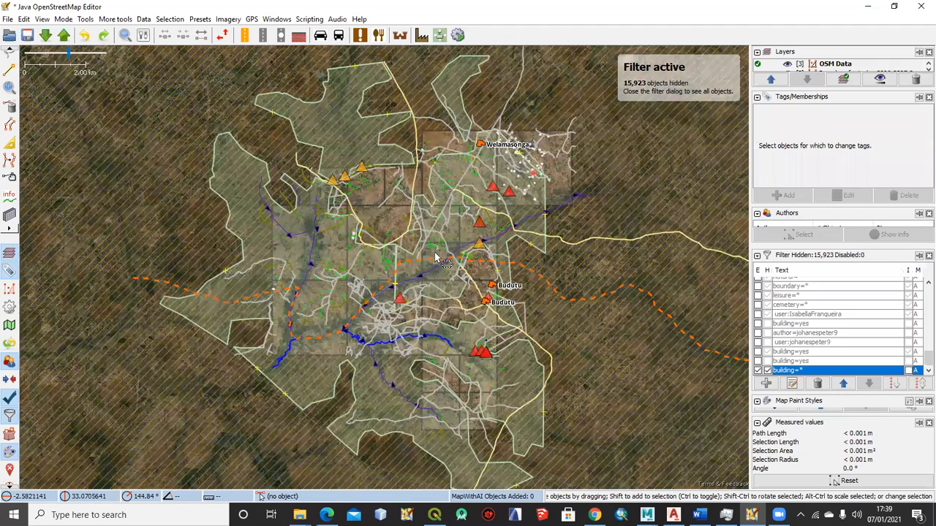
pyautogui.scroll(6, 433, 258)
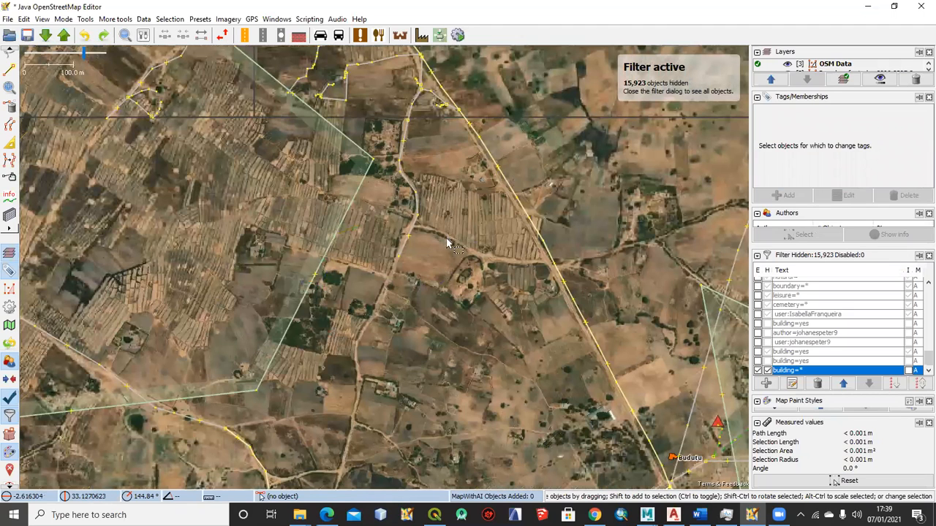
pyautogui.scroll(-7, 457, 301)
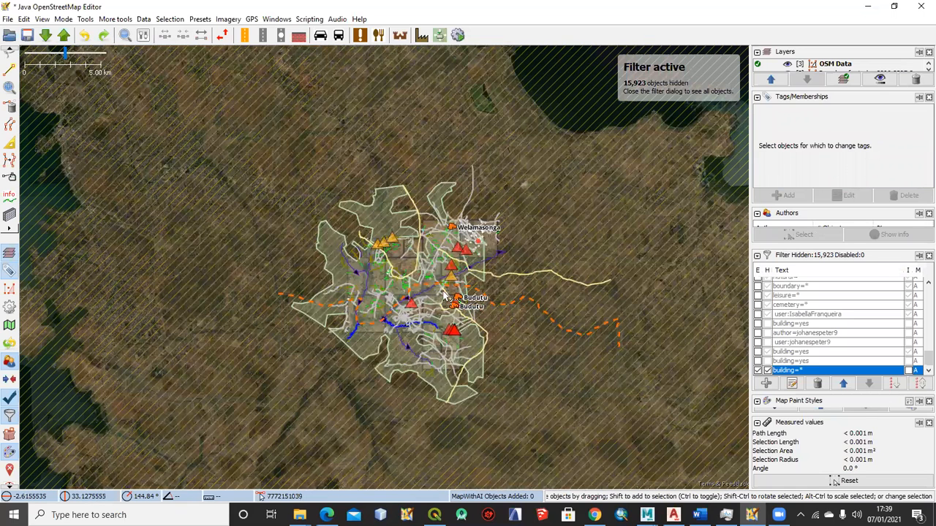
pyautogui.scroll(-2, 443, 288)
pyautogui.moveTo(344, 207); pyautogui.dragTo(537, 403)
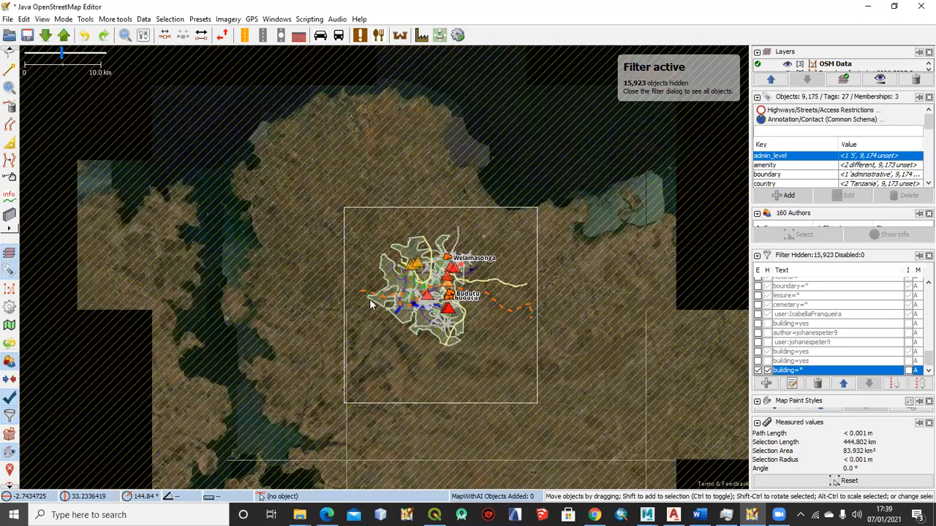
pyautogui.press('Delete')
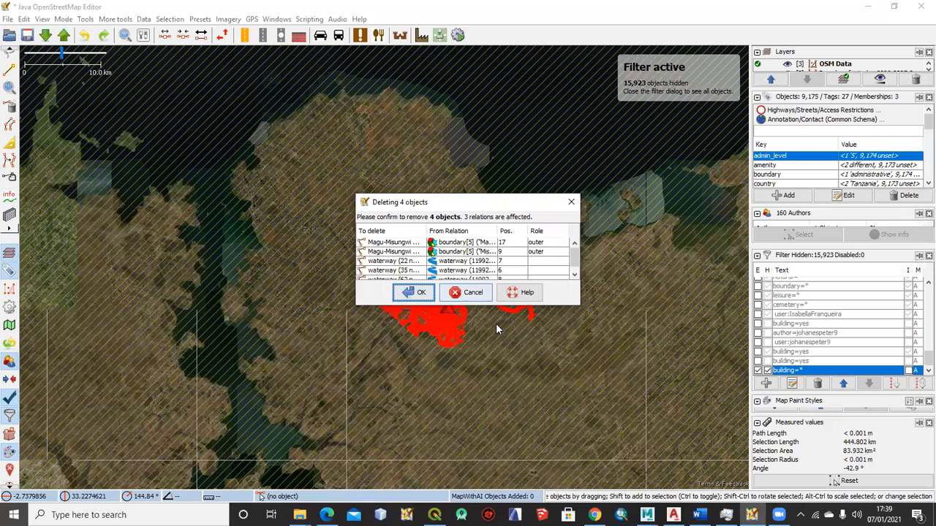
pyautogui.press('Return')
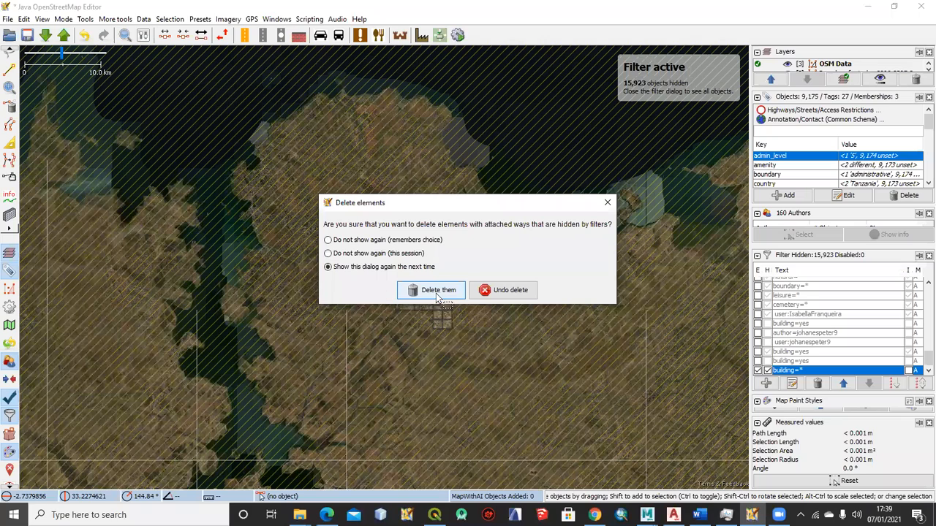
pyautogui.click(401, 290)
pyautogui.scroll(3, 398, 287)
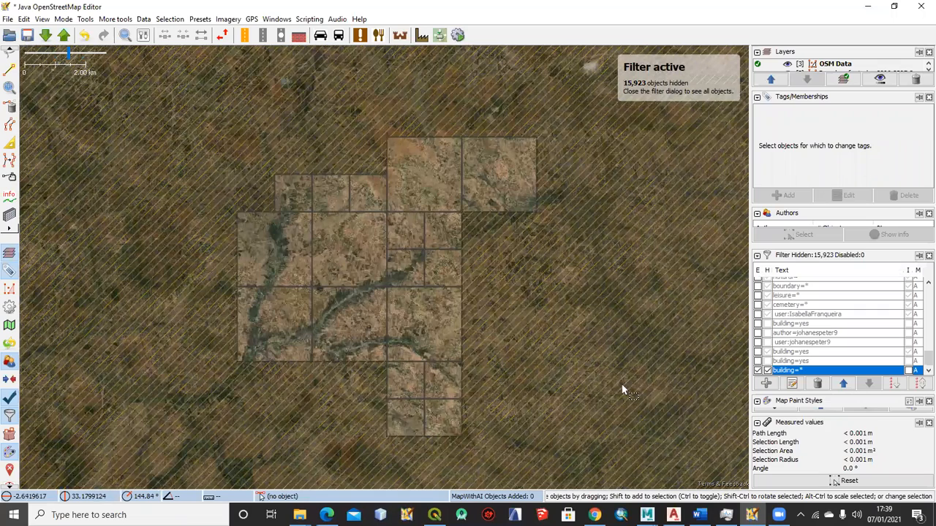
pyautogui.click(759, 371)
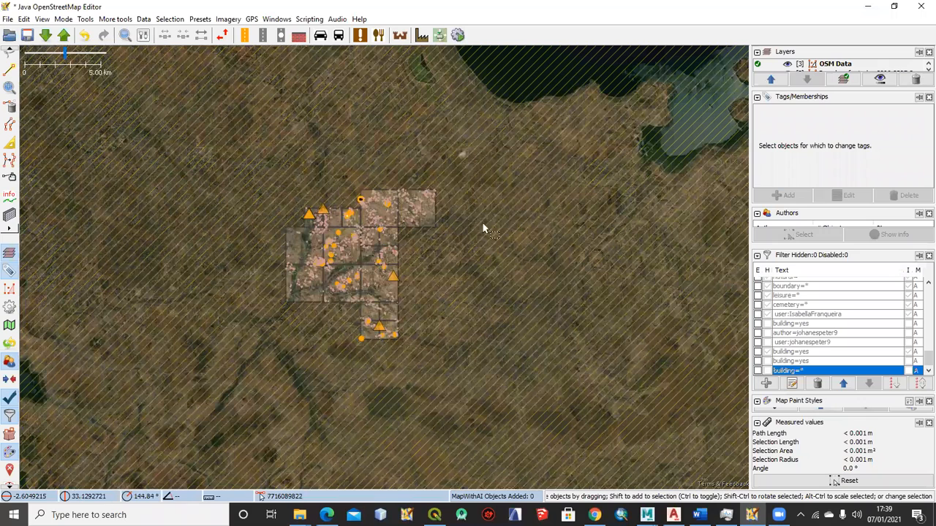
# Start a GPX export of the OSM Data layer and create a folder named Training on the Desktop for it
pyautogui.moveTo(804, 91); pyautogui.dragTo(815, 157)
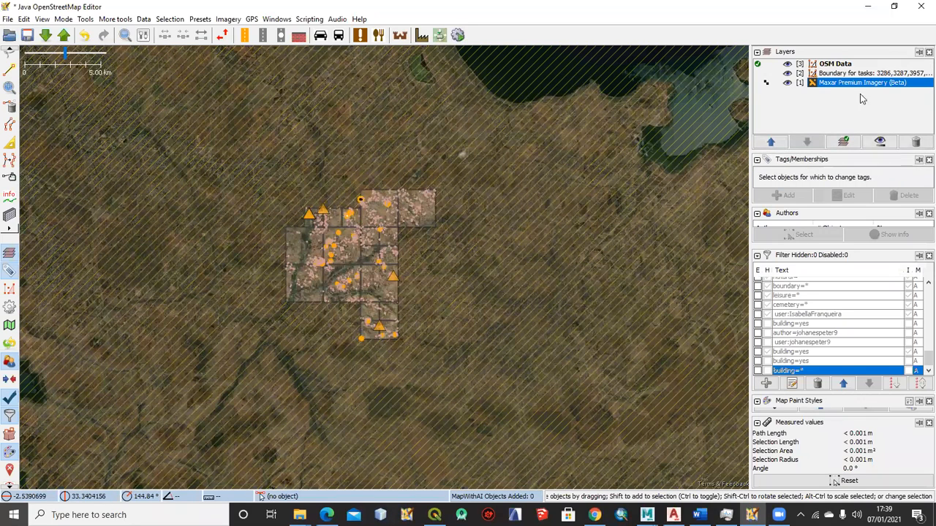
pyautogui.click(830, 65)
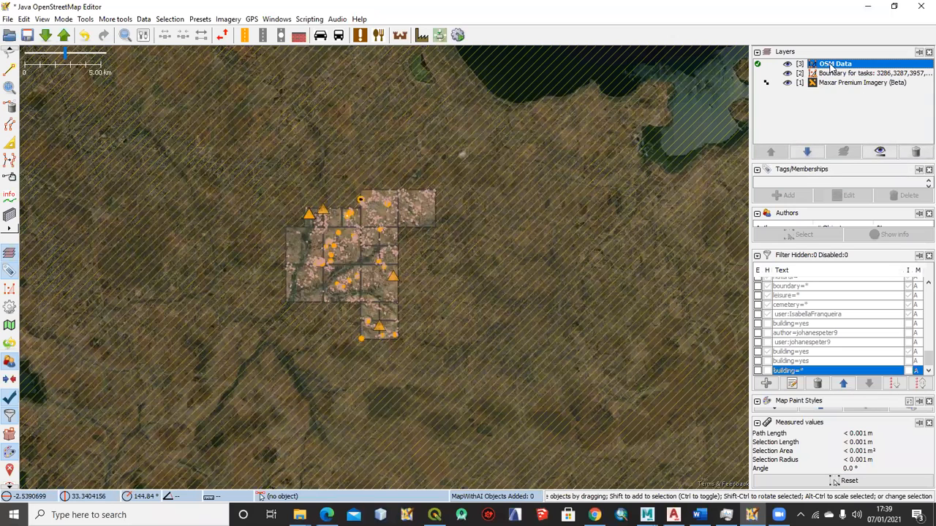
pyautogui.rightClick(830, 68)
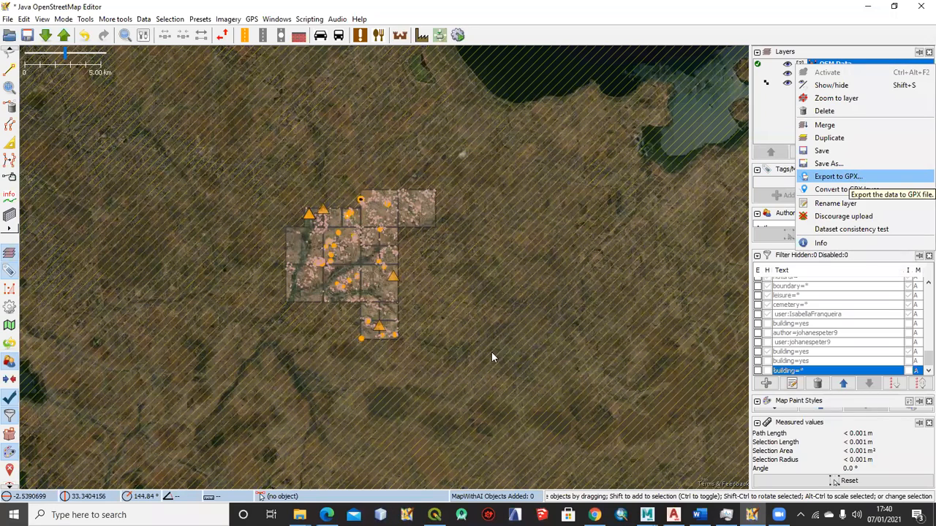
pyautogui.press('Return')
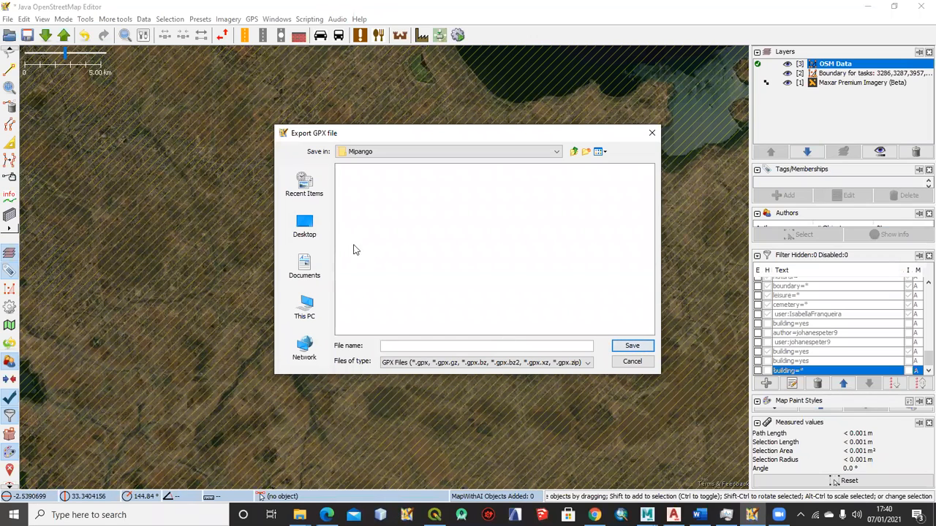
pyautogui.click(306, 225)
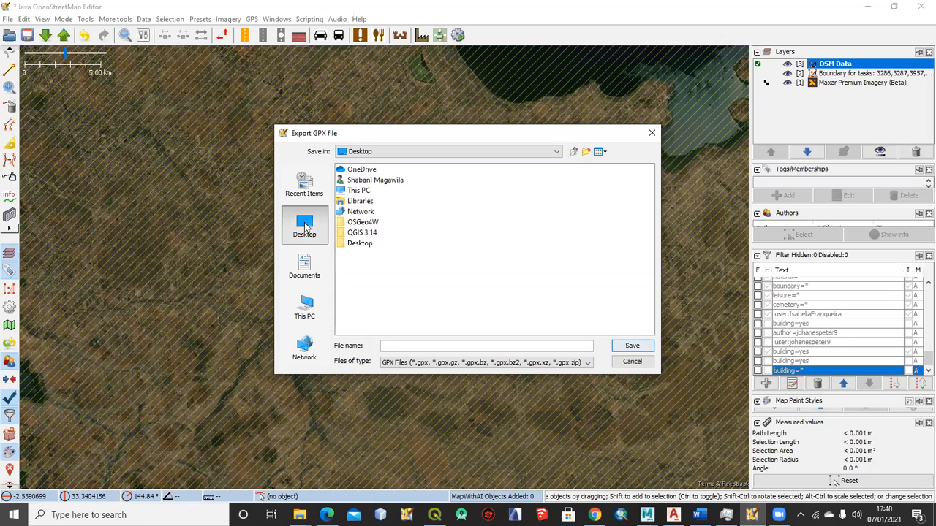
pyautogui.rightClick(384, 273)
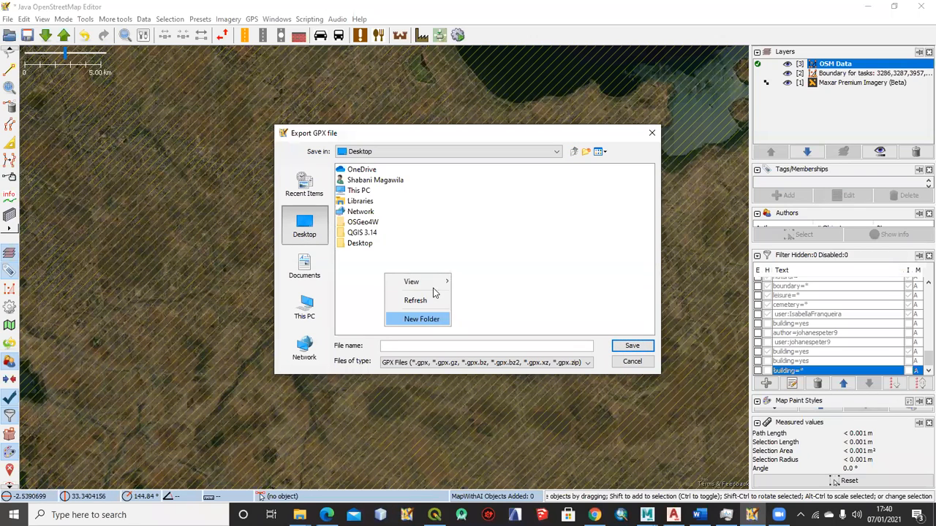
pyautogui.press('Return')
pyautogui.write('Tra')
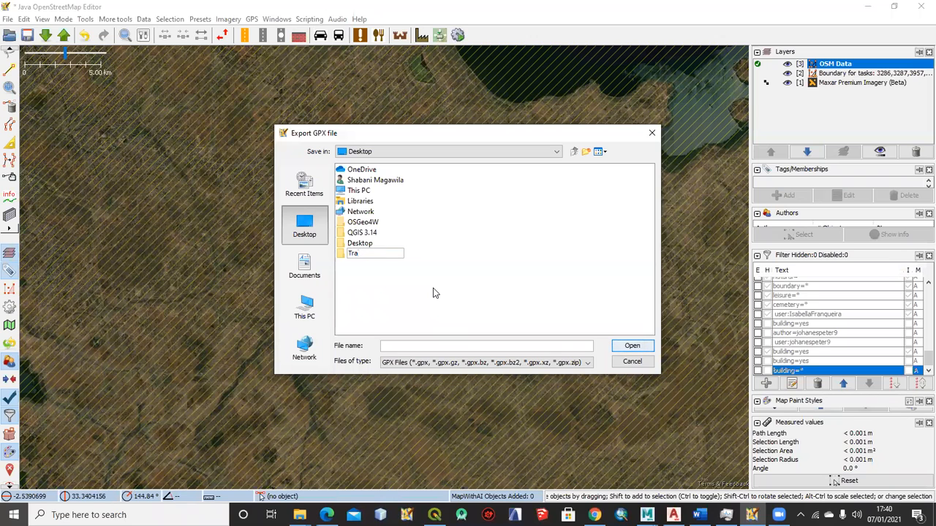
pyautogui.write('ining')
pyautogui.press('Return')
# Save the GPX export in the Training folder as Building, keeping the default export options
pyautogui.doubleClick(360, 253)
pyautogui.click(400, 345)
pyautogui.write('Building')
pyautogui.click(631, 345)
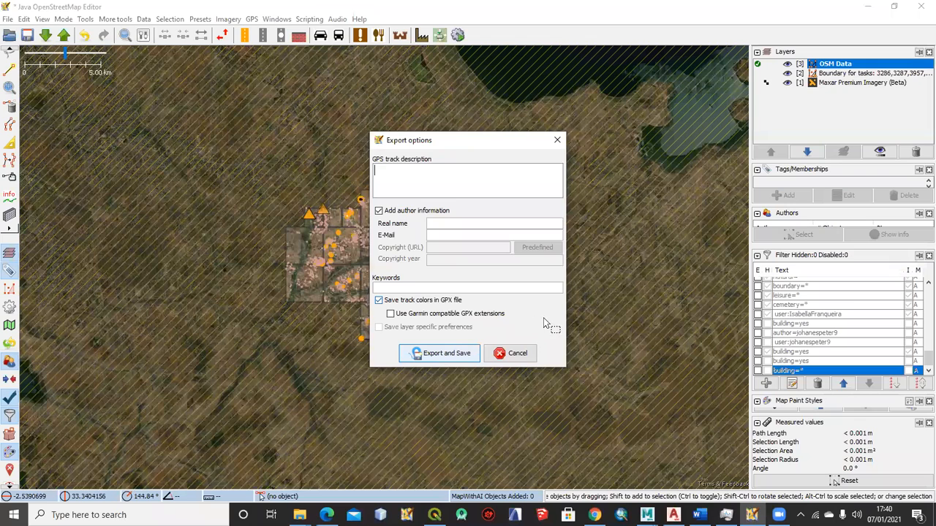
pyautogui.click(462, 352)
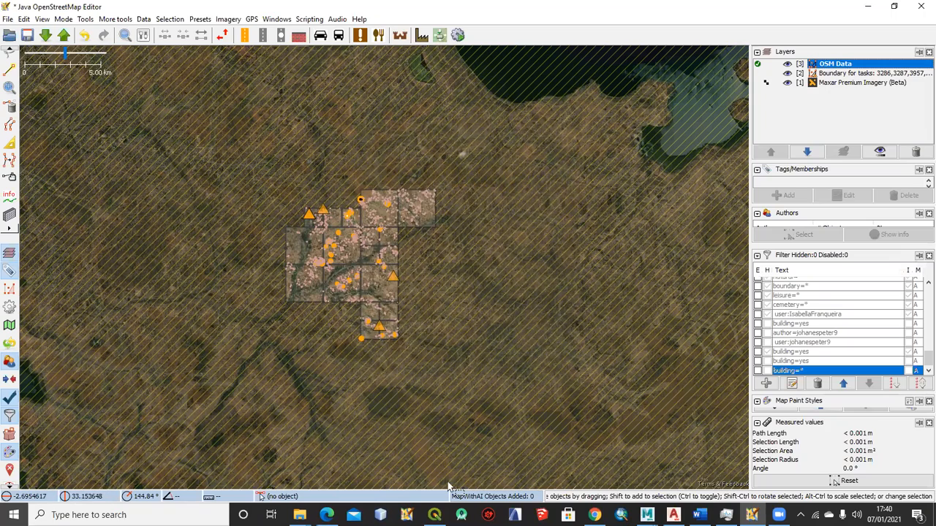
# Switch to QGIS and narrow the Browser and Layers panels to enlarge the map canvas
pyautogui.click(434, 515)
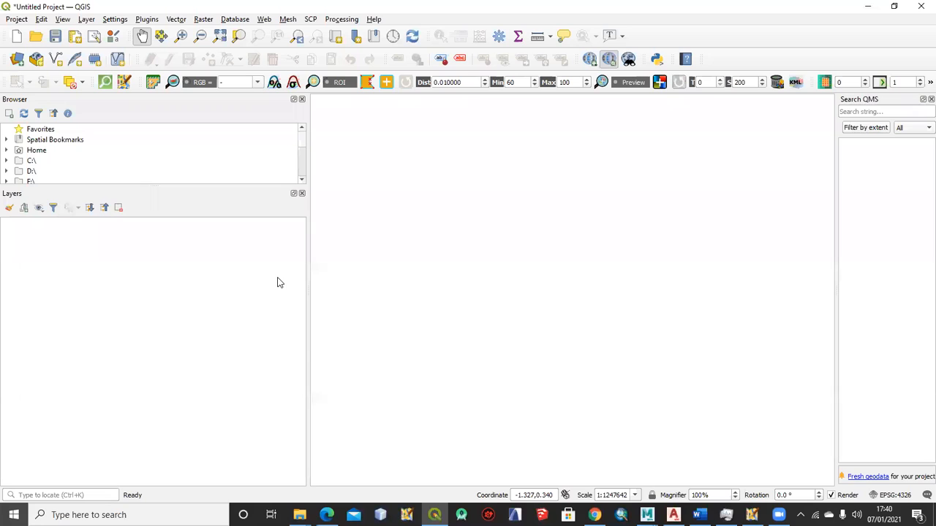
pyautogui.moveTo(673, 427); pyautogui.dragTo(498, 405)
pyautogui.moveTo(309, 272); pyautogui.dragTo(247, 272)
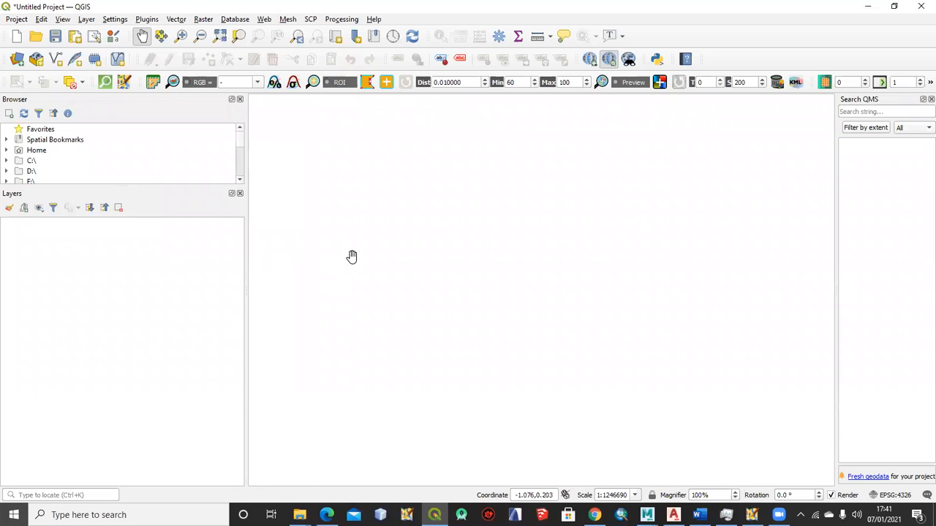
# Choose Building.gpx from the Training folder on the Desktop as the vector dataset in the Data Source Manager
pyautogui.click(18, 59)
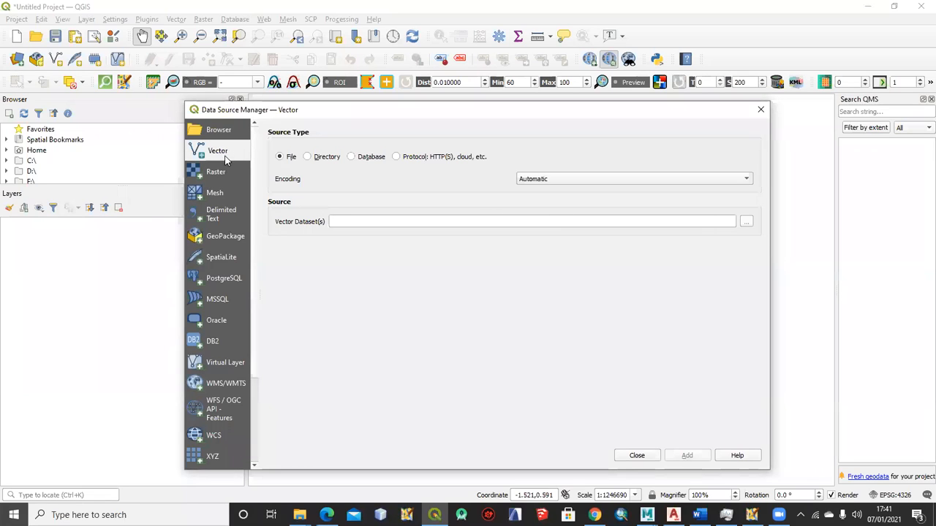
pyautogui.click(745, 223)
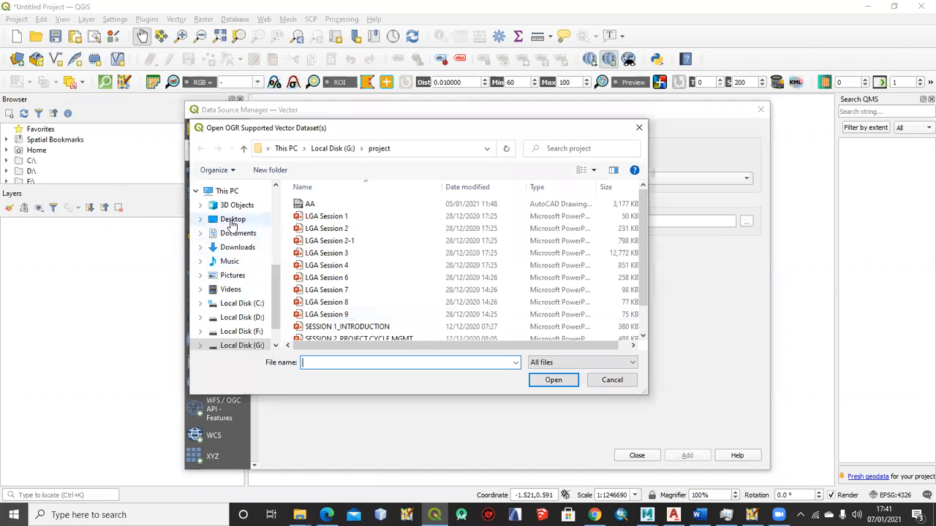
pyautogui.click(232, 220)
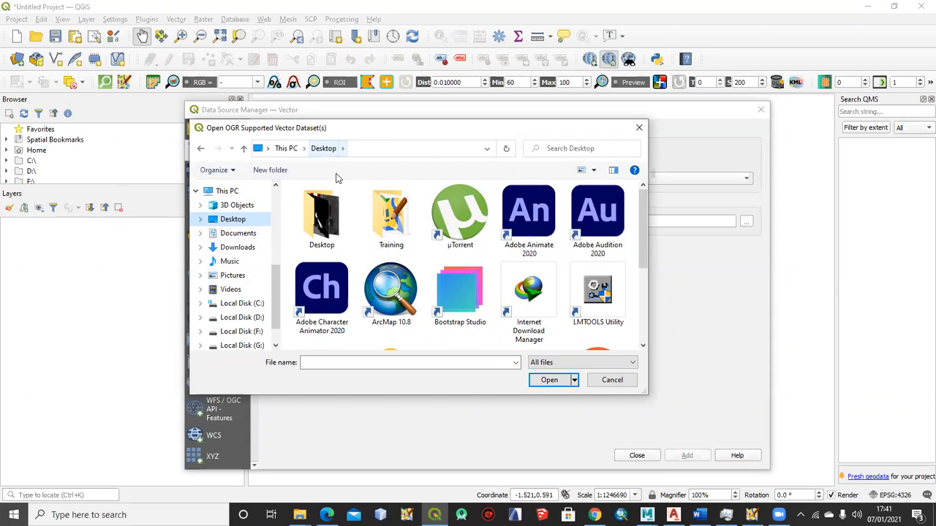
pyautogui.doubleClick(391, 216)
pyautogui.click(320, 210)
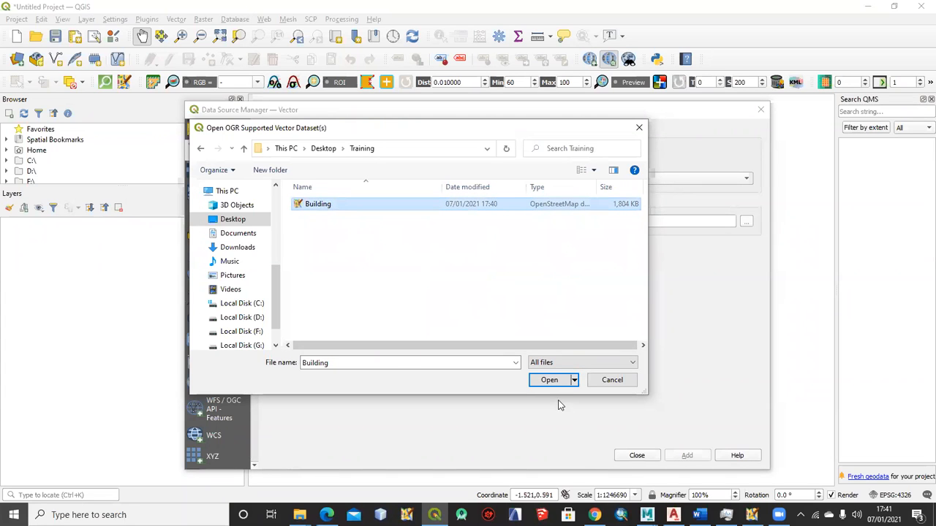
pyautogui.click(549, 380)
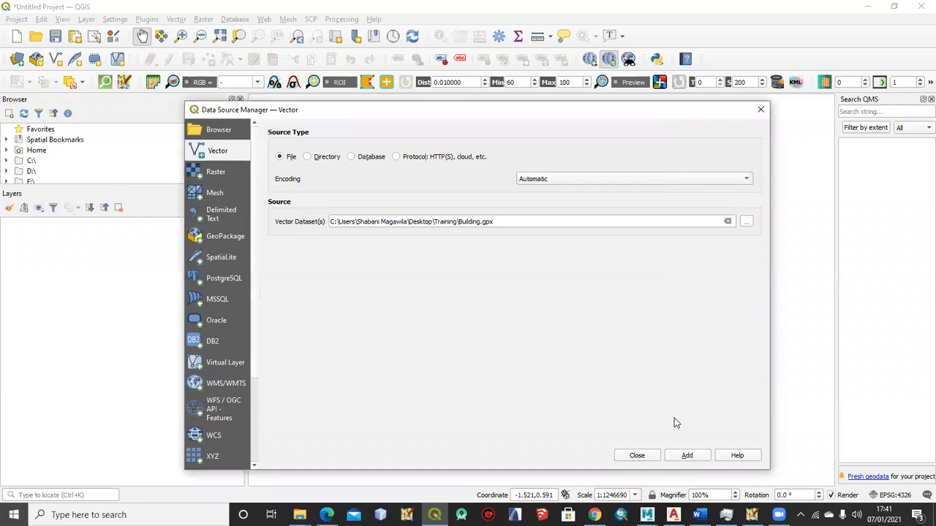
# Add all the vector layers of Building.gpx to the project and close the Data Source Manager
pyautogui.click(687, 455)
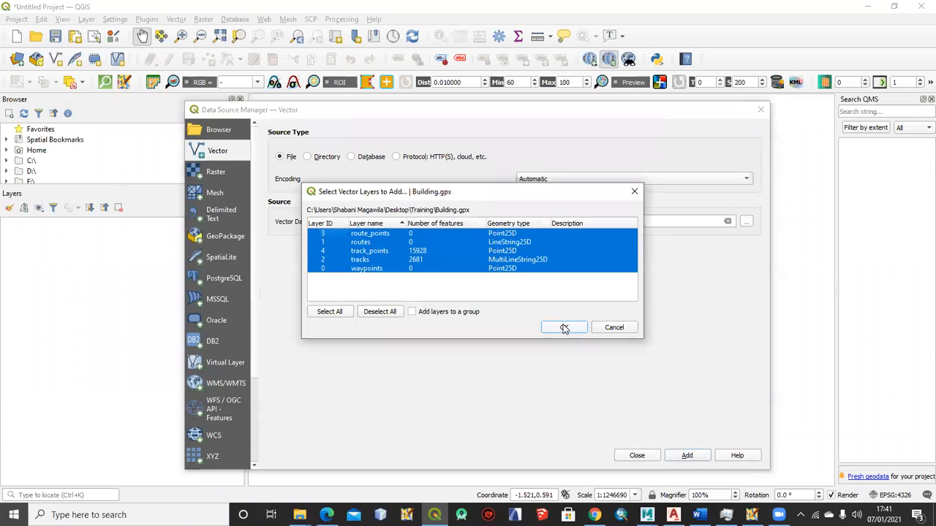
pyautogui.click(564, 327)
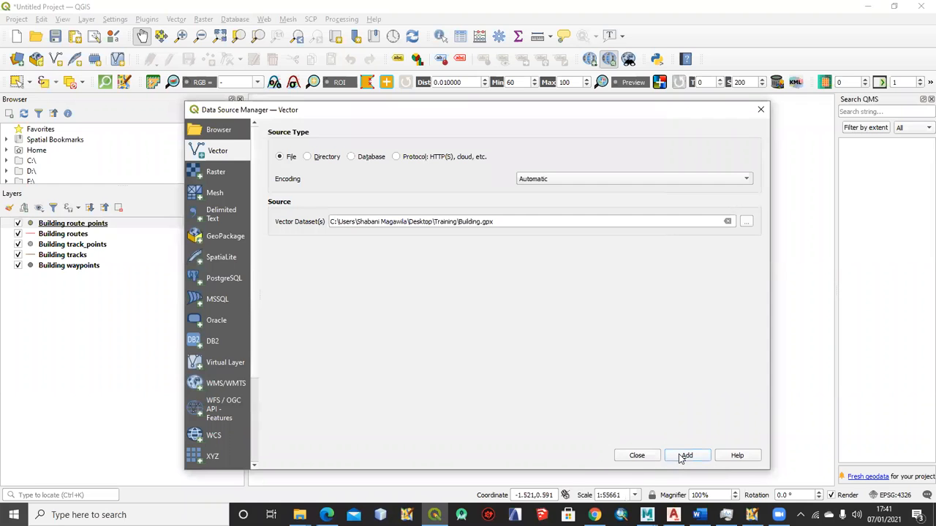
pyautogui.click(633, 455)
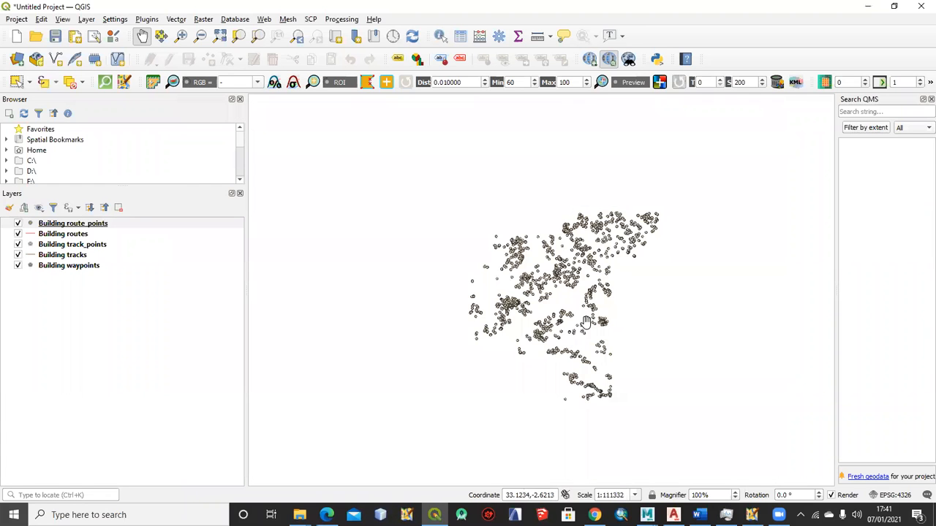
# Examine the imported building outlines and their corner points at several places on the map
pyautogui.scroll(2, 523, 302)
pyautogui.scroll(5, 539, 302)
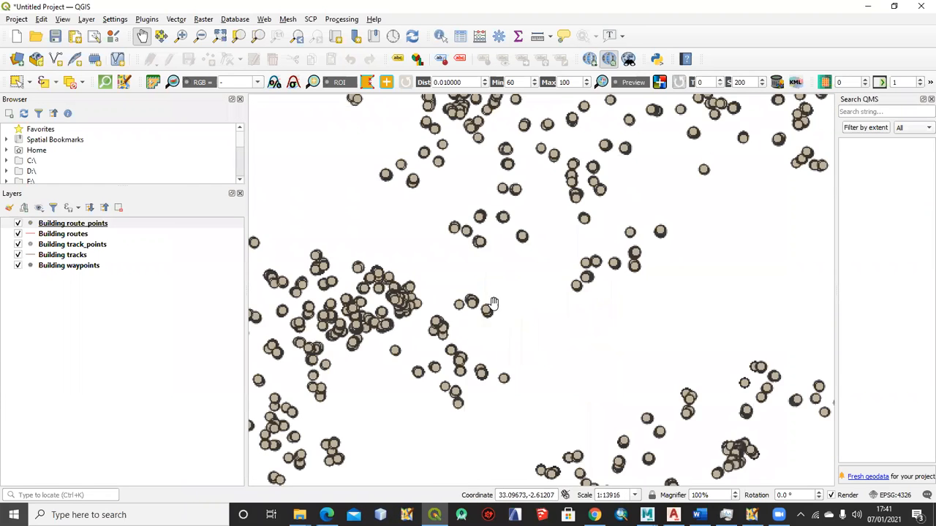
pyautogui.scroll(2, 484, 251)
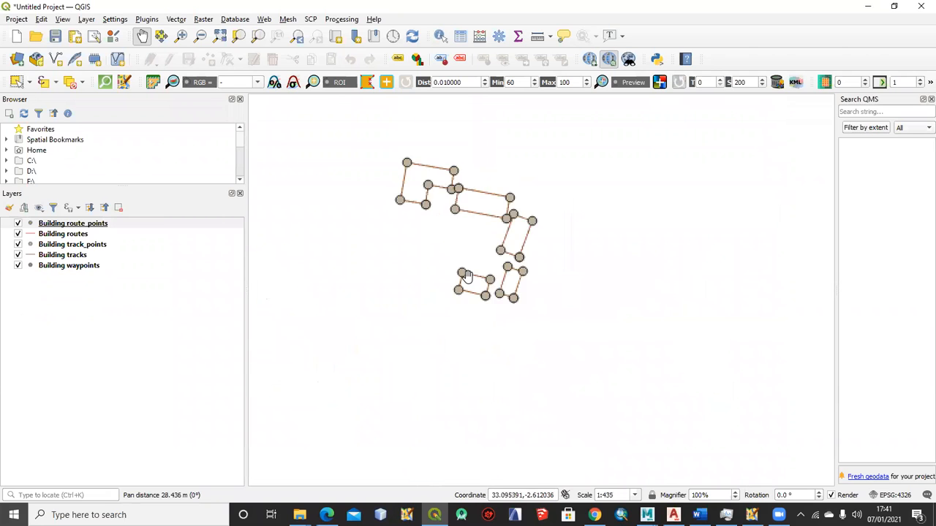
pyautogui.moveTo(466, 236); pyautogui.dragTo(445, 288)
pyautogui.scroll(-5, 458, 276)
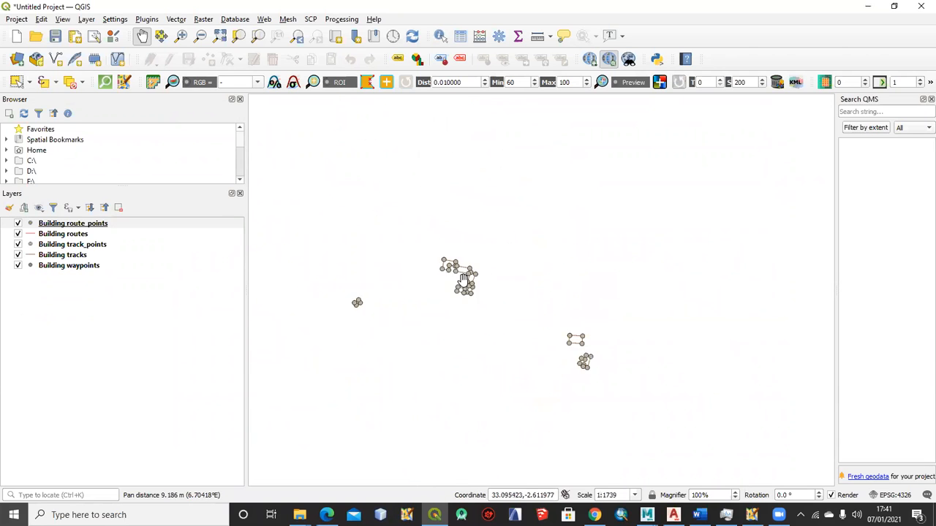
pyautogui.moveTo(358, 334); pyautogui.dragTo(434, 300)
pyautogui.scroll(1, 412, 293)
pyautogui.moveTo(382, 264); pyautogui.dragTo(503, 265)
pyautogui.moveTo(373, 302); pyautogui.dragTo(458, 285)
pyautogui.scroll(2, 348, 308)
pyautogui.moveTo(345, 273); pyautogui.dragTo(456, 322)
pyautogui.scroll(1, 441, 284)
pyautogui.scroll(1, 457, 288)
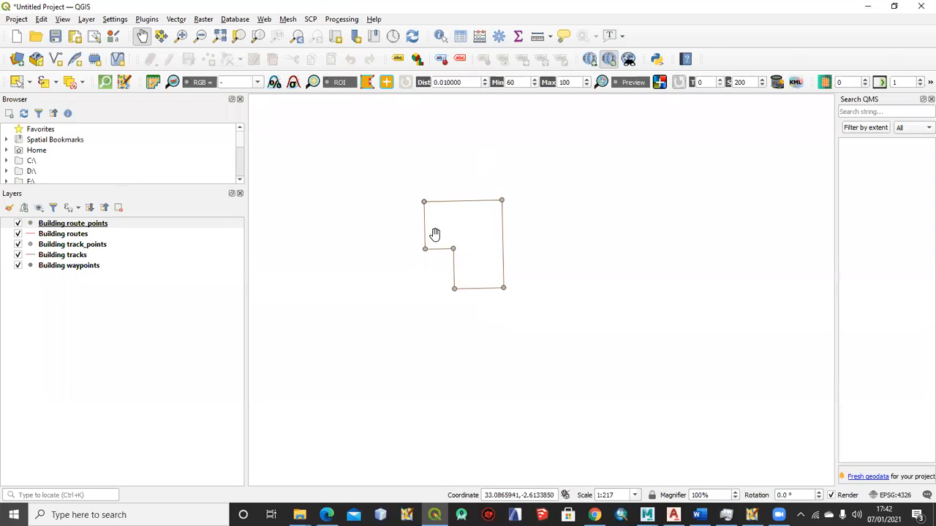
# Check which layer draws the building corner points and remove the Building track_points layer from the project
pyautogui.click(19, 224)
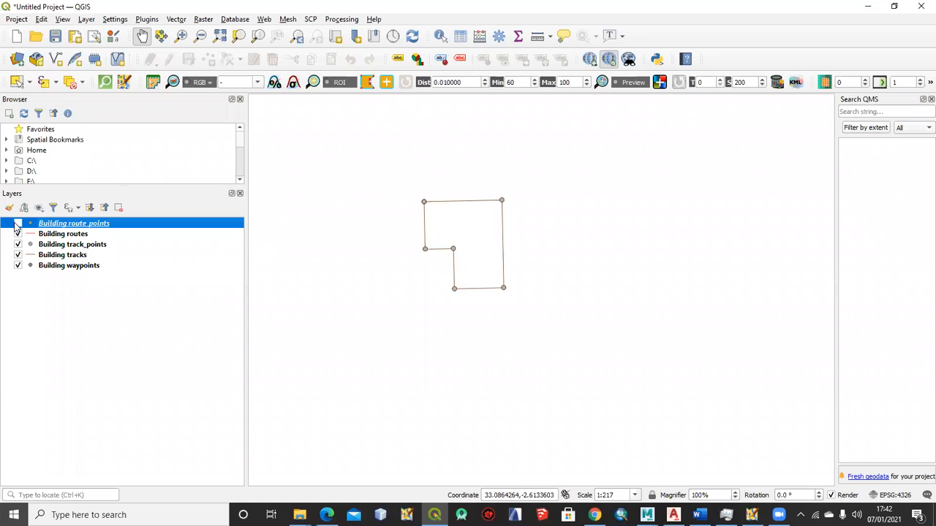
pyautogui.click(18, 245)
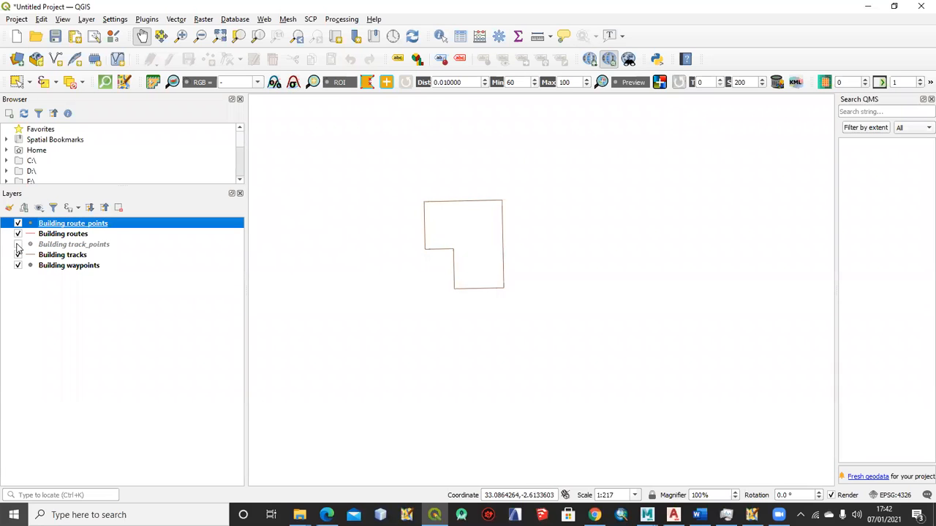
pyautogui.click(52, 247)
pyautogui.rightClick(53, 247)
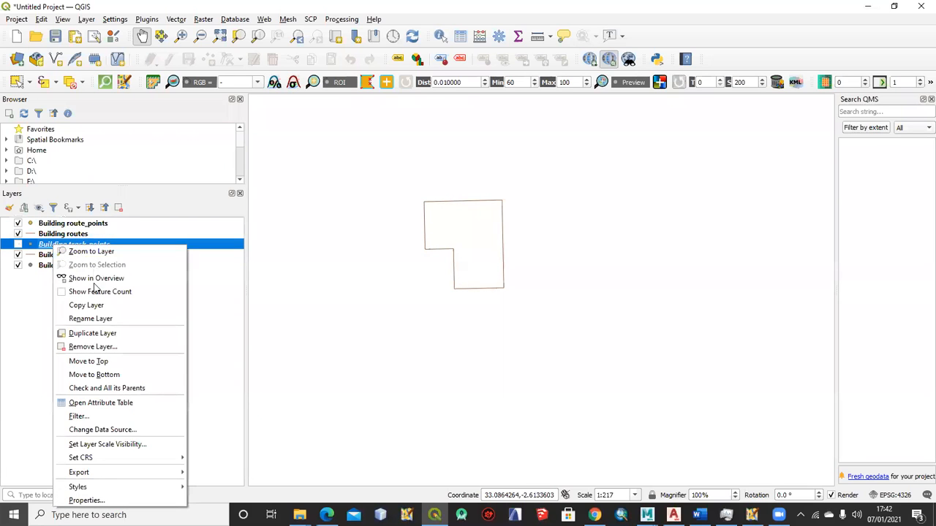
pyautogui.click(93, 348)
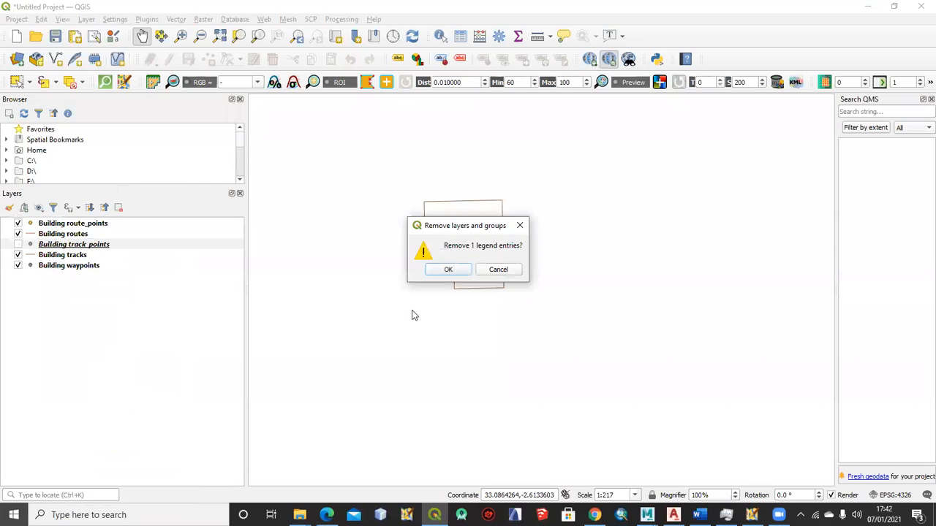
pyautogui.click(465, 270)
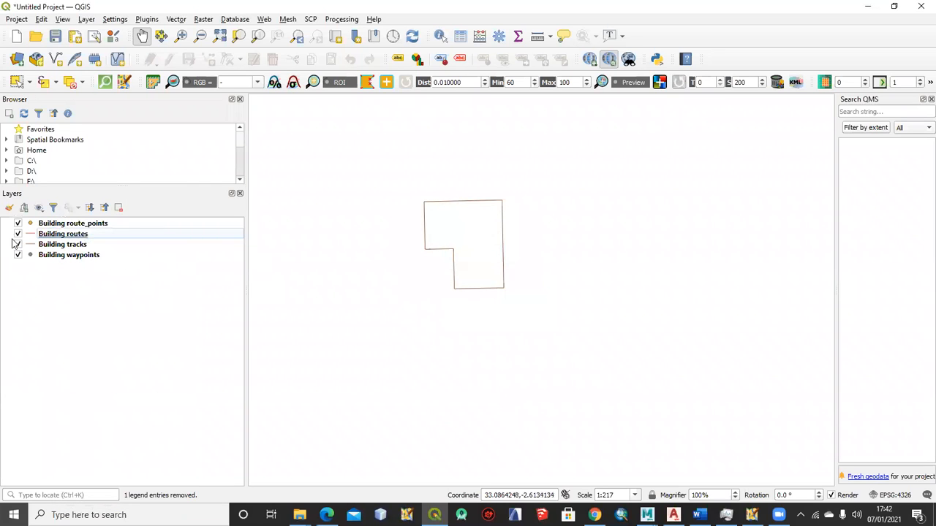
# Remove the Building route_points, Building routes and Building waypoints layers, keeping only Building tracks
pyautogui.click(50, 225)
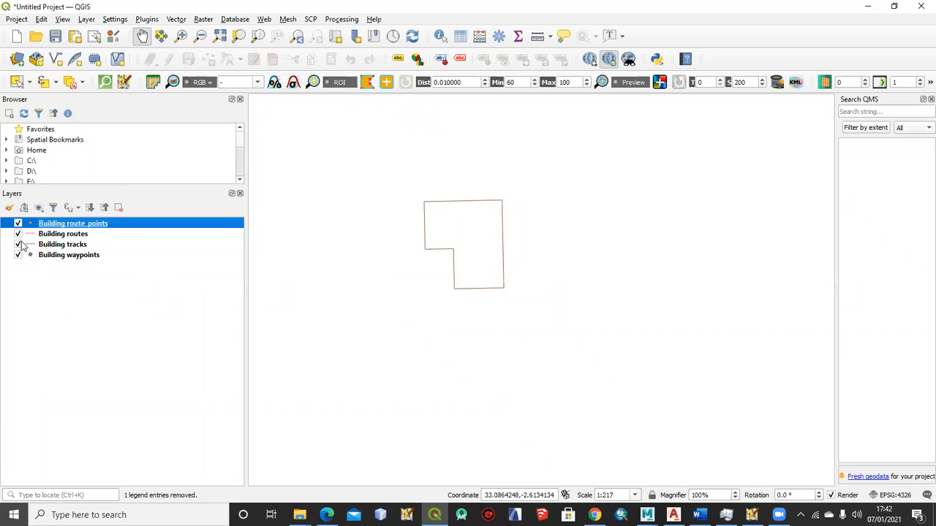
pyautogui.click(19, 234)
pyautogui.click(19, 233)
pyautogui.click(19, 245)
pyautogui.click(18, 245)
pyautogui.click(62, 235)
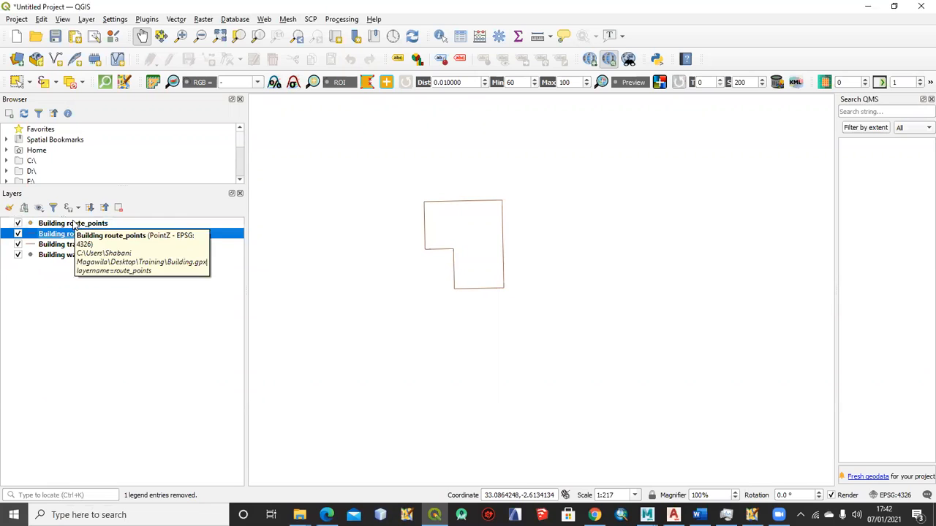
pyautogui.keyDown('ctrl'); pyautogui.click(73, 224); pyautogui.keyUp('ctrl')
pyautogui.keyDown('ctrl'); pyautogui.click(67, 257); pyautogui.keyUp('ctrl')
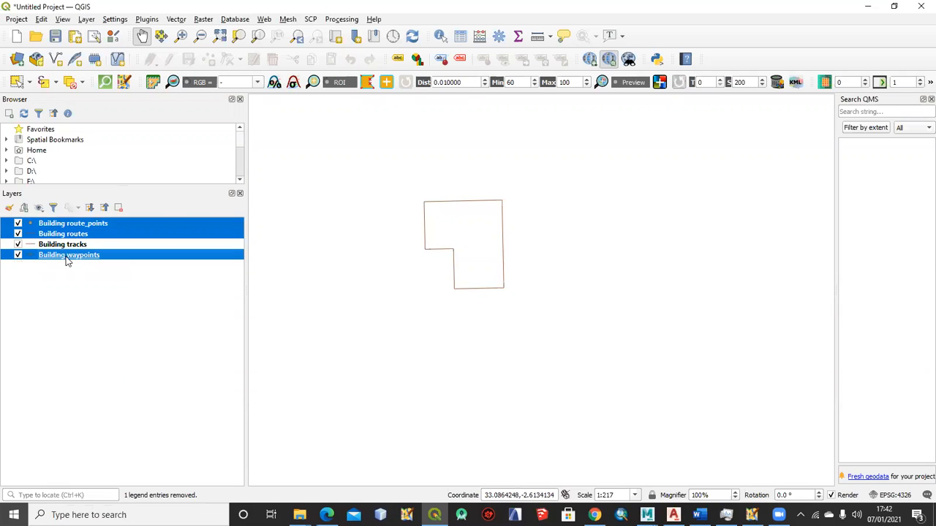
pyautogui.click(119, 209)
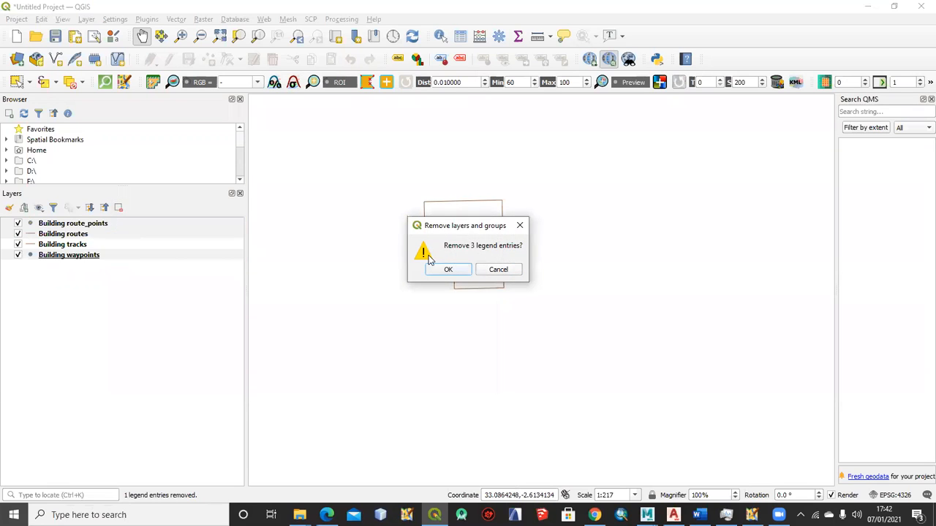
pyautogui.click(449, 271)
# Inspect the Building tracks outlines up close by selecting individual buildings at two places on the map
pyautogui.scroll(-6, 447, 267)
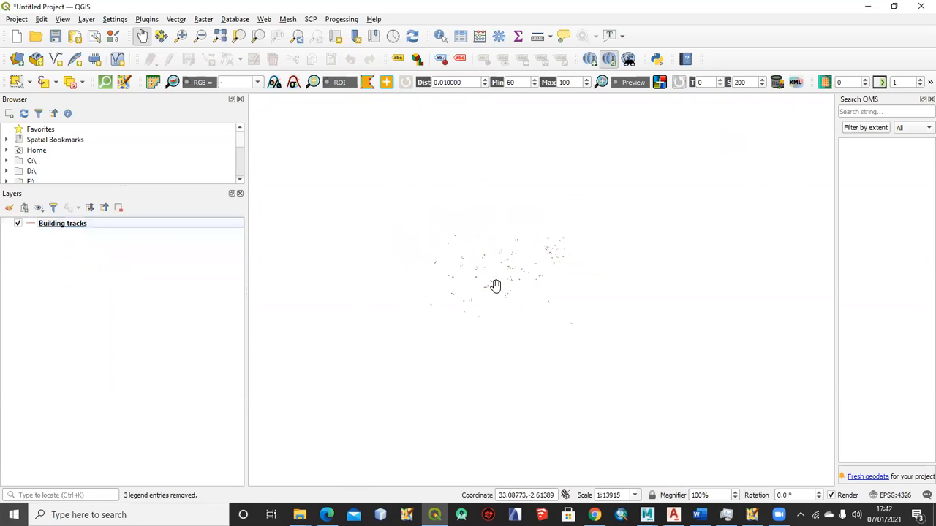
pyautogui.scroll(4, 453, 280)
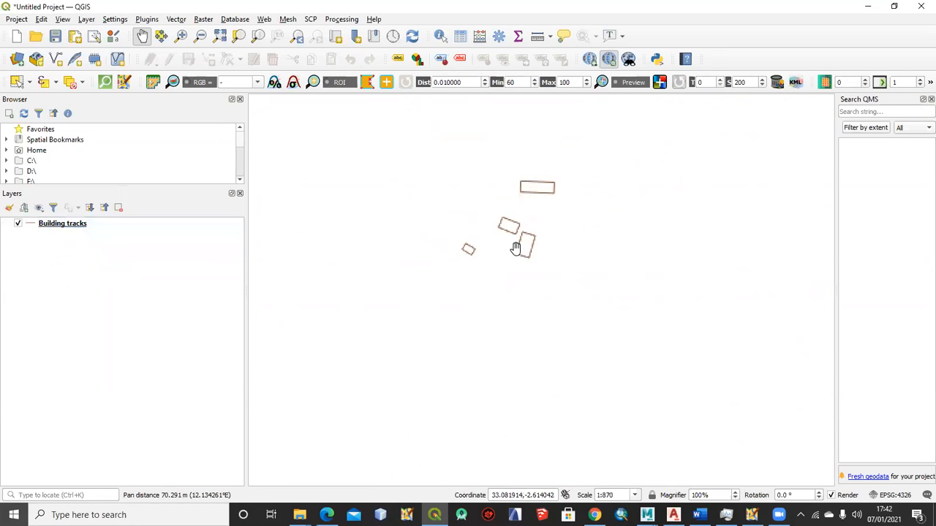
pyautogui.moveTo(536, 236); pyautogui.dragTo(508, 294)
pyautogui.scroll(2, 489, 276)
pyautogui.moveTo(531, 174); pyautogui.dragTo(463, 179)
pyautogui.moveTo(463, 292); pyautogui.dragTo(488, 225)
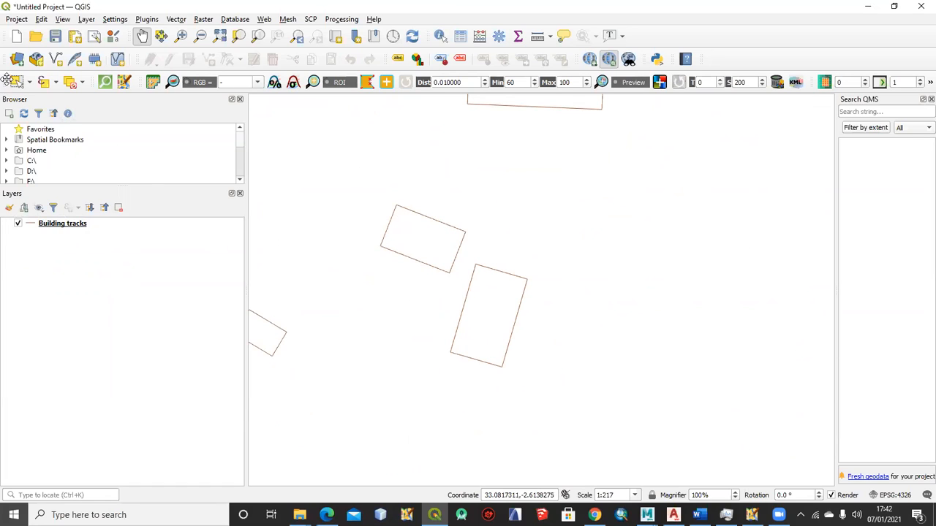
pyautogui.click(16, 82)
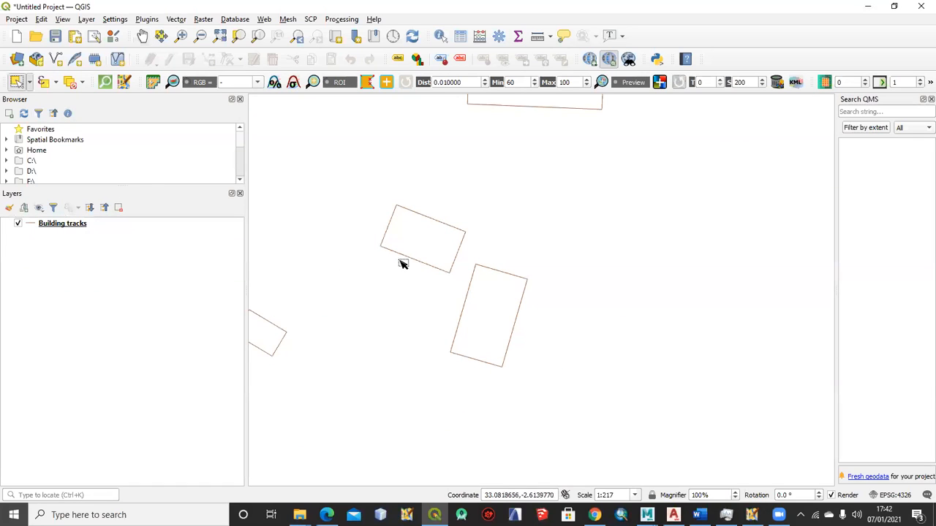
pyautogui.click(404, 256)
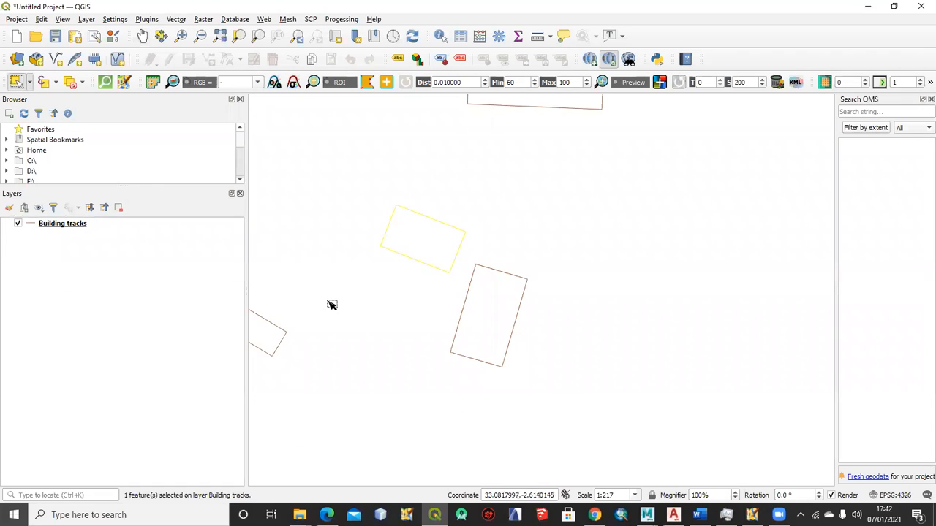
pyautogui.click(506, 275)
pyautogui.moveTo(329, 303); pyautogui.dragTo(474, 251)
pyautogui.click(419, 276)
pyautogui.scroll(-2, 486, 296)
pyautogui.moveTo(427, 290); pyautogui.dragTo(512, 406)
pyautogui.scroll(2, 453, 201)
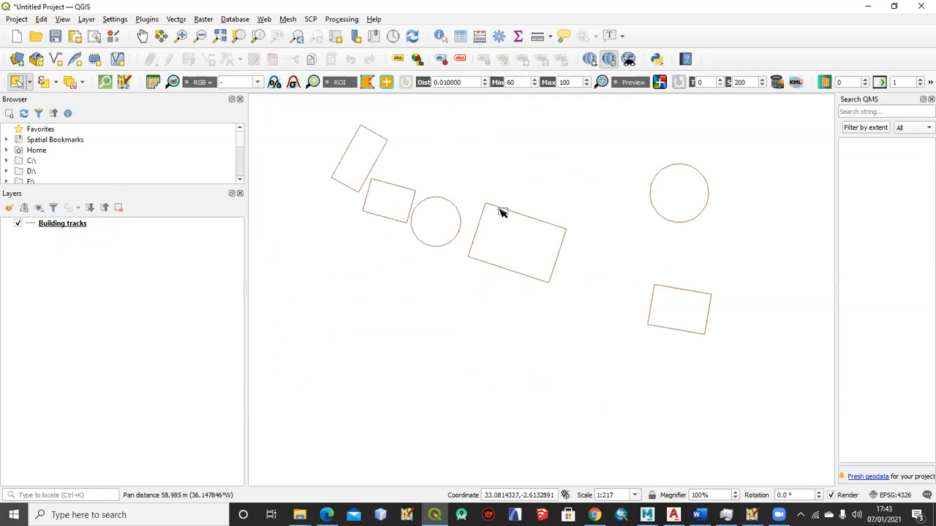
pyautogui.click(499, 212)
pyautogui.moveTo(499, 266); pyautogui.dragTo(416, 233)
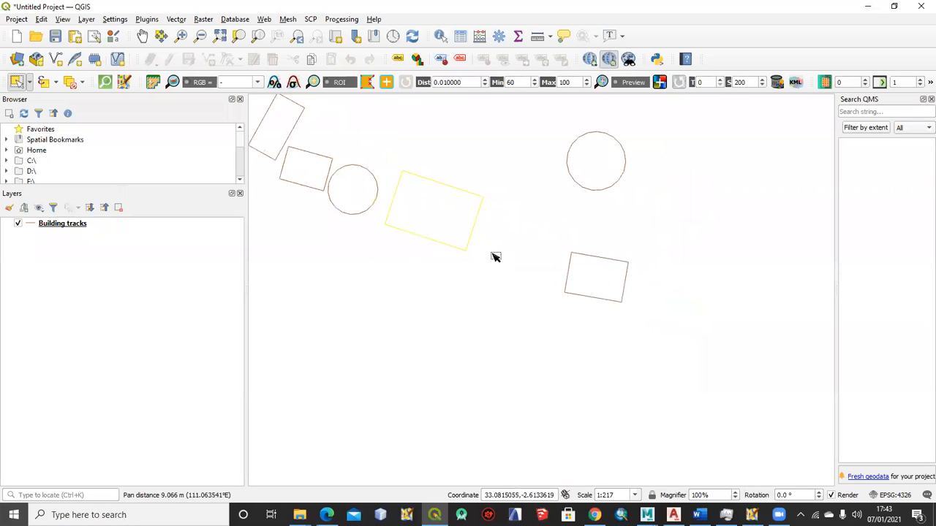
pyautogui.click(589, 265)
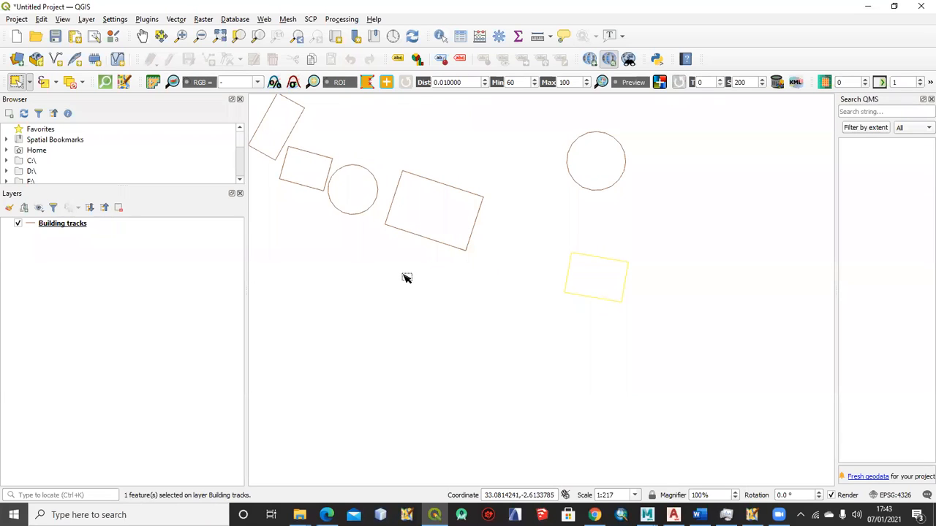
# Examine how the building outlines are spread over the whole mapped area and within its denser clusters
pyautogui.moveTo(322, 198); pyautogui.dragTo(441, 234)
pyautogui.scroll(-2, 441, 240)
pyautogui.moveTo(477, 259); pyautogui.dragTo(387, 198)
pyautogui.scroll(-2, 437, 228)
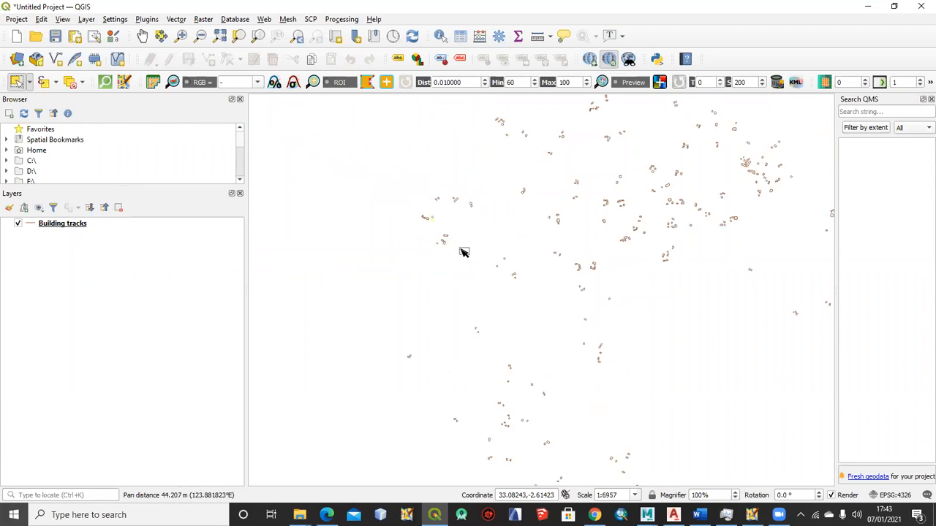
pyautogui.scroll(-1, 442, 219)
pyautogui.scroll(-1, 539, 240)
pyautogui.scroll(-1, 556, 245)
pyautogui.scroll(-1, 619, 247)
pyautogui.moveTo(596, 225); pyautogui.dragTo(562, 315)
pyautogui.moveTo(630, 212); pyautogui.dragTo(556, 194)
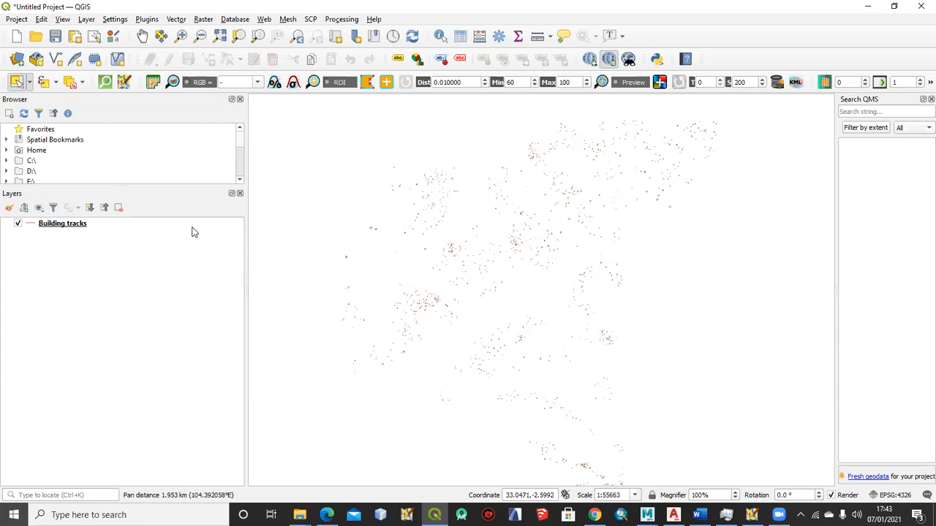
pyautogui.scroll(2, 384, 312)
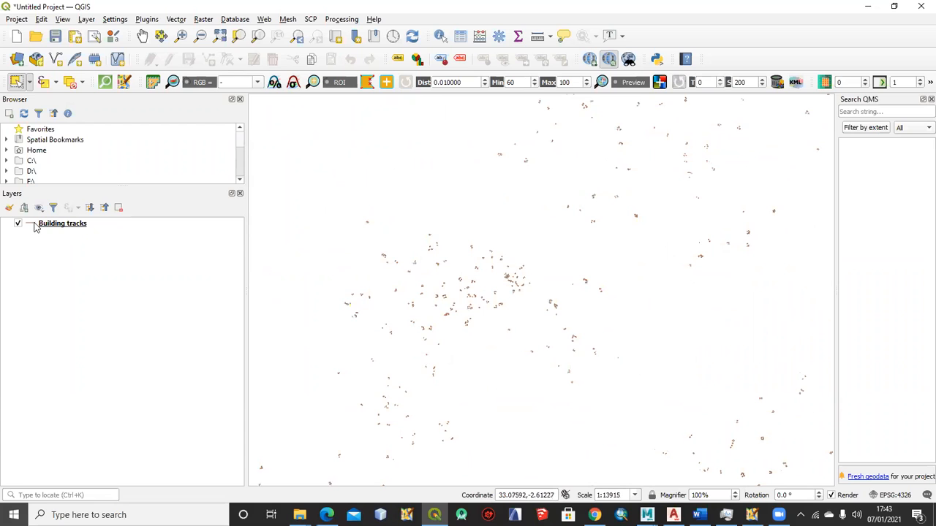
pyautogui.scroll(2, 459, 283)
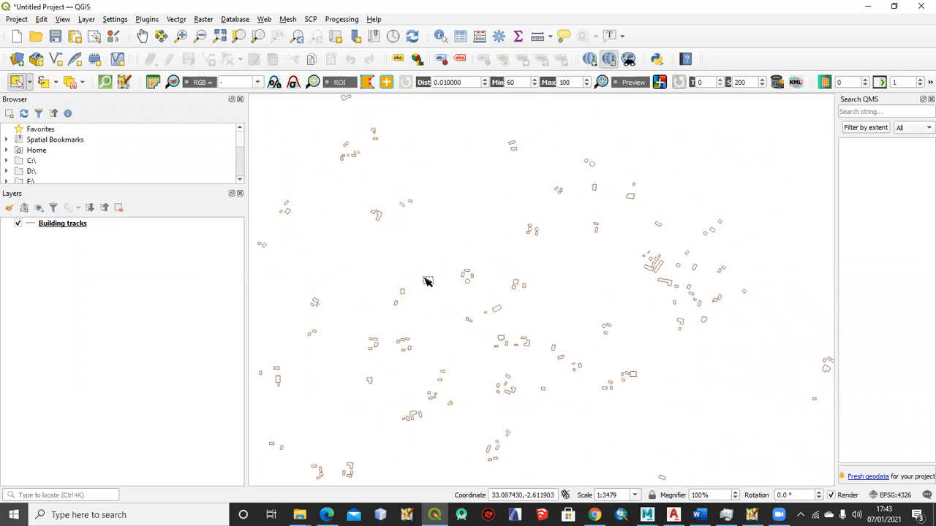
pyautogui.moveTo(429, 282); pyautogui.dragTo(566, 279)
# Open the attribute table of Building tracks, examine its columns and rows, and close it
pyautogui.click(75, 227)
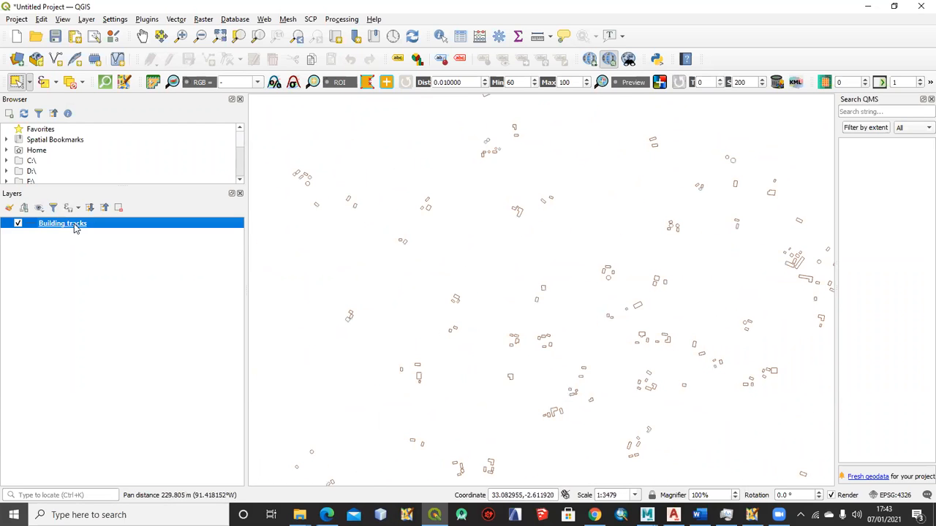
pyautogui.rightClick(75, 227)
pyautogui.click(42, 252)
pyautogui.rightClick(58, 227)
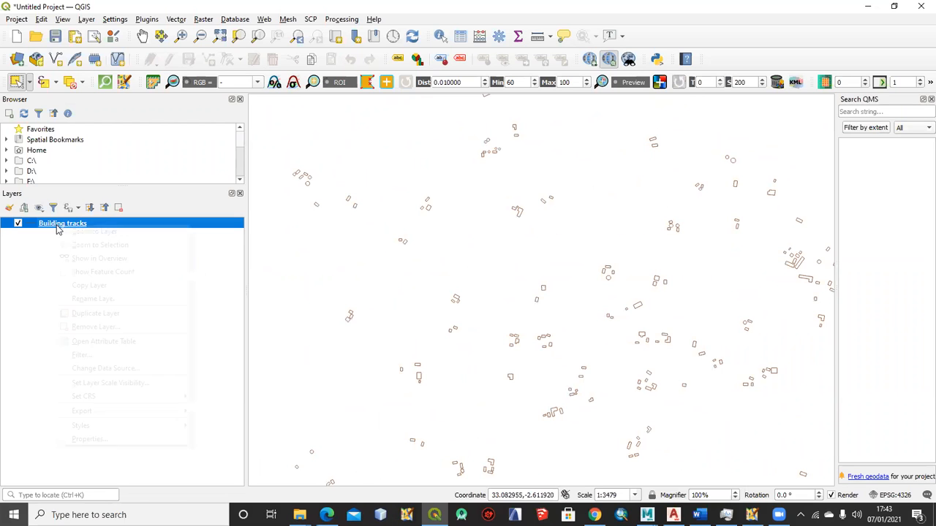
pyautogui.click(114, 340)
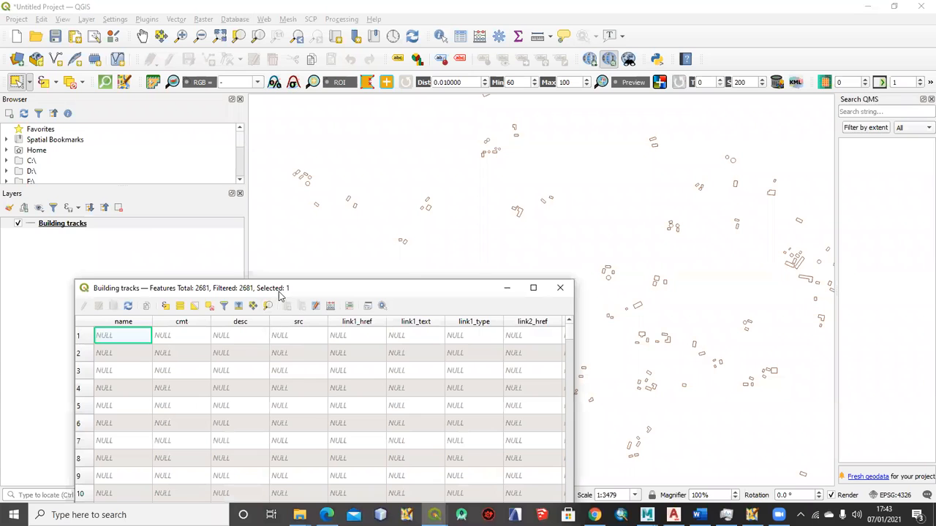
pyautogui.moveTo(286, 287); pyautogui.dragTo(278, 100)
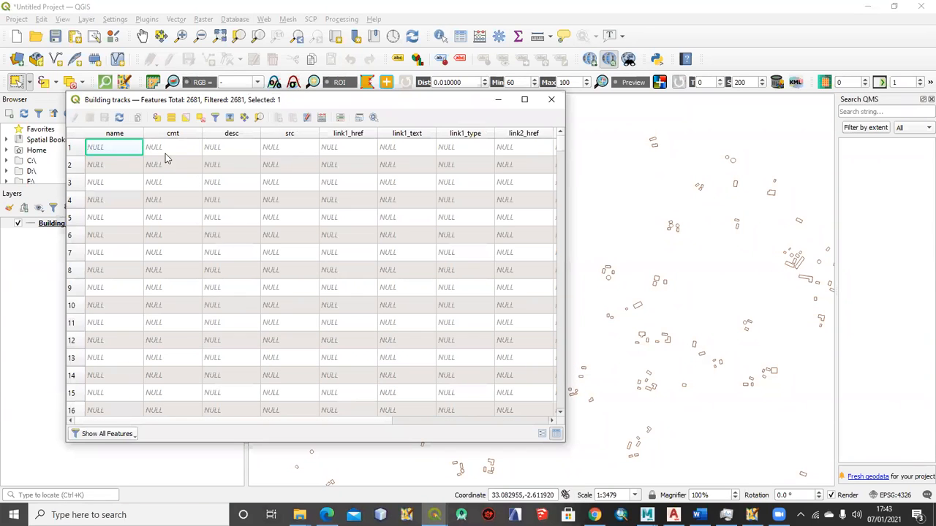
pyautogui.moveTo(258, 424); pyautogui.dragTo(430, 417)
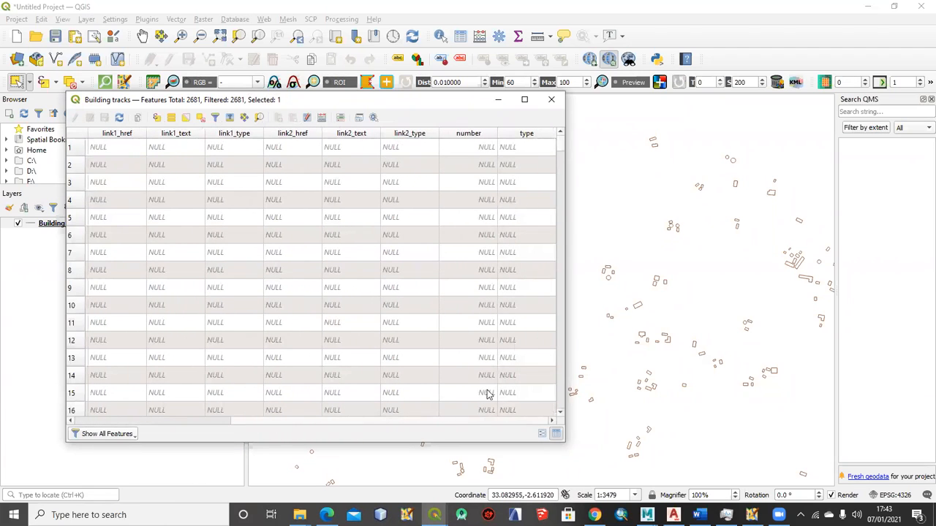
pyautogui.scroll(-20, 522, 215)
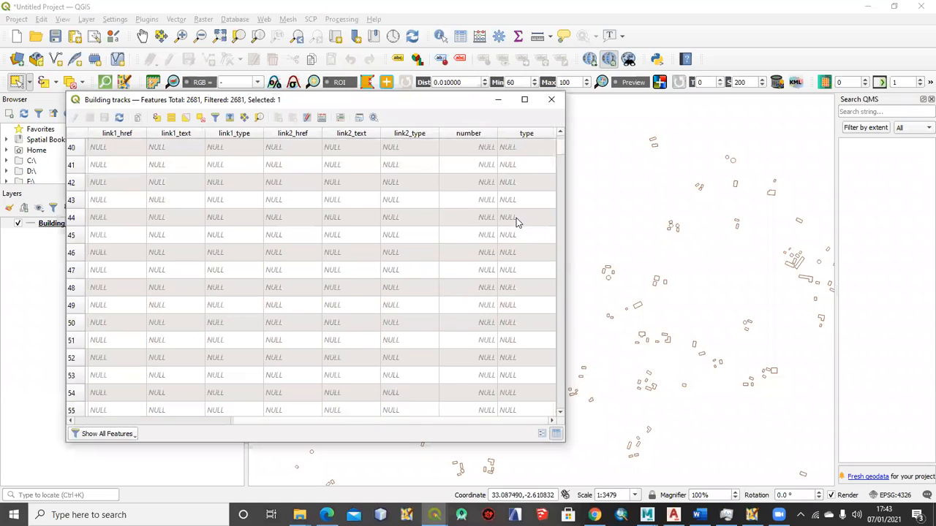
pyautogui.scroll(-20, 518, 222)
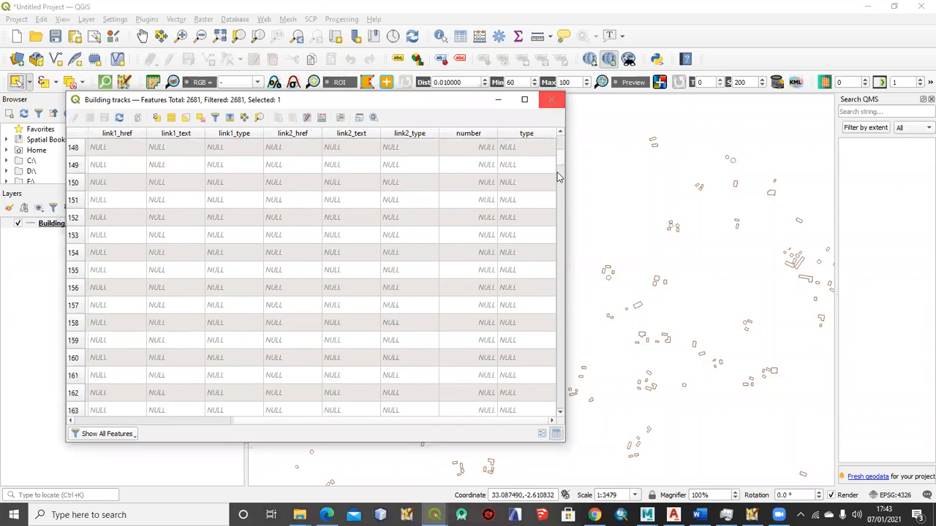
pyautogui.hscroll(-3, 246, 421)
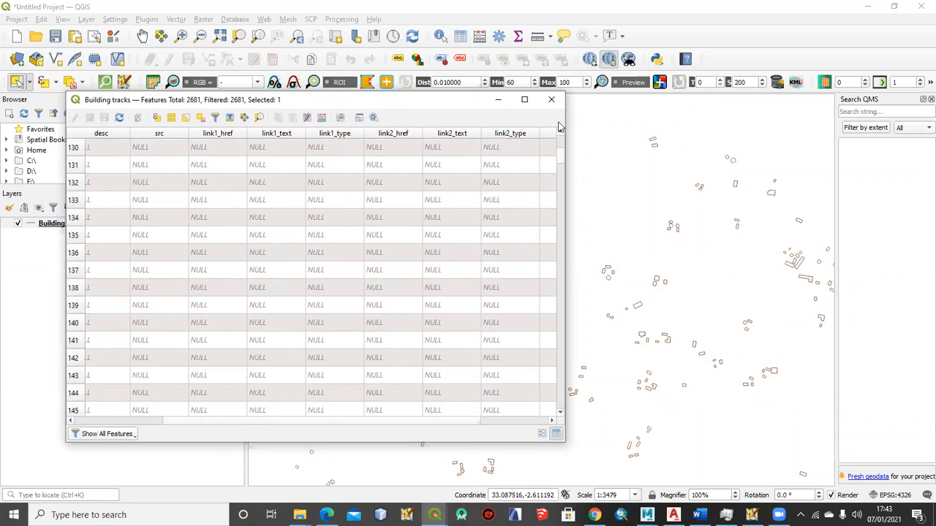
pyautogui.click(551, 99)
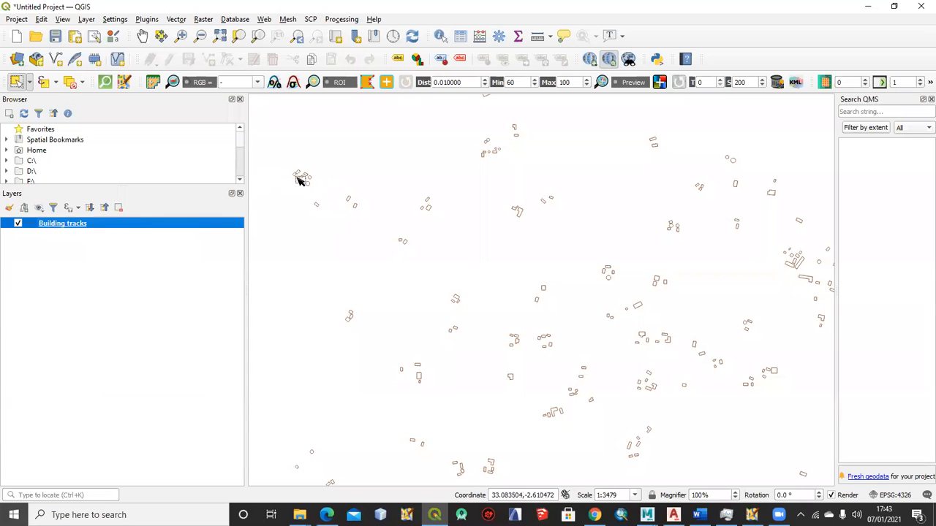
# Convert the Building tracks lines to a temporary polygon layer with the Lines to Polygons tool
pyautogui.scroll(5, 299, 180)
pyautogui.moveTo(326, 149); pyautogui.dragTo(438, 229)
pyautogui.scroll(-1, 431, 224)
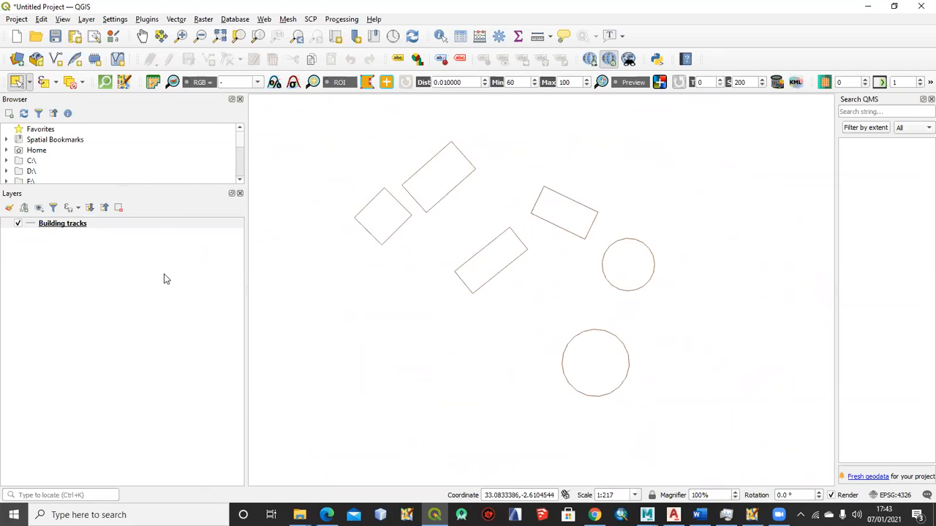
pyautogui.click(69, 227)
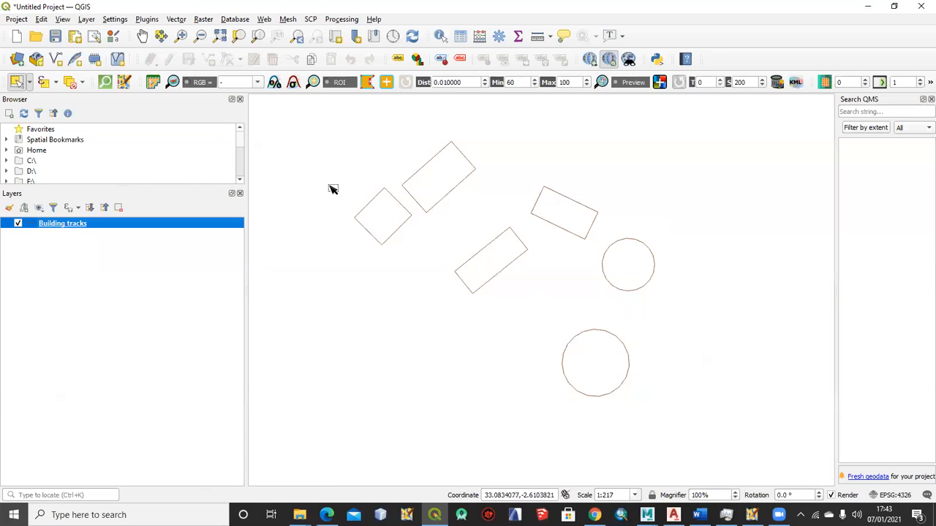
pyautogui.click(177, 20)
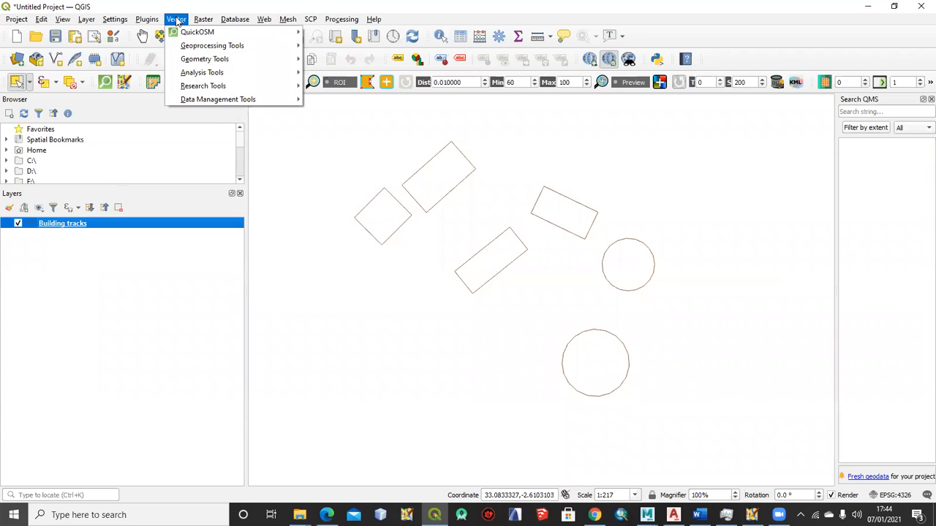
pyautogui.moveTo(242, 77)
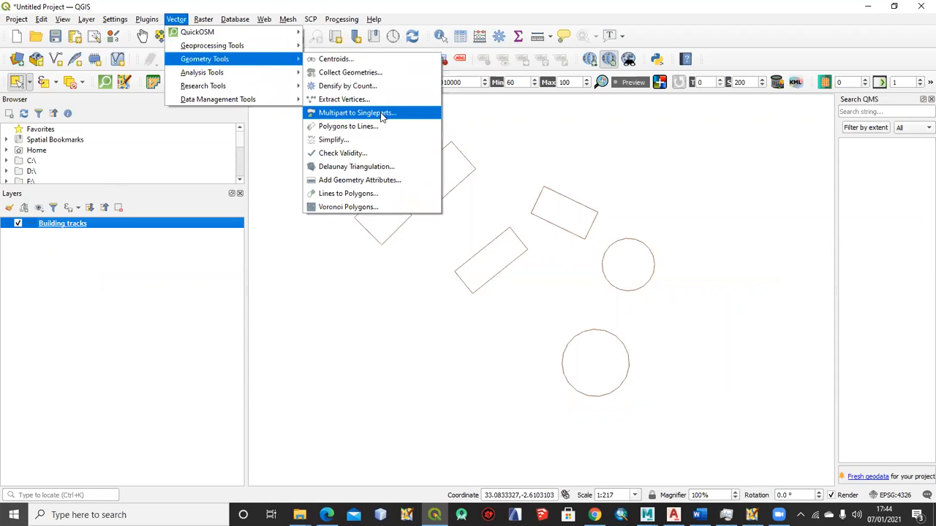
pyautogui.click(360, 195)
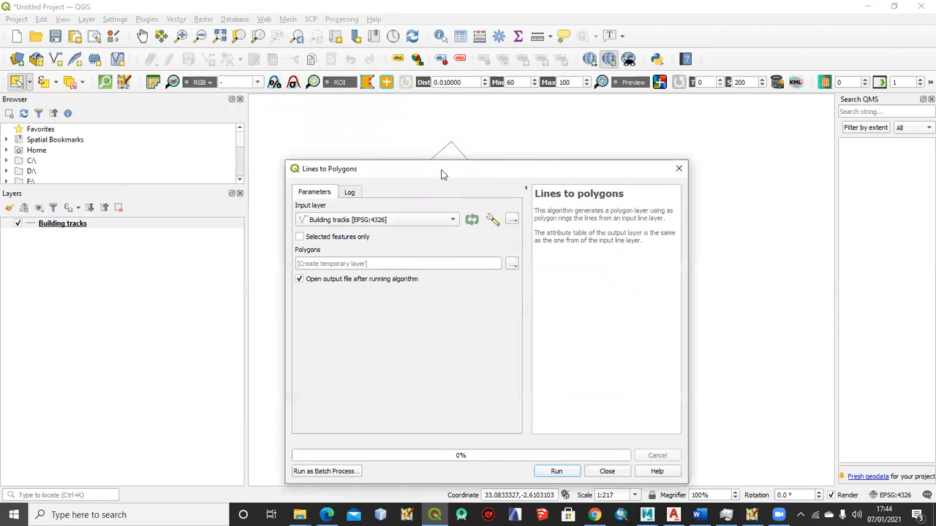
pyautogui.click(527, 403)
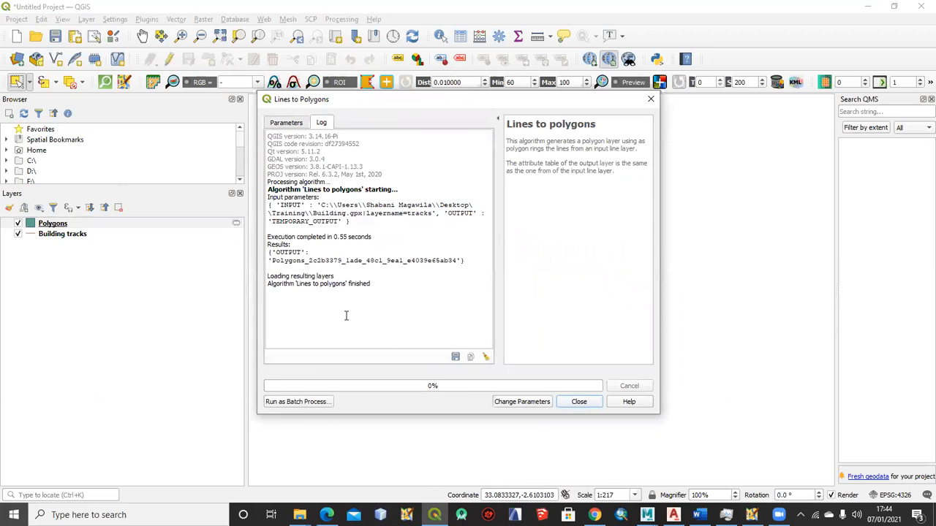
pyautogui.click(580, 402)
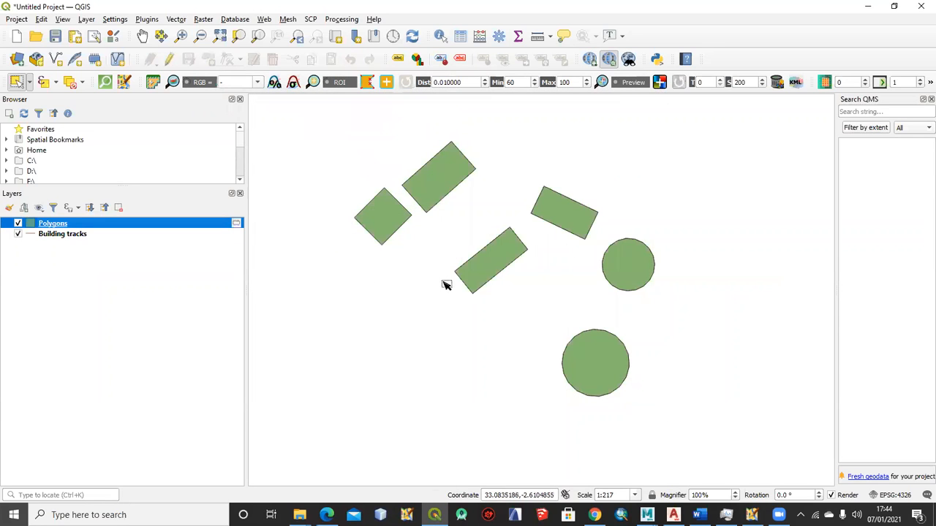
# Compare the Polygons layer with the track outlines by toggling its visibility, hide Building tracks, and examine the polygons over the whole area
pyautogui.scroll(-3, 518, 274)
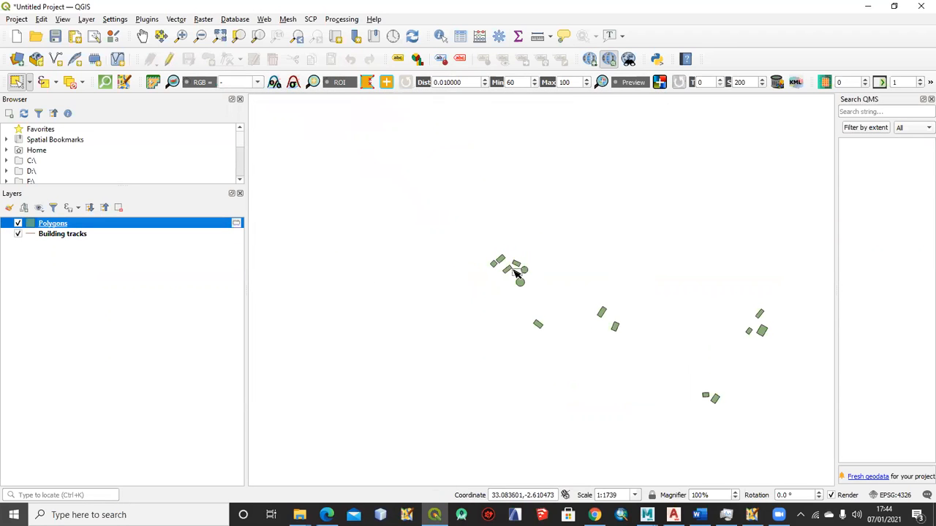
pyautogui.click(17, 224)
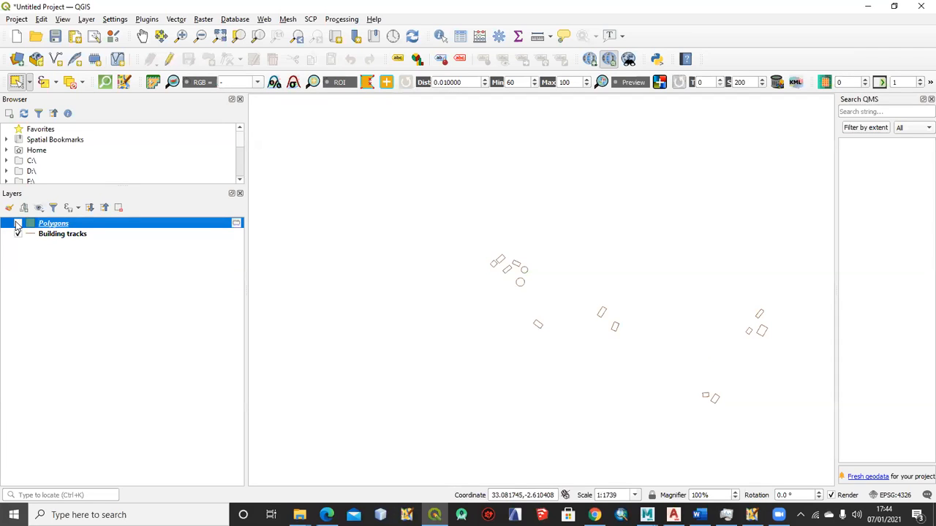
pyautogui.click(18, 224)
pyautogui.click(17, 234)
pyautogui.scroll(1, 519, 269)
pyautogui.scroll(-6, 516, 268)
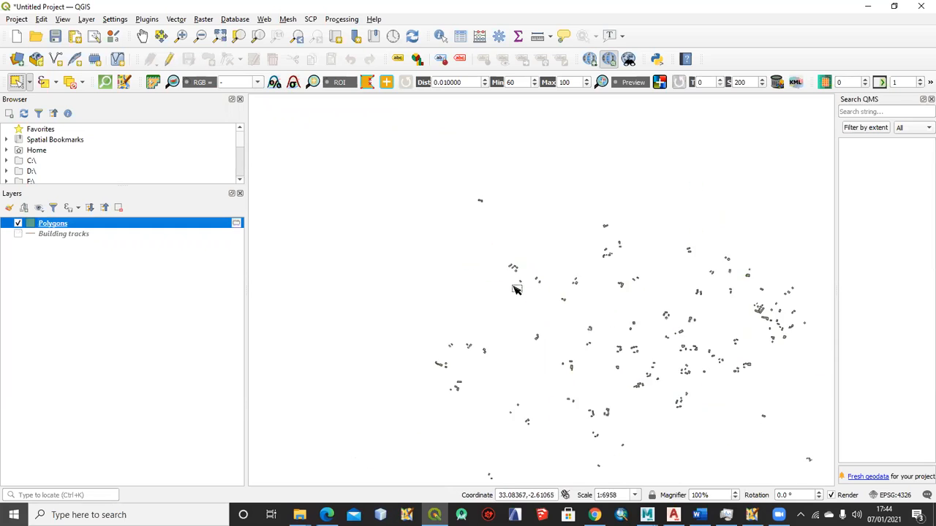
pyautogui.moveTo(624, 293); pyautogui.dragTo(506, 272)
pyautogui.scroll(-1, 543, 273)
pyautogui.scroll(1, 551, 272)
pyautogui.scroll(-1, 511, 261)
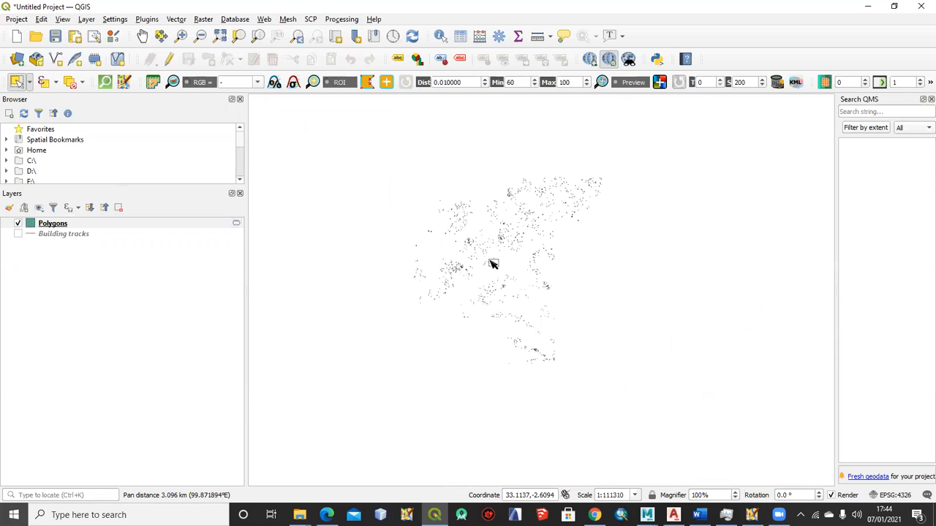
# Start exporting the Polygons layer as an ESRI Shapefile and choose the Training folder on the Desktop as its destination
pyautogui.click(58, 223)
pyautogui.rightClick(58, 223)
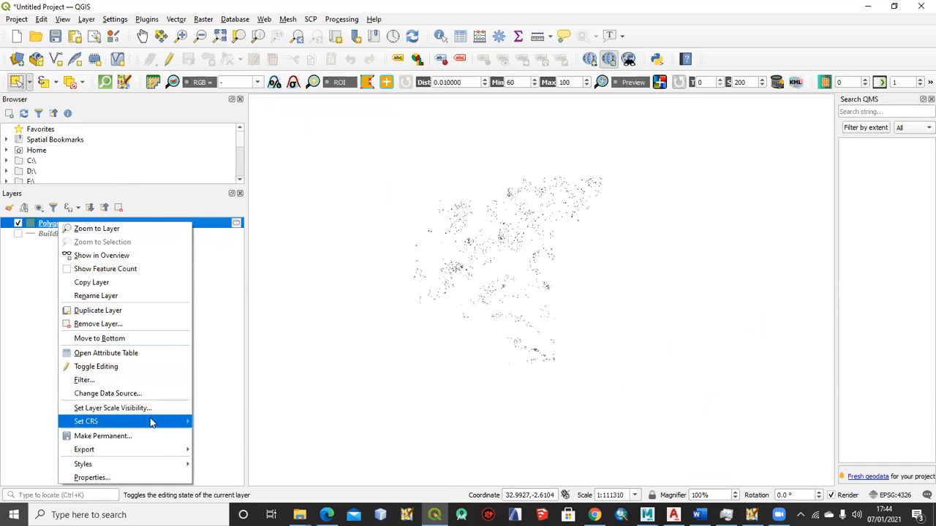
pyautogui.moveTo(159, 448)
pyautogui.click(219, 451)
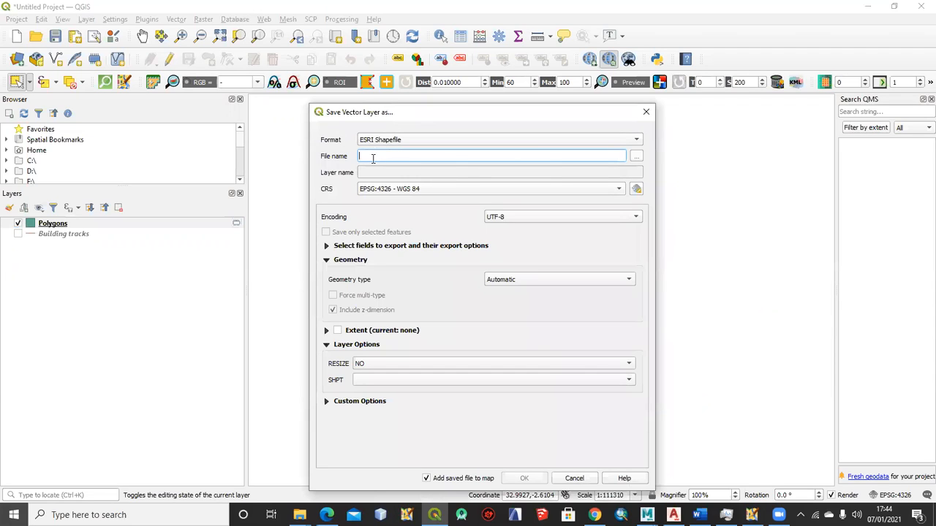
pyautogui.click(636, 155)
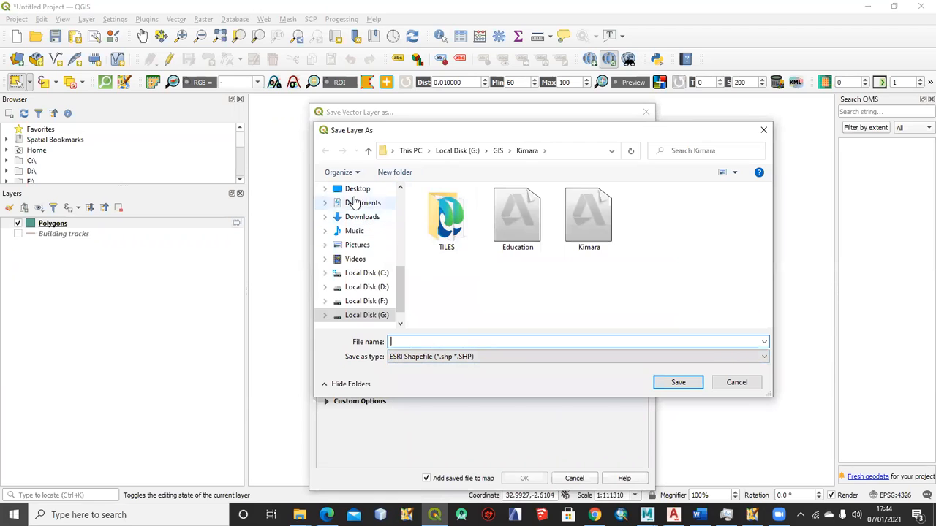
pyautogui.click(357, 190)
pyautogui.click(518, 227)
pyautogui.doubleClick(518, 227)
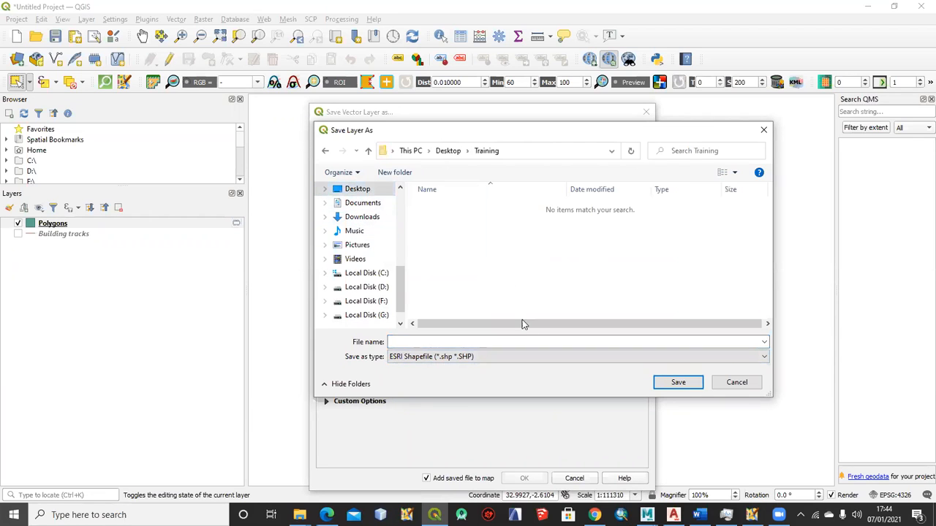
# Name the shapefile Buildings and complete the export, adding the saved file to the map
pyautogui.click(468, 338)
pyautogui.write('B')
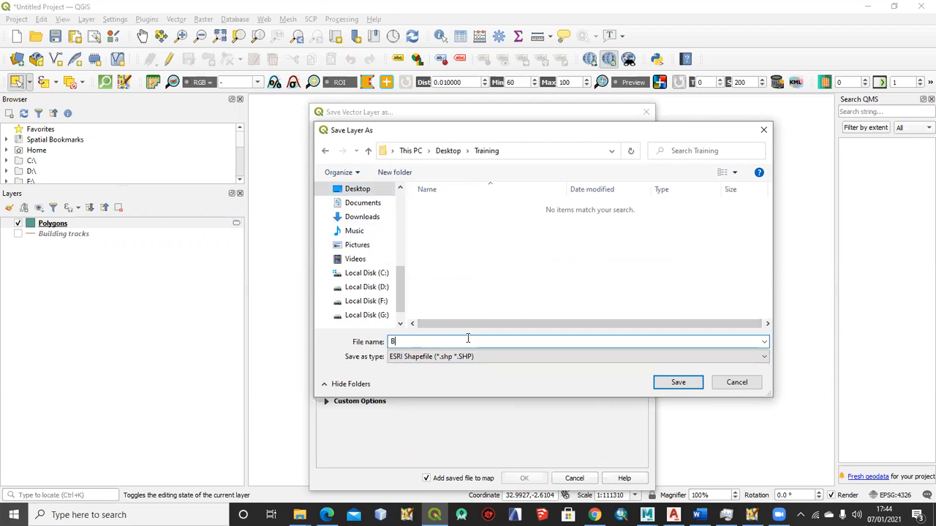
pyautogui.write('uildi')
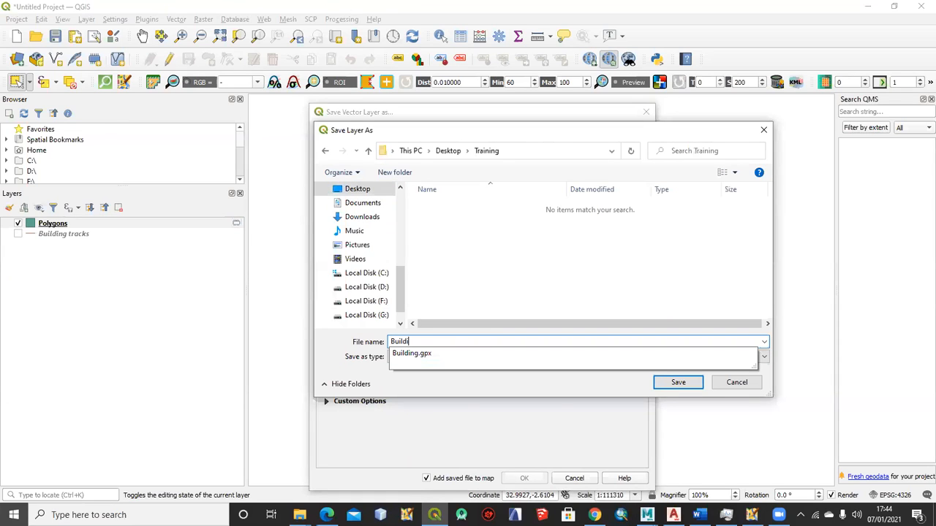
pyautogui.write('ngs')
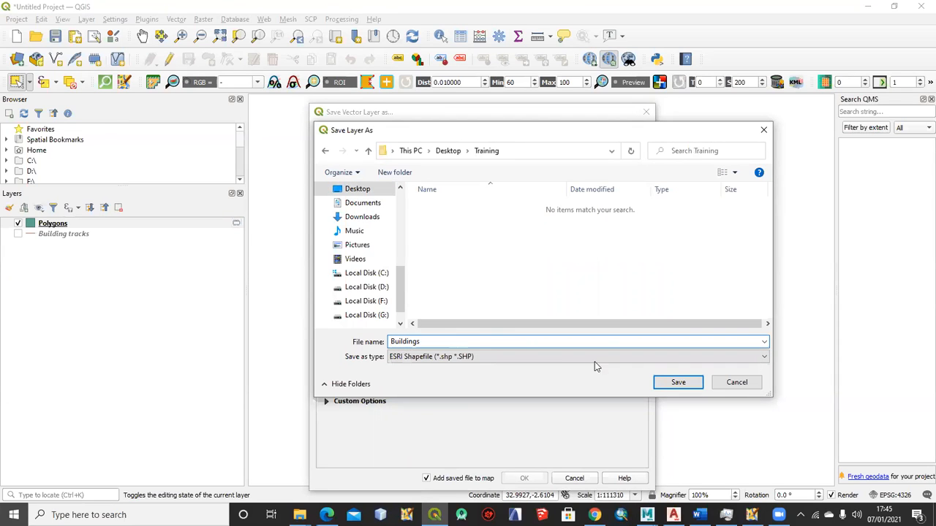
pyautogui.click(675, 384)
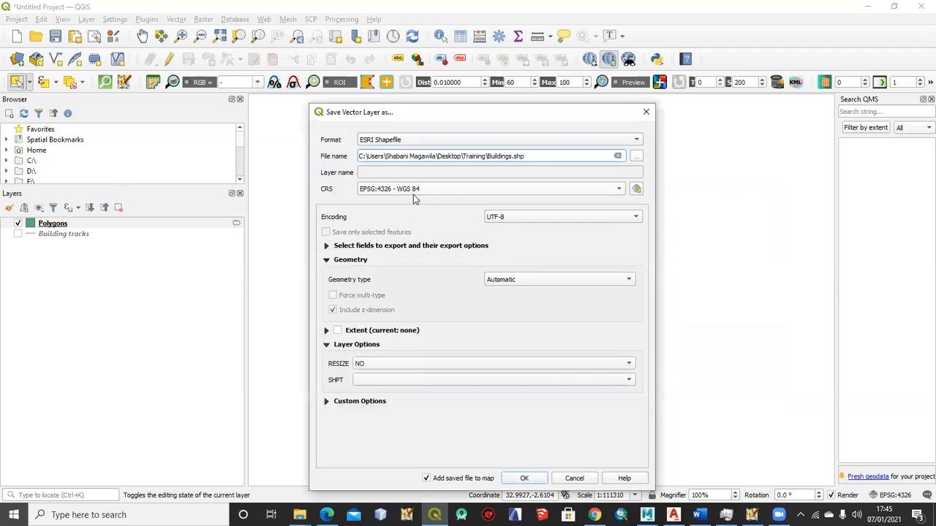
pyautogui.moveTo(553, 115); pyautogui.dragTo(549, 78)
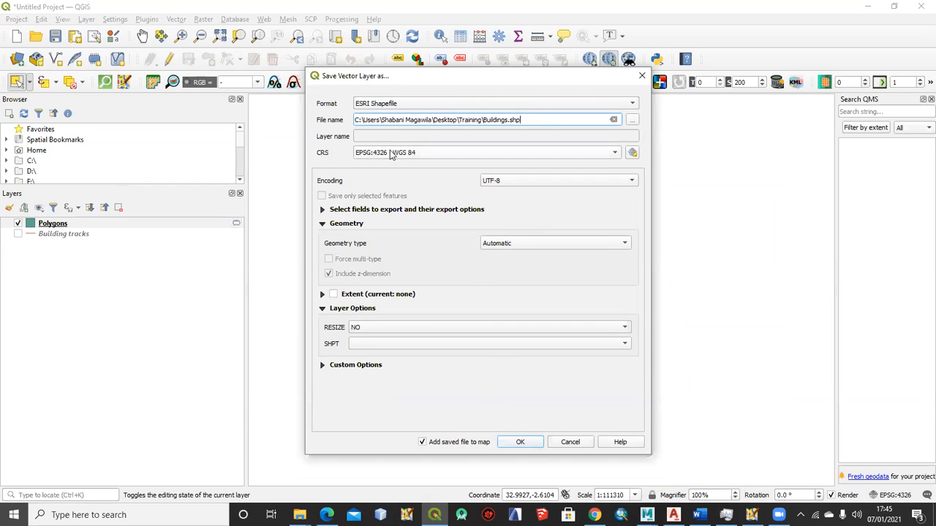
pyautogui.click(520, 442)
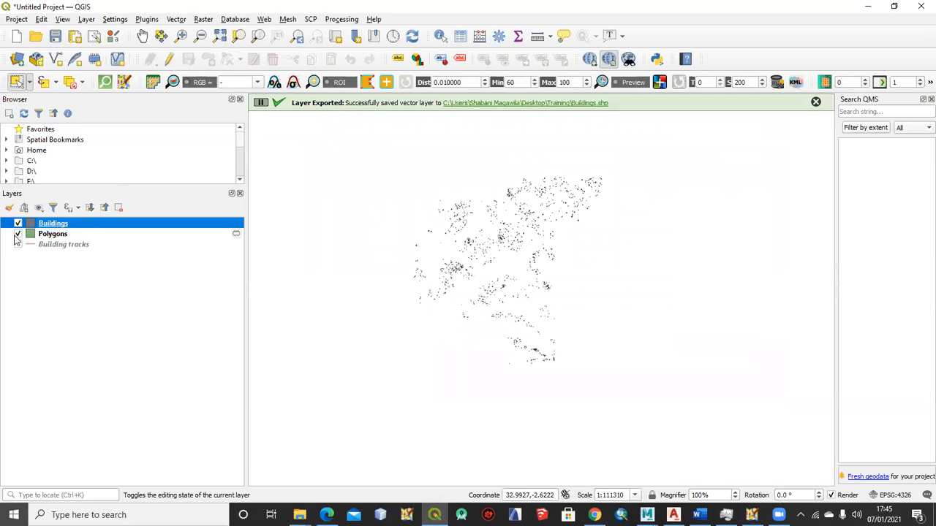
# Hide the Polygons layer, leaving only Buildings shown, and inspect a few of the exported building shapes up close
pyautogui.click(19, 234)
pyautogui.click(62, 235)
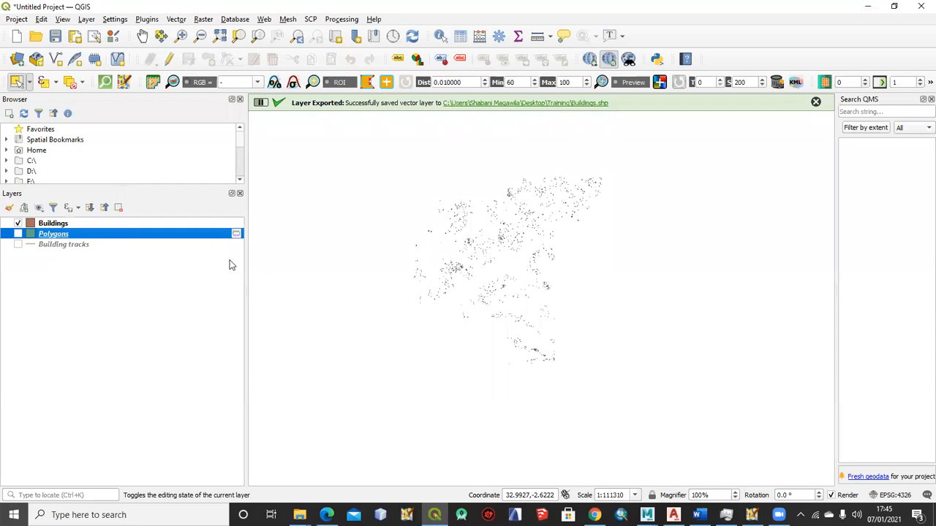
pyautogui.scroll(2, 511, 270)
pyautogui.moveTo(326, 259)
pyautogui.mouseDown()
pyautogui.moveTo(453, 282)
pyautogui.moveTo(484, 301)
pyautogui.mouseUp()
pyautogui.moveTo(411, 282); pyautogui.dragTo(614, 295)
pyautogui.scroll(3, 464, 298)
pyautogui.scroll(2, 402, 282)
pyautogui.scroll(1, 318, 263)
pyautogui.moveTo(317, 263); pyautogui.dragTo(470, 296)
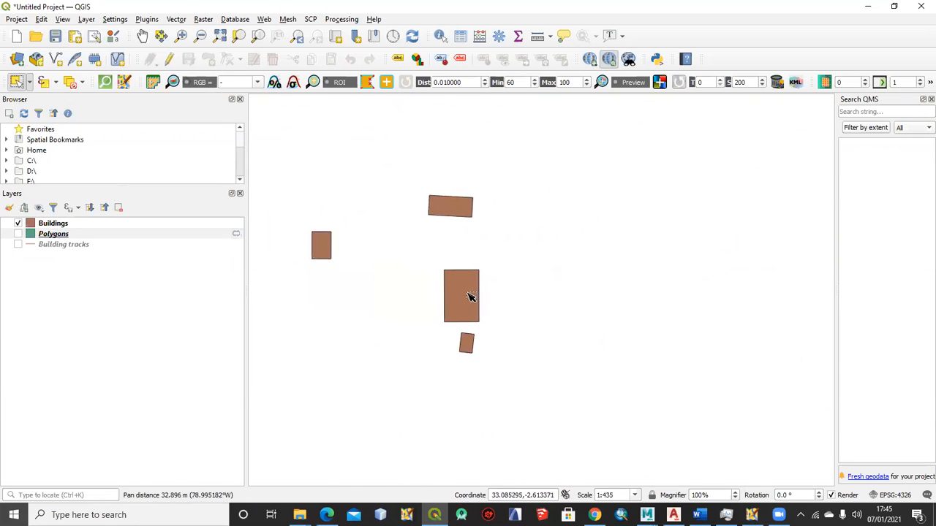
# Examine the exported Buildings polygons around one small cluster and across the wider mapped area
pyautogui.scroll(2, 435, 249)
pyautogui.scroll(-2, 407, 208)
pyautogui.scroll(1, 419, 226)
pyautogui.moveTo(383, 228); pyautogui.dragTo(587, 293)
pyautogui.moveTo(468, 234); pyautogui.dragTo(444, 297)
pyautogui.scroll(1, 445, 297)
pyautogui.scroll(-4, 446, 296)
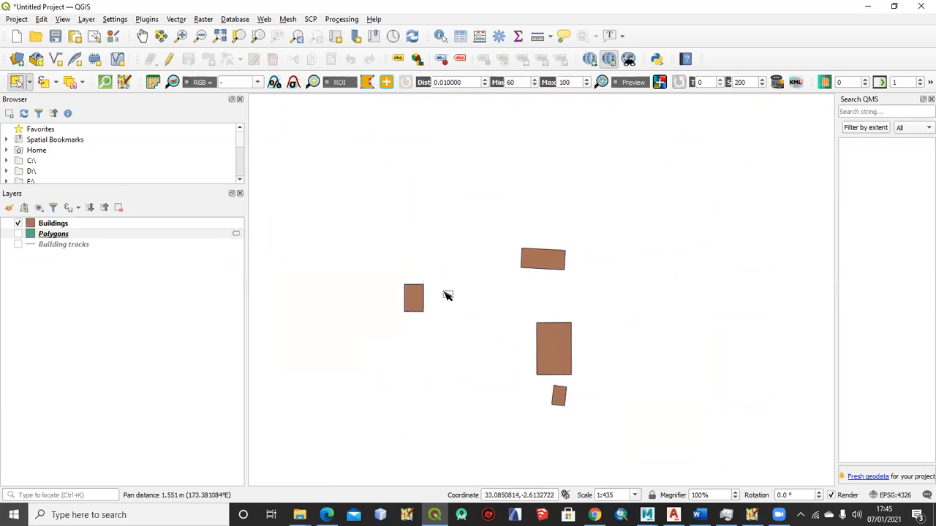
pyautogui.scroll(-4, 487, 275)
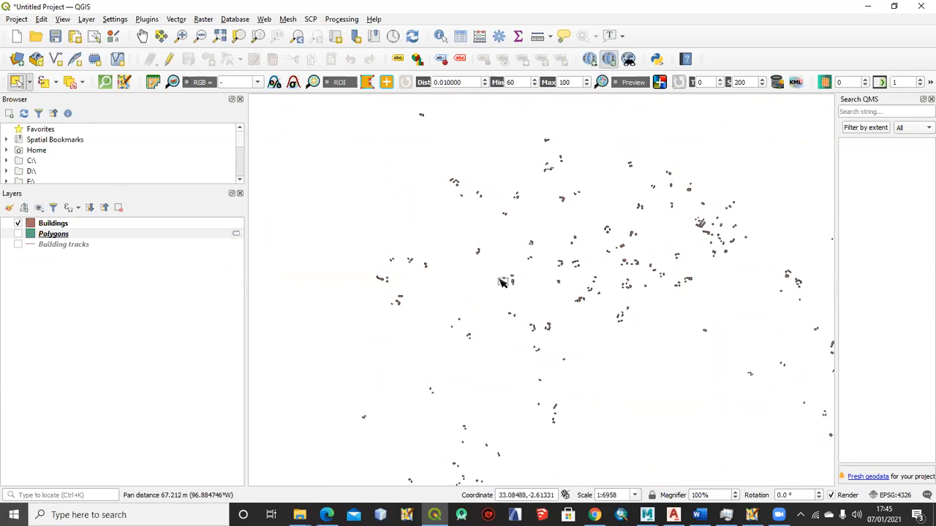
pyautogui.moveTo(573, 286); pyautogui.dragTo(487, 282)
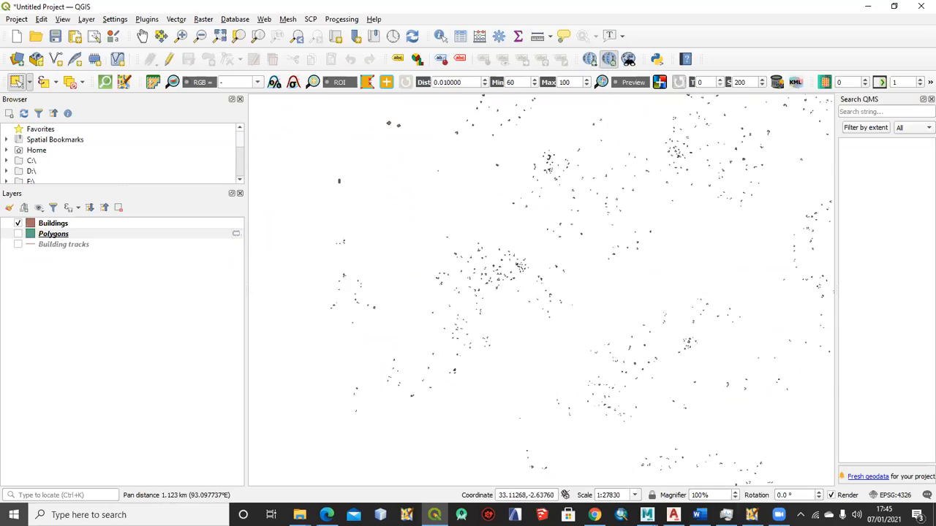
# Switch to JOSM and examine the OSM Data layer over the imagery, in detail and across its full extent
pyautogui.click(751, 515)
pyautogui.scroll(4, 345, 264)
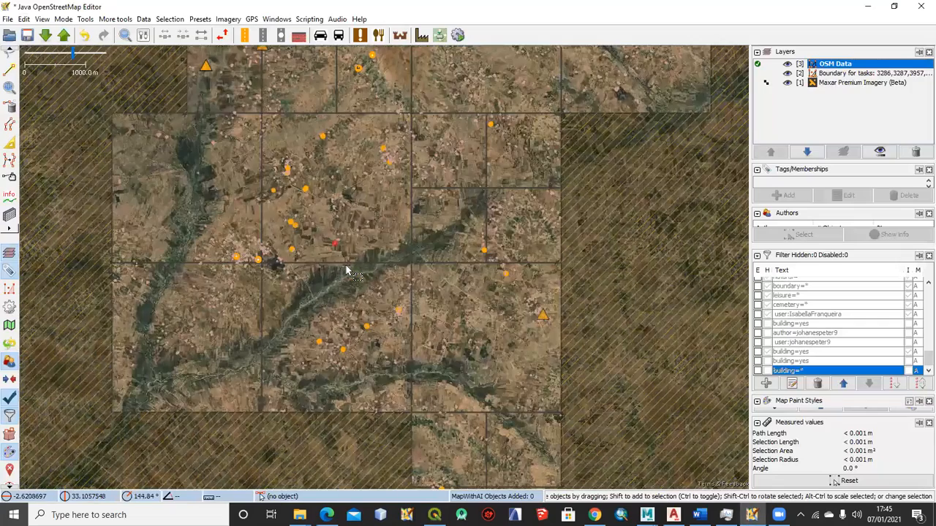
pyautogui.scroll(2, 346, 266)
pyautogui.scroll(-2, 347, 269)
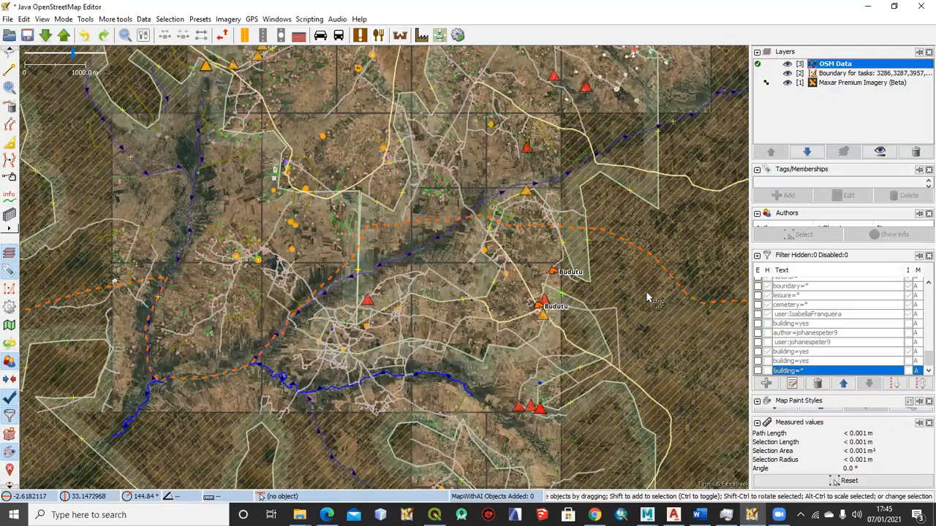
pyautogui.scroll(2, 313, 252)
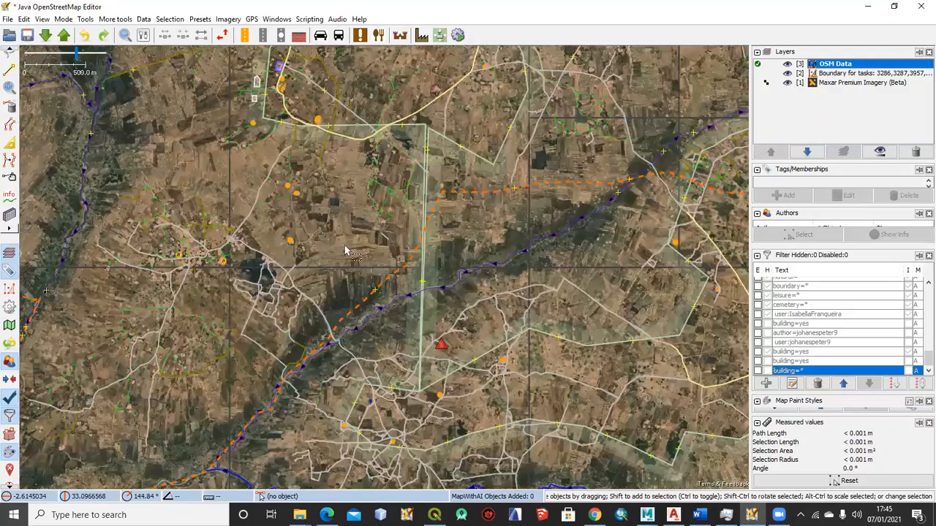
pyautogui.scroll(-4, 583, 329)
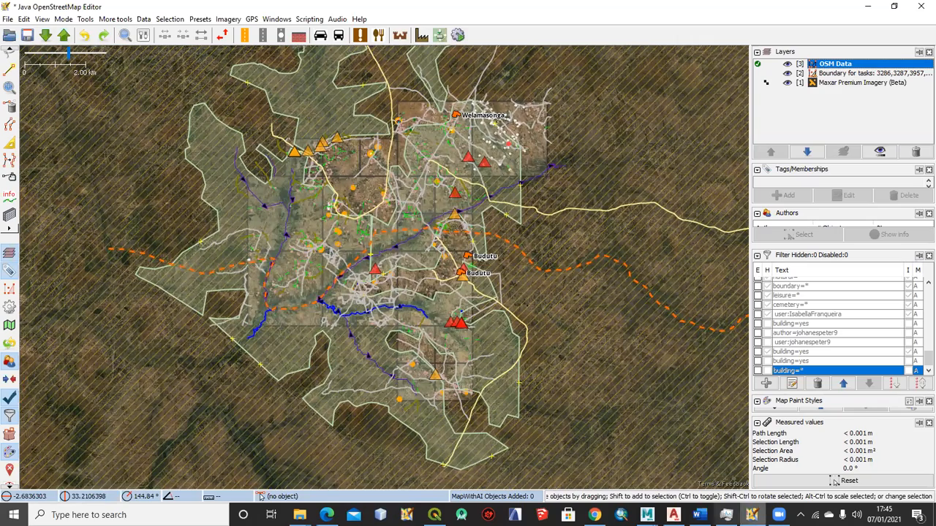
pyautogui.moveTo(595, 514)
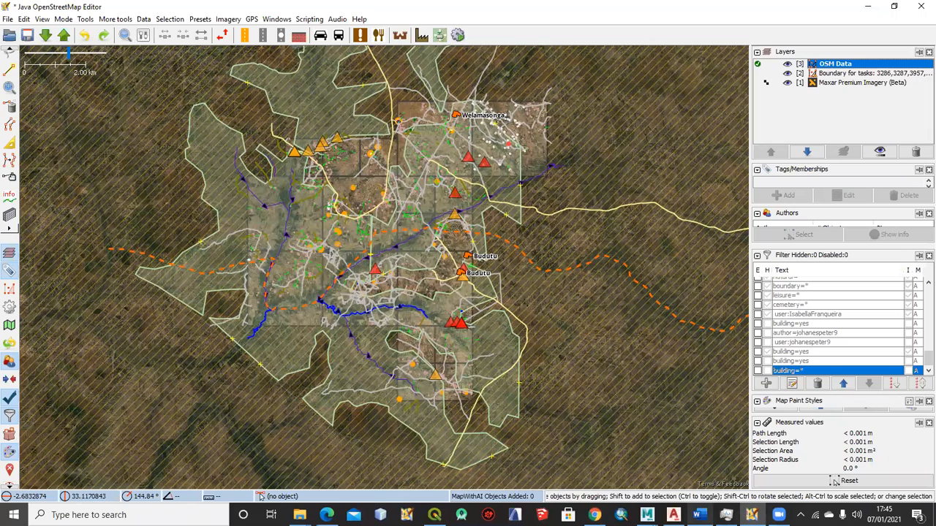
pyautogui.moveTo(673, 515)
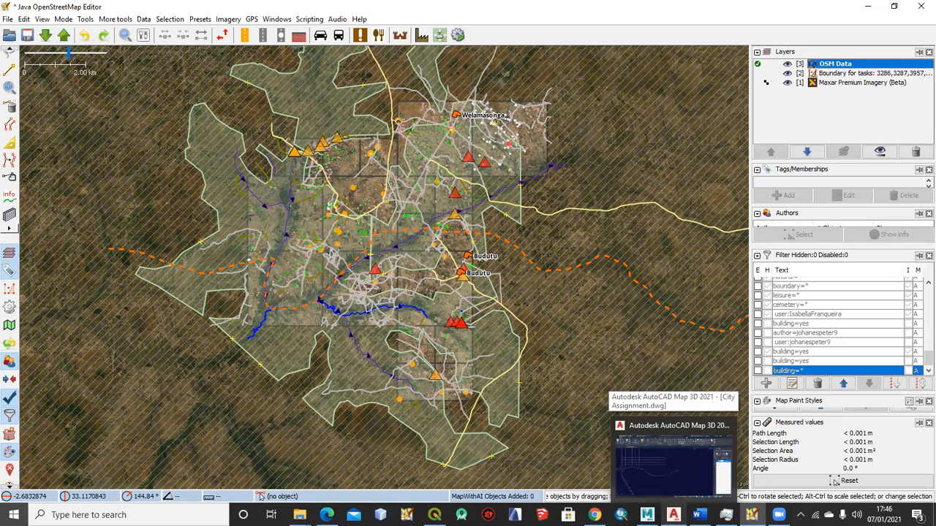
pyautogui.middleClick(594, 334)
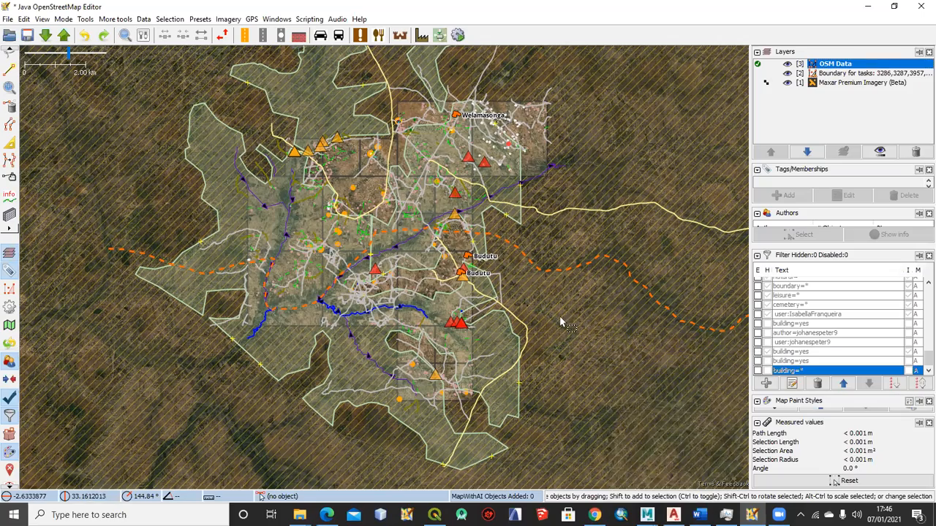
pyautogui.scroll(2, 560, 316)
pyautogui.scroll(-1, 620, 286)
pyautogui.scroll(1, 311, 338)
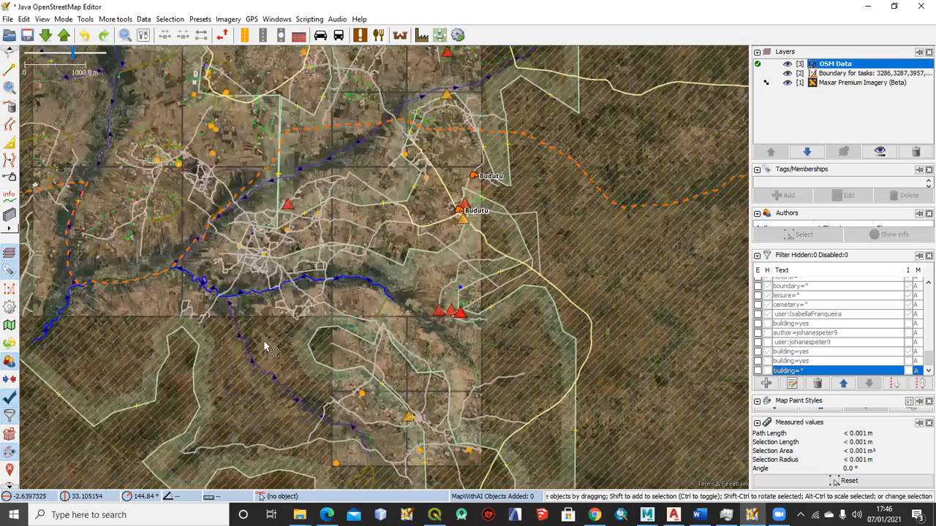
pyautogui.moveTo(315, 311); pyautogui.dragTo(377, 367)
pyautogui.moveTo(283, 281); pyautogui.dragTo(306, 353)
pyautogui.scroll(1, 280, 250)
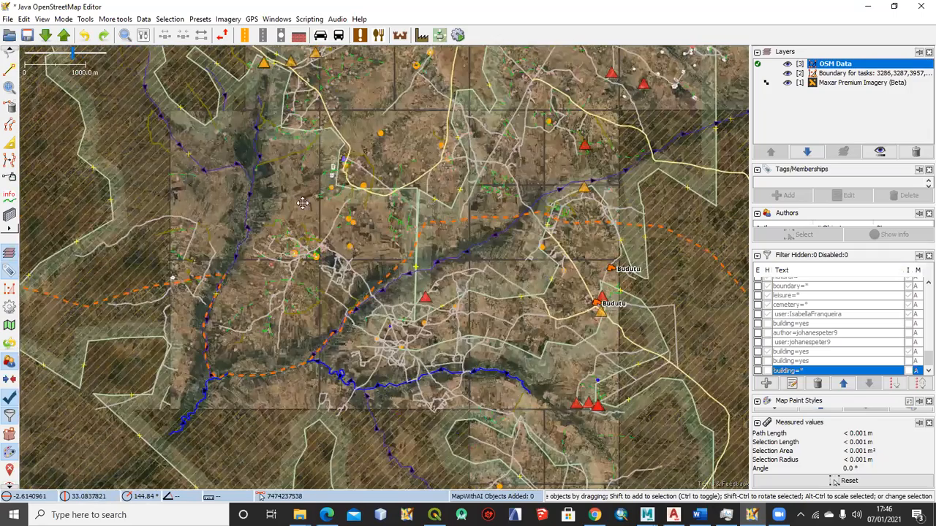
# Examine the mapped buildings, roads and paths over the imagery in JOSM, close up around the fields and task boundary
pyautogui.scroll(1, 300, 212)
pyautogui.scroll(1, 336, 265)
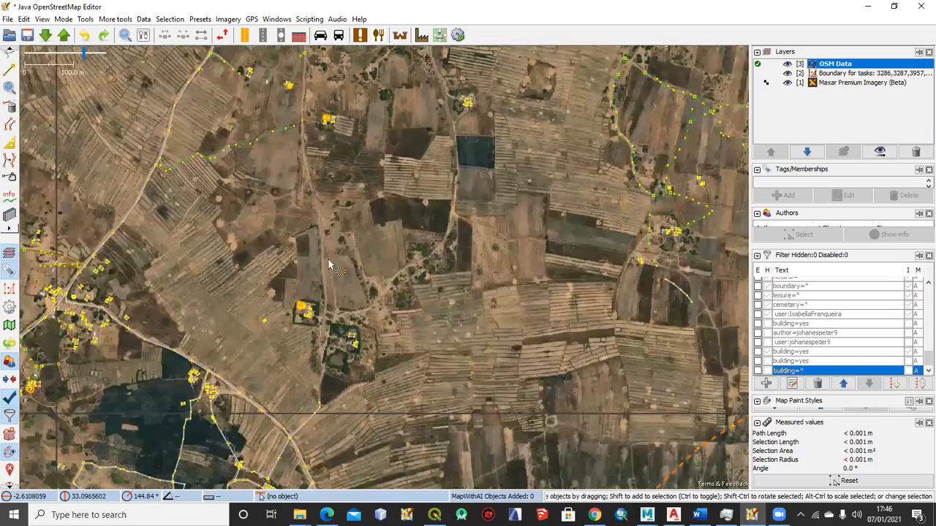
pyautogui.scroll(1, 372, 336)
pyautogui.moveTo(371, 333); pyautogui.dragTo(298, 365)
pyautogui.moveTo(310, 275); pyautogui.dragTo(319, 351)
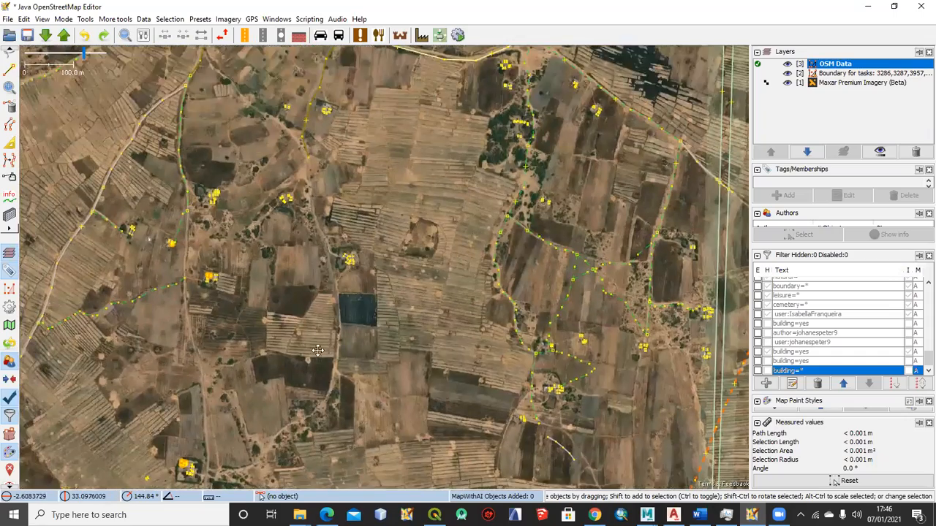
pyautogui.moveTo(258, 155); pyautogui.dragTo(292, 338)
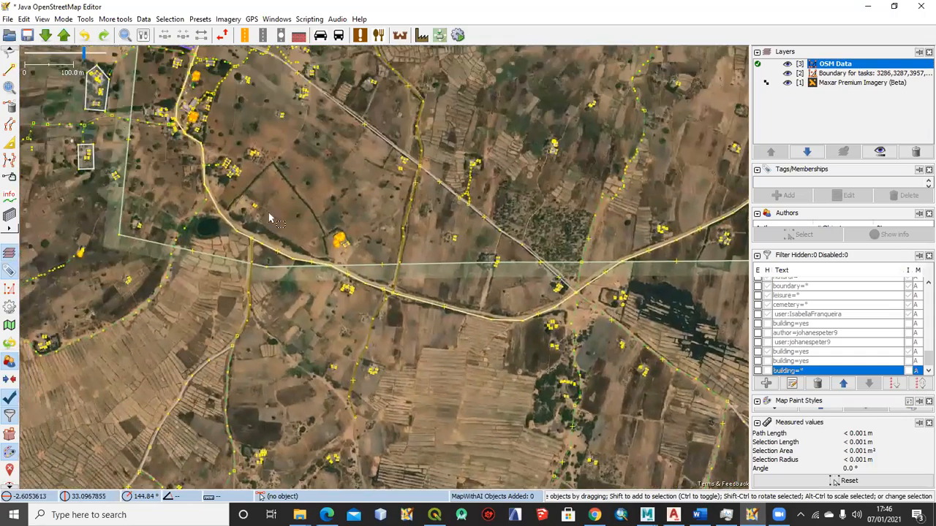
pyautogui.moveTo(283, 222); pyautogui.dragTo(353, 287)
pyautogui.moveTo(338, 329); pyautogui.dragTo(359, 303)
pyautogui.moveTo(432, 478); pyautogui.dragTo(352, 294)
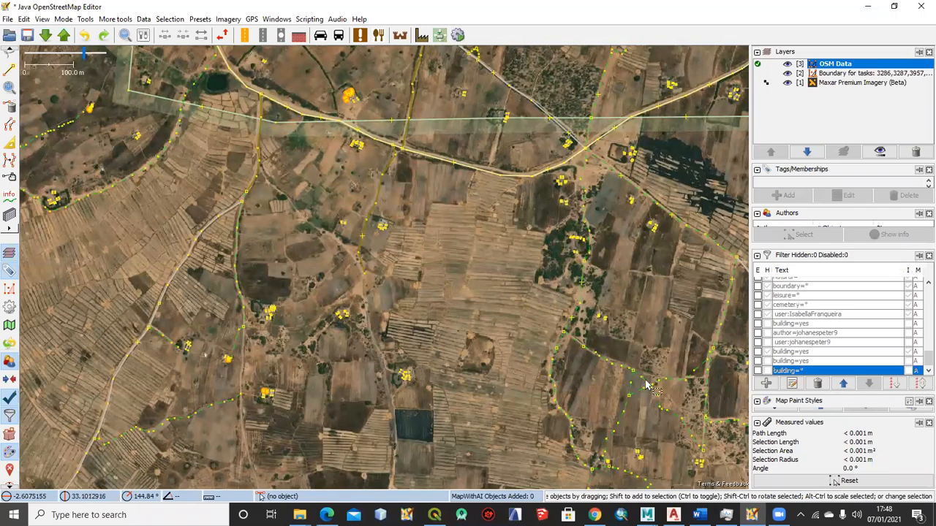
pyautogui.click(752, 514)
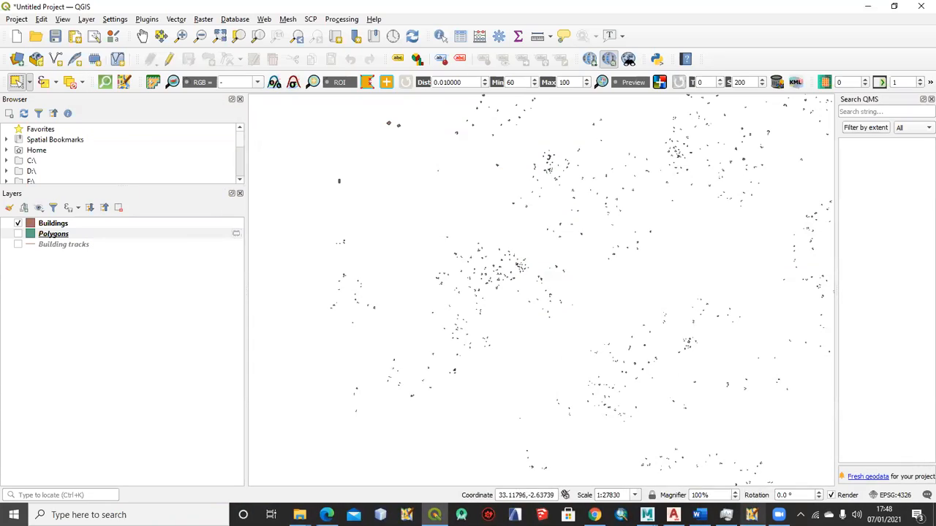
pyautogui.click(752, 514)
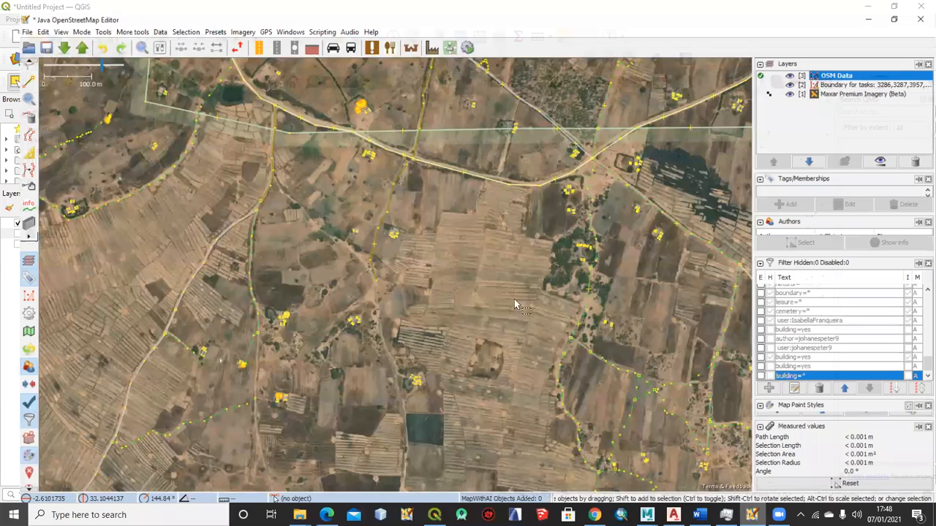
pyautogui.moveTo(461, 275); pyautogui.dragTo(395, 250)
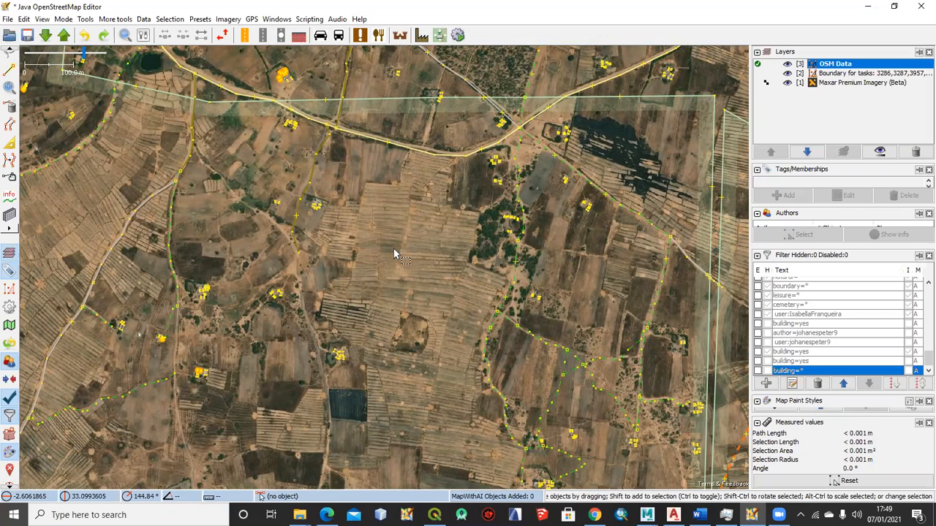
# Switch to QGIS and review the vector and raster source options in the Data Source Manager, adding nothing
pyautogui.click(434, 514)
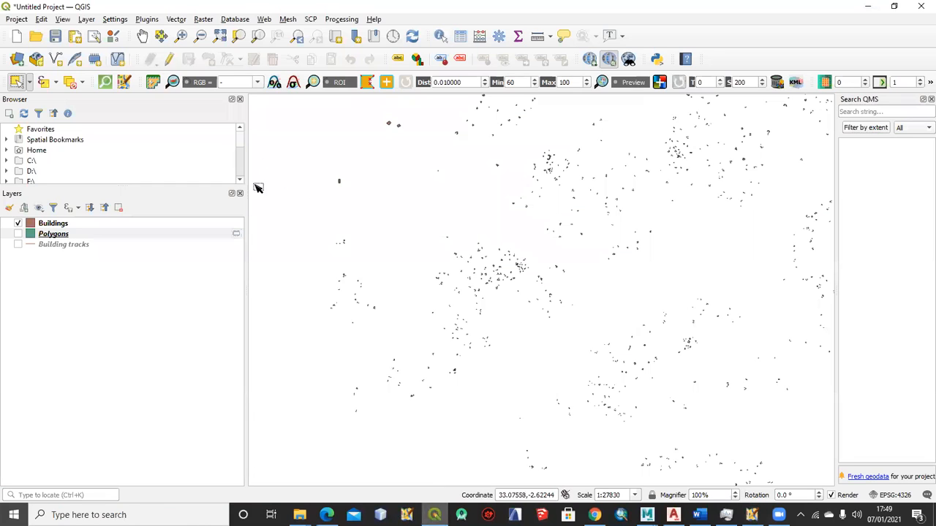
pyautogui.click(15, 60)
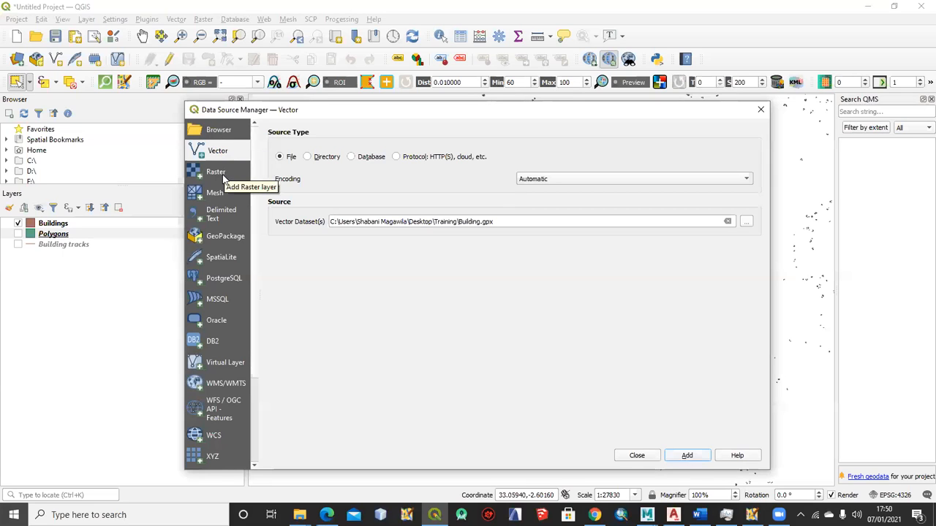
pyautogui.click(217, 174)
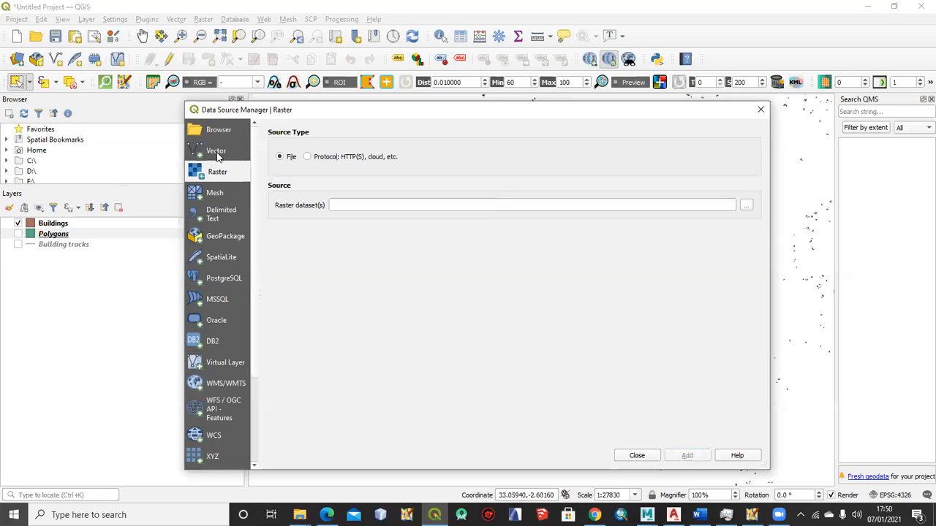
pyautogui.click(216, 154)
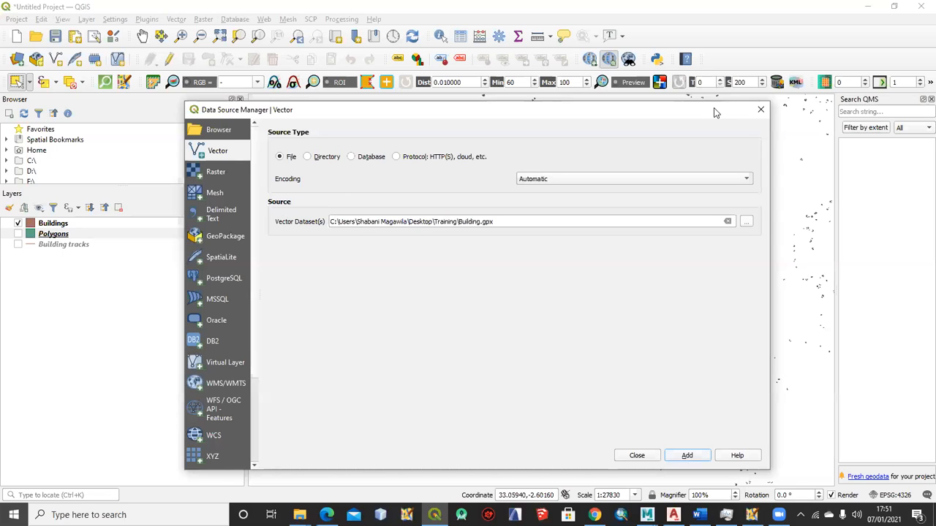
pyautogui.click(761, 111)
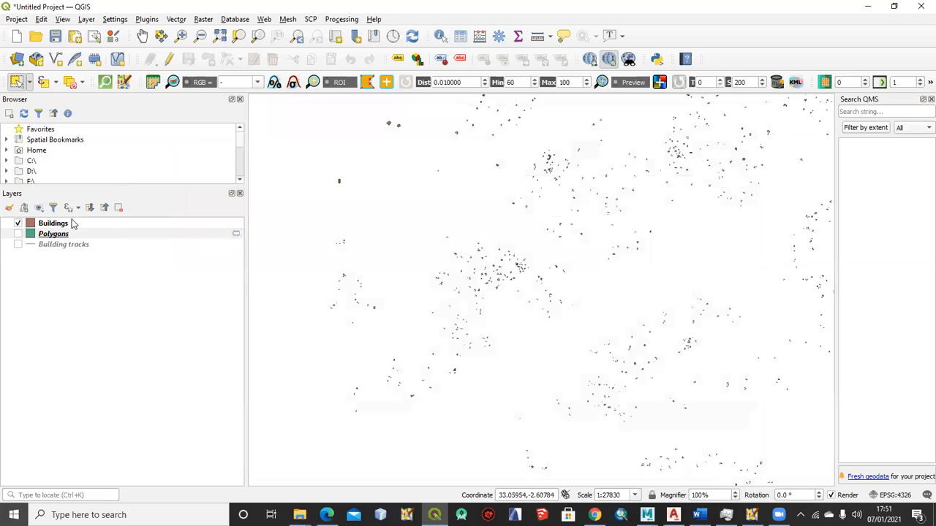
# Open the Buildings layer's attribute table and examine its fields through type and its records down to the last one
pyautogui.click(49, 227)
pyautogui.rightClick(53, 226)
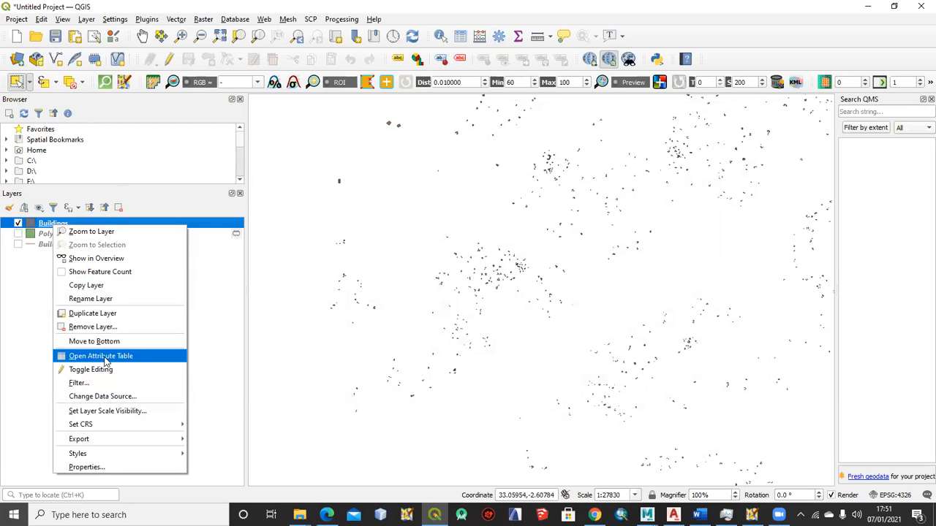
pyautogui.click(104, 359)
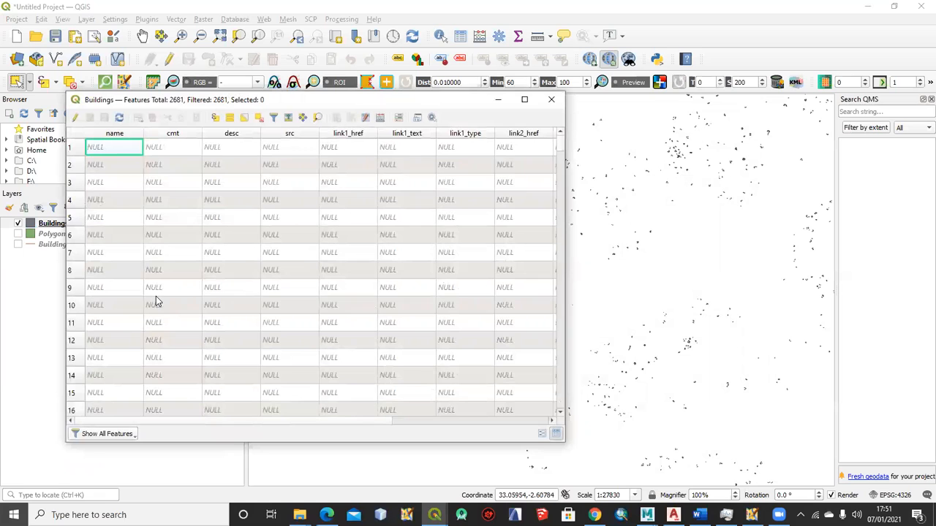
pyautogui.moveTo(131, 423); pyautogui.dragTo(302, 410)
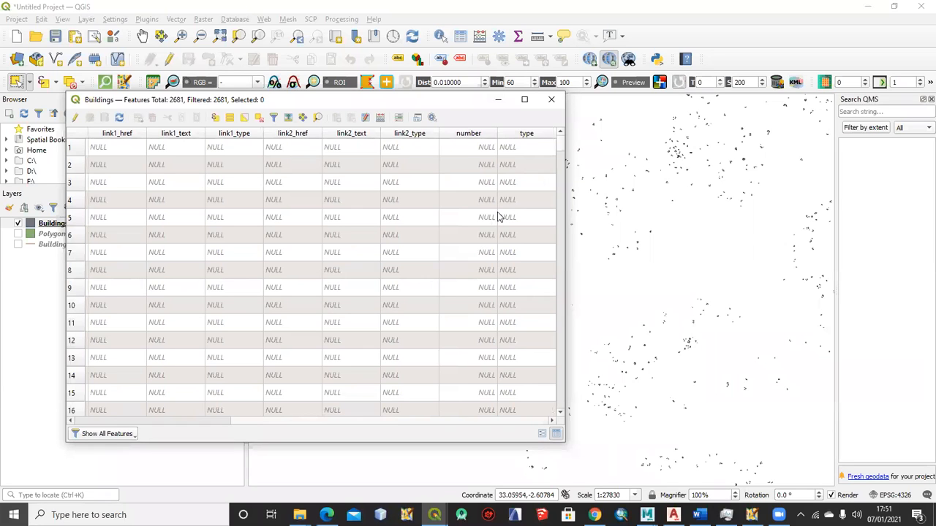
pyautogui.moveTo(560, 142)
pyautogui.mouseDown()
pyautogui.moveTo(560, 373)
pyautogui.moveTo(560, 129)
pyautogui.mouseUp()
pyautogui.click(527, 146)
pyautogui.moveTo(560, 143); pyautogui.dragTo(555, 413)
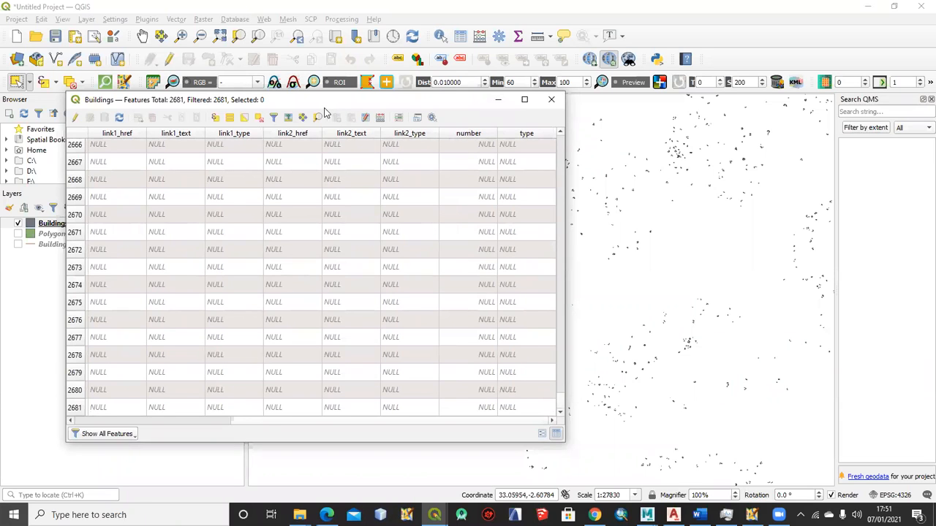
pyautogui.moveTo(324, 108); pyautogui.dragTo(353, 98)
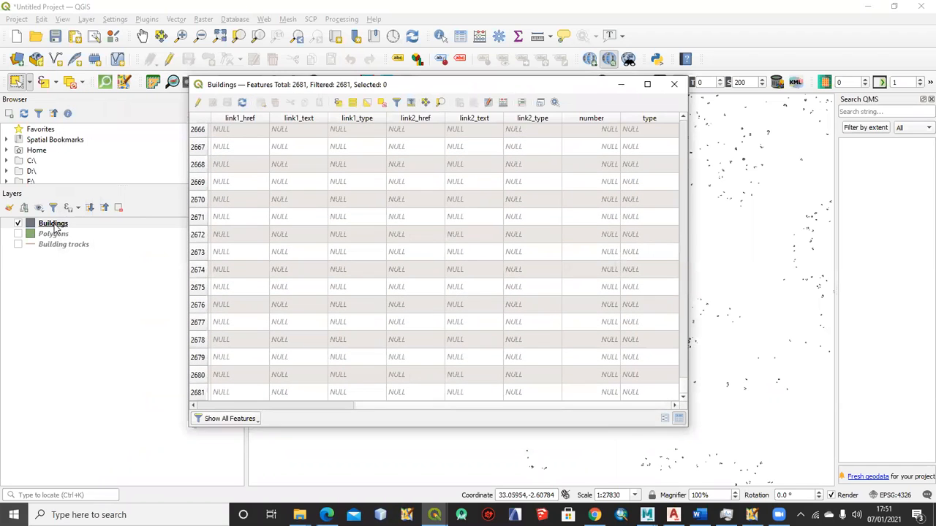
pyautogui.click(53, 224)
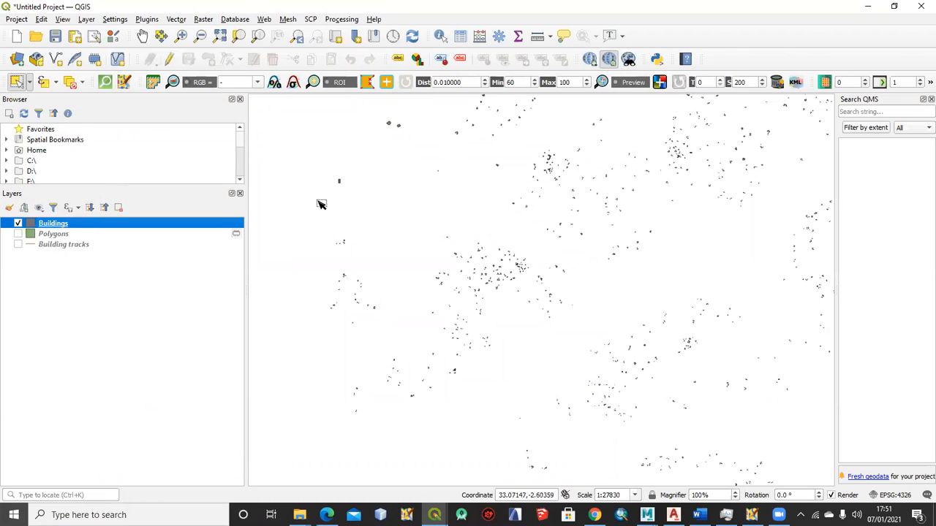
# Reopen the Buildings attribute table and sort its records by the name field and by the cmt field
pyautogui.rightClick(54, 224)
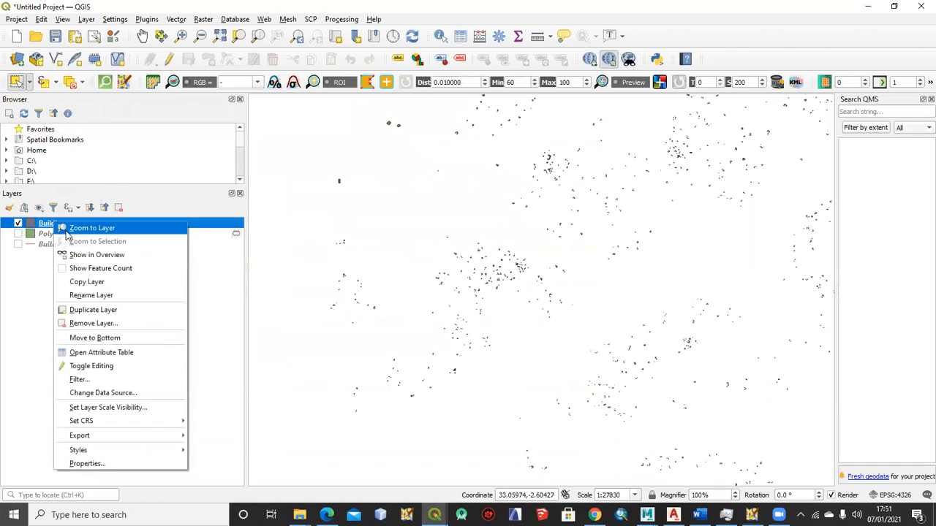
pyautogui.click(111, 353)
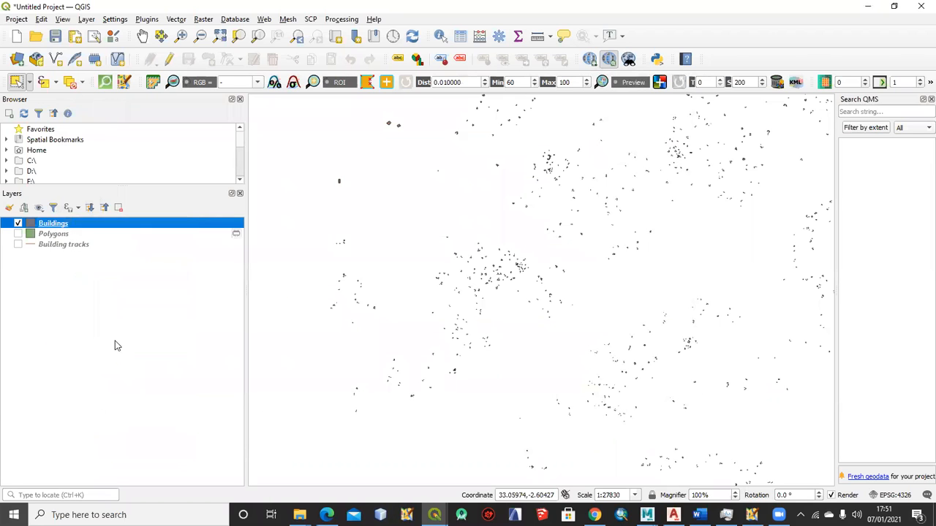
pyautogui.click(113, 135)
pyautogui.moveTo(114, 183); pyautogui.dragTo(117, 259)
pyautogui.click(121, 280)
pyautogui.click(182, 135)
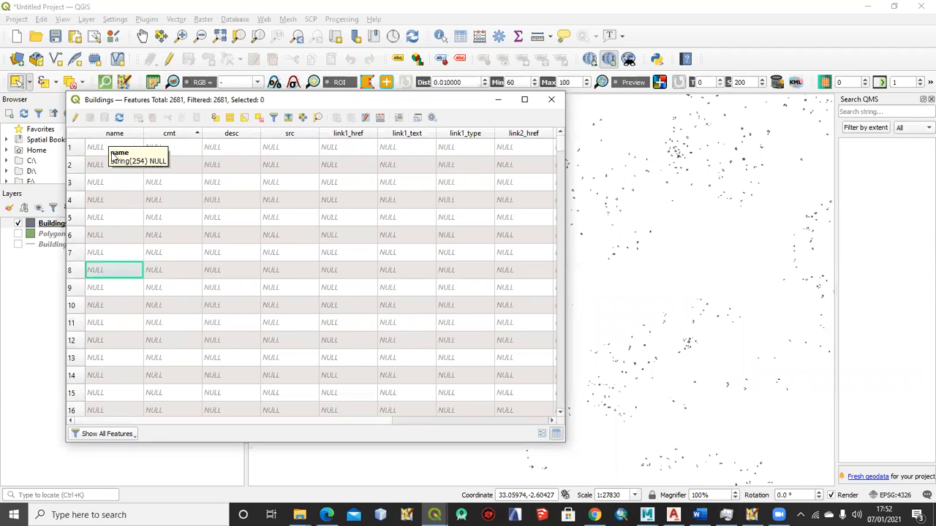
# Examine the records in the Buildings attribute table and its fields from name through type
pyautogui.scroll(-2, 117, 237)
pyautogui.scroll(-20, 117, 236)
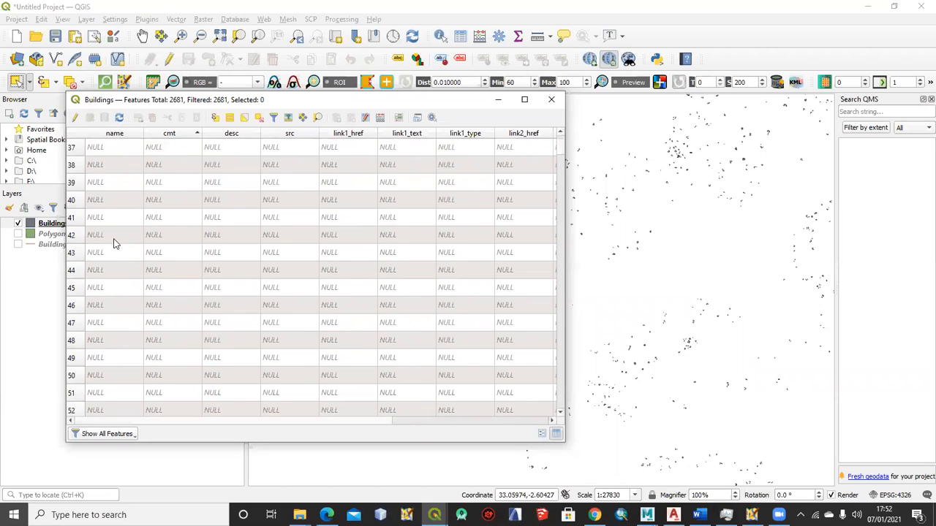
pyautogui.scroll(-20, 113, 245)
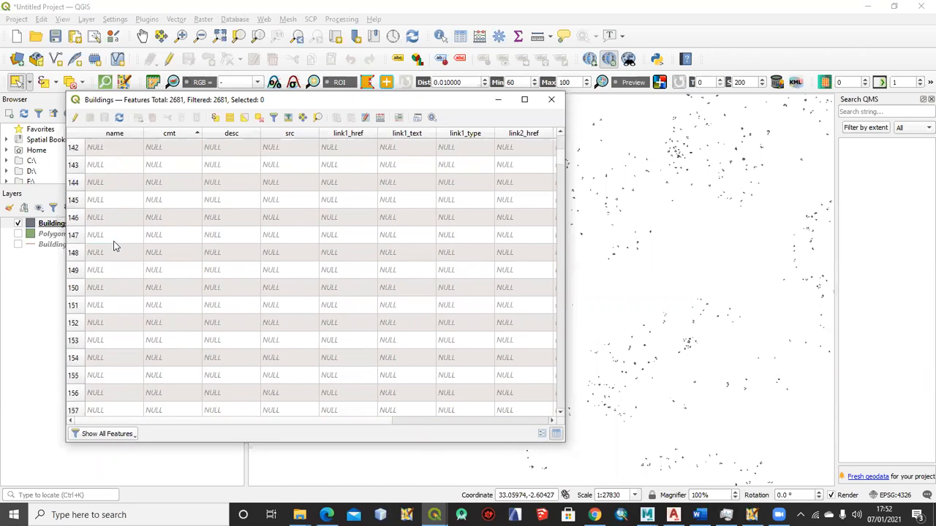
pyautogui.scroll(-20, 113, 245)
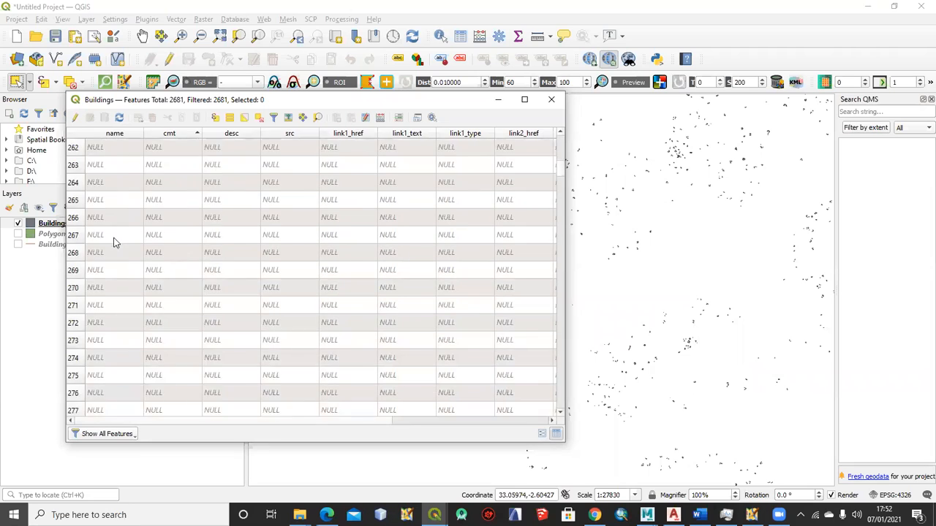
pyautogui.scroll(19, 117, 237)
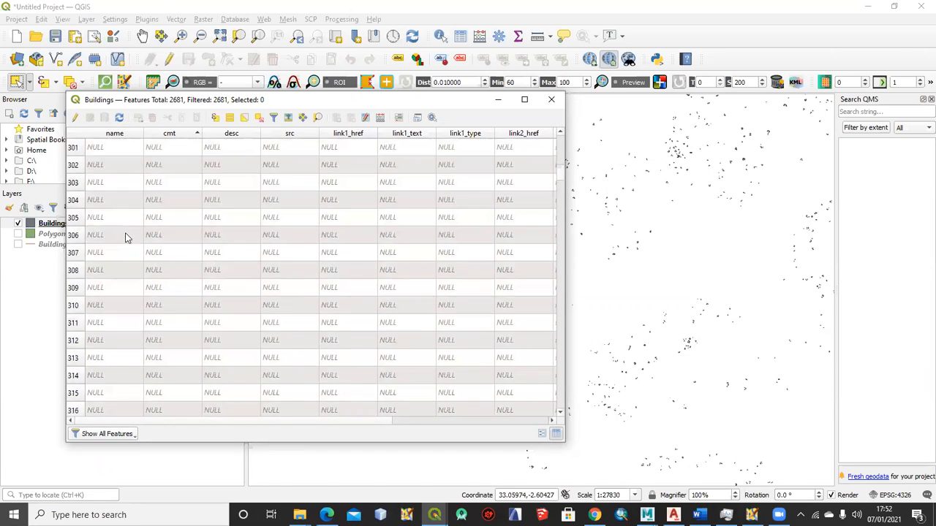
pyautogui.moveTo(561, 174); pyautogui.dragTo(560, 135)
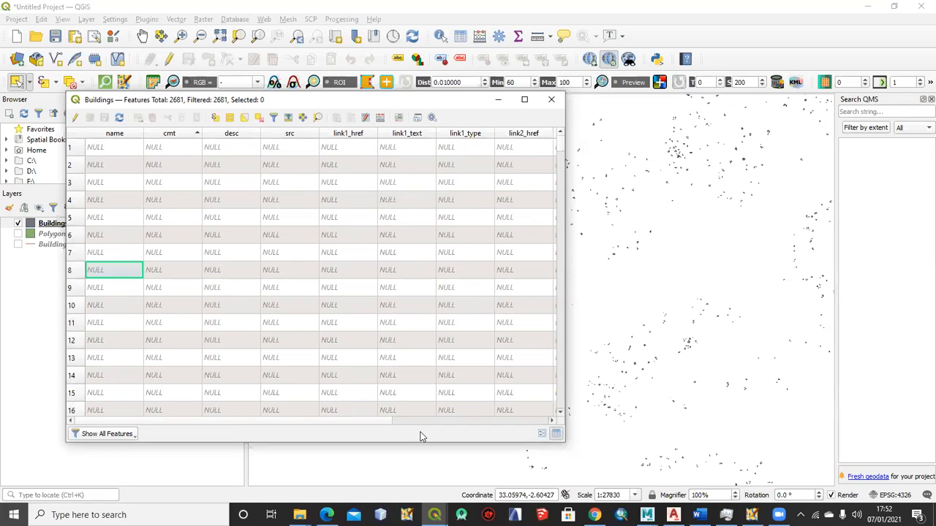
pyautogui.moveTo(121, 422); pyautogui.dragTo(344, 421)
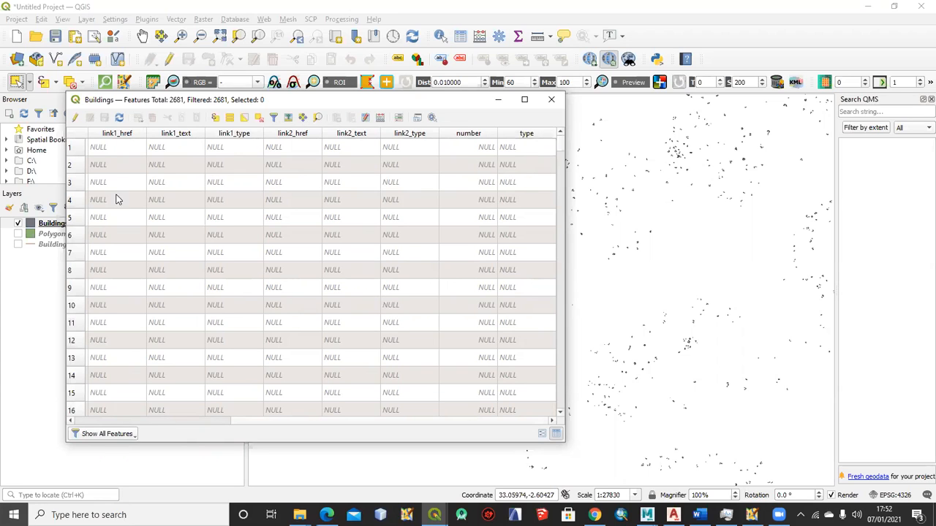
pyautogui.click(196, 422)
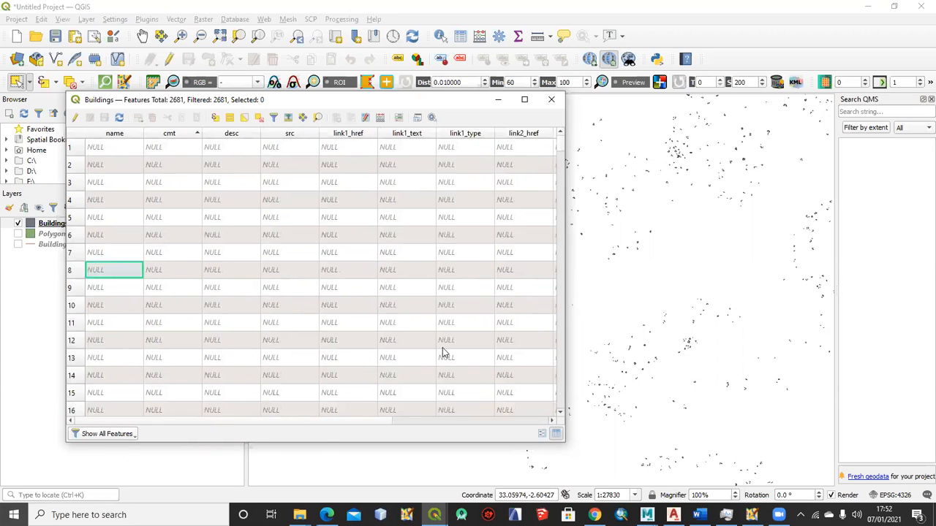
pyautogui.moveTo(360, 424); pyautogui.dragTo(553, 420)
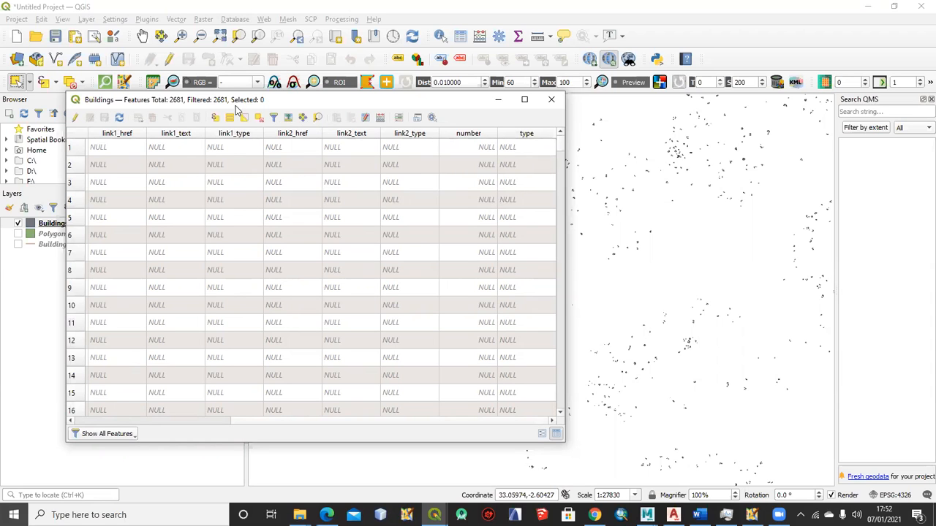
pyautogui.moveTo(235, 108); pyautogui.dragTo(382, 133)
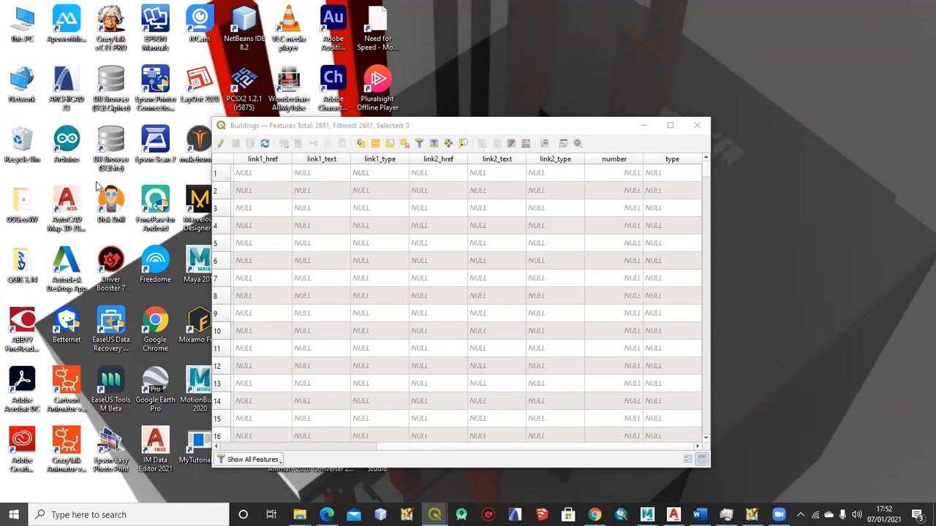
# Turn on editing for the Buildings attribute table and sort the records by the type field
pyautogui.click(220, 144)
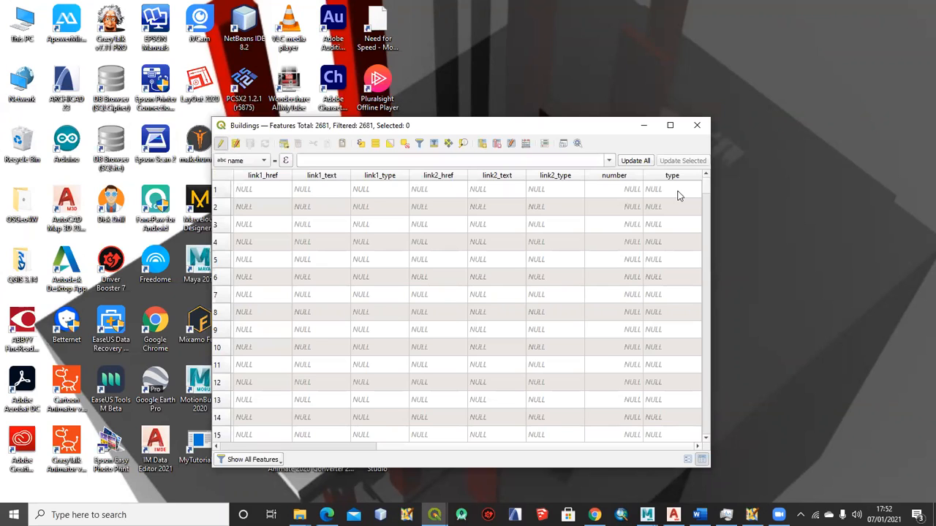
pyautogui.doubleClick(677, 190)
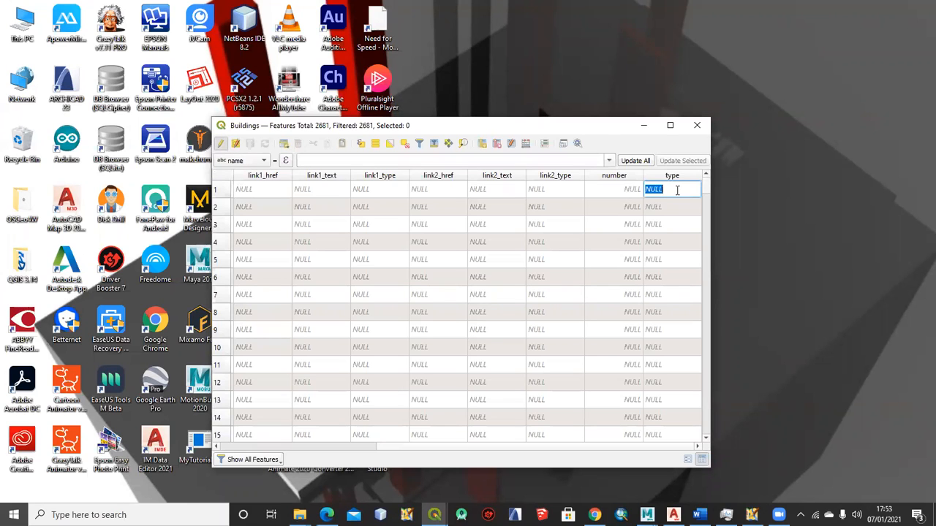
pyautogui.click(673, 175)
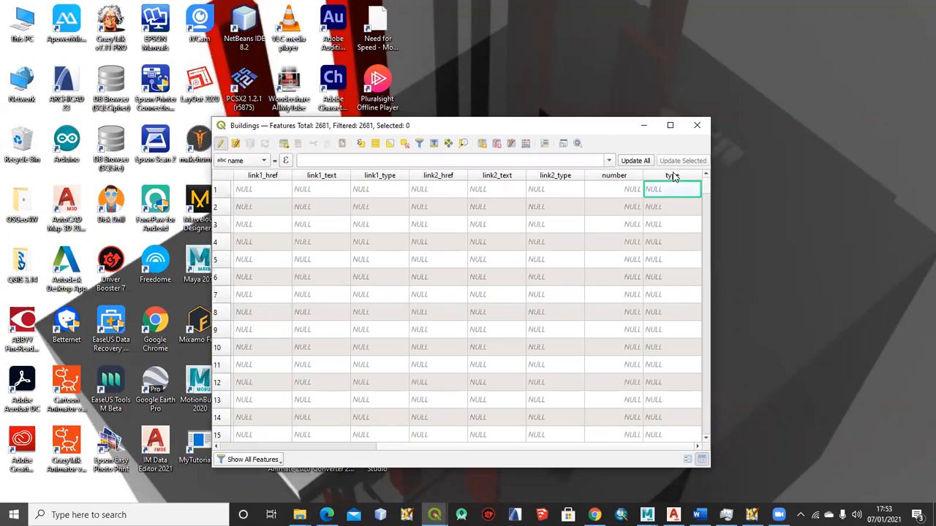
# Set the type value of the first record in the Buildings attribute table to "building"
pyautogui.doubleClick(666, 227)
pyautogui.doubleClick(665, 382)
pyautogui.doubleClick(666, 294)
pyautogui.doubleClick(665, 191)
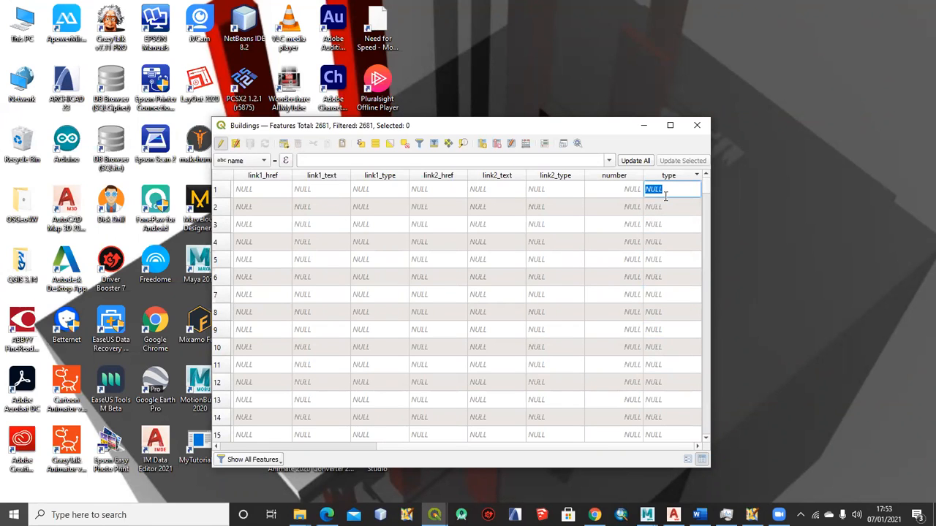
pyautogui.write('b')
pyautogui.press('BackSpace')
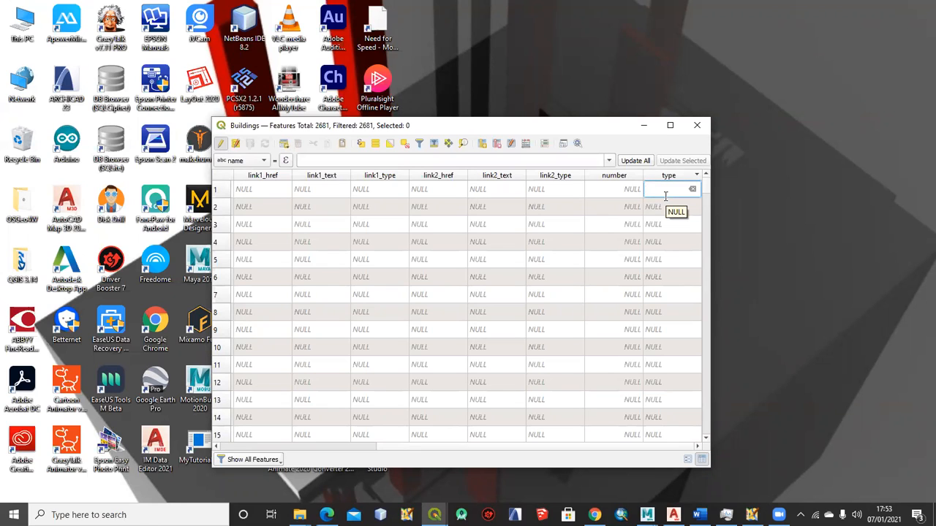
pyautogui.write('building')
pyautogui.click(655, 210)
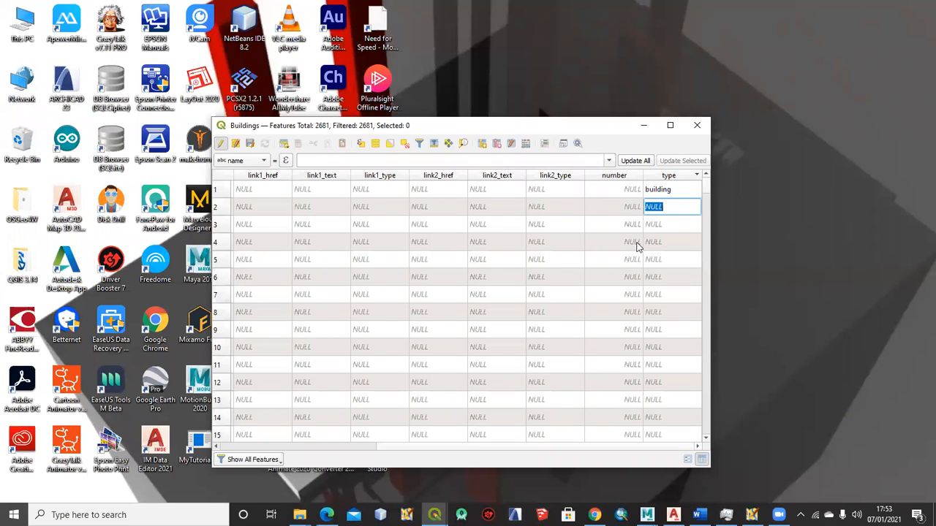
# Save the Buildings table edits, end editing, and check the type field of the first record
pyautogui.click(677, 190)
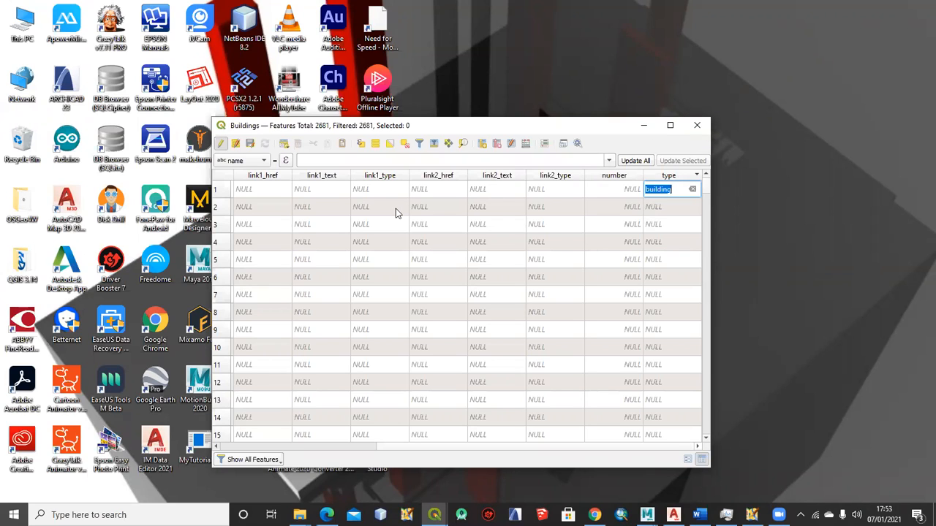
pyautogui.click(316, 447)
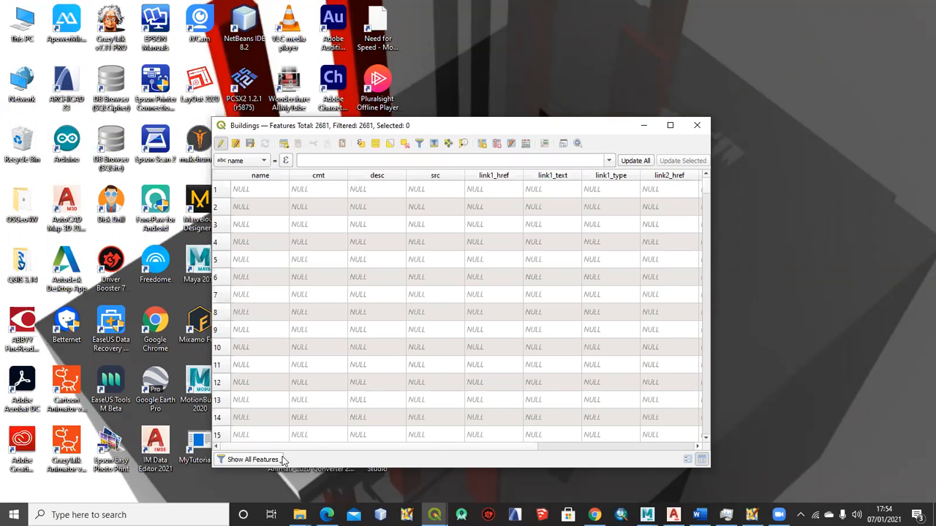
pyautogui.click(630, 447)
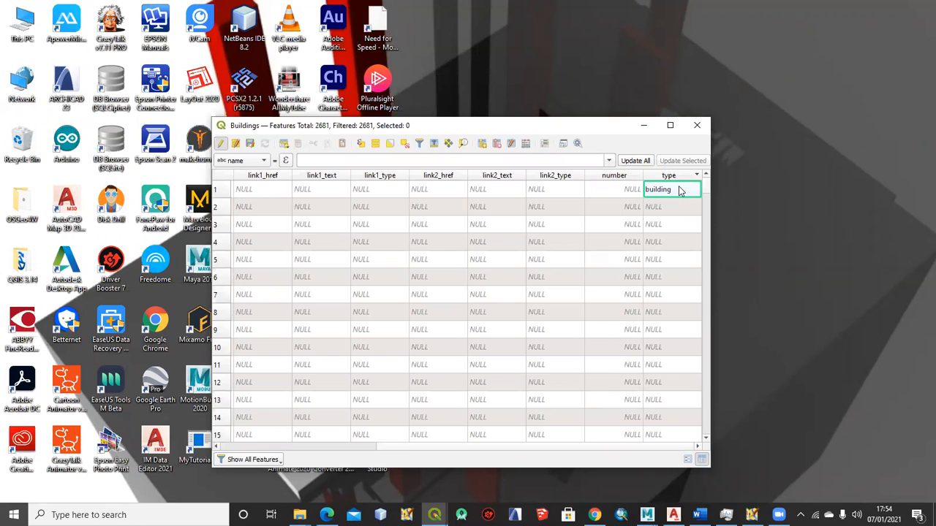
pyautogui.doubleClick(677, 209)
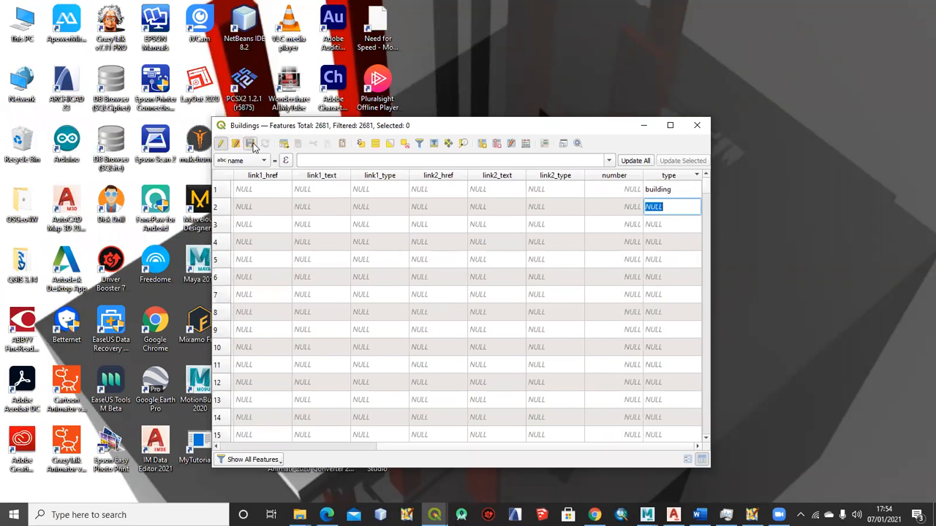
pyautogui.press('Tab')
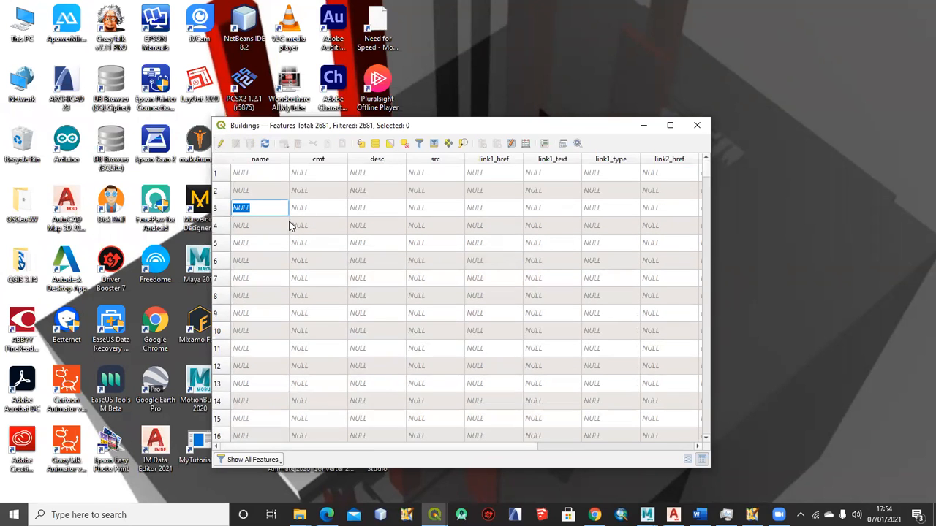
pyautogui.moveTo(524, 450); pyautogui.dragTo(698, 450)
pyautogui.click(668, 176)
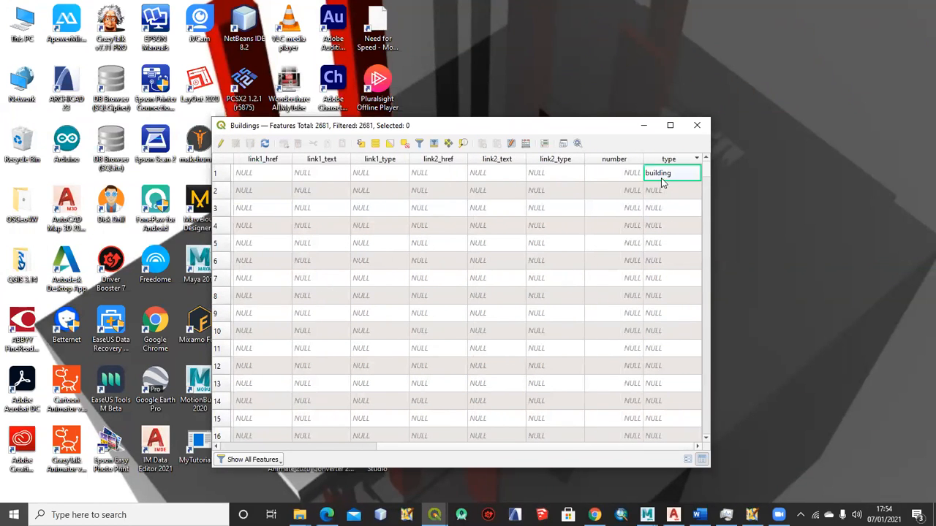
pyautogui.click(620, 180)
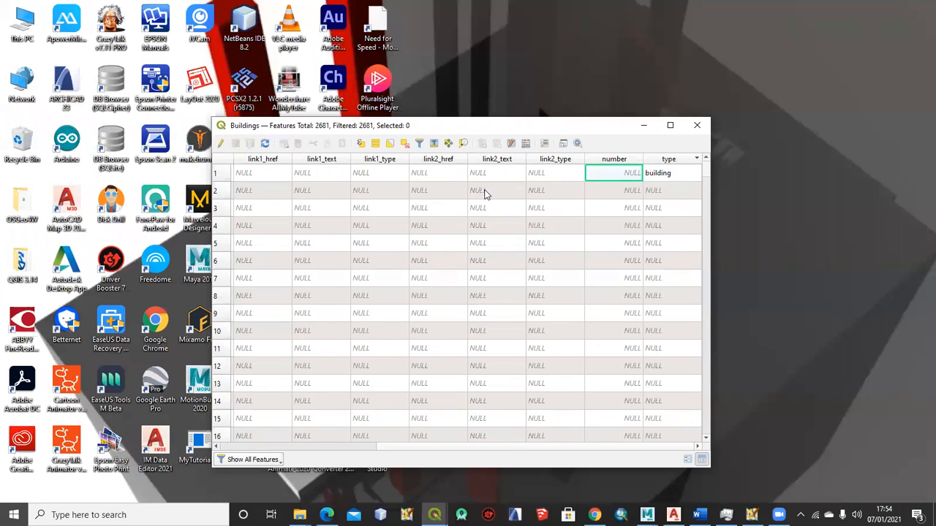
pyautogui.moveTo(411, 449); pyautogui.dragTo(283, 448)
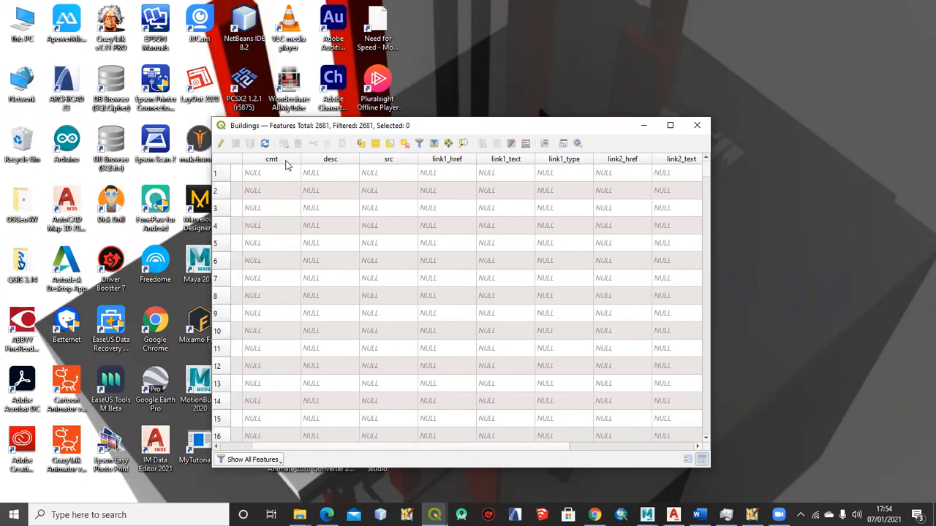
# Turn on editing for the Buildings table and delete the fields link1_href, link1_text, link1_type, link2_href and link2_text
pyautogui.click(384, 159)
pyautogui.click(221, 144)
pyautogui.click(269, 176)
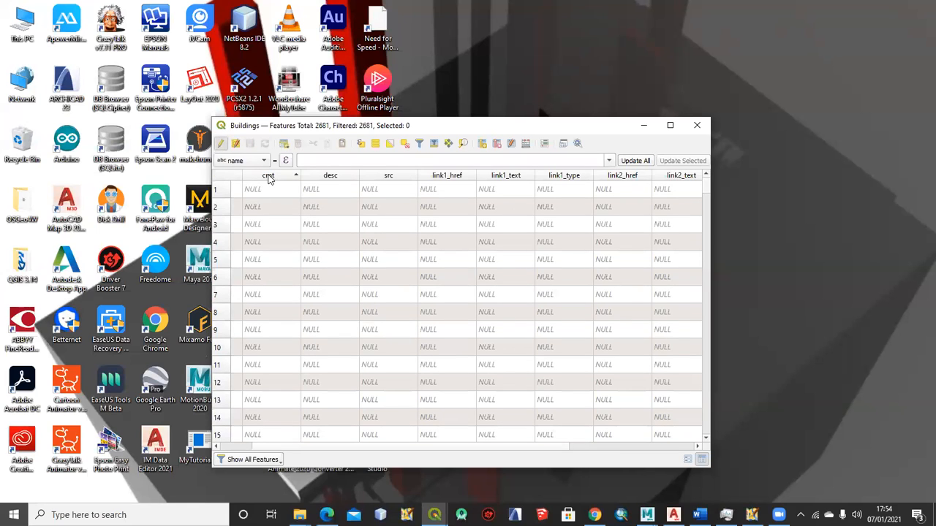
pyautogui.click(496, 143)
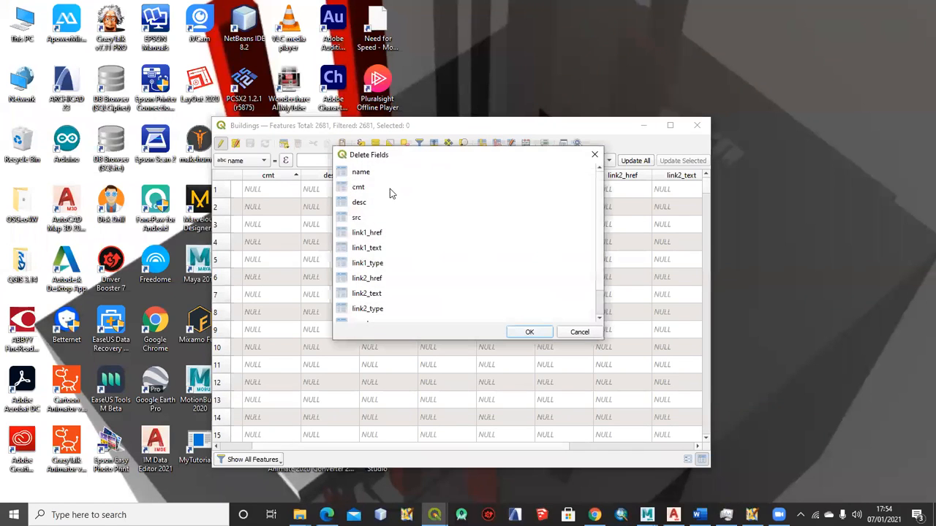
pyautogui.click(369, 237)
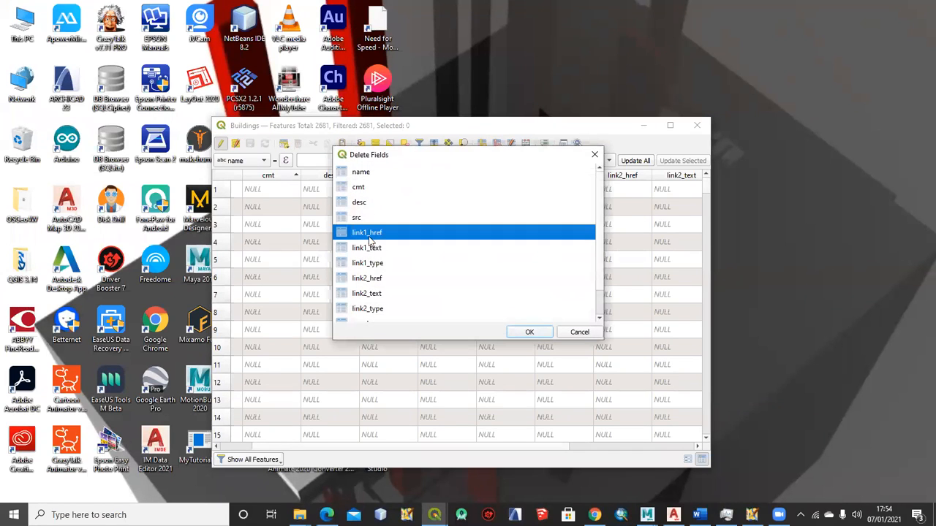
pyautogui.keyDown('ctrl'); pyautogui.click(377, 296); pyautogui.keyUp('ctrl')
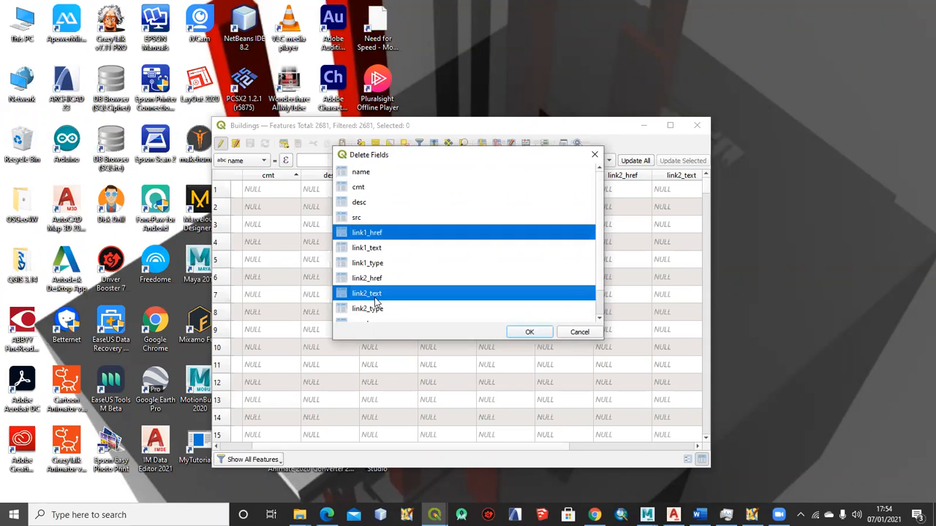
pyautogui.keyDown('ctrl'); pyautogui.click(388, 279); pyautogui.keyUp('ctrl')
pyautogui.keyDown('ctrl'); pyautogui.click(381, 265); pyautogui.keyUp('ctrl')
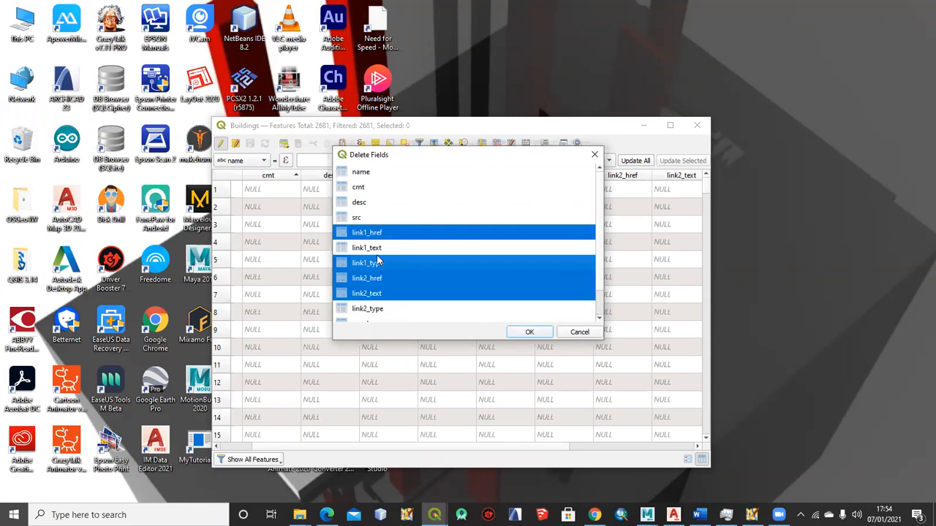
pyautogui.keyDown('ctrl'); pyautogui.click(375, 249); pyautogui.keyUp('ctrl')
pyautogui.click(529, 332)
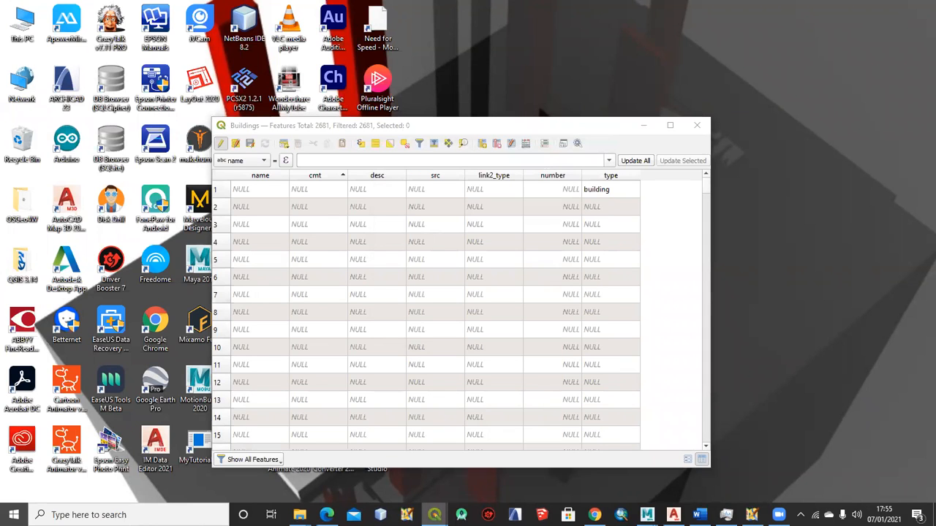
# Return to the main QGIS window and save the Buildings layer edits
pyautogui.moveTo(434, 515)
pyautogui.click(353, 457)
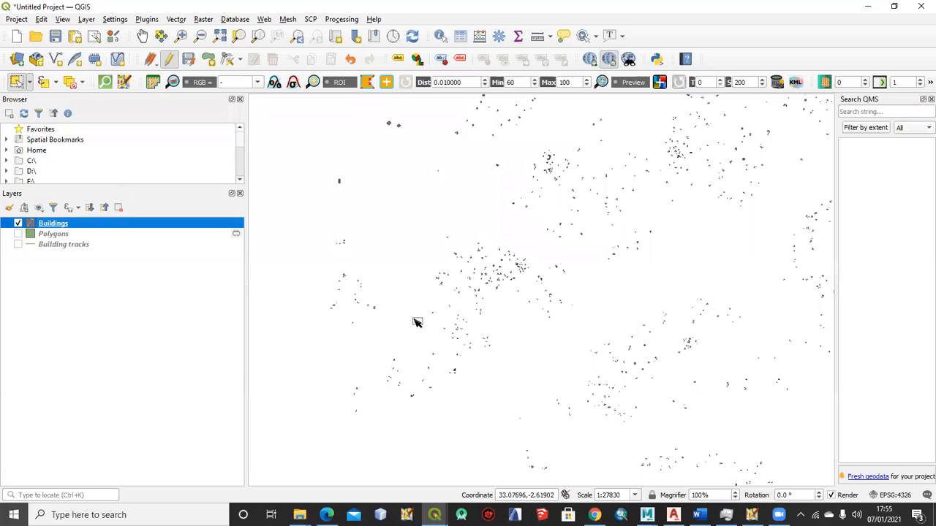
pyautogui.scroll(6, 338, 180)
pyautogui.scroll(2, 343, 187)
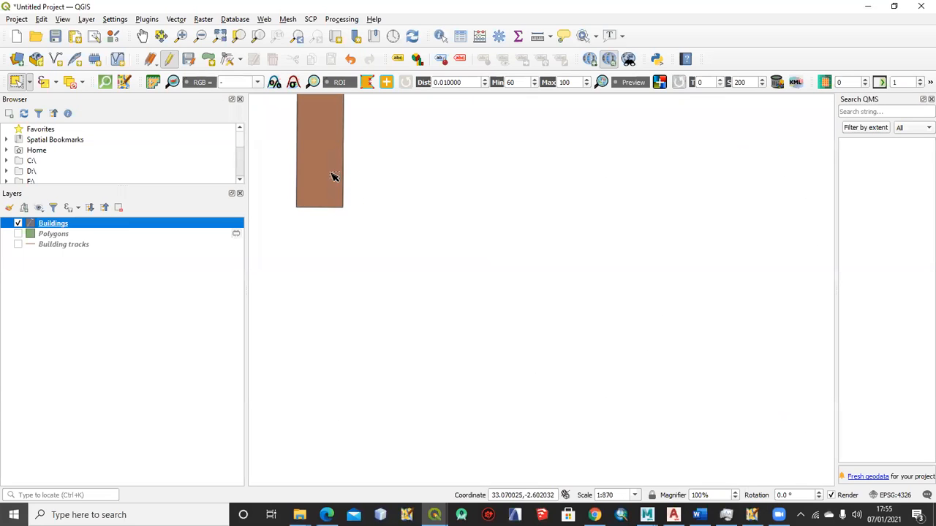
pyautogui.moveTo(383, 188); pyautogui.dragTo(457, 301)
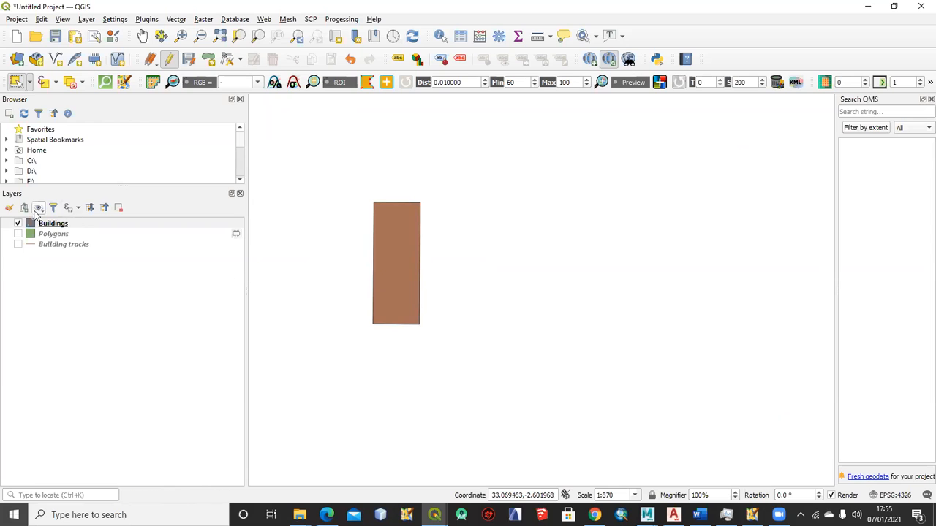
pyautogui.click(51, 226)
pyautogui.rightClick(51, 225)
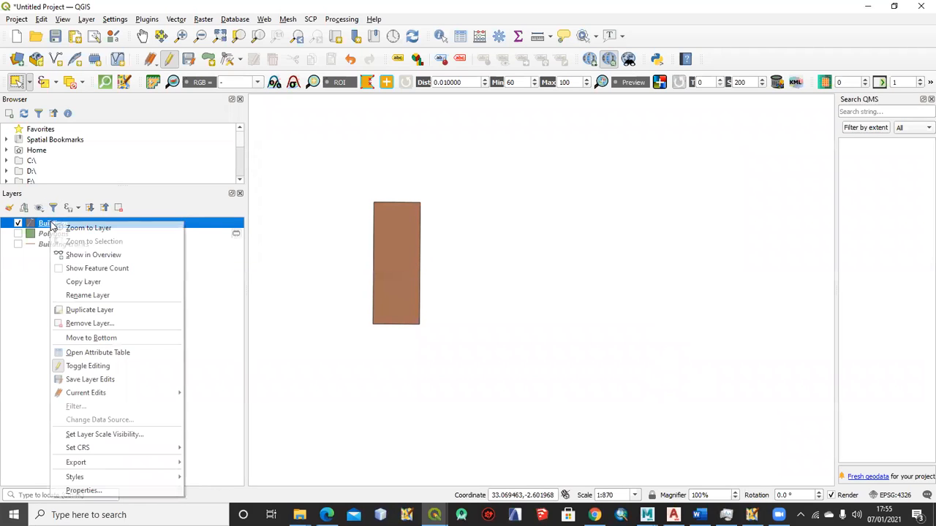
pyautogui.click(205, 329)
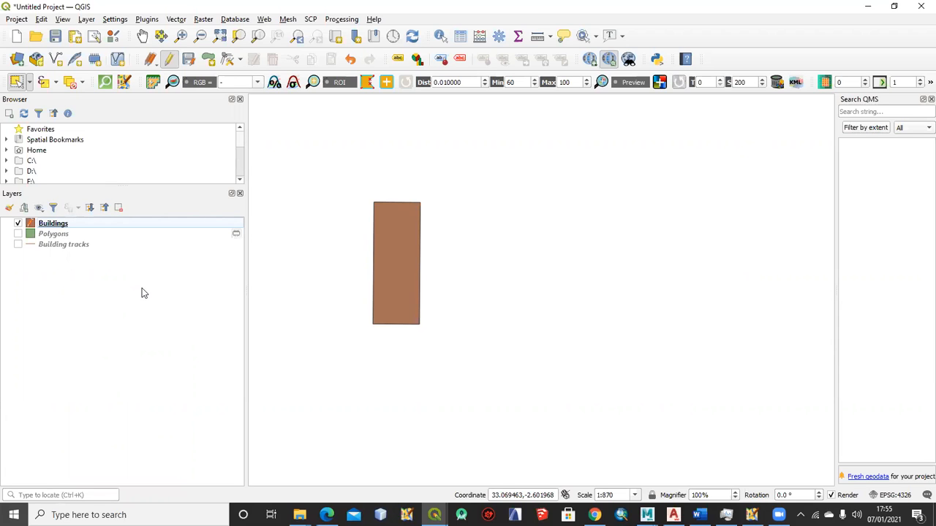
pyautogui.rightClick(47, 227)
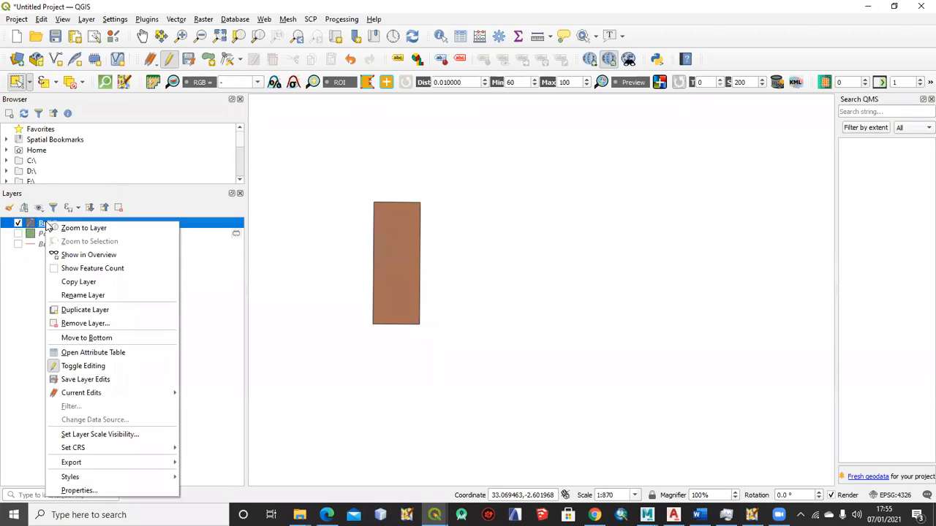
pyautogui.click(84, 380)
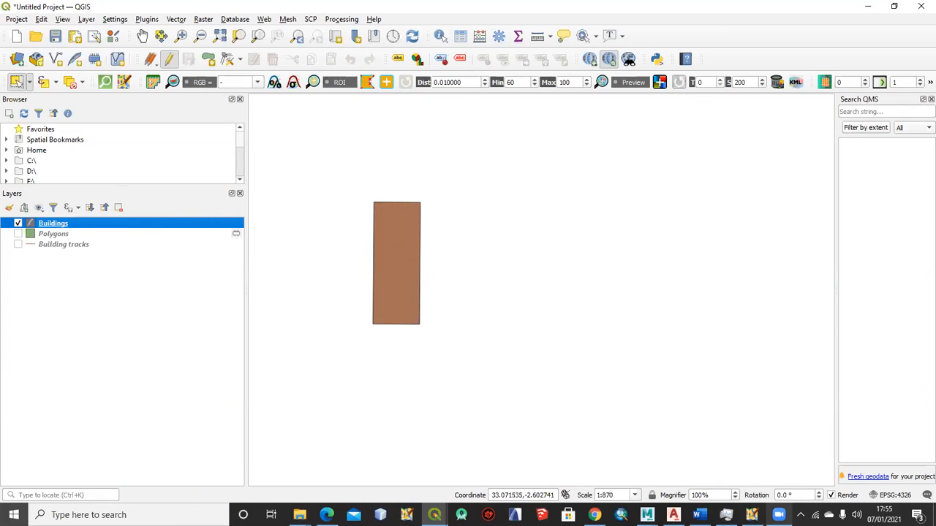
# Switch to JOSM, maximize it, and move the landuse outline's vertex near the road northward
pyautogui.click(778, 515)
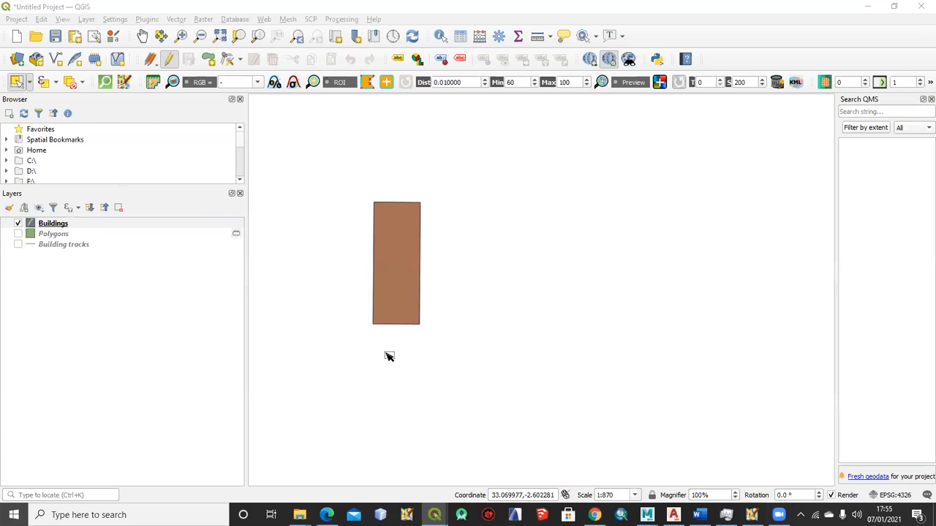
pyautogui.click(751, 514)
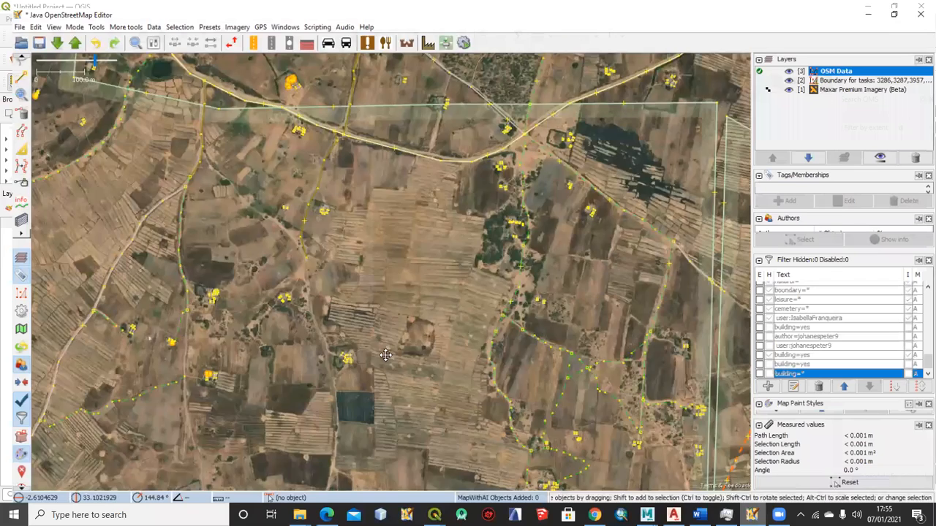
pyautogui.press('super+Up')
pyautogui.scroll(2, 386, 355)
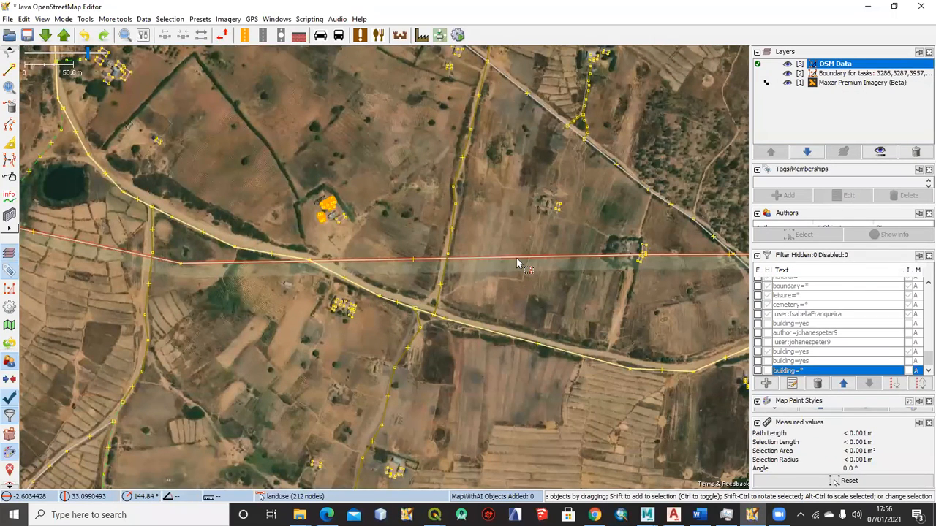
pyautogui.moveTo(178, 256); pyautogui.dragTo(158, 196)
pyautogui.scroll(-2, 300, 212)
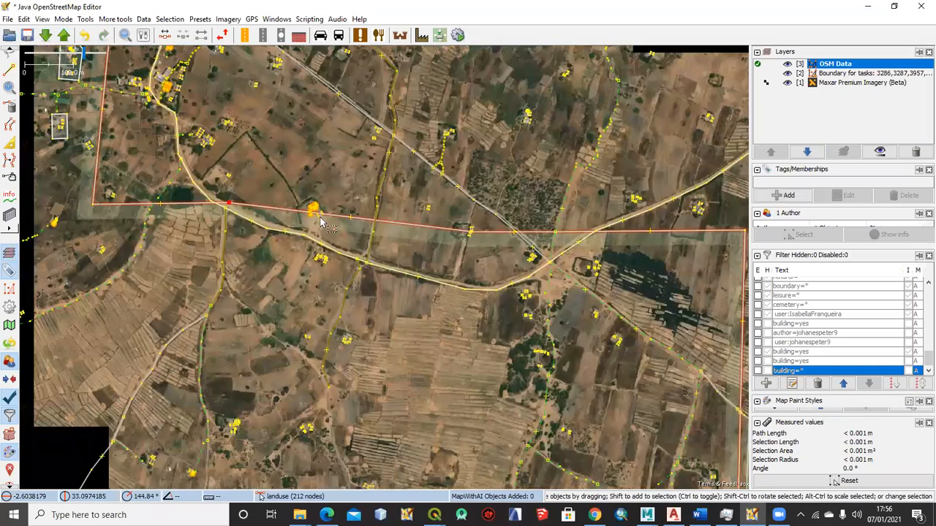
# Reshape the landuse outline by moving its western vertices outward so that it encloses the two white-outlined compounds
pyautogui.scroll(1, 306, 298)
pyautogui.scroll(1, 301, 301)
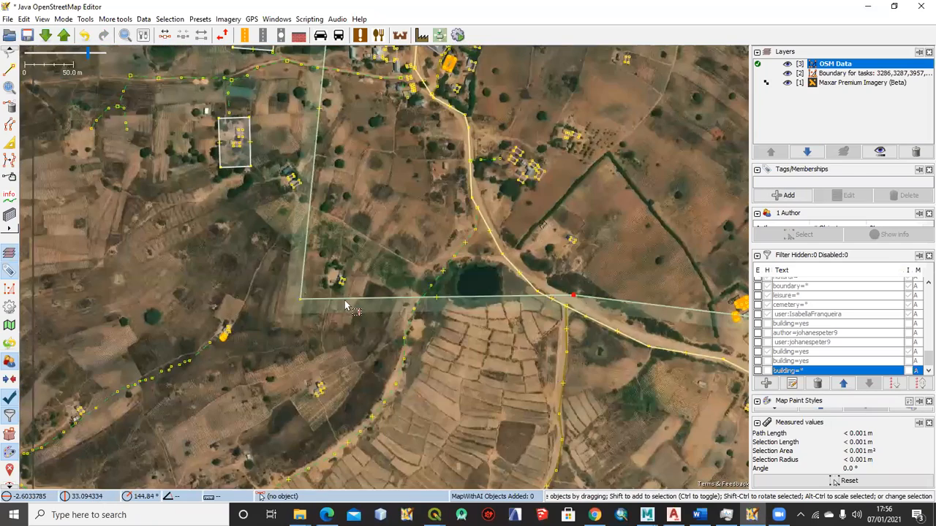
pyautogui.moveTo(300, 299); pyautogui.dragTo(183, 280)
pyautogui.moveTo(280, 156); pyautogui.dragTo(133, 236)
pyautogui.moveTo(250, 242); pyautogui.dragTo(316, 98)
pyautogui.moveTo(198, 96); pyautogui.dragTo(316, 98)
pyautogui.moveTo(307, 186); pyautogui.dragTo(304, 272)
pyautogui.moveTo(293, 309); pyautogui.dragTo(148, 251)
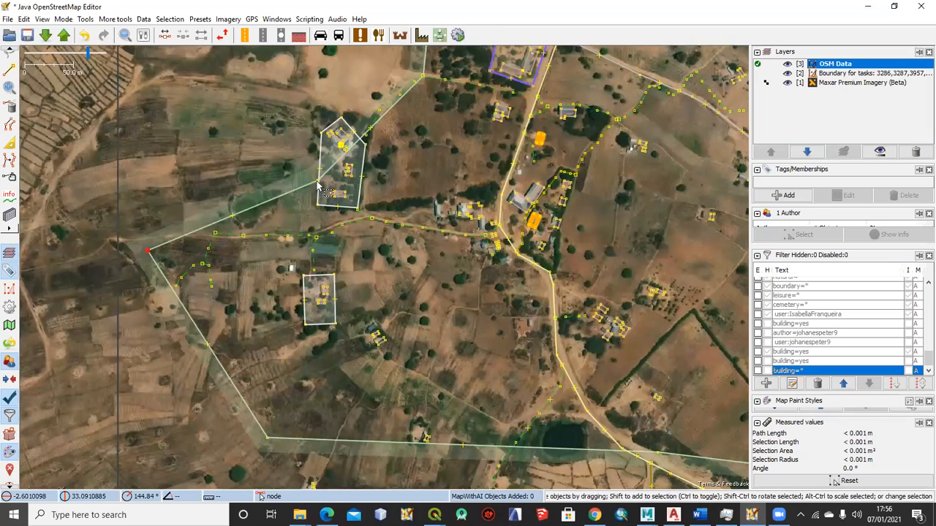
pyautogui.moveTo(194, 120); pyautogui.dragTo(184, 93)
pyautogui.moveTo(400, 139); pyautogui.dragTo(344, 285)
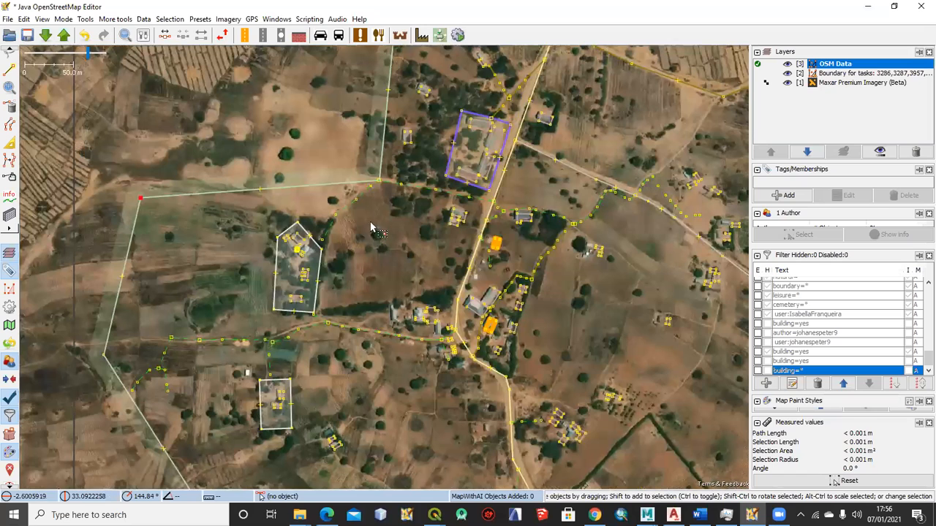
# Select the highway path beside the landuse outline, and minimize JOSM to return to QGIS
pyautogui.moveTo(367, 224)
pyautogui.mouseDown()
pyautogui.moveTo(355, 204)
pyautogui.moveTo(364, 221)
pyautogui.mouseUp()
pyautogui.click(373, 227)
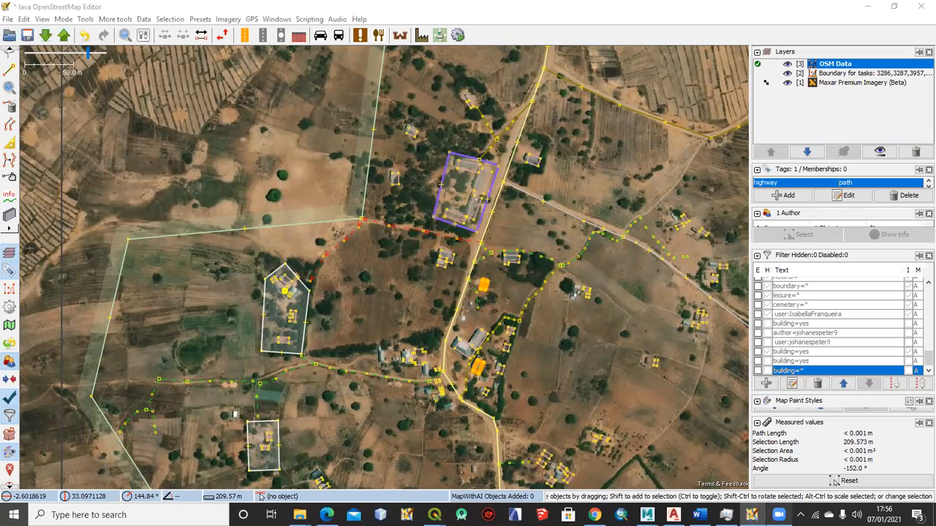
pyautogui.click(868, 7)
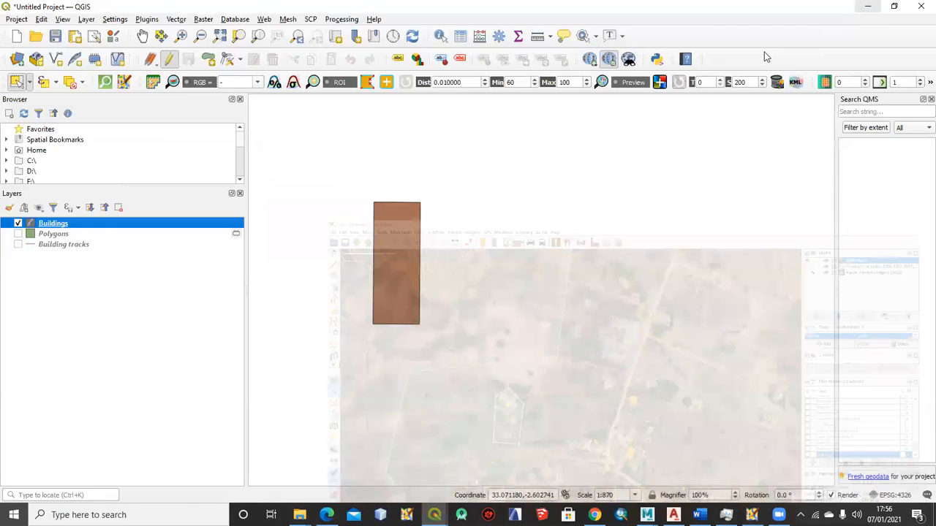